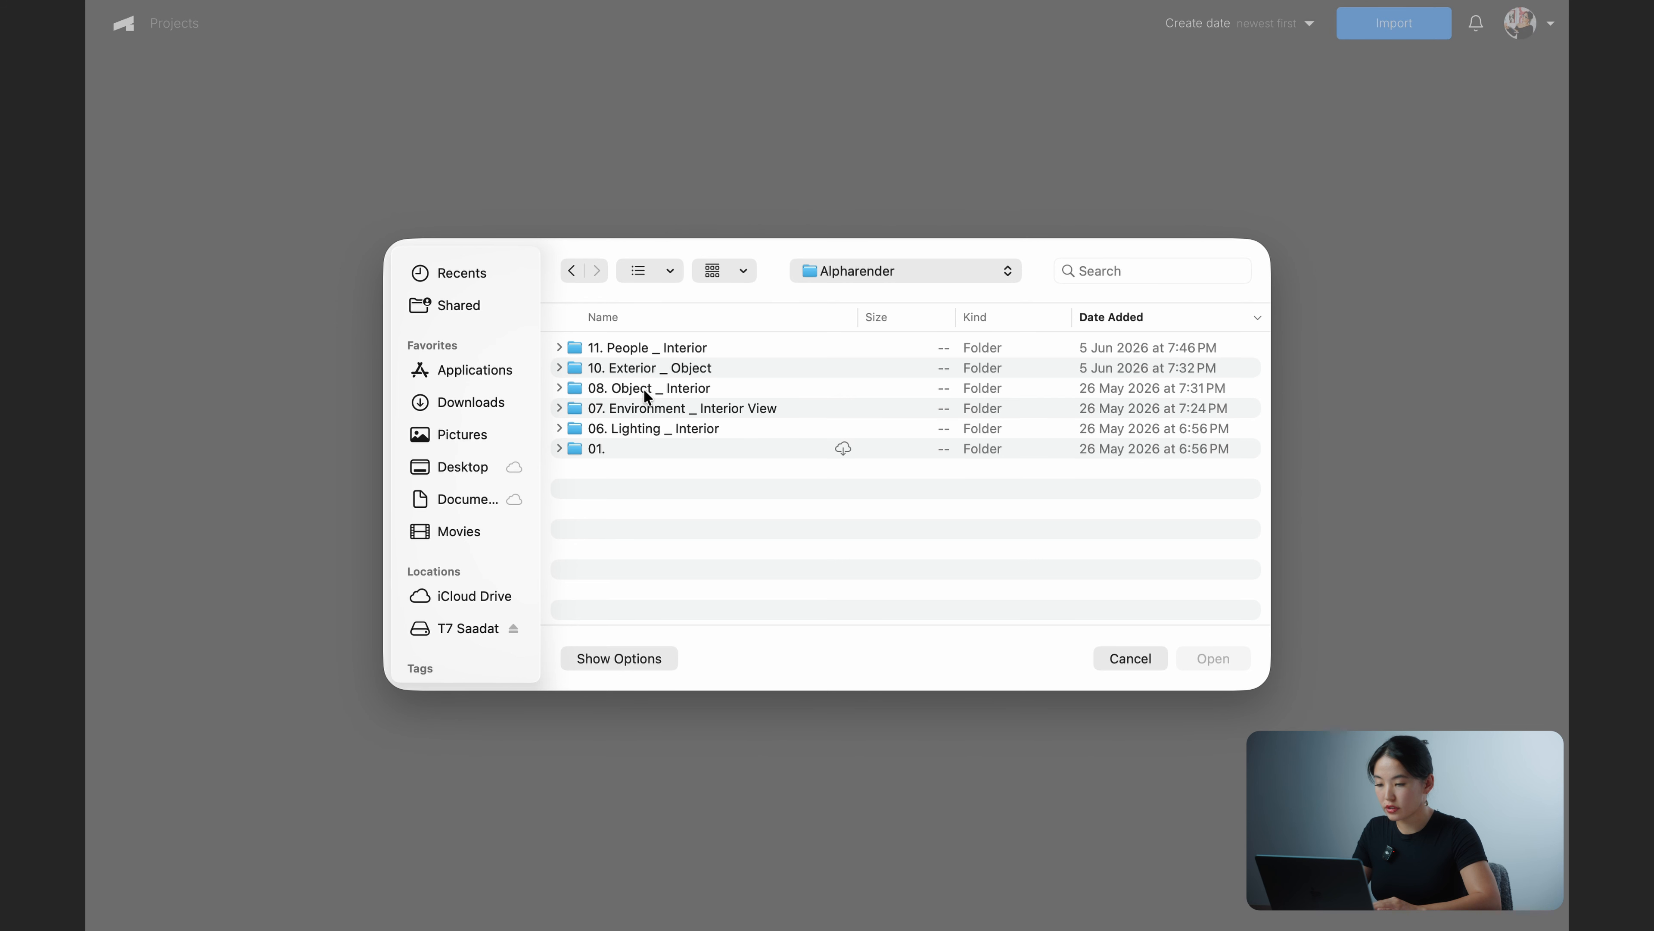
Step: Preview and import Environment _ Interior Input.jpg from the 08. Object _ Interior folder as a new project
double_click(646, 391)
left_click(661, 350)
key("space")
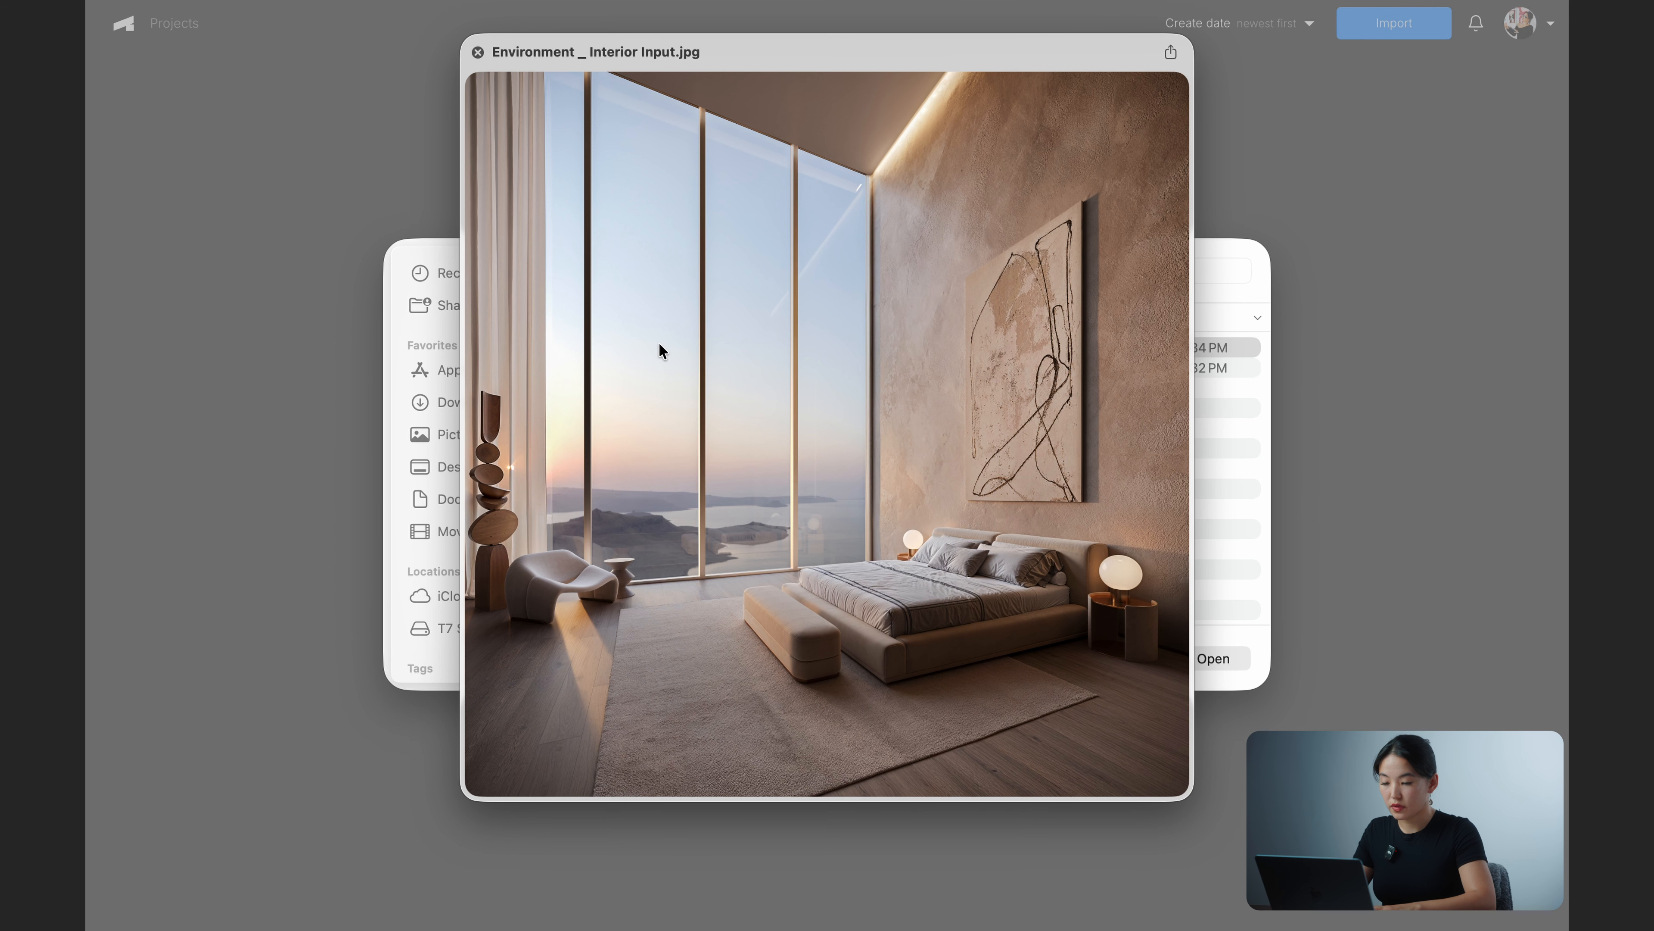
key("space")
left_click(1219, 660)
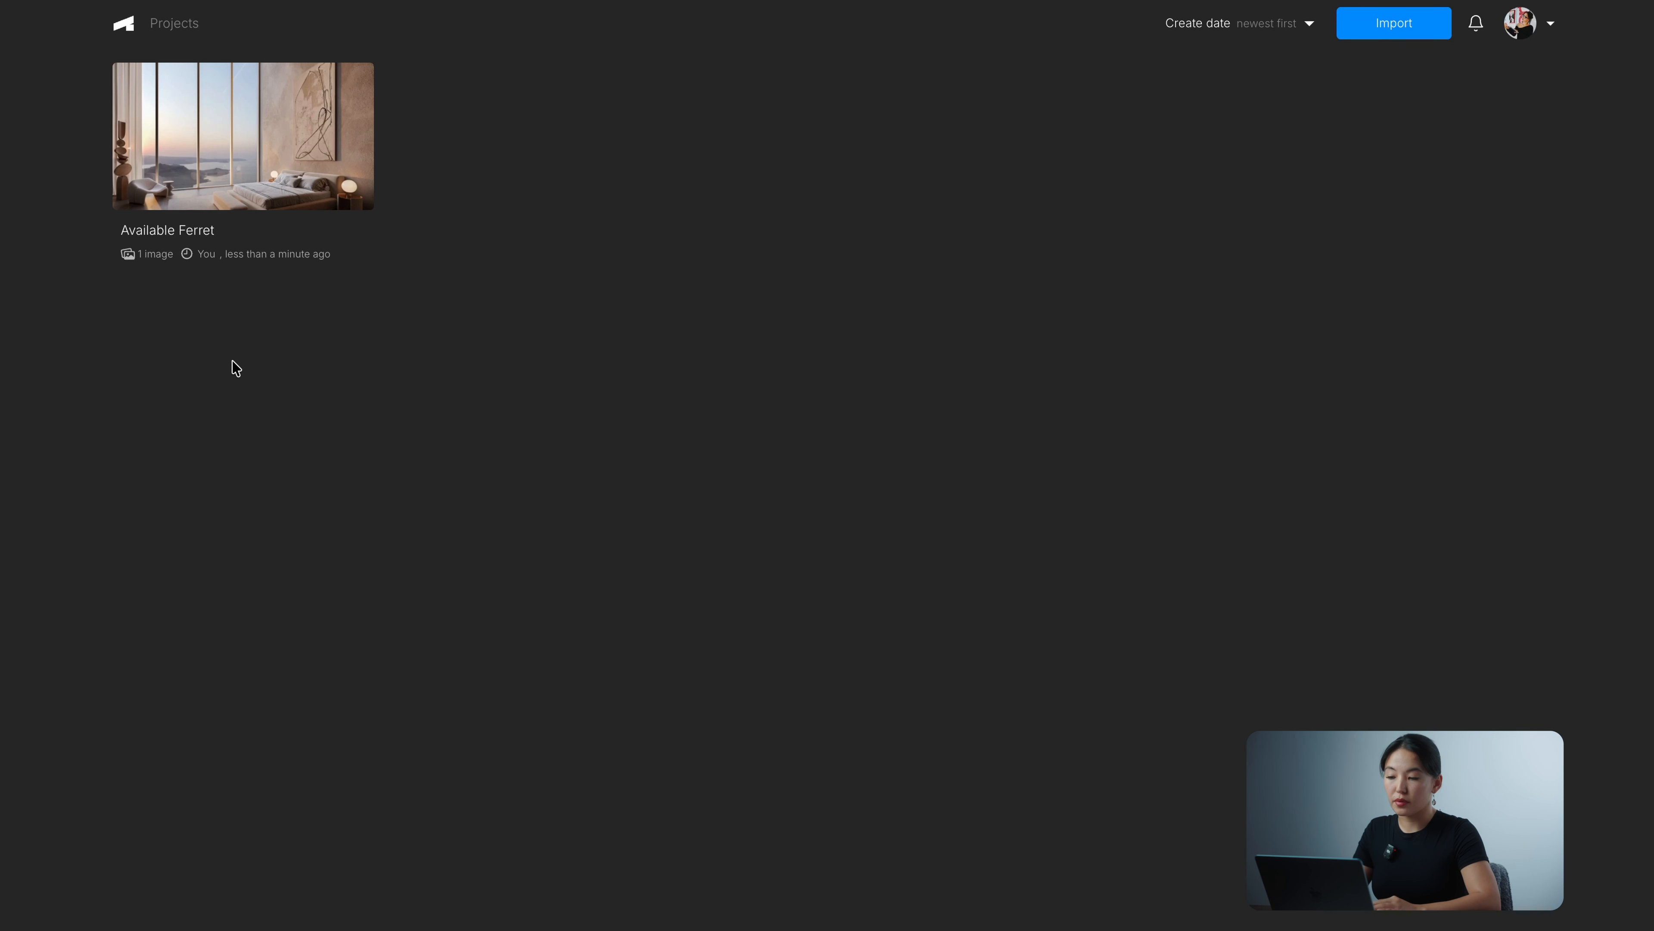
Step: Rename the imported project as Object _ Interior
left_click(179, 229)
triple_click(178, 228)
type("Object _ Interior")
left_click(274, 347)
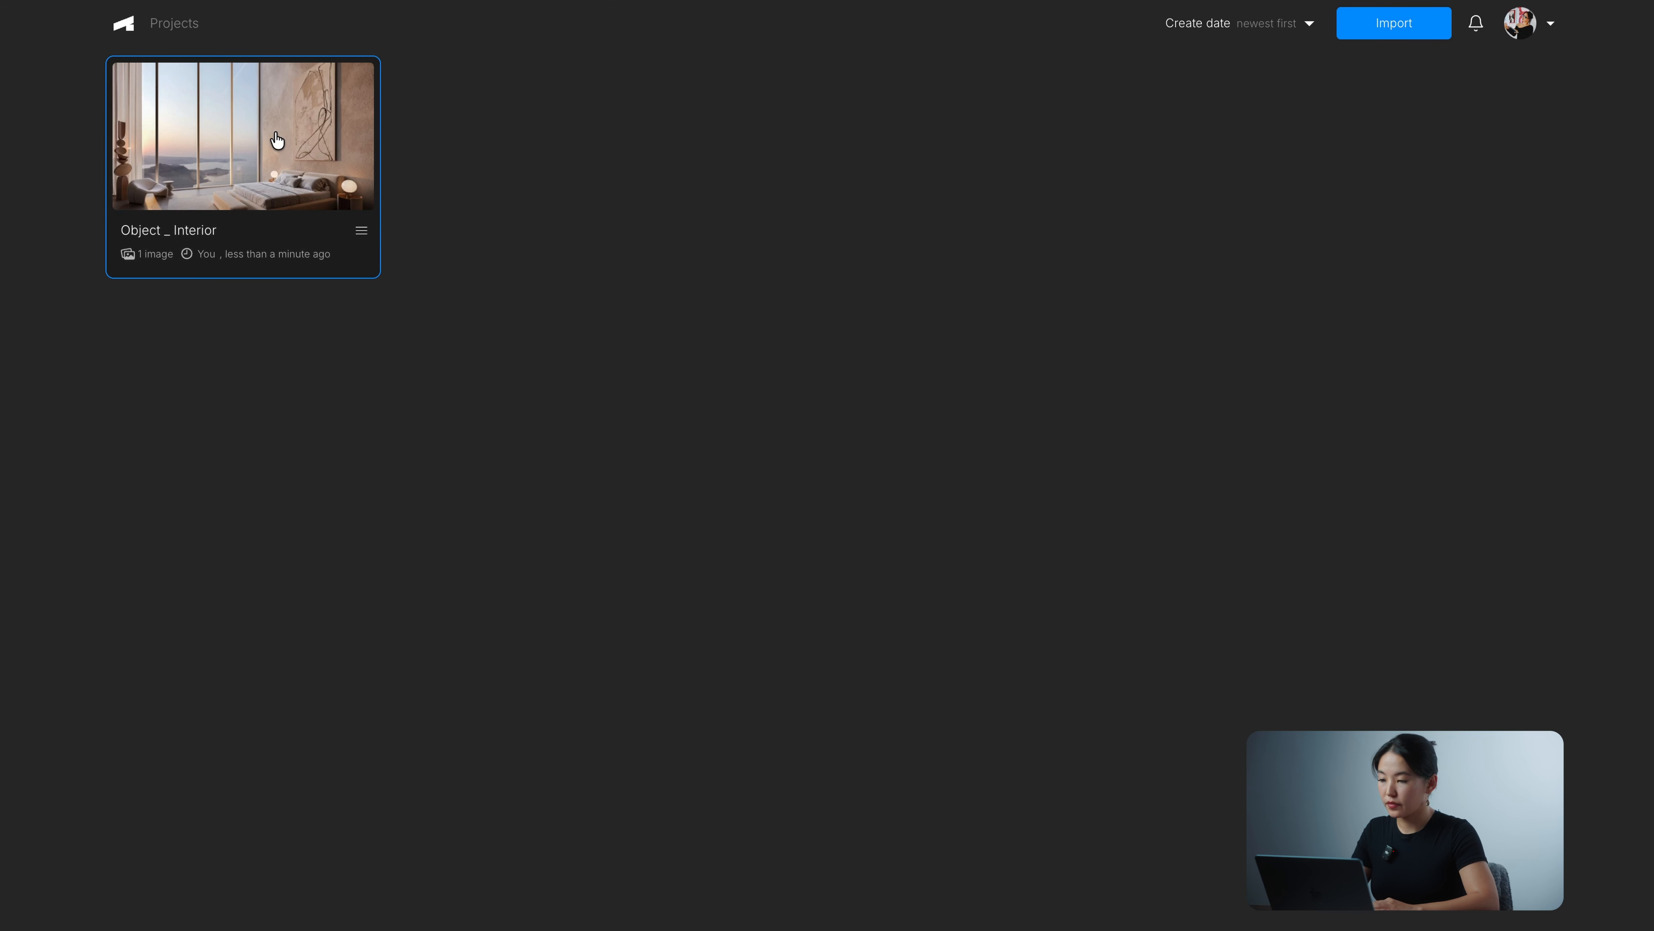
Step: Open the Object _ Interior project and set the Object tool's action to Remove
left_click(277, 138)
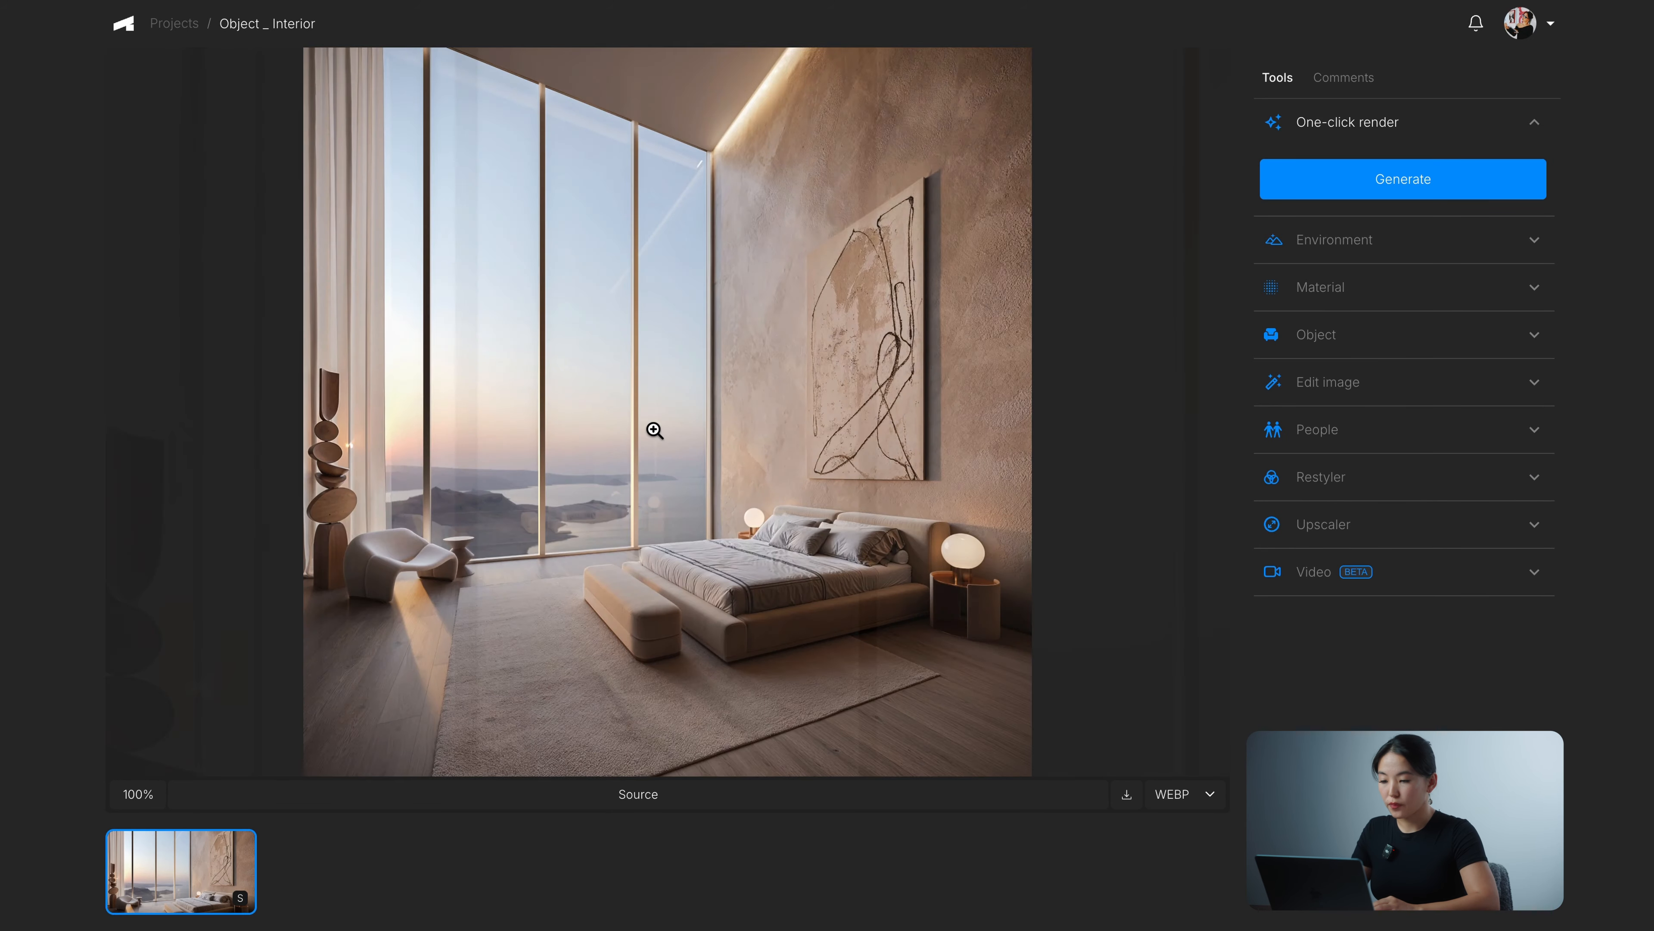
left_click(653, 430)
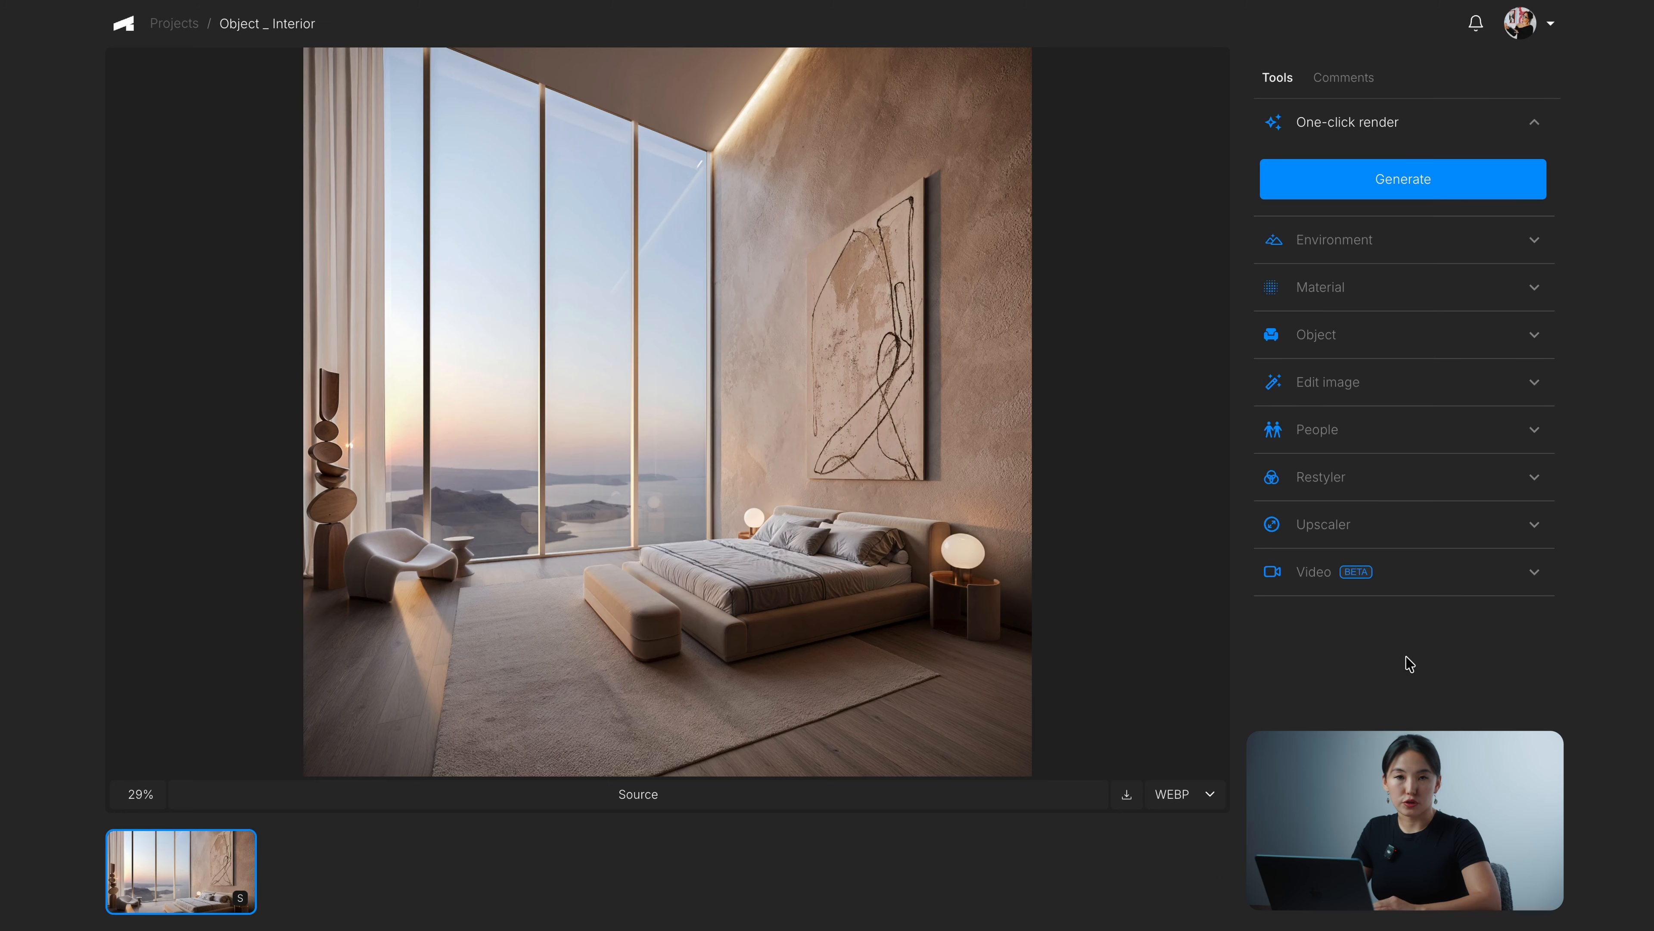
left_click(1349, 343)
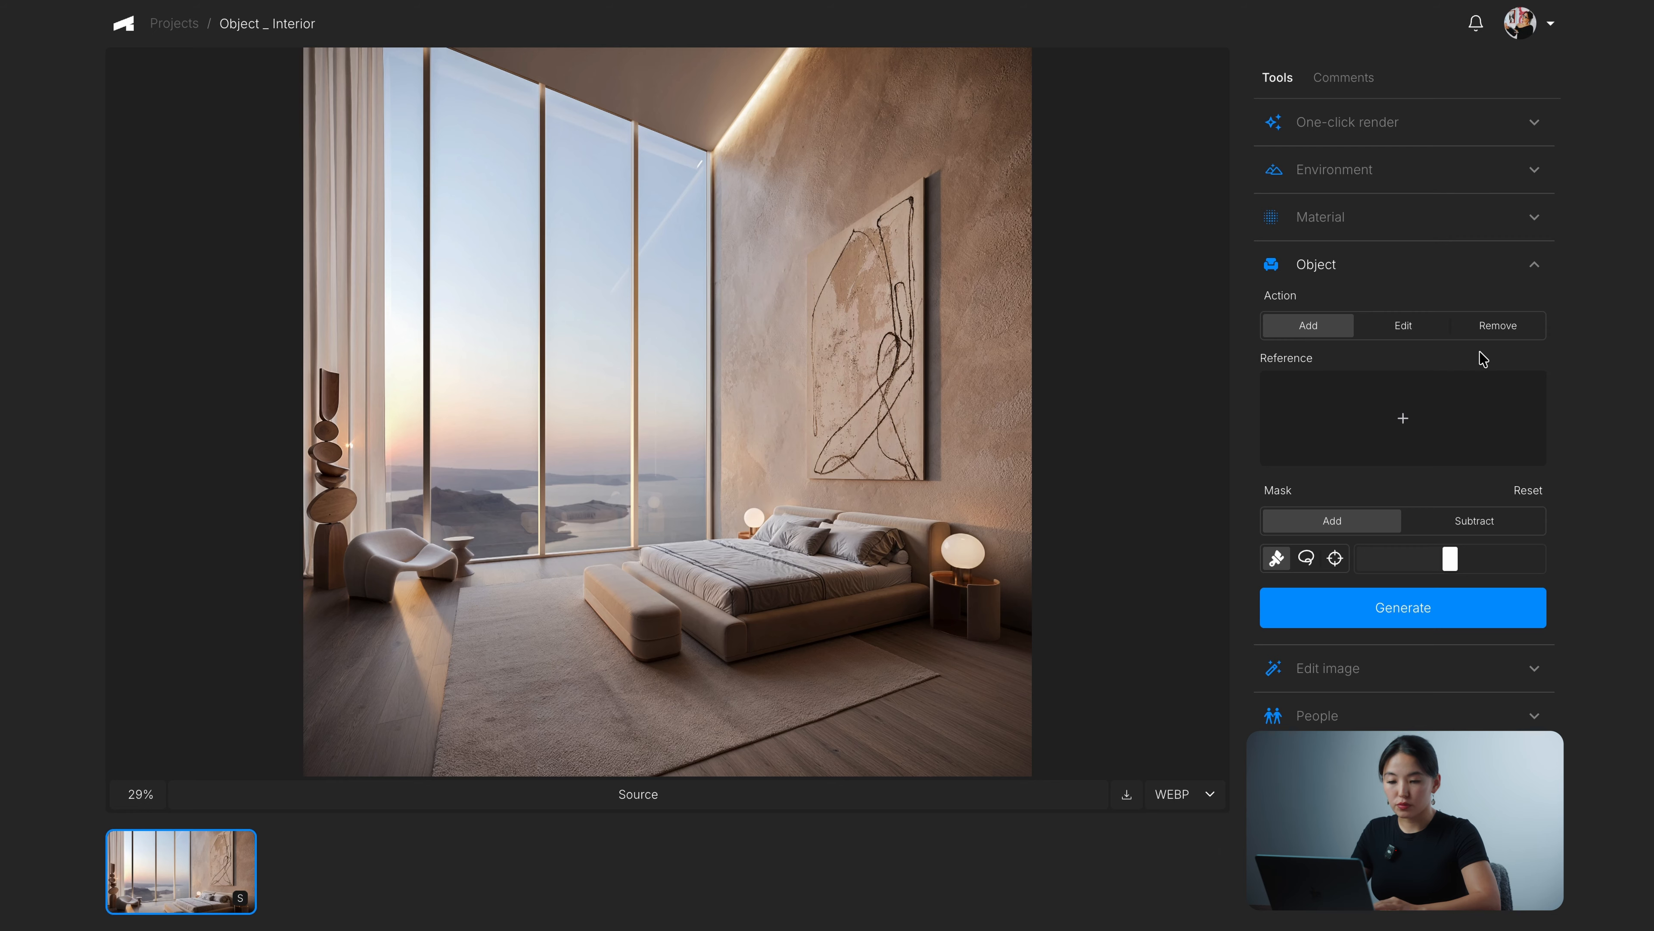
left_click(1506, 334)
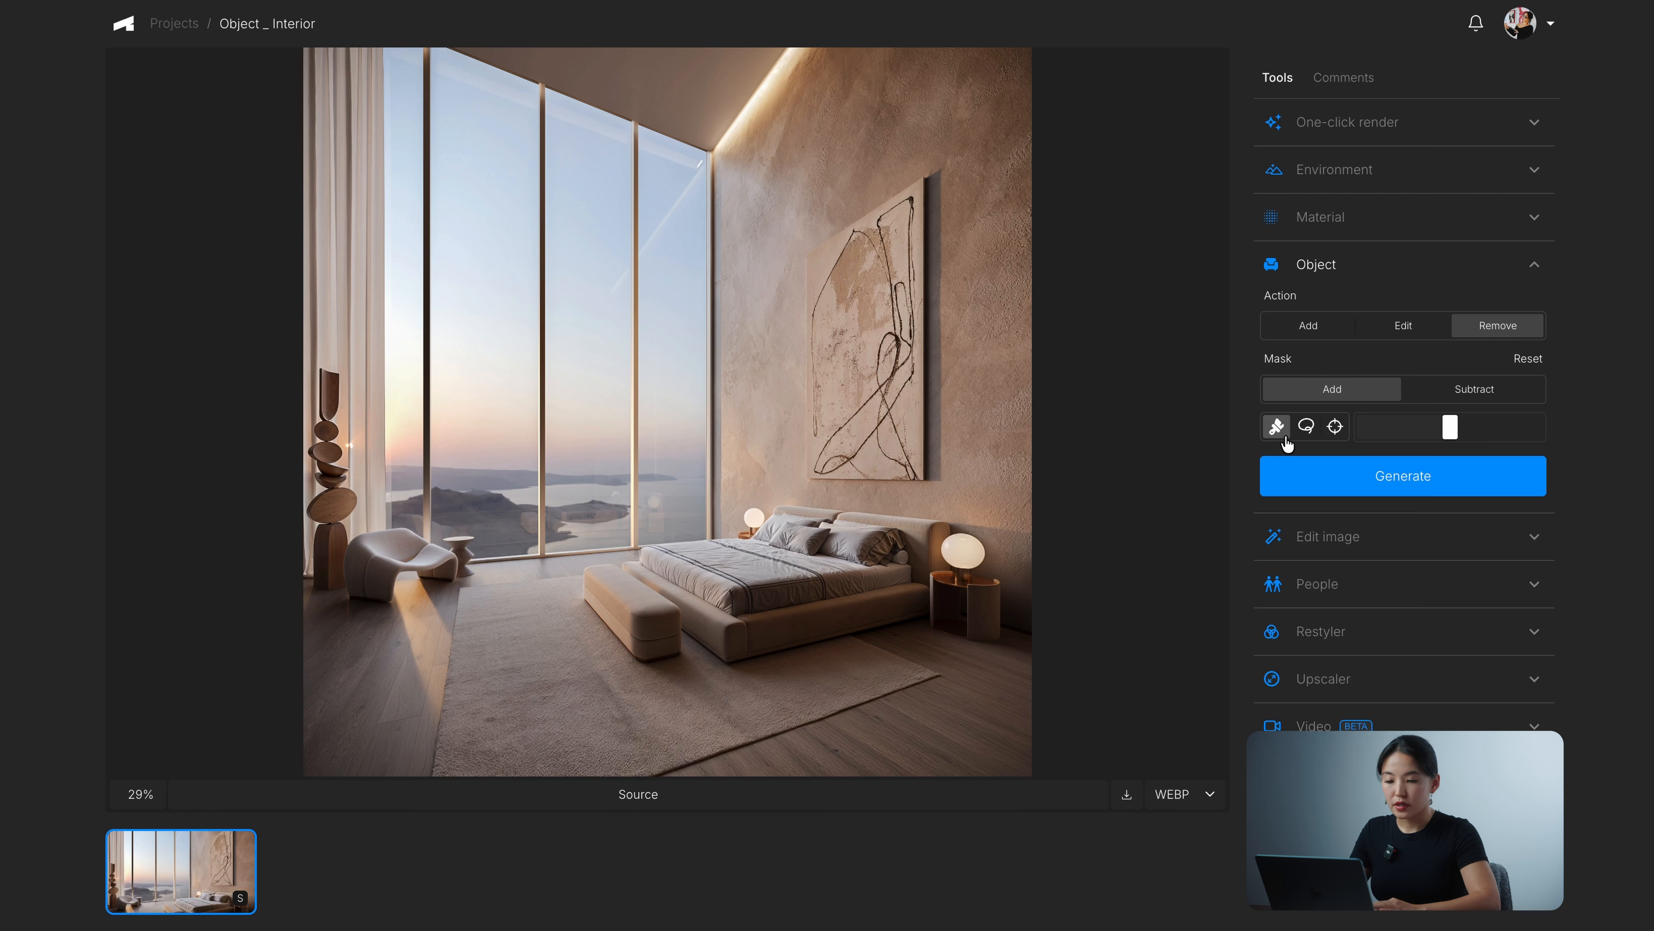
Step: Try brushing a removal mask over the front bedside lamp and around the wall painting with a smaller brush, and reset the mask
mouse_move(1441, 437)
left_mouse_down()
mouse_move(1380, 435)
mouse_move(1467, 435)
mouse_move(1400, 433)
left_mouse_up()
left_click_drag(953, 521, 962, 553)
mouse_move(814, 259)
left_mouse_down()
mouse_move(831, 473)
mouse_move(924, 463)
mouse_move(912, 202)
mouse_move(820, 234)
mouse_move(811, 260)
left_mouse_up()
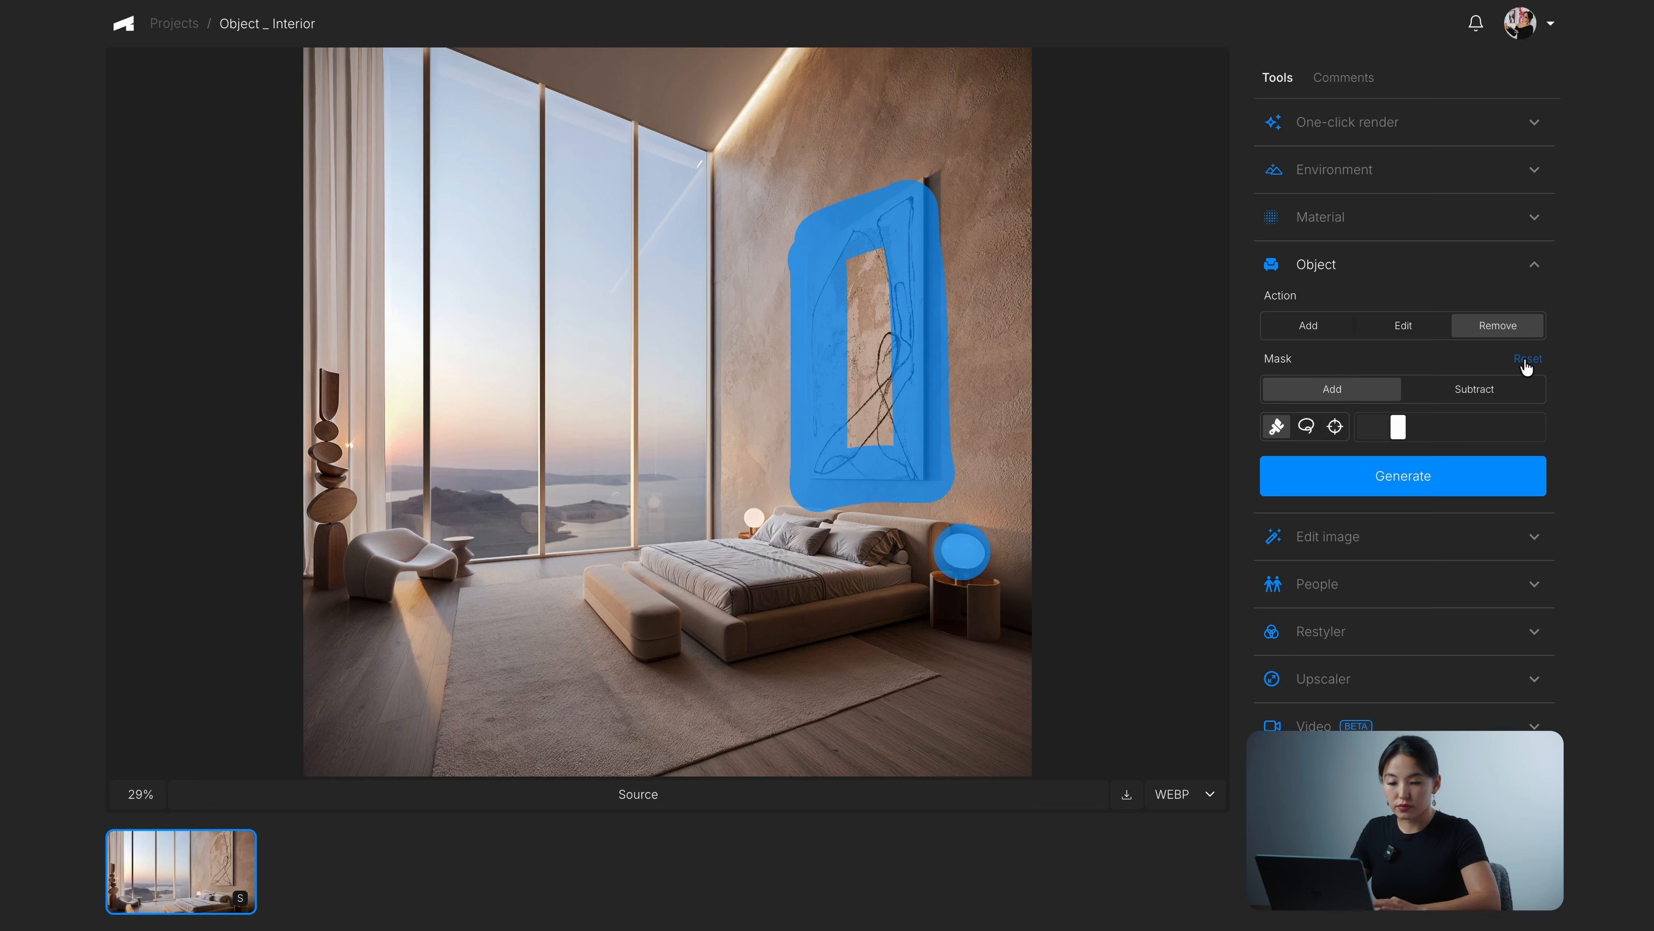
left_click(1527, 361)
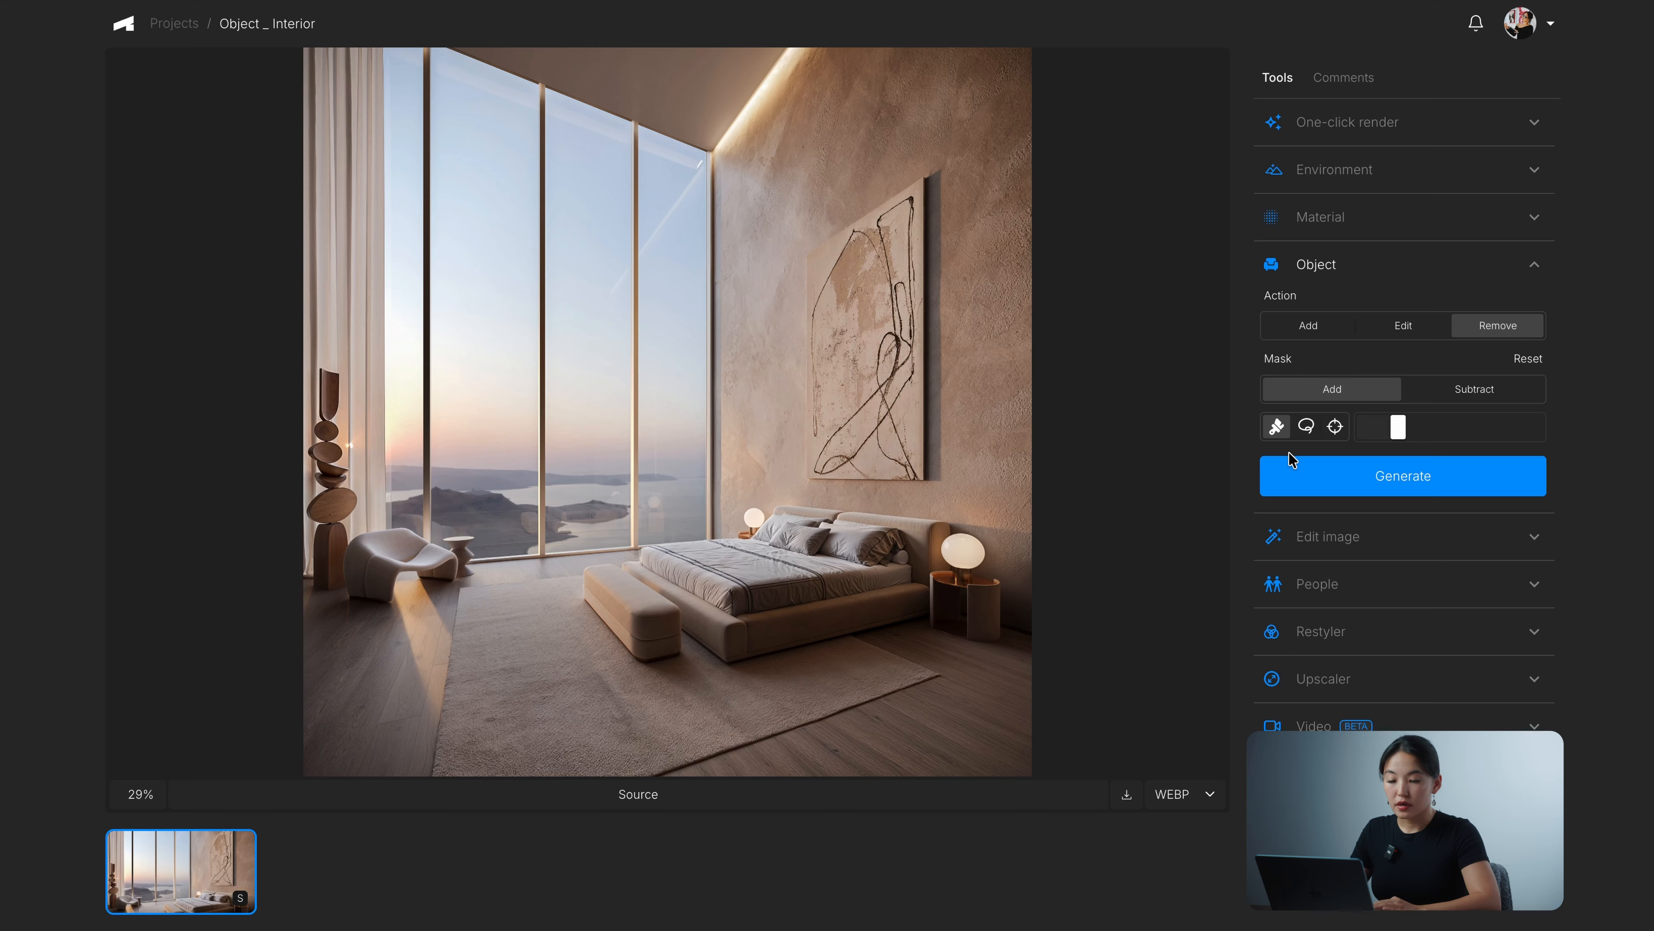
Step: Outline the four corners of the wall painting with the lasso to mask it
left_click(1306, 426)
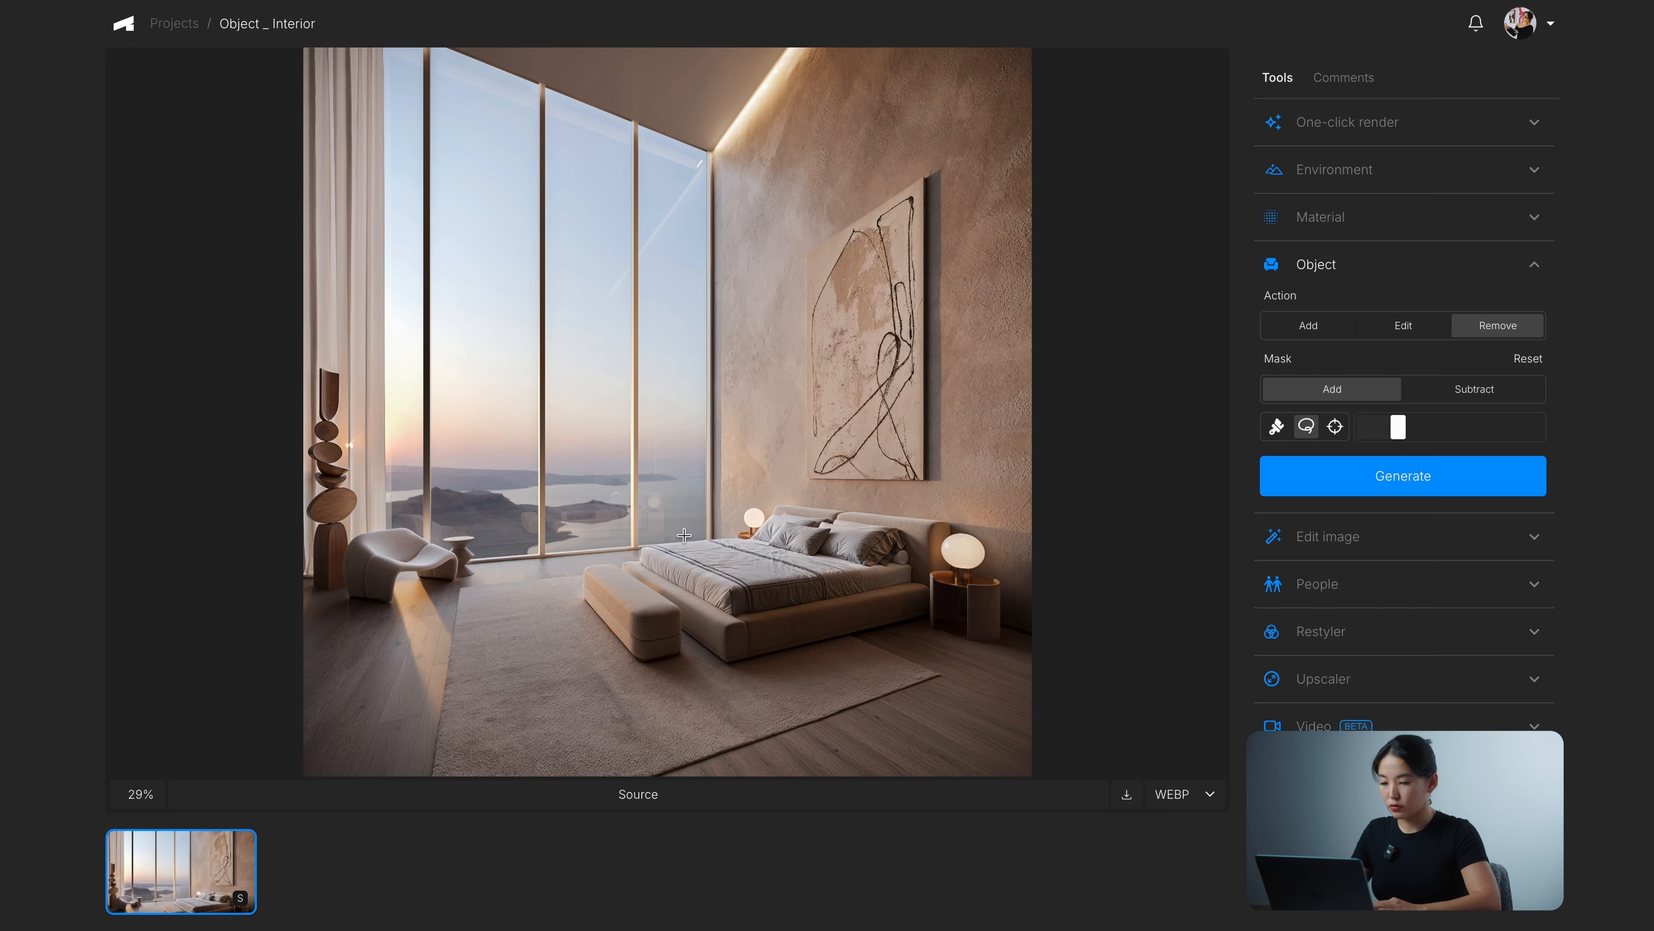
left_click(805, 255)
left_click(924, 179)
left_click(924, 482)
left_click(804, 473)
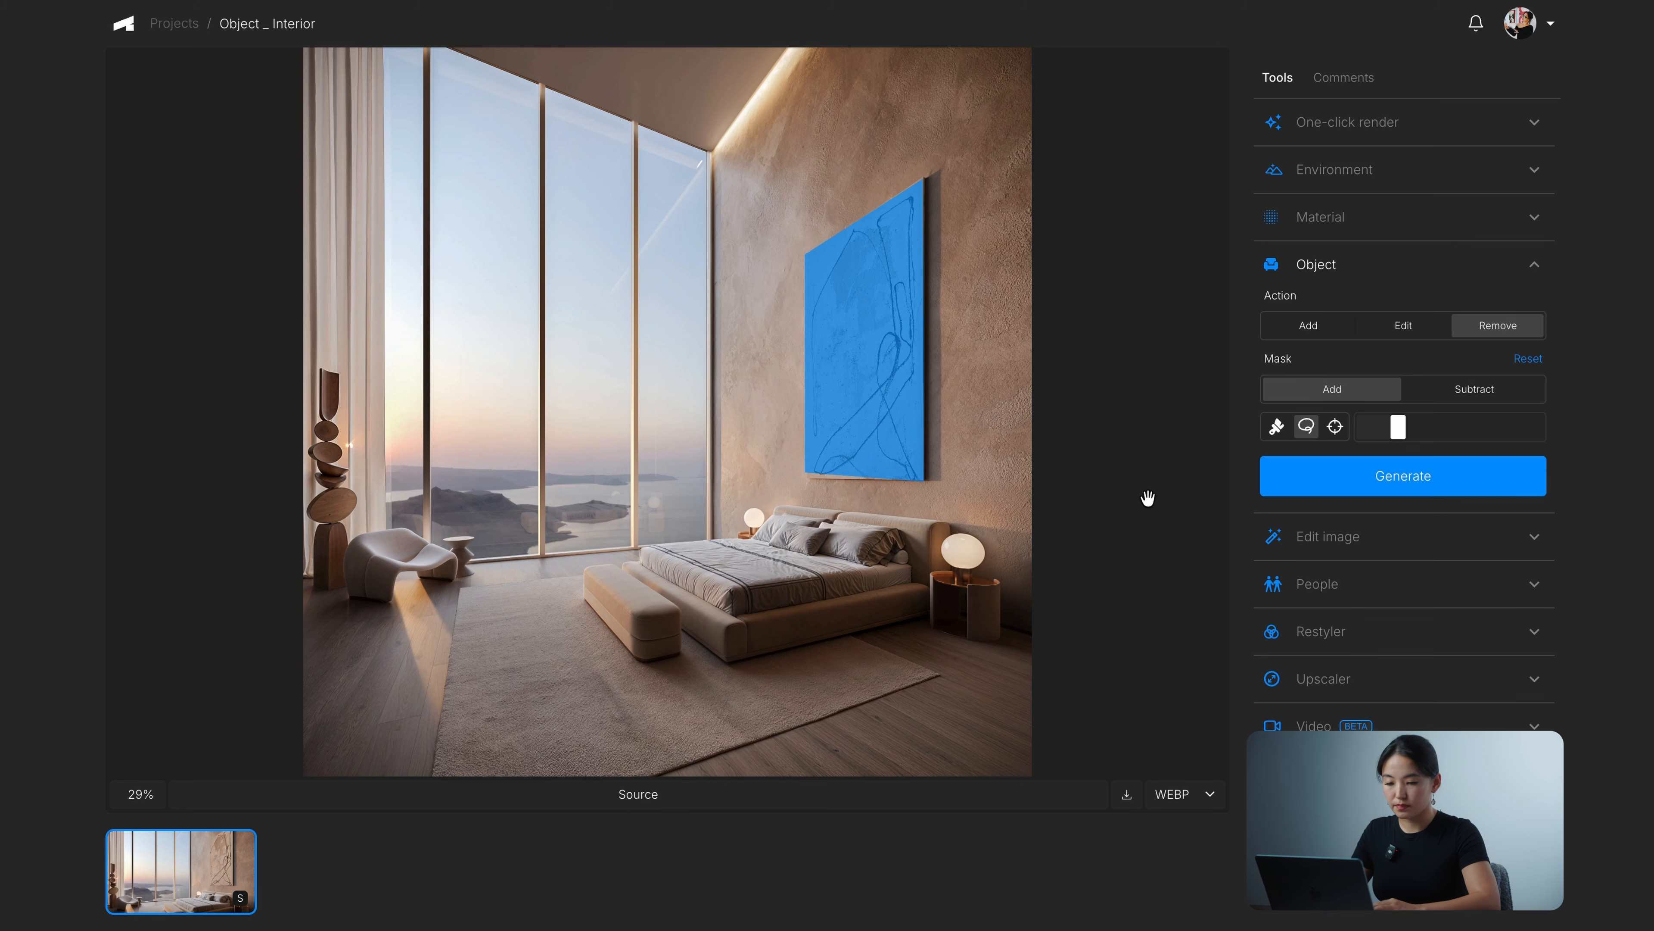
Step: Mask the bench at the foot of the bed with point selection and add a small brush spot on the window pane behind it
left_click(1334, 427)
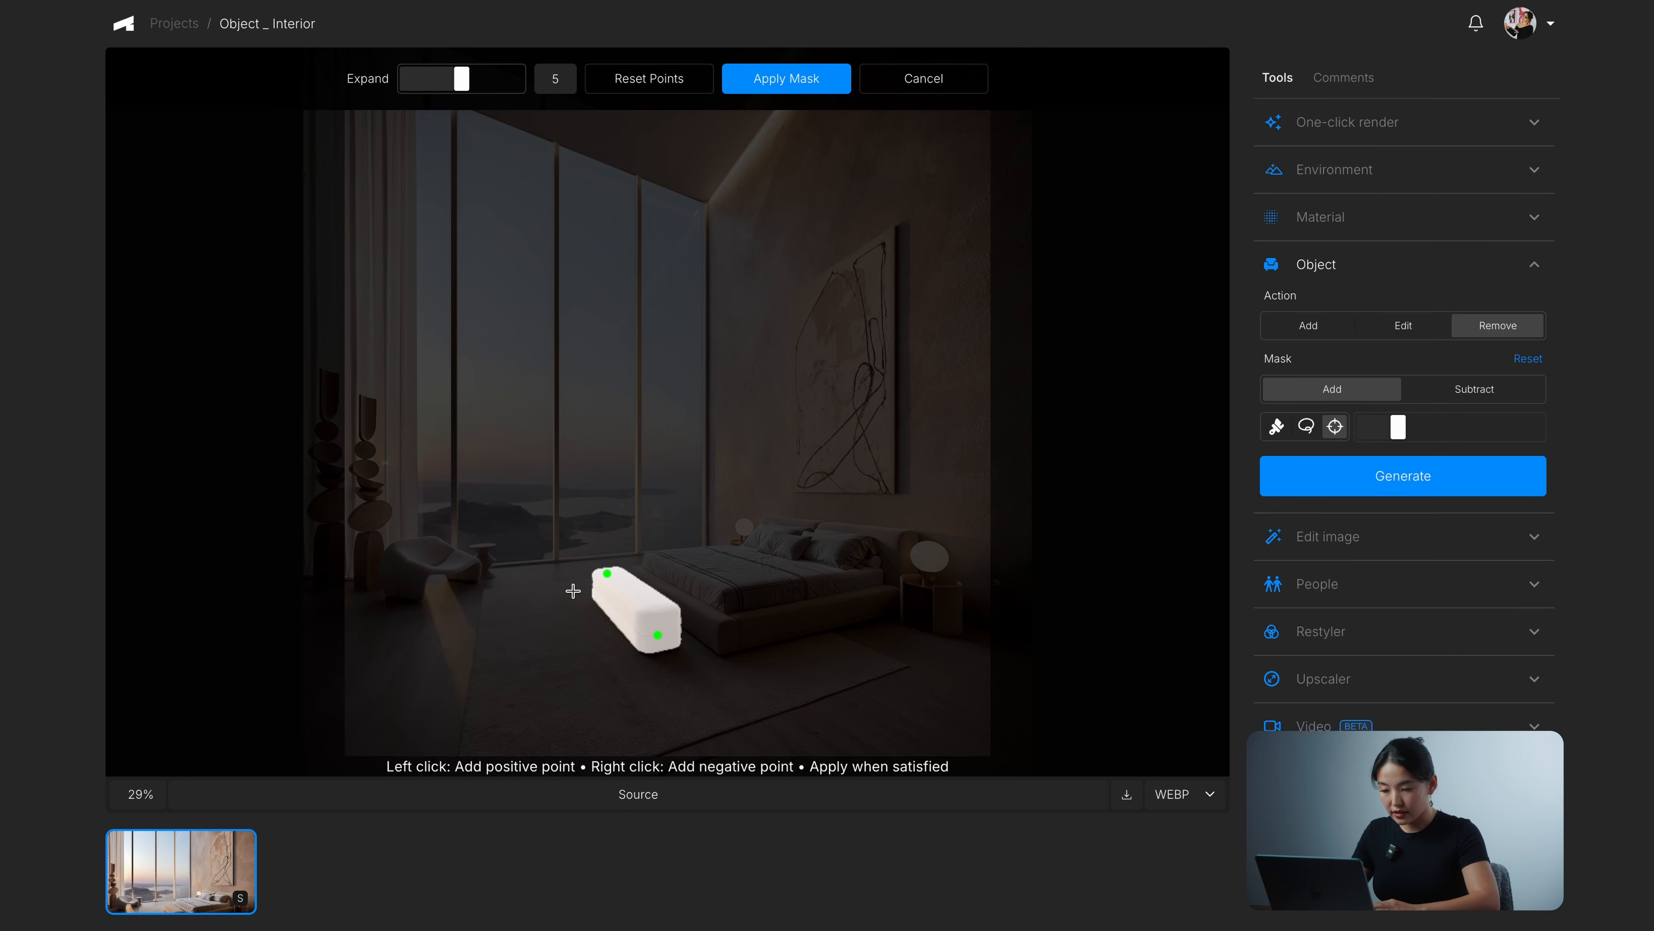
left_click(768, 77)
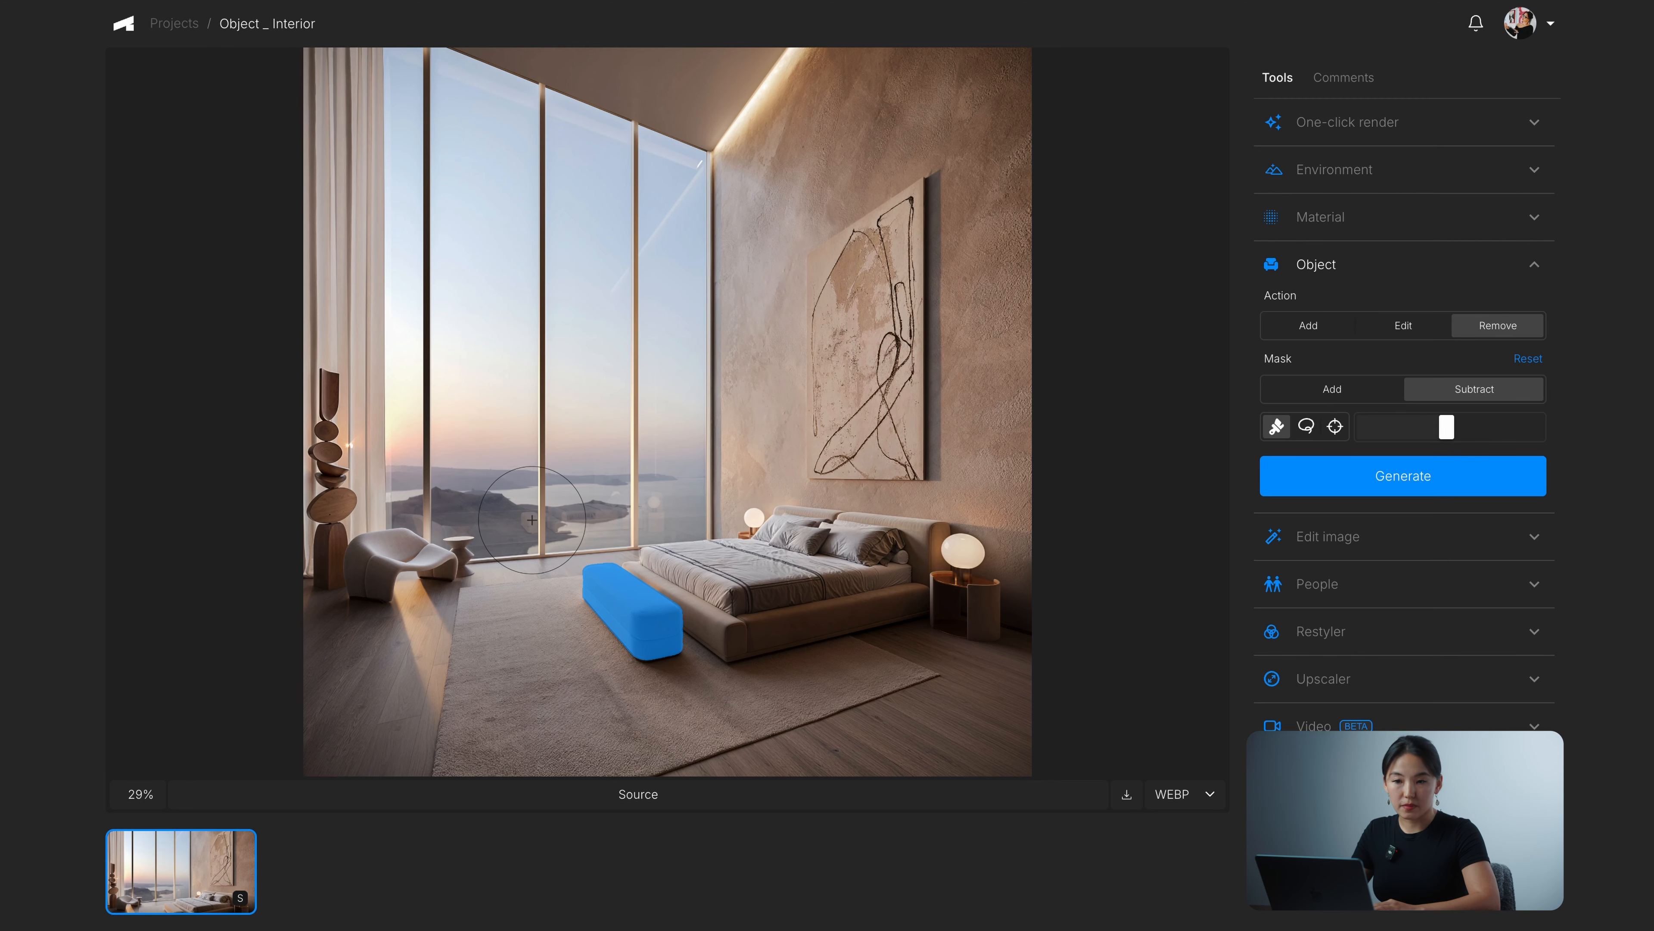
left_click(1395, 428)
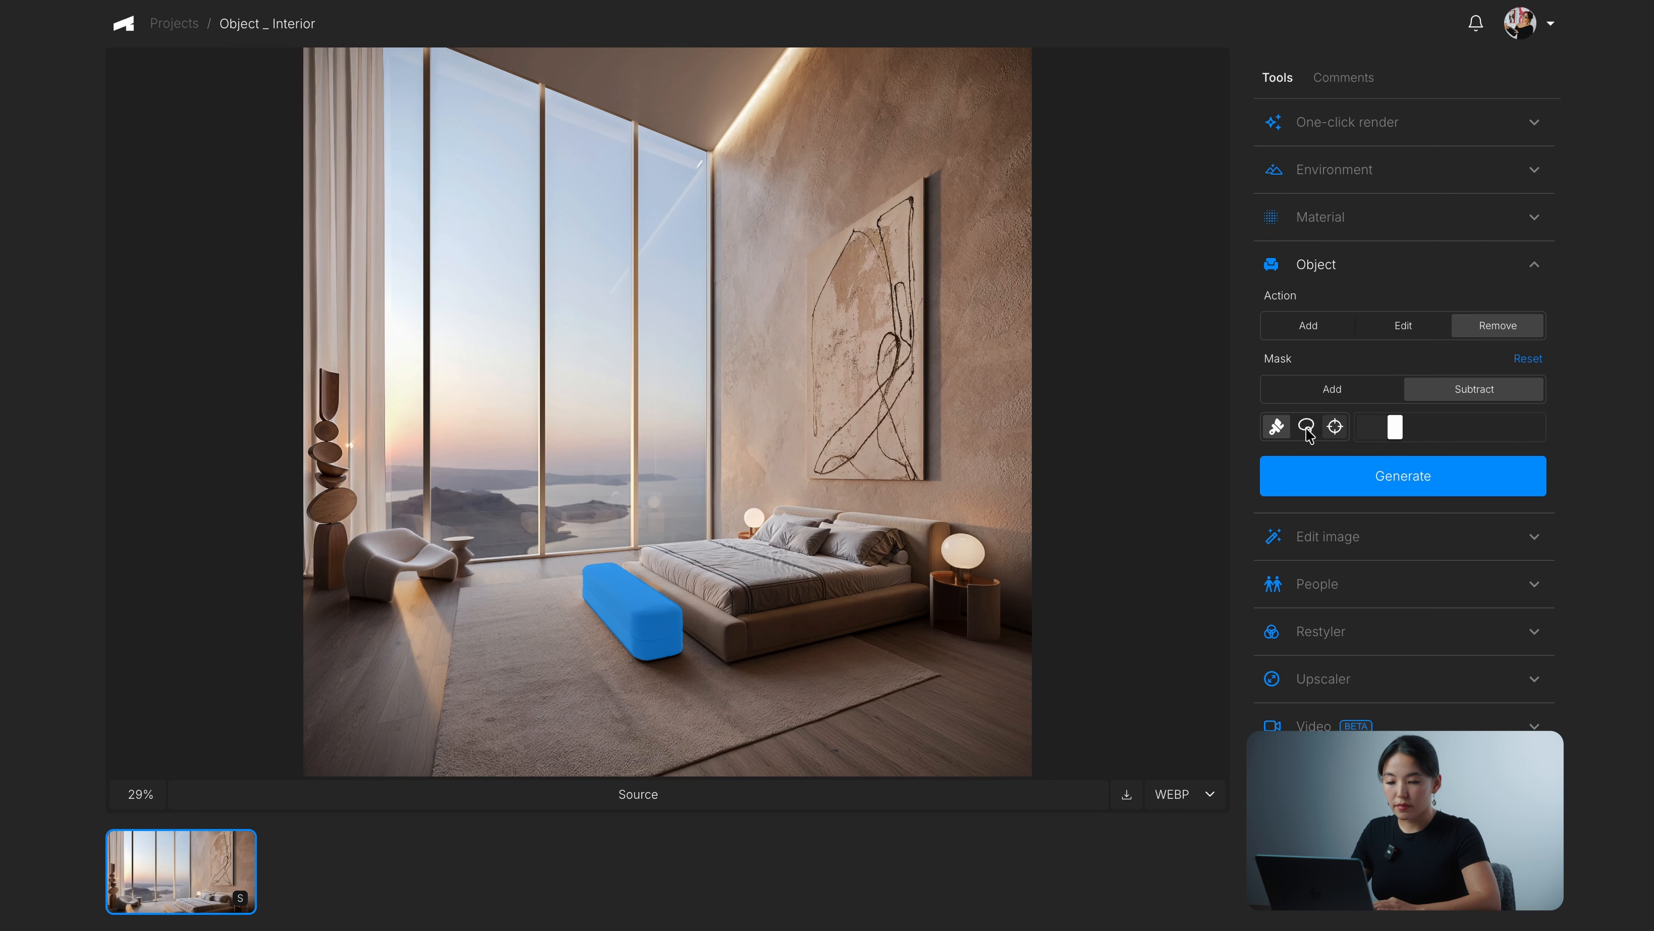
left_click_drag(1395, 428, 1372, 428)
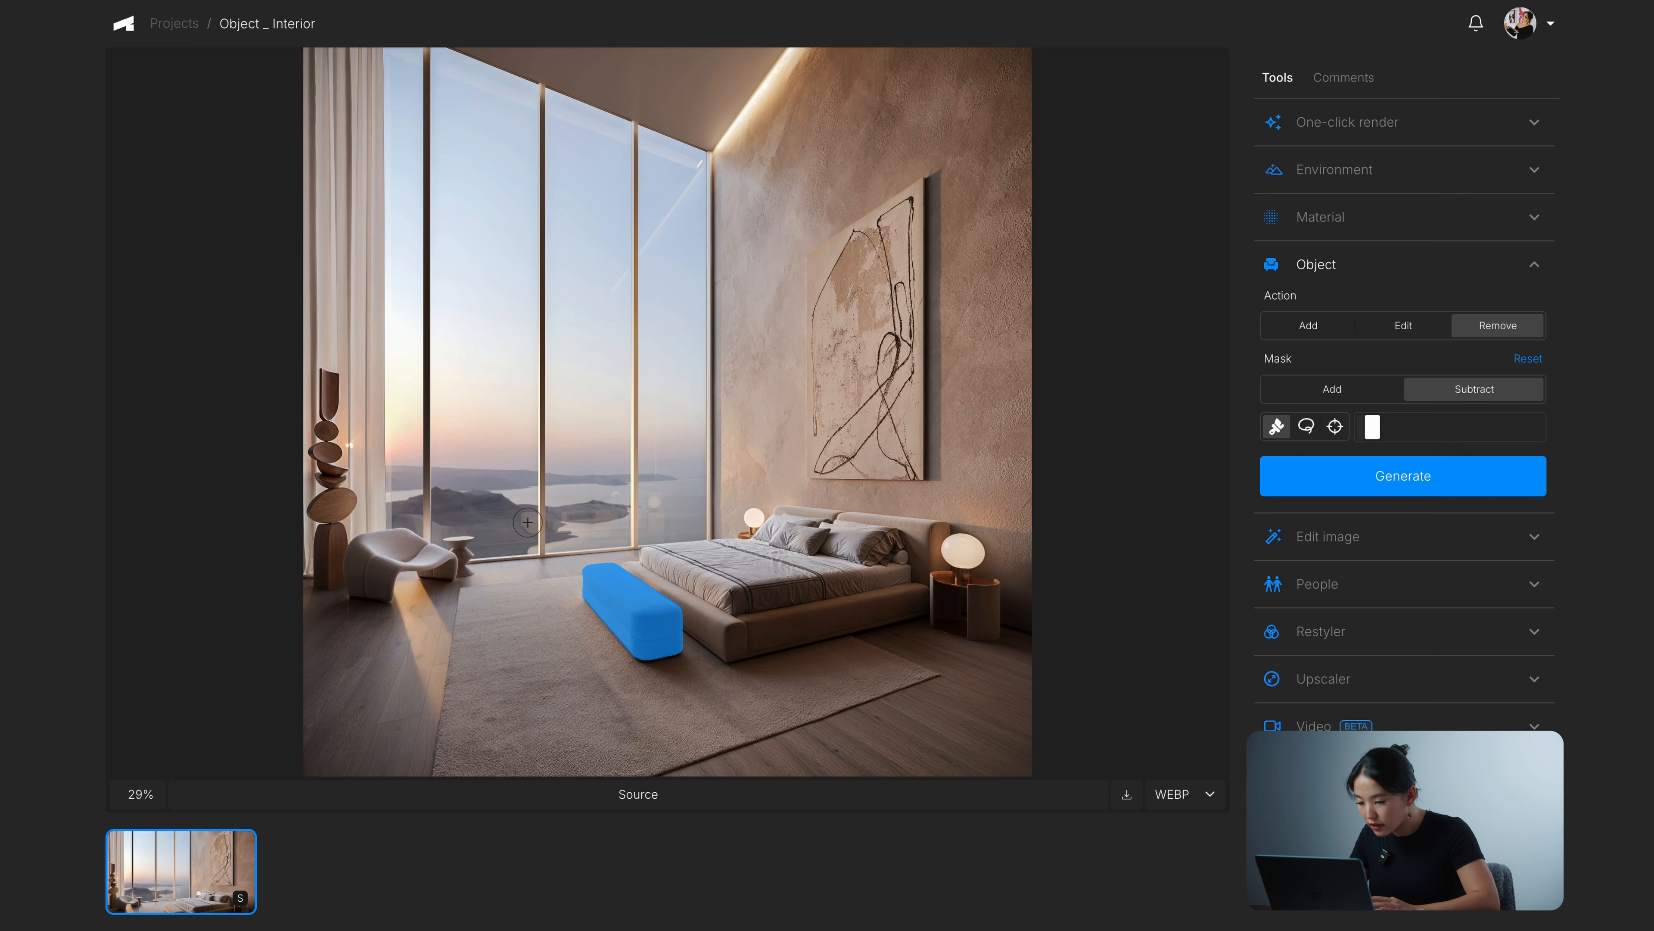
left_click(1348, 393)
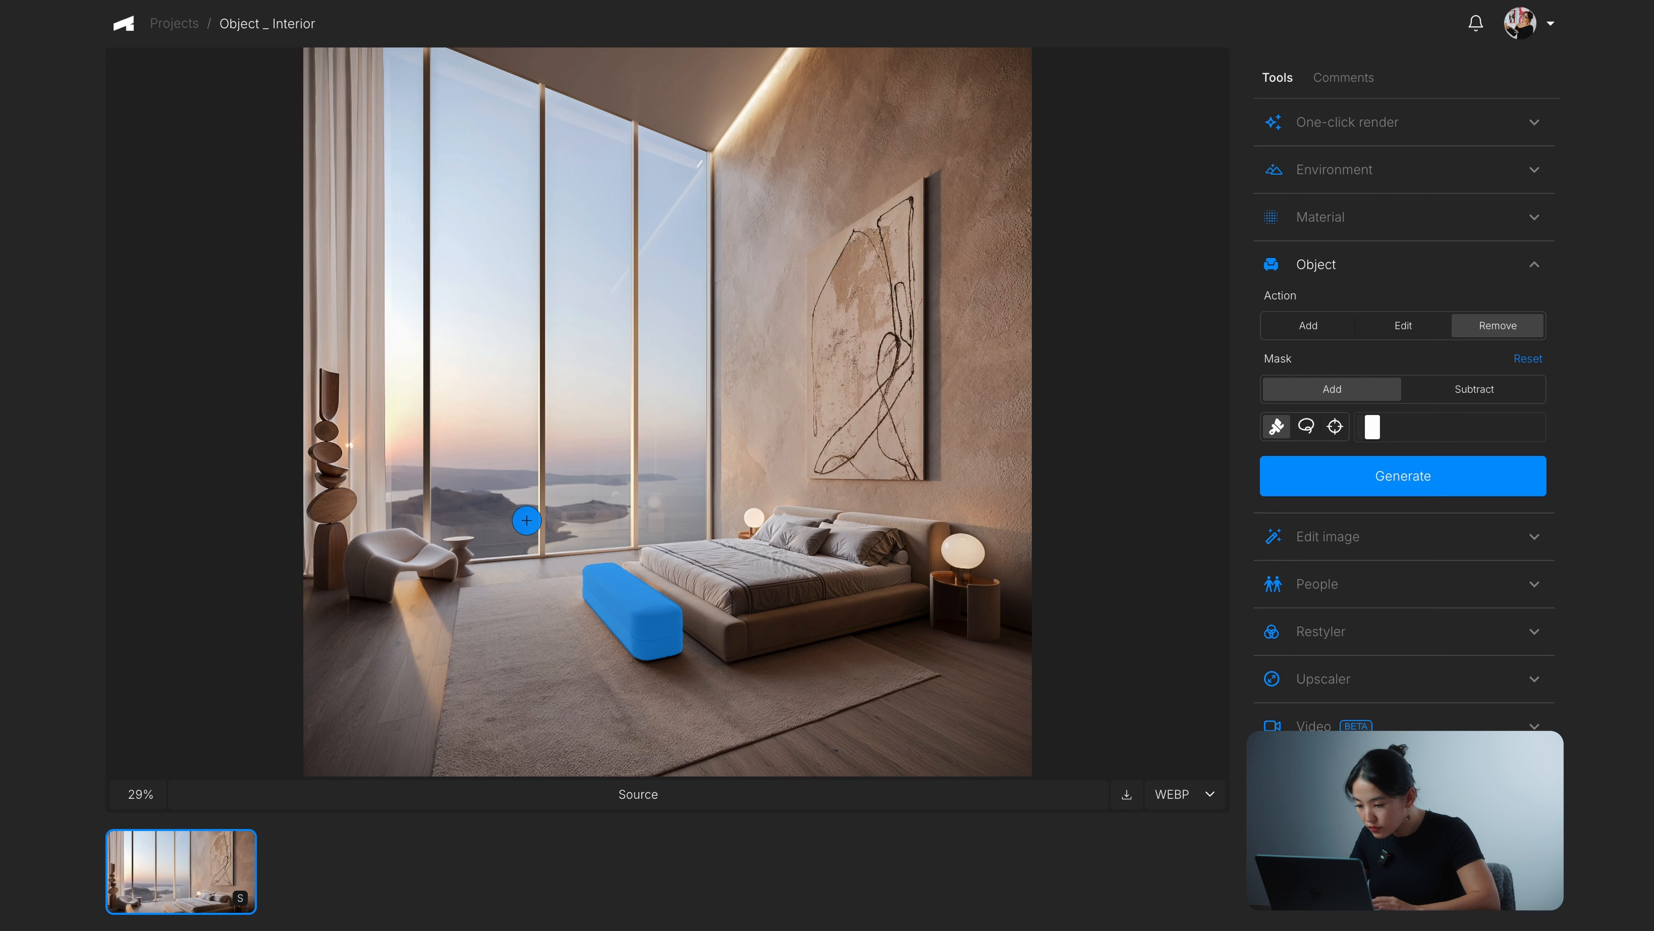
left_click(527, 520)
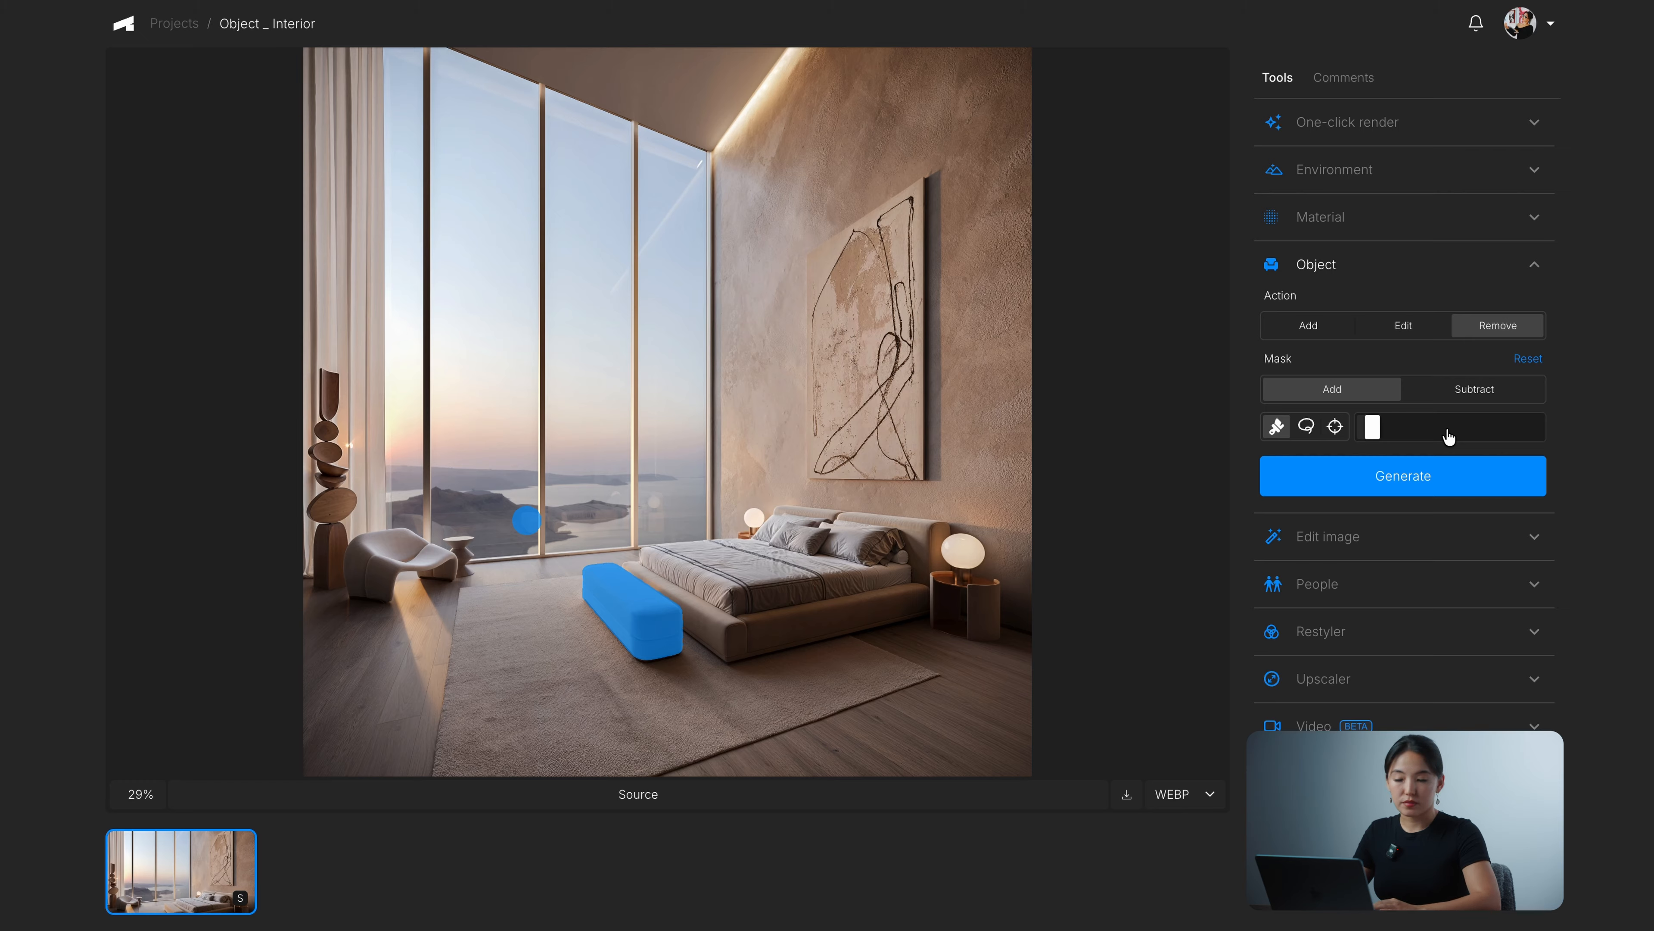
Step: Generate the image with the masked bench removed and compare the result with the source
left_click(1416, 490)
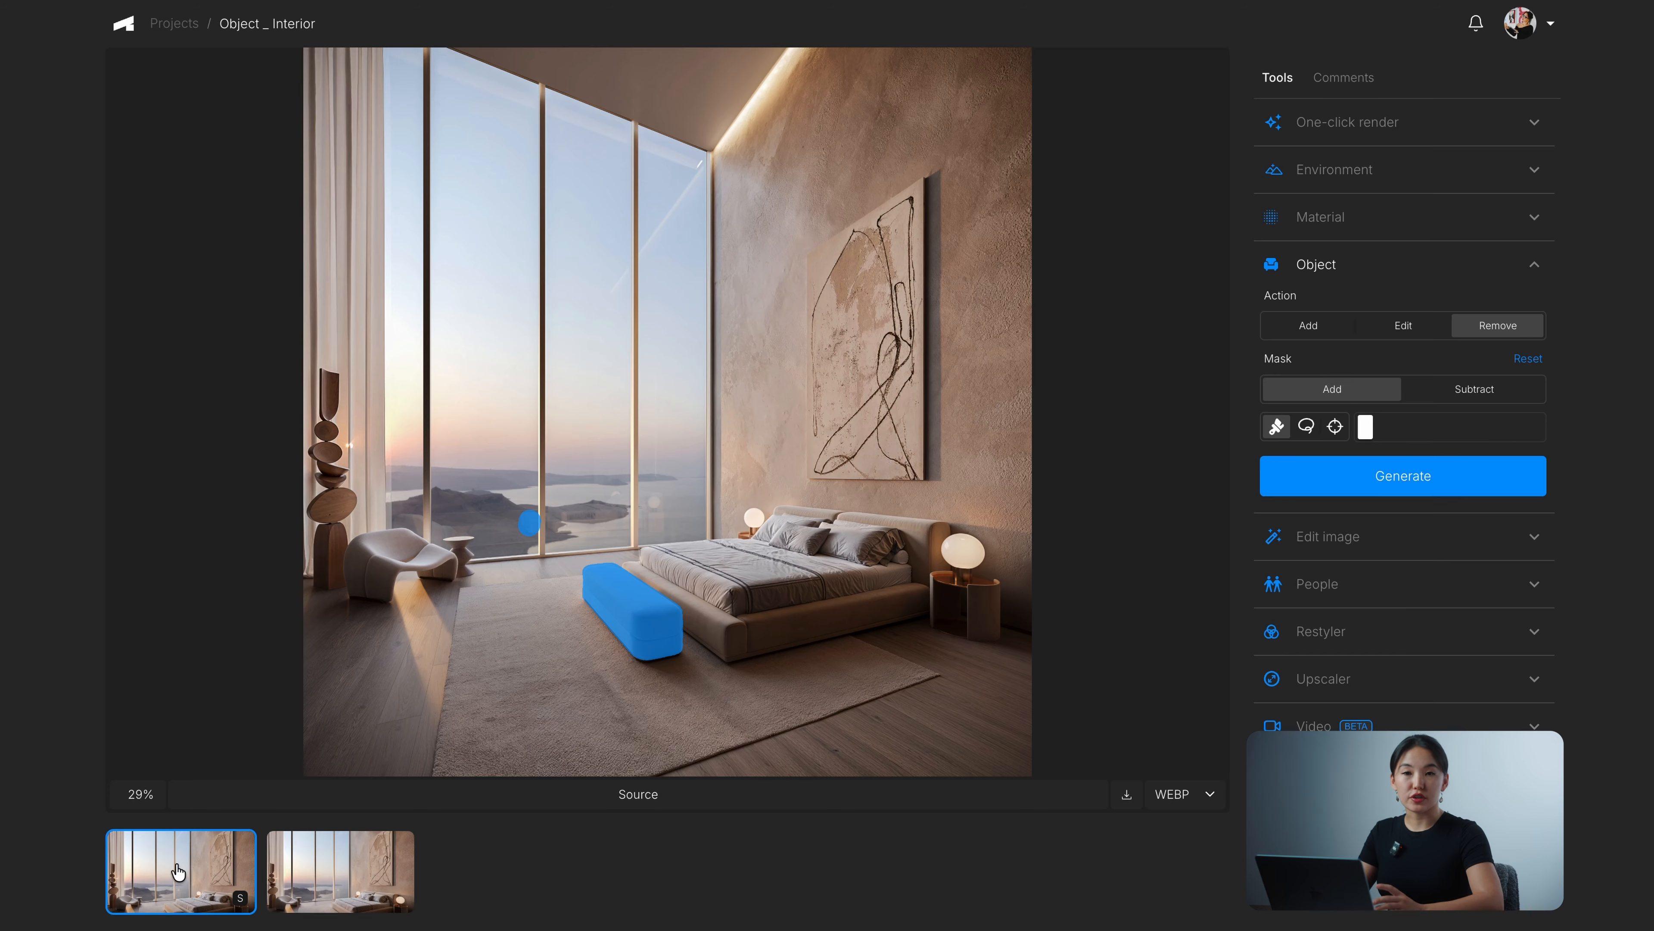
left_click(324, 884)
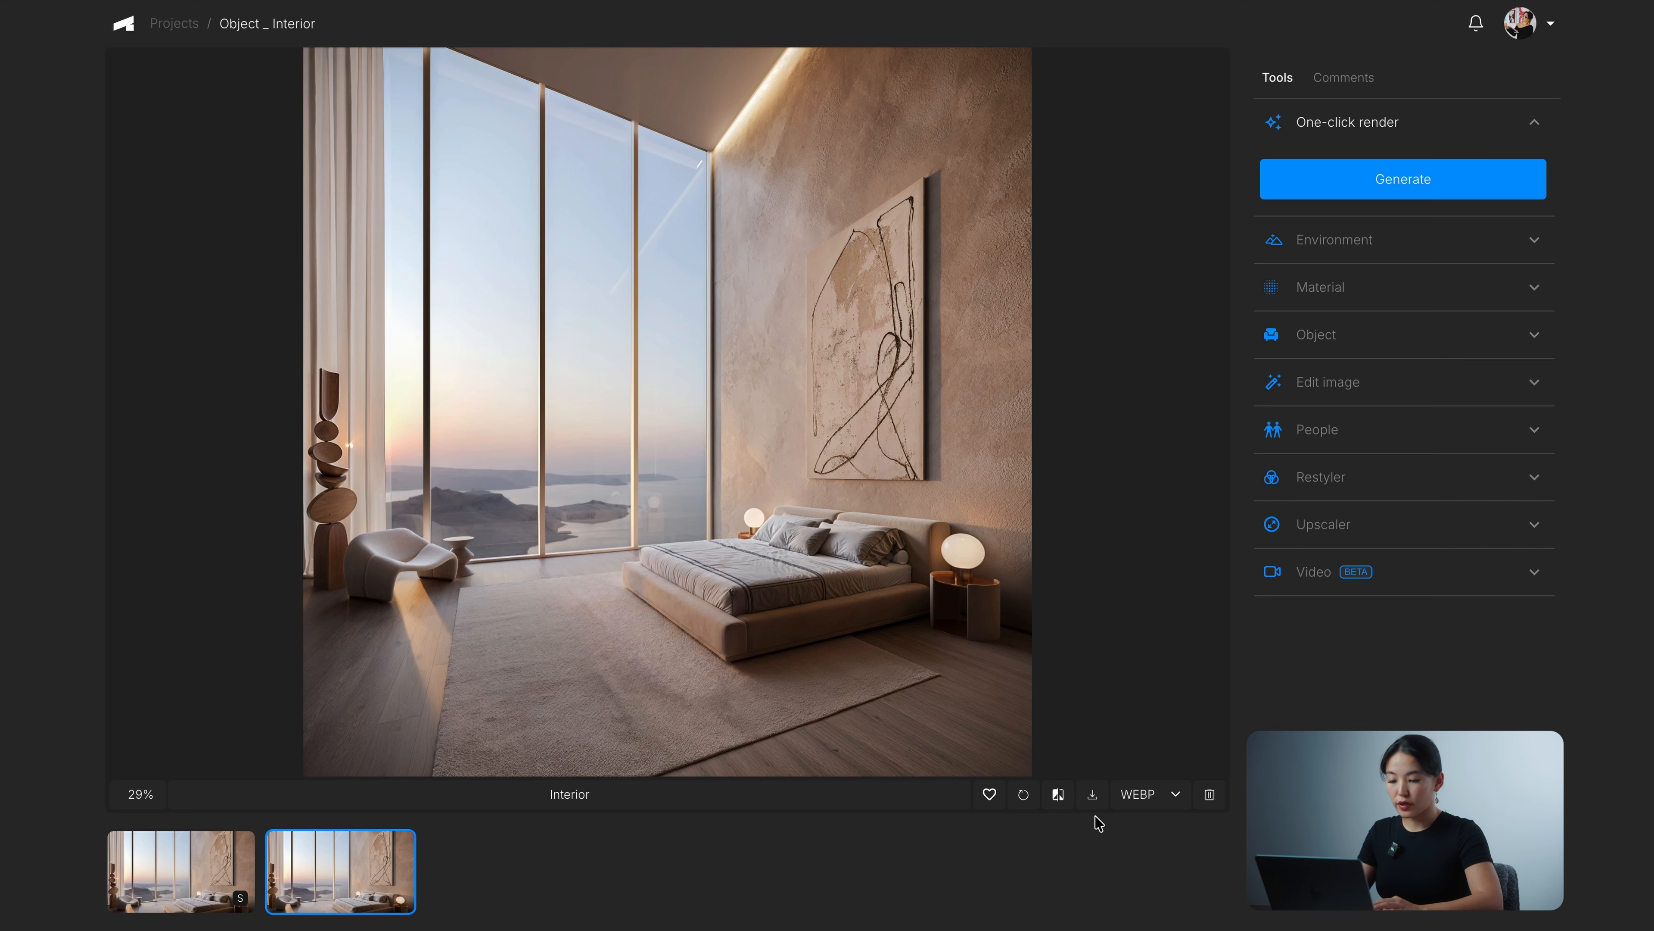
left_click(1058, 794)
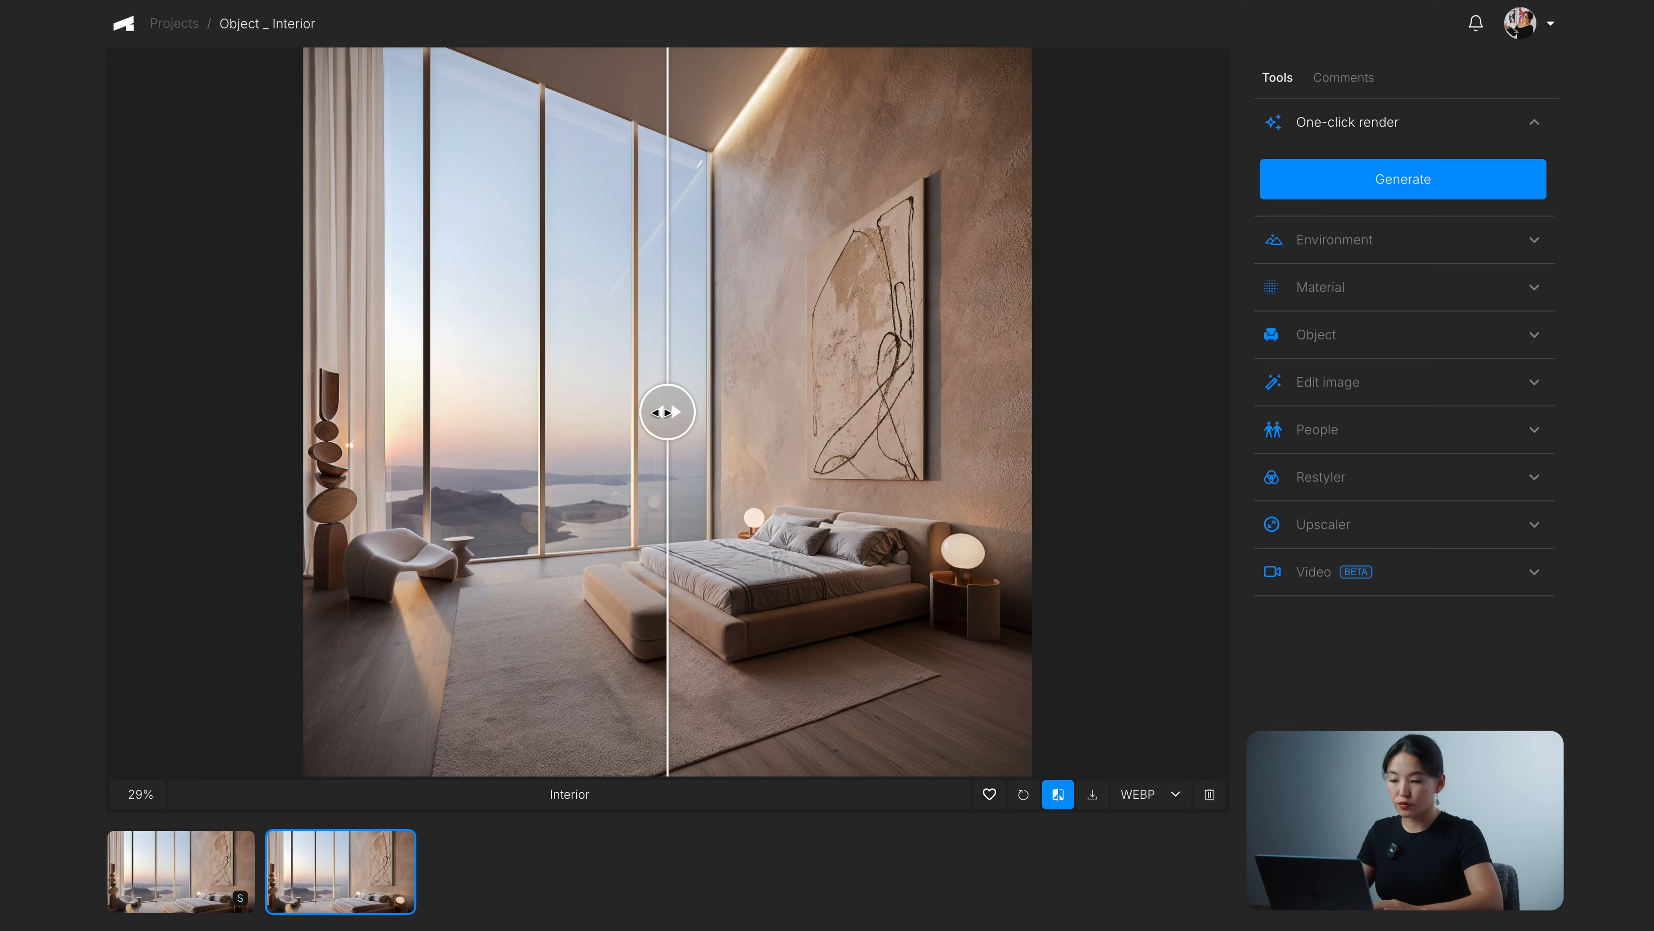
left_click_drag(666, 412, 817, 368)
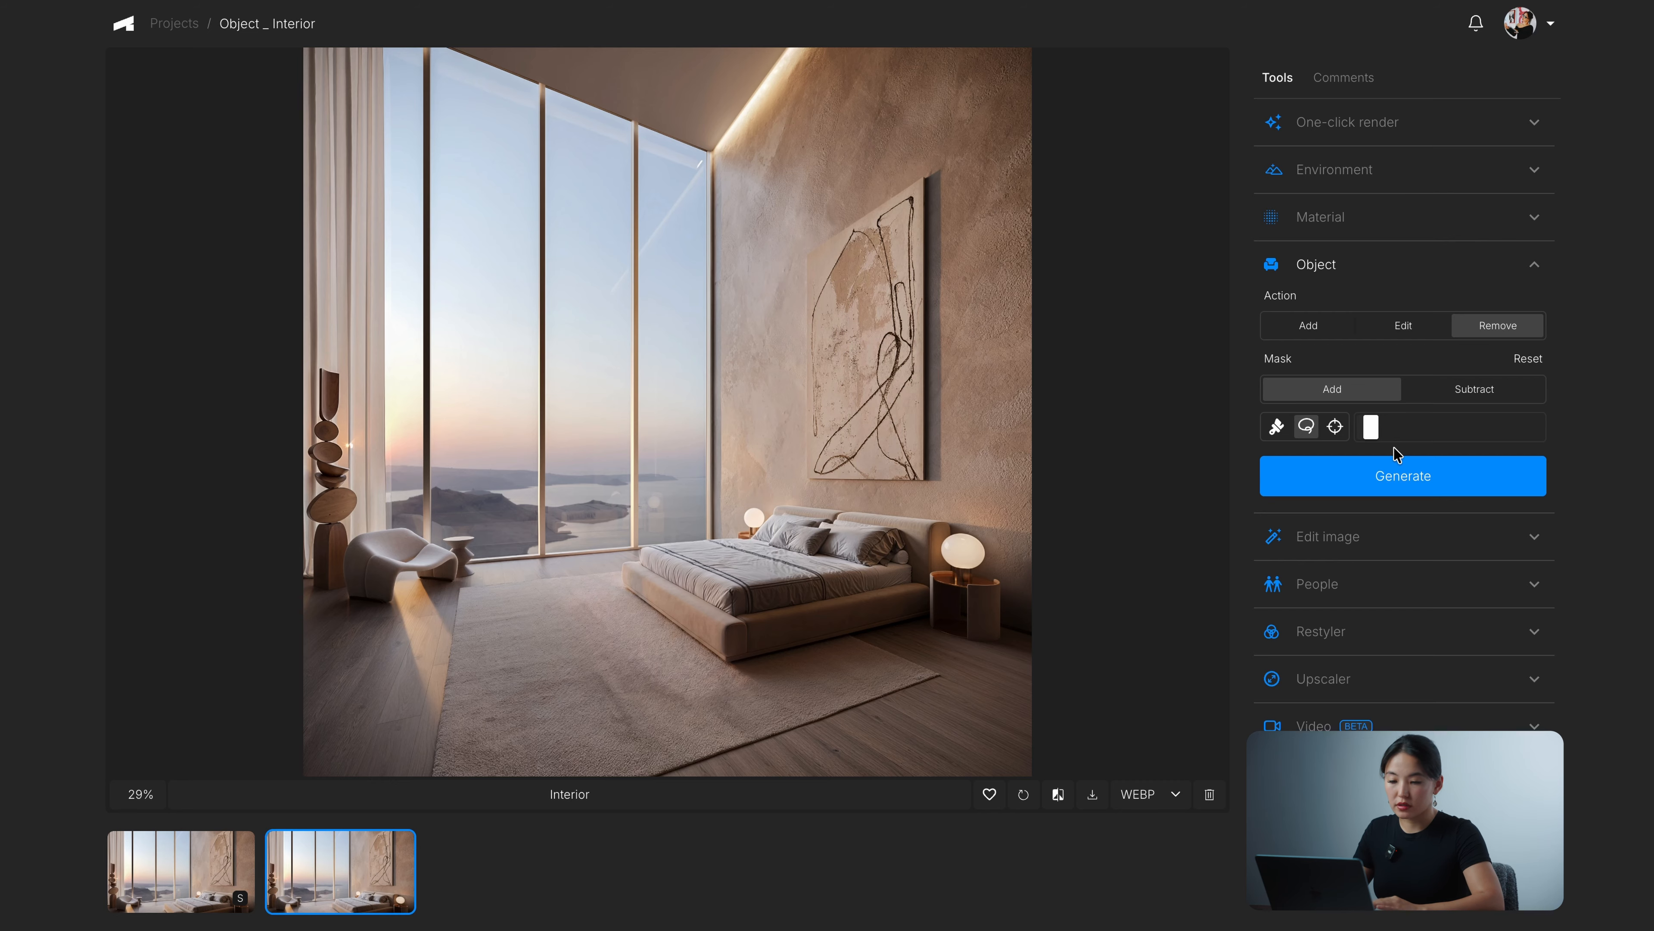
Step: Brush a removal mask over both bedside lamps and their reflections in the window, adjusting the brush size to each
left_click(1276, 426)
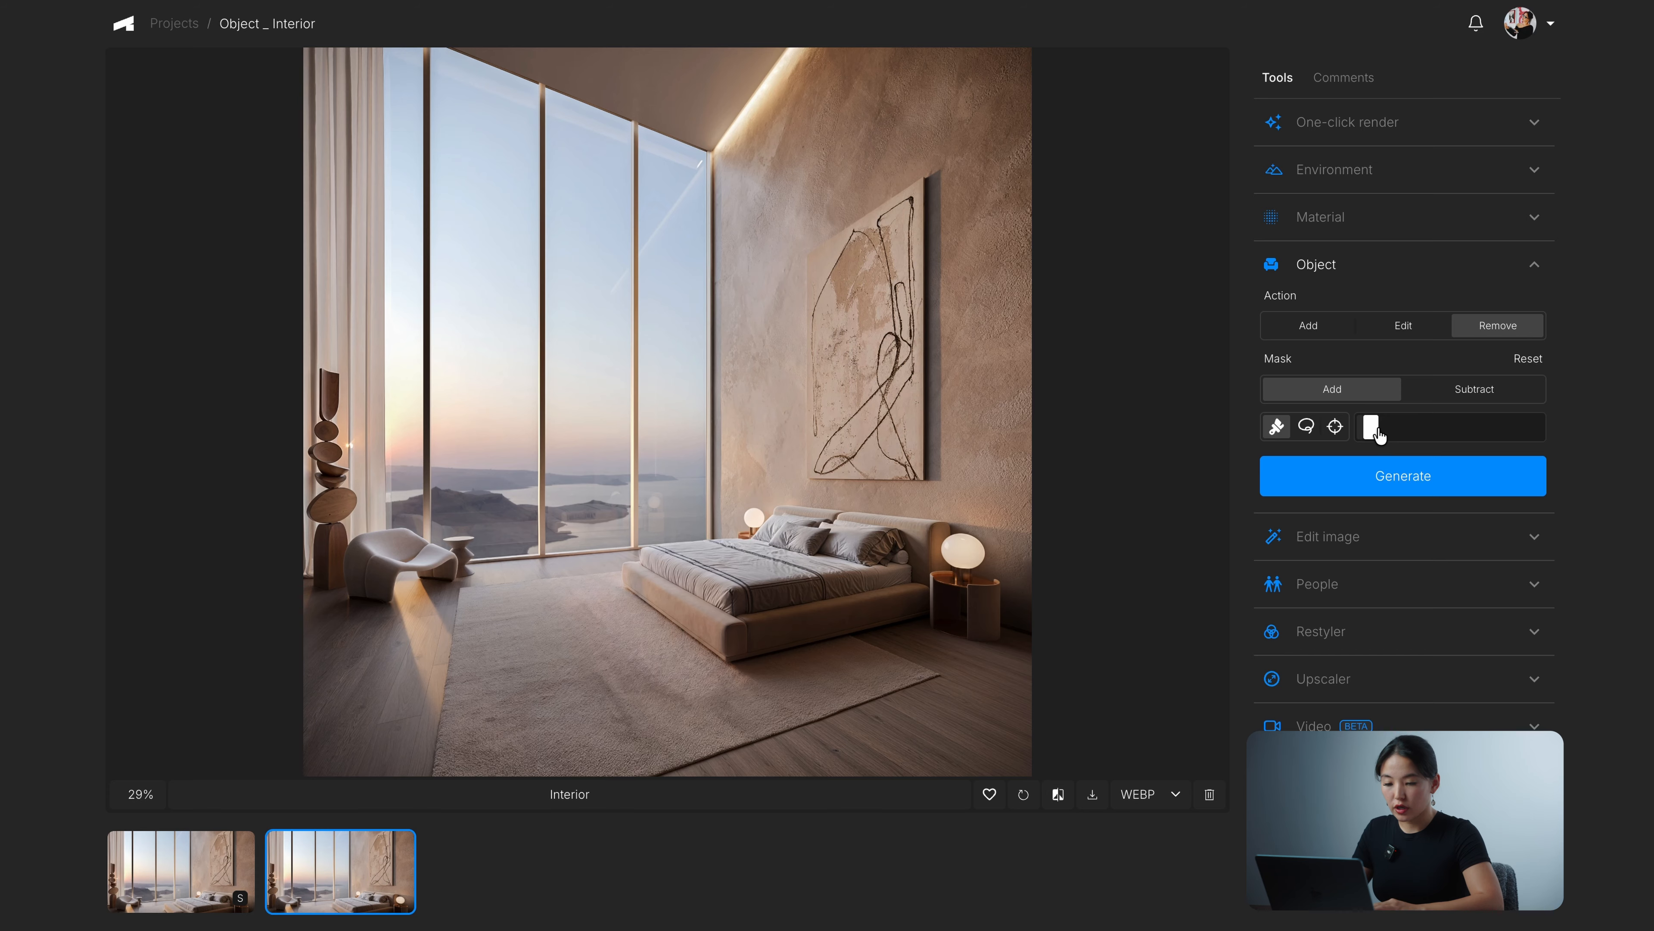
left_click_drag(1371, 427, 1378, 428)
left_click(956, 549)
left_click_drag(956, 549, 970, 552)
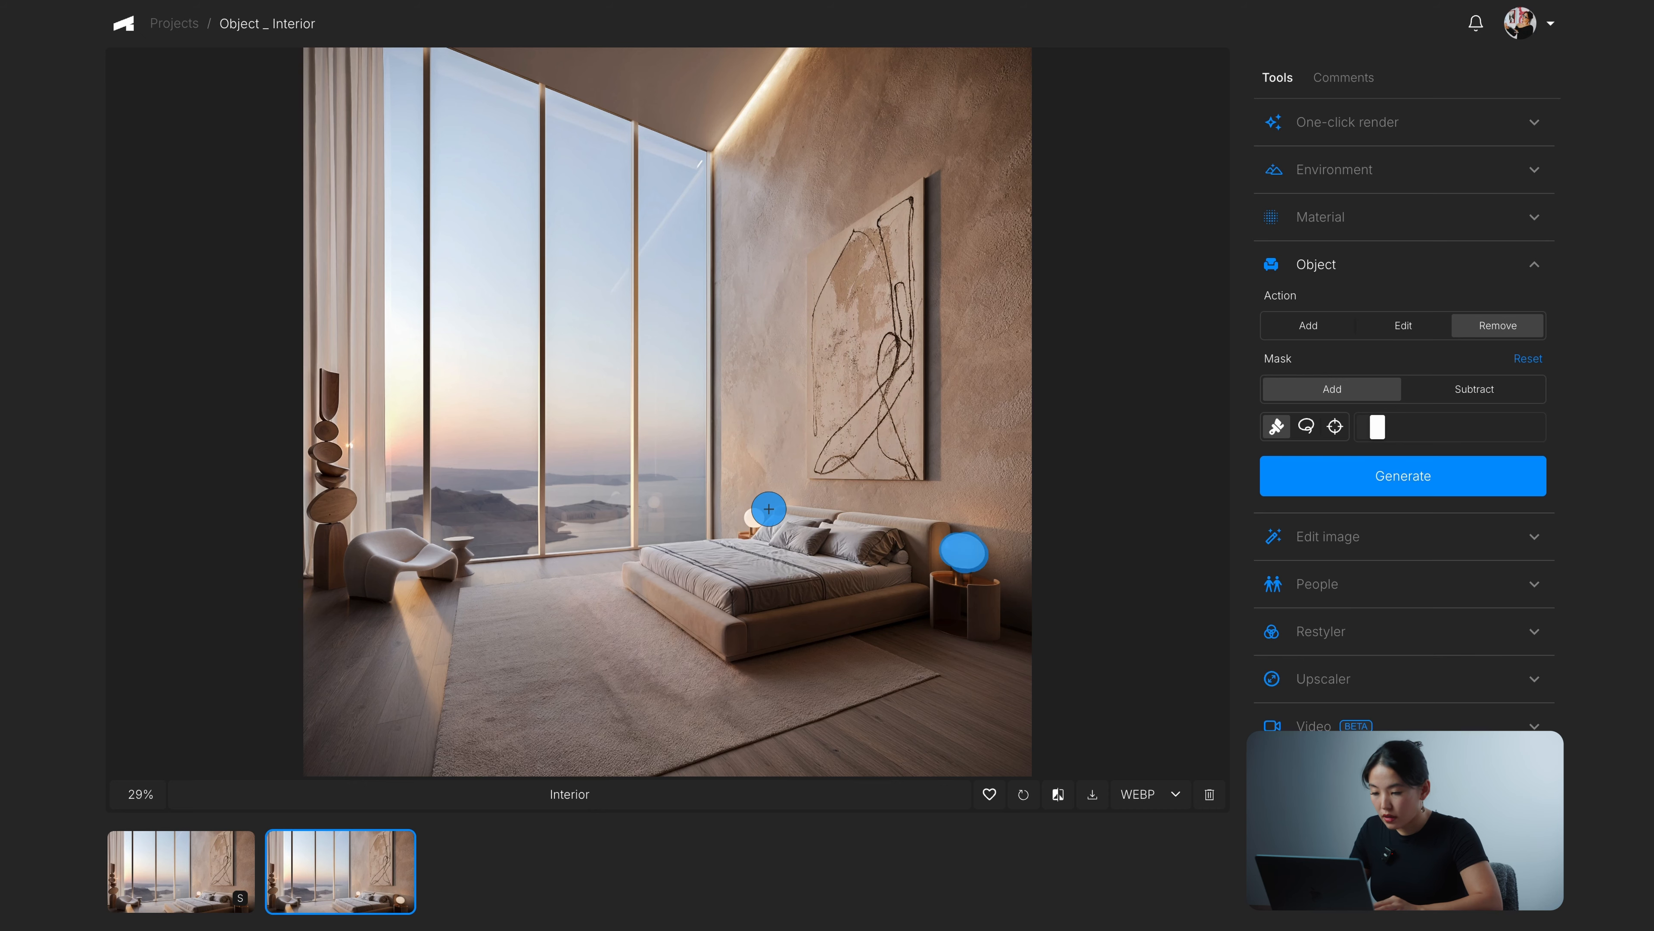
left_click_drag(1376, 429, 1371, 428)
left_click(753, 516)
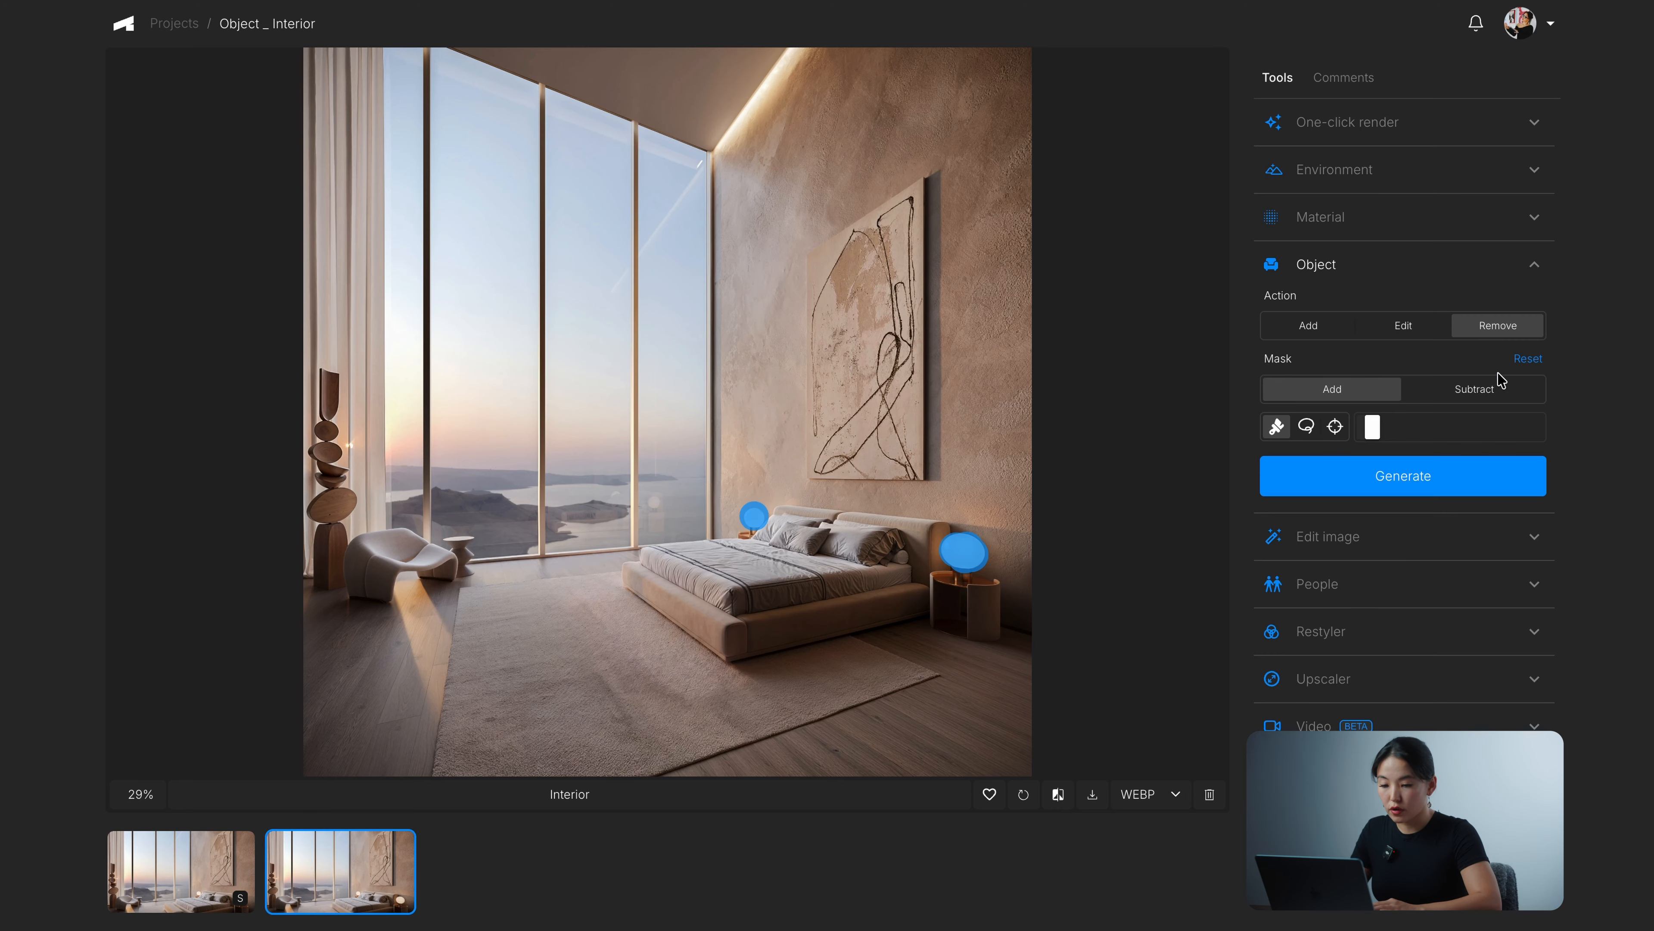
left_click_drag(1371, 430, 1368, 433)
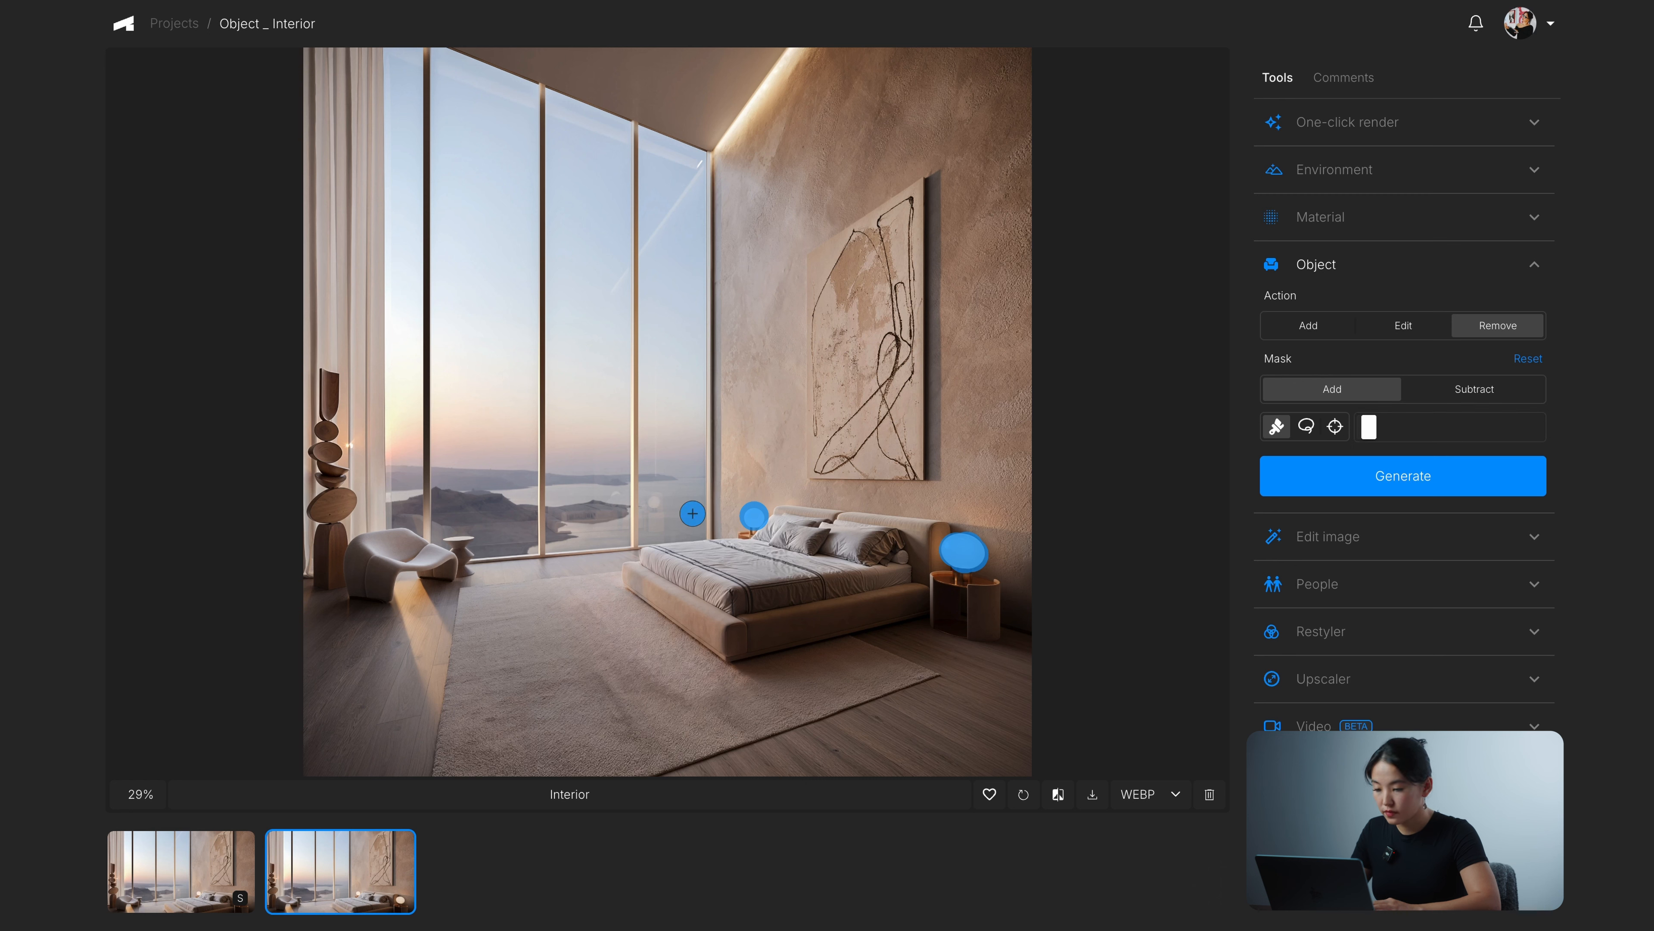
left_click(651, 502)
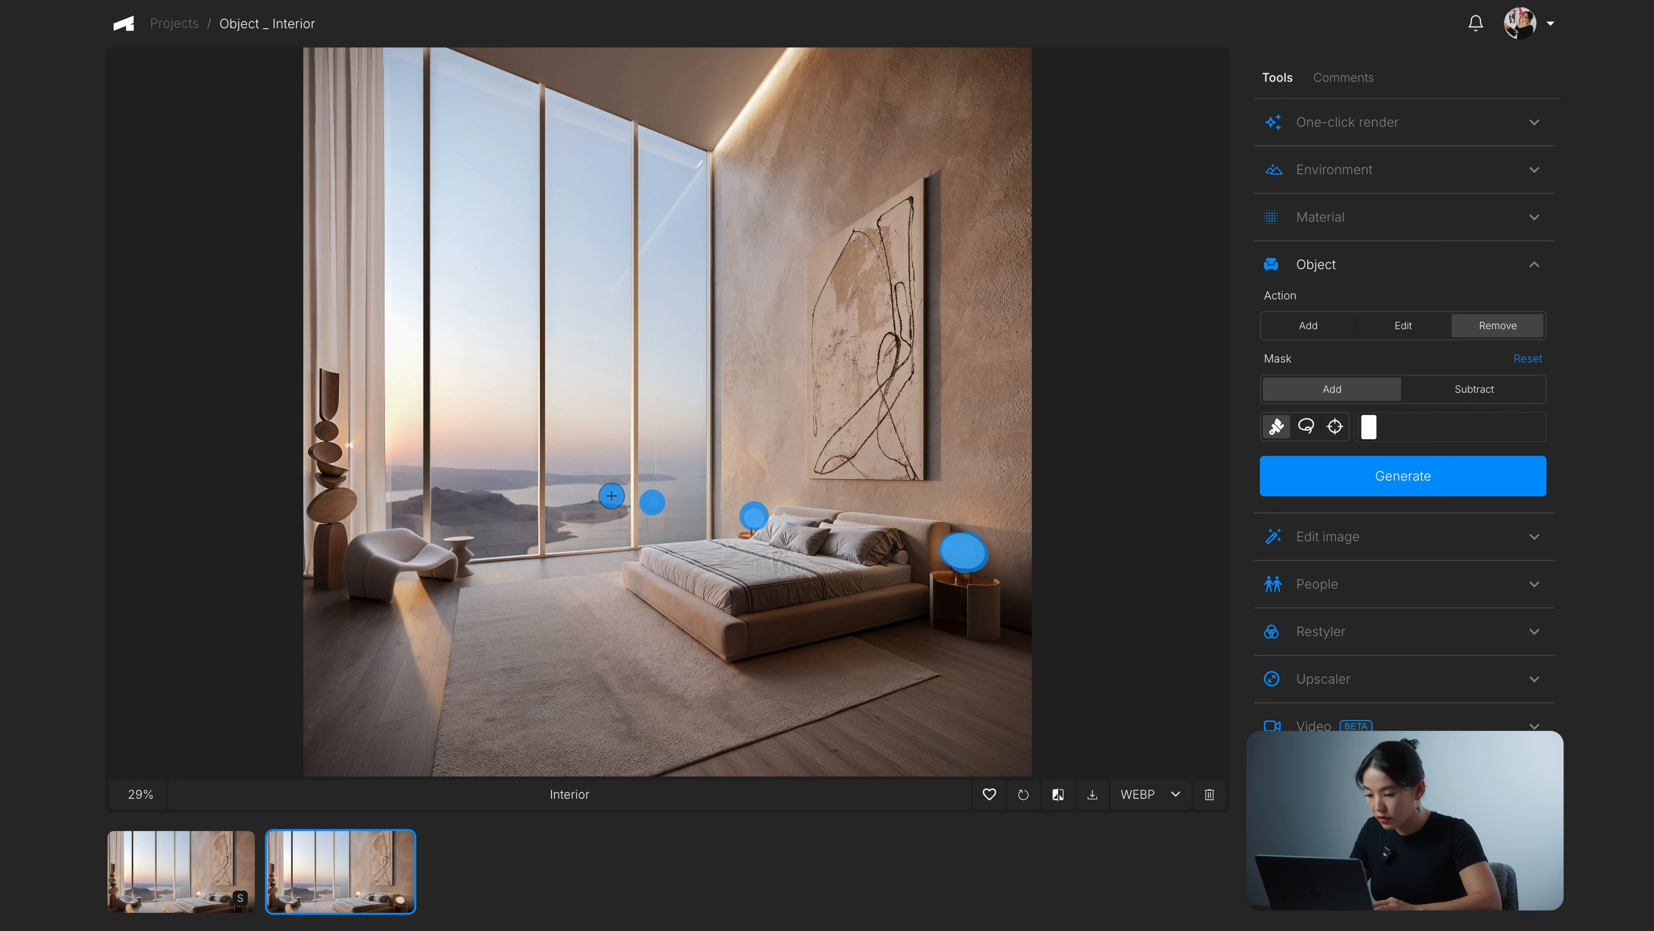
Step: Add the wall painting to the removal mask by outlining its four corners with the lasso
left_click(1306, 426)
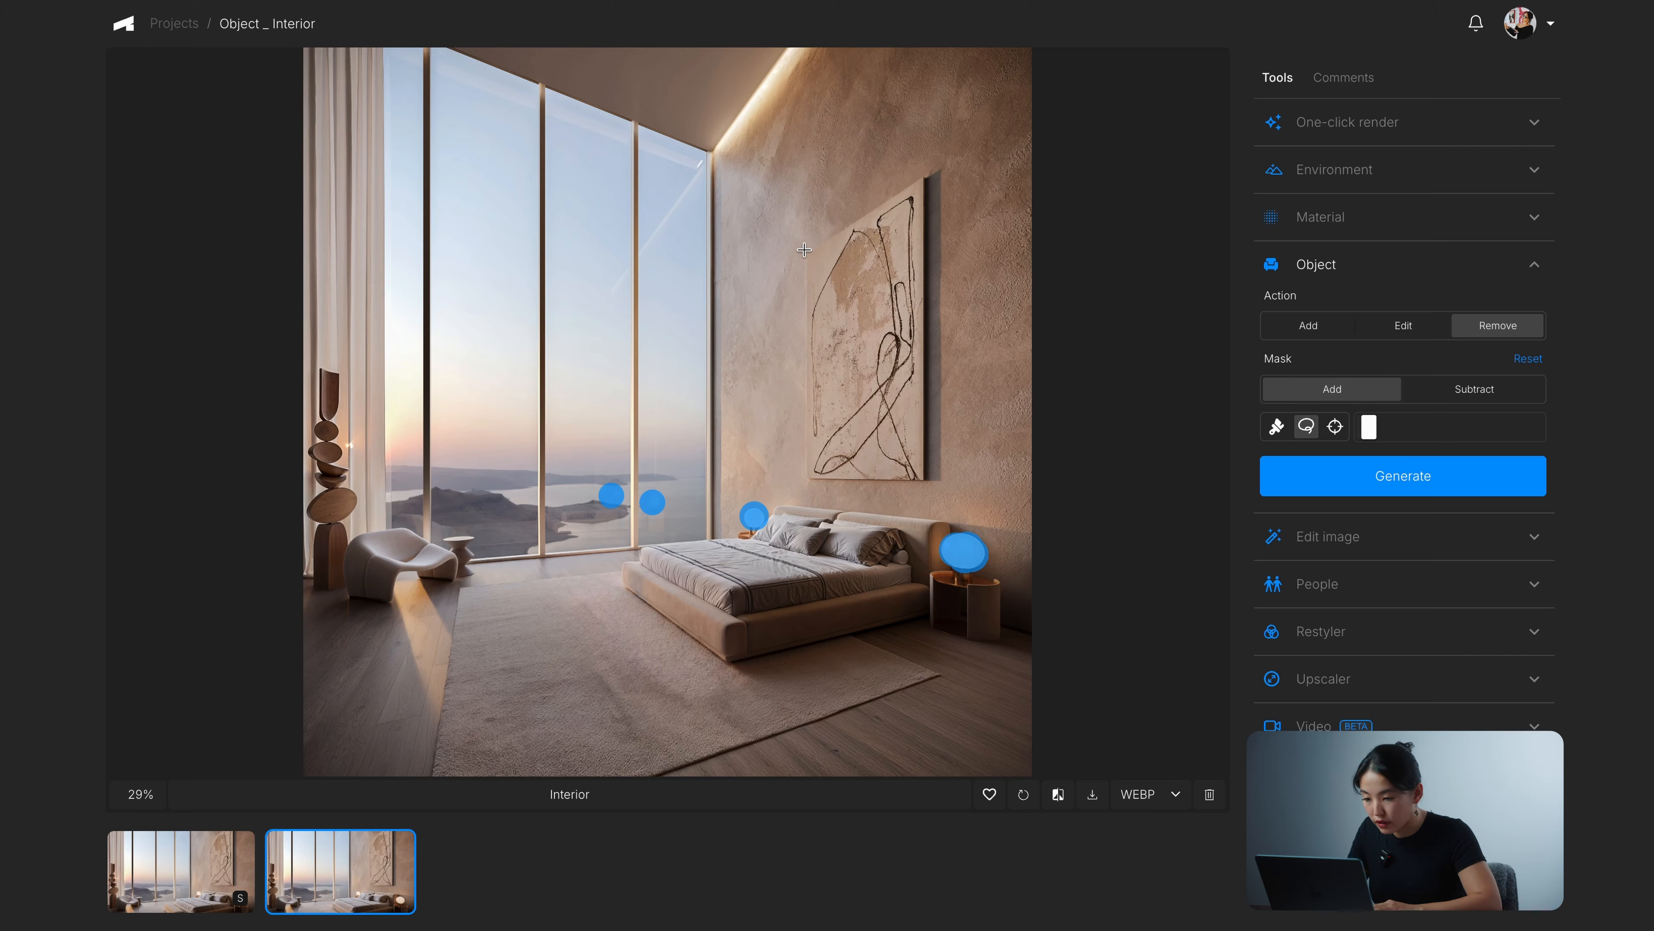
left_click(924, 176)
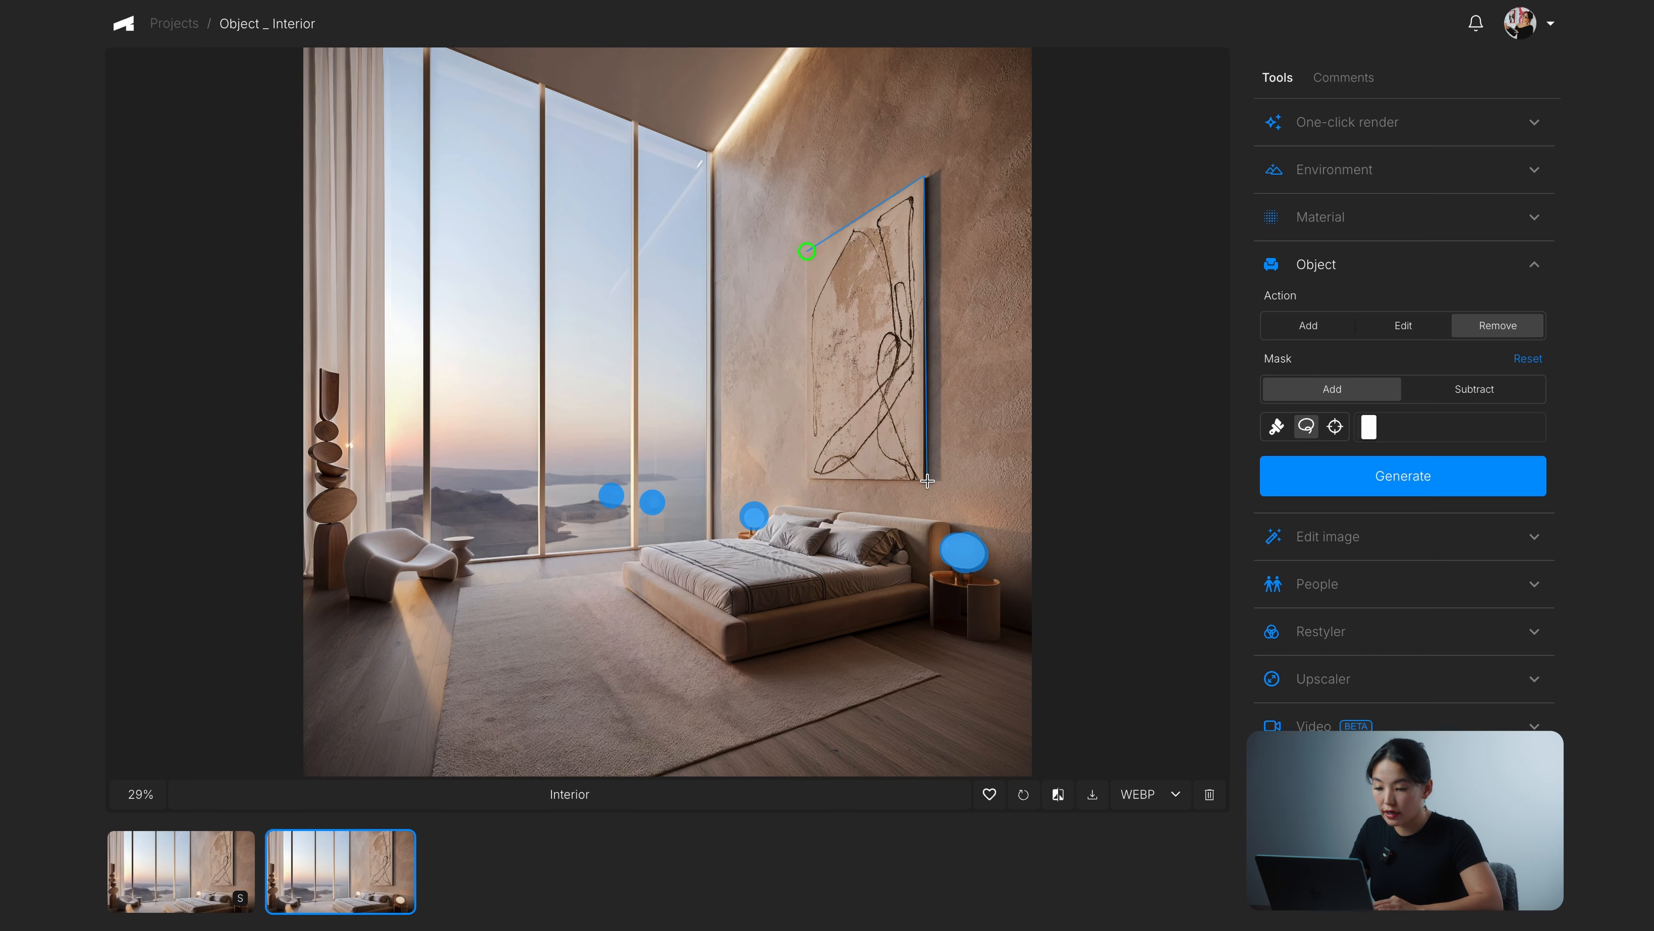
left_click(806, 479)
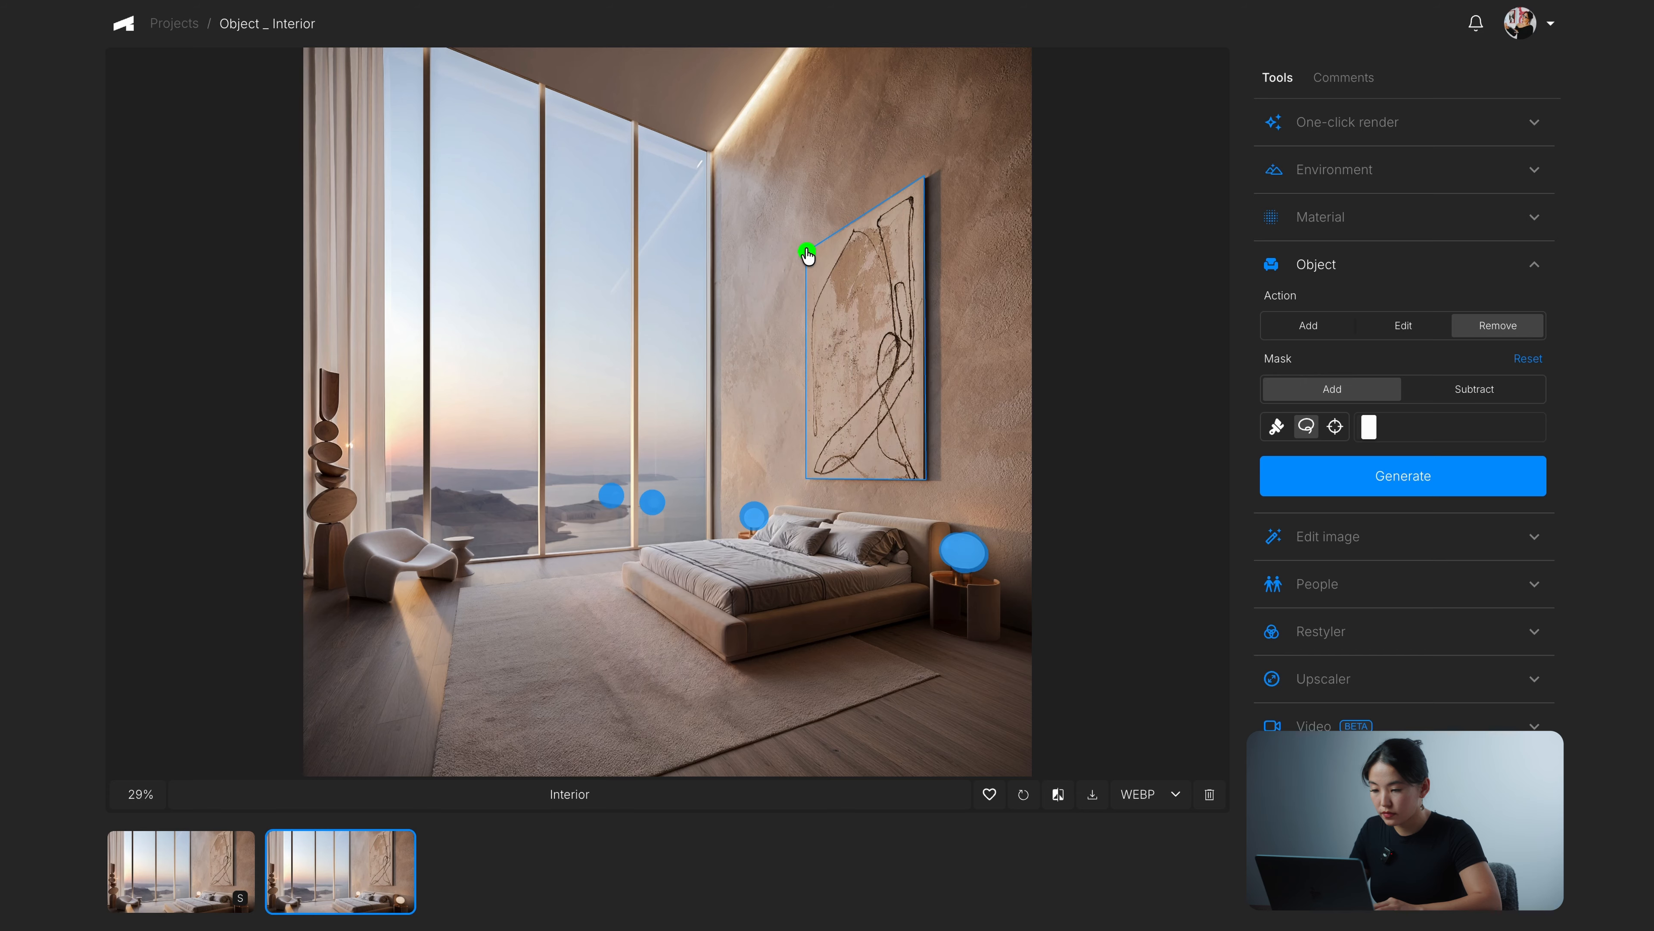
left_click(808, 254)
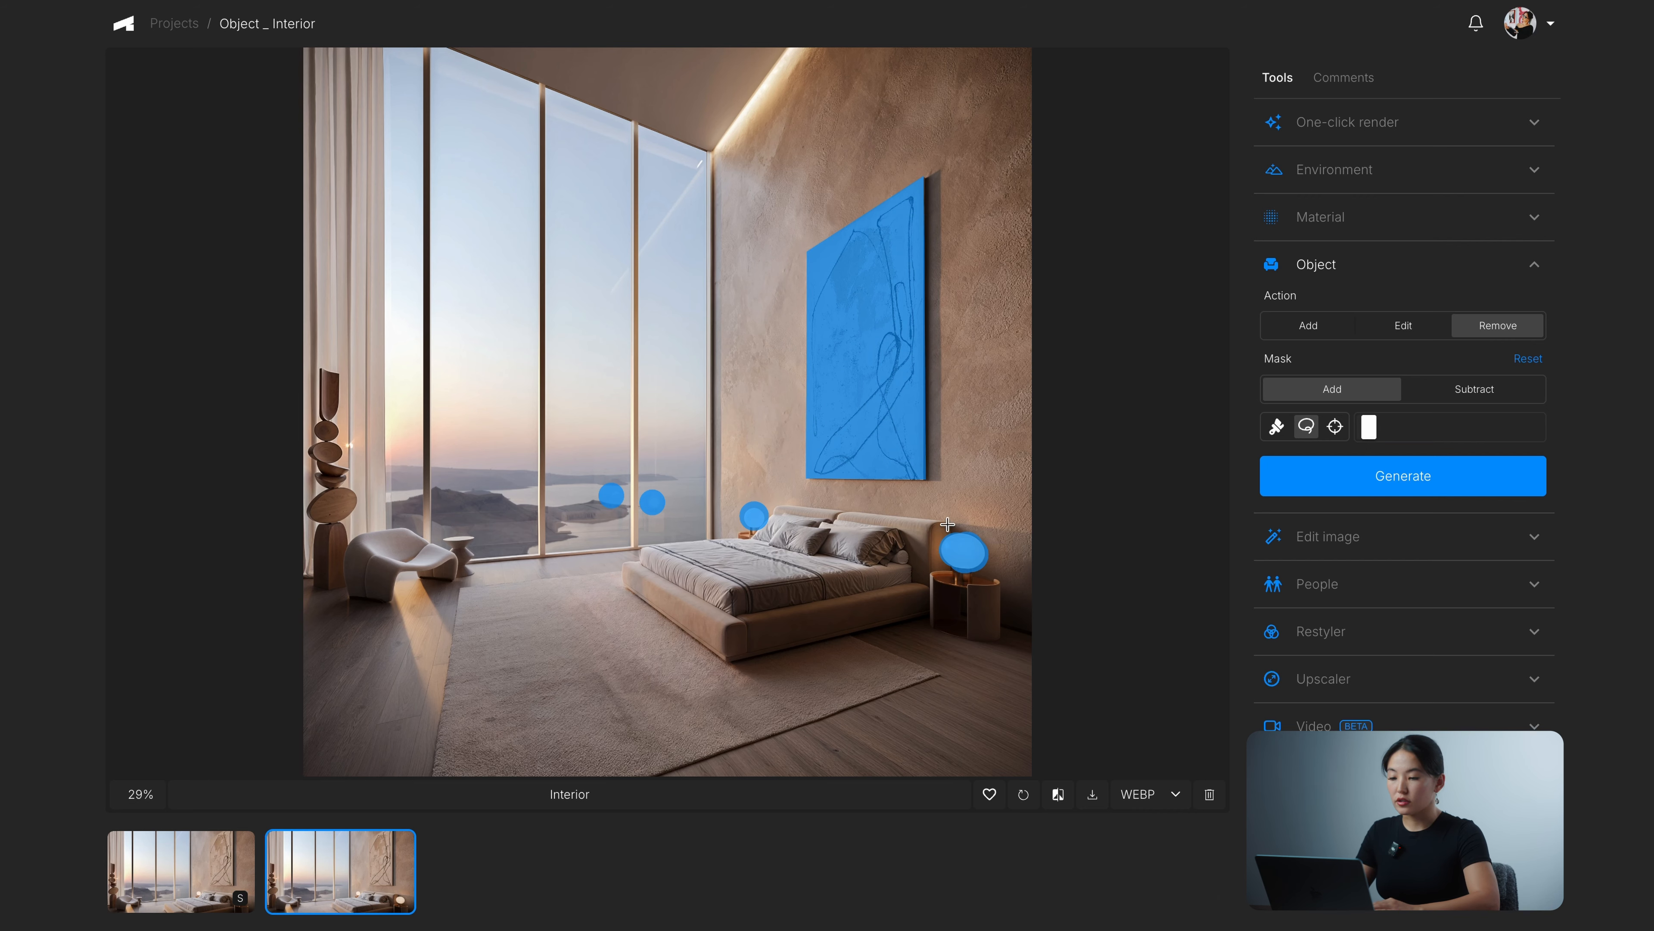
Step: Generate the image without the masked lamps and painting, and compare the new result with its previous version
left_click(1424, 494)
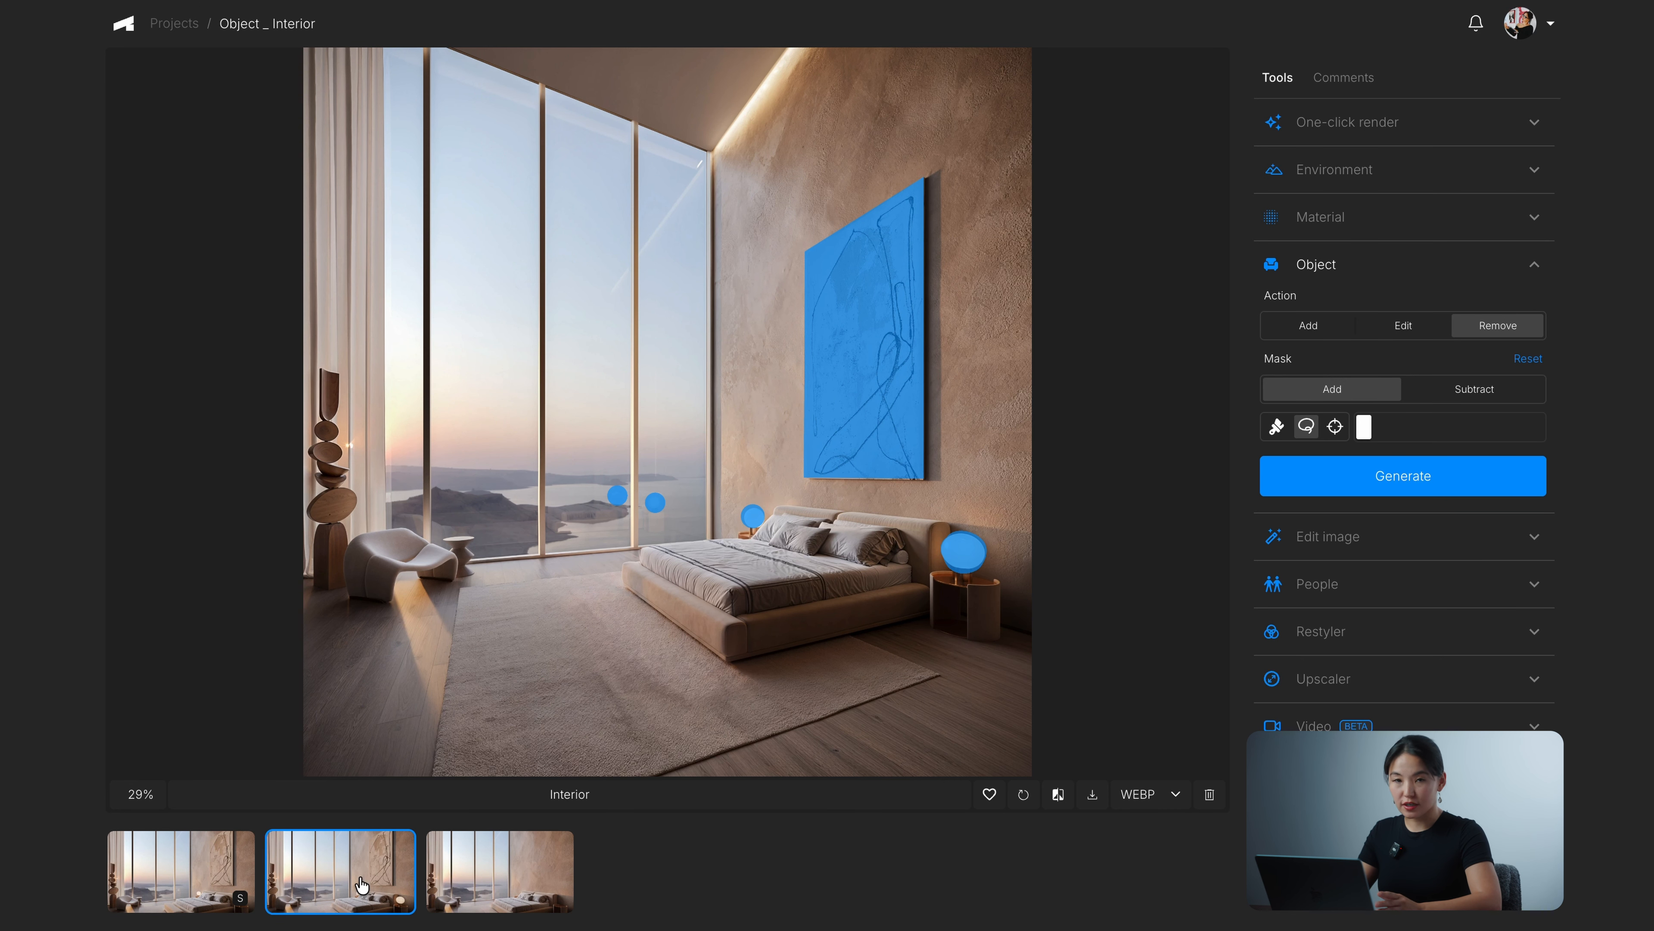
left_click(492, 890)
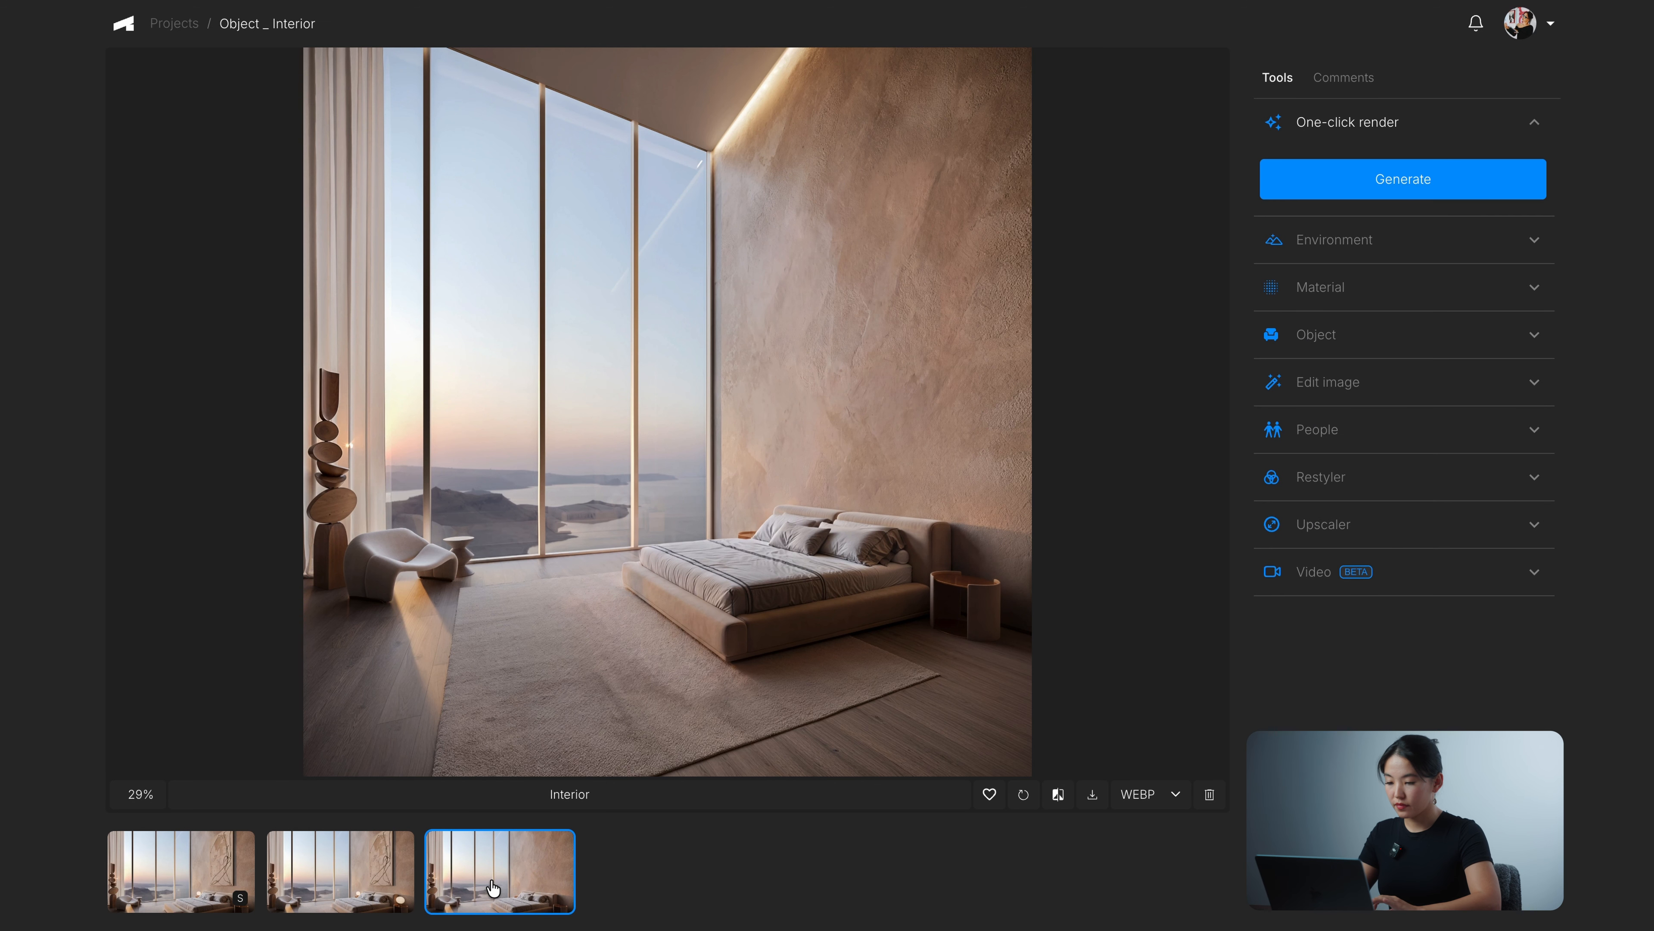
left_click(1058, 793)
mouse_move(668, 411)
left_mouse_down()
mouse_move(1052, 411)
mouse_move(466, 412)
mouse_move(906, 418)
mouse_move(1027, 413)
mouse_move(1029, 396)
left_mouse_up()
left_click_drag(833, 391, 982, 414)
left_click(1058, 795)
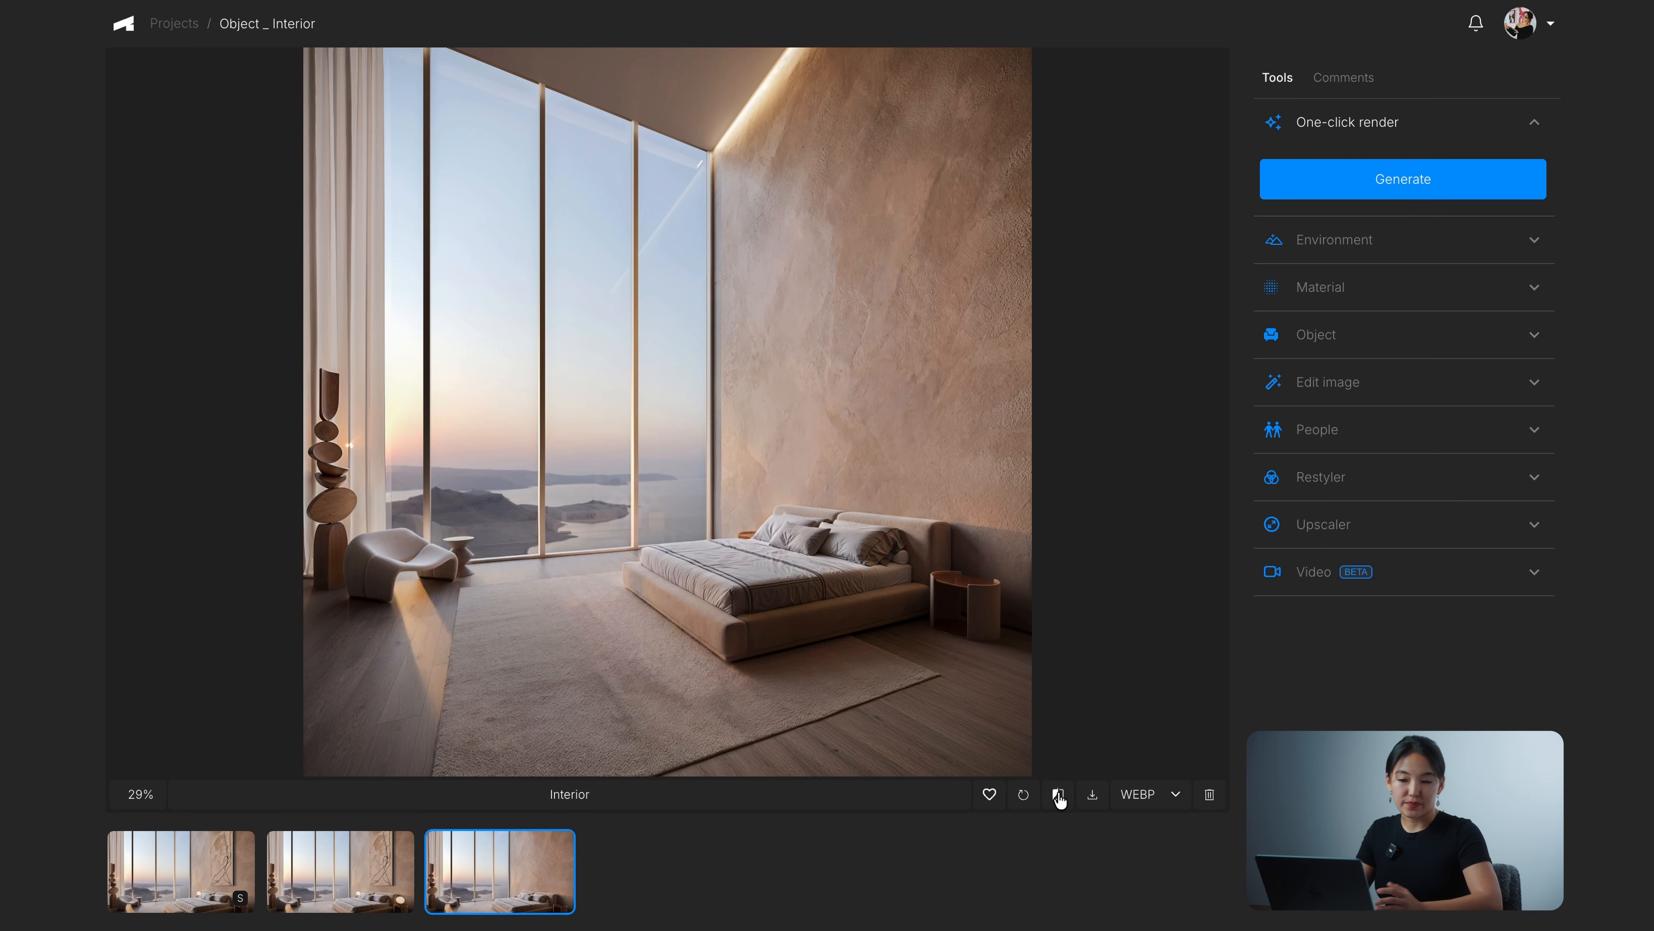
Step: Start adding an object and brush a mask spot above each bedside table, using a smaller brush size for the far one
left_click(1405, 347)
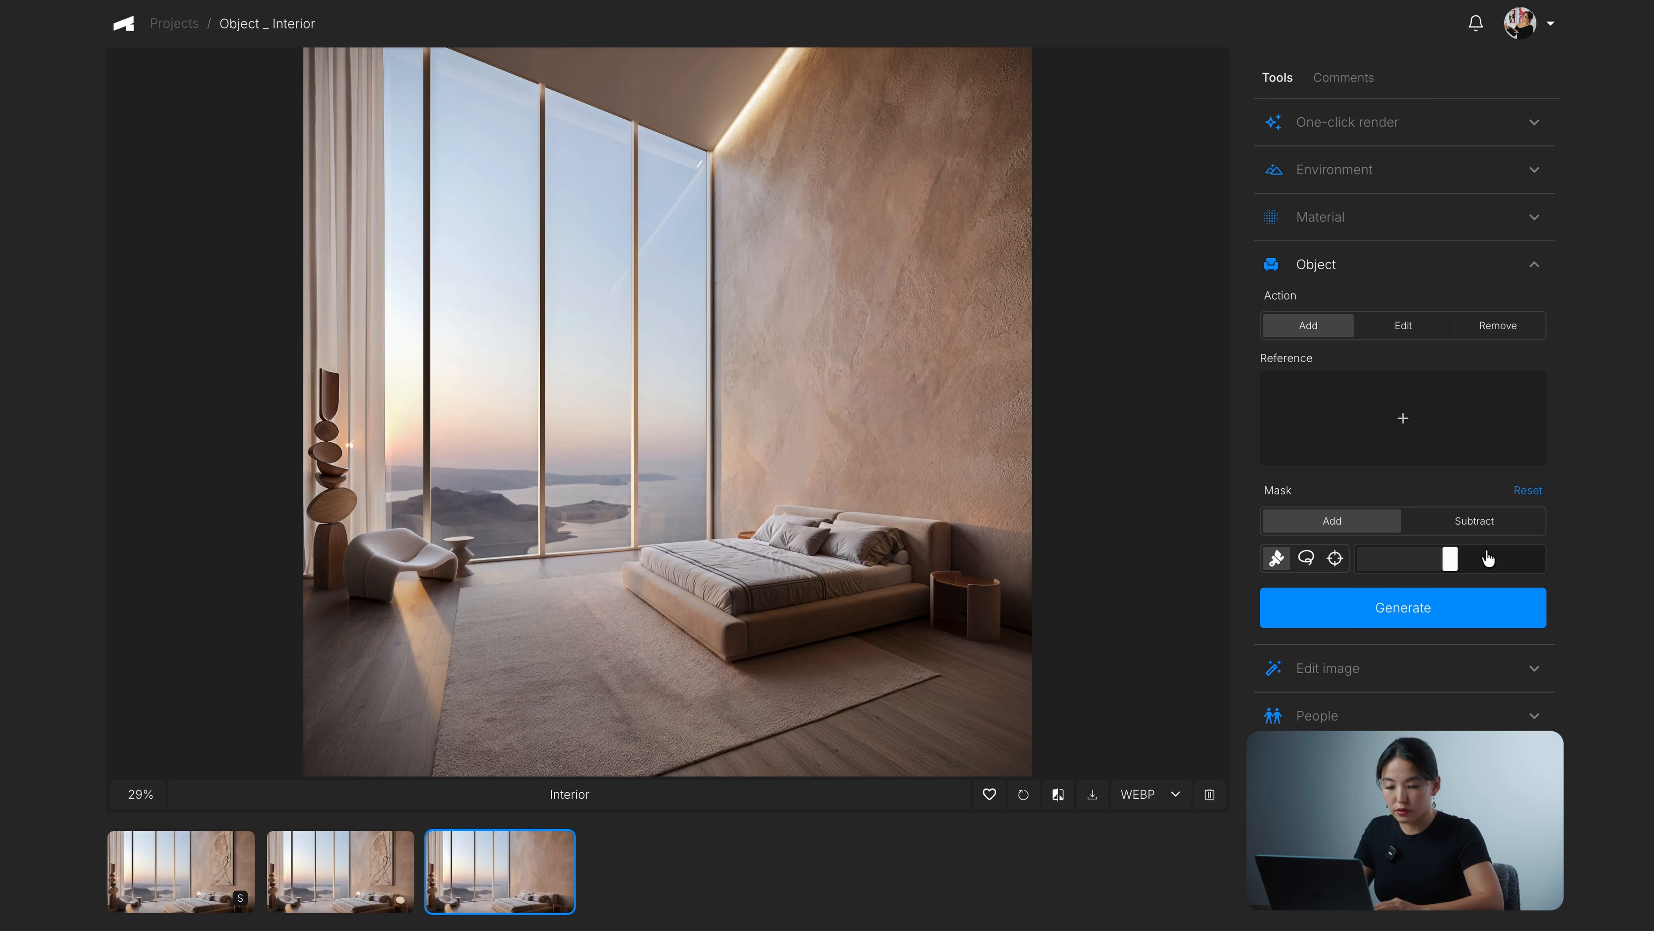
left_click_drag(1453, 567, 1396, 567)
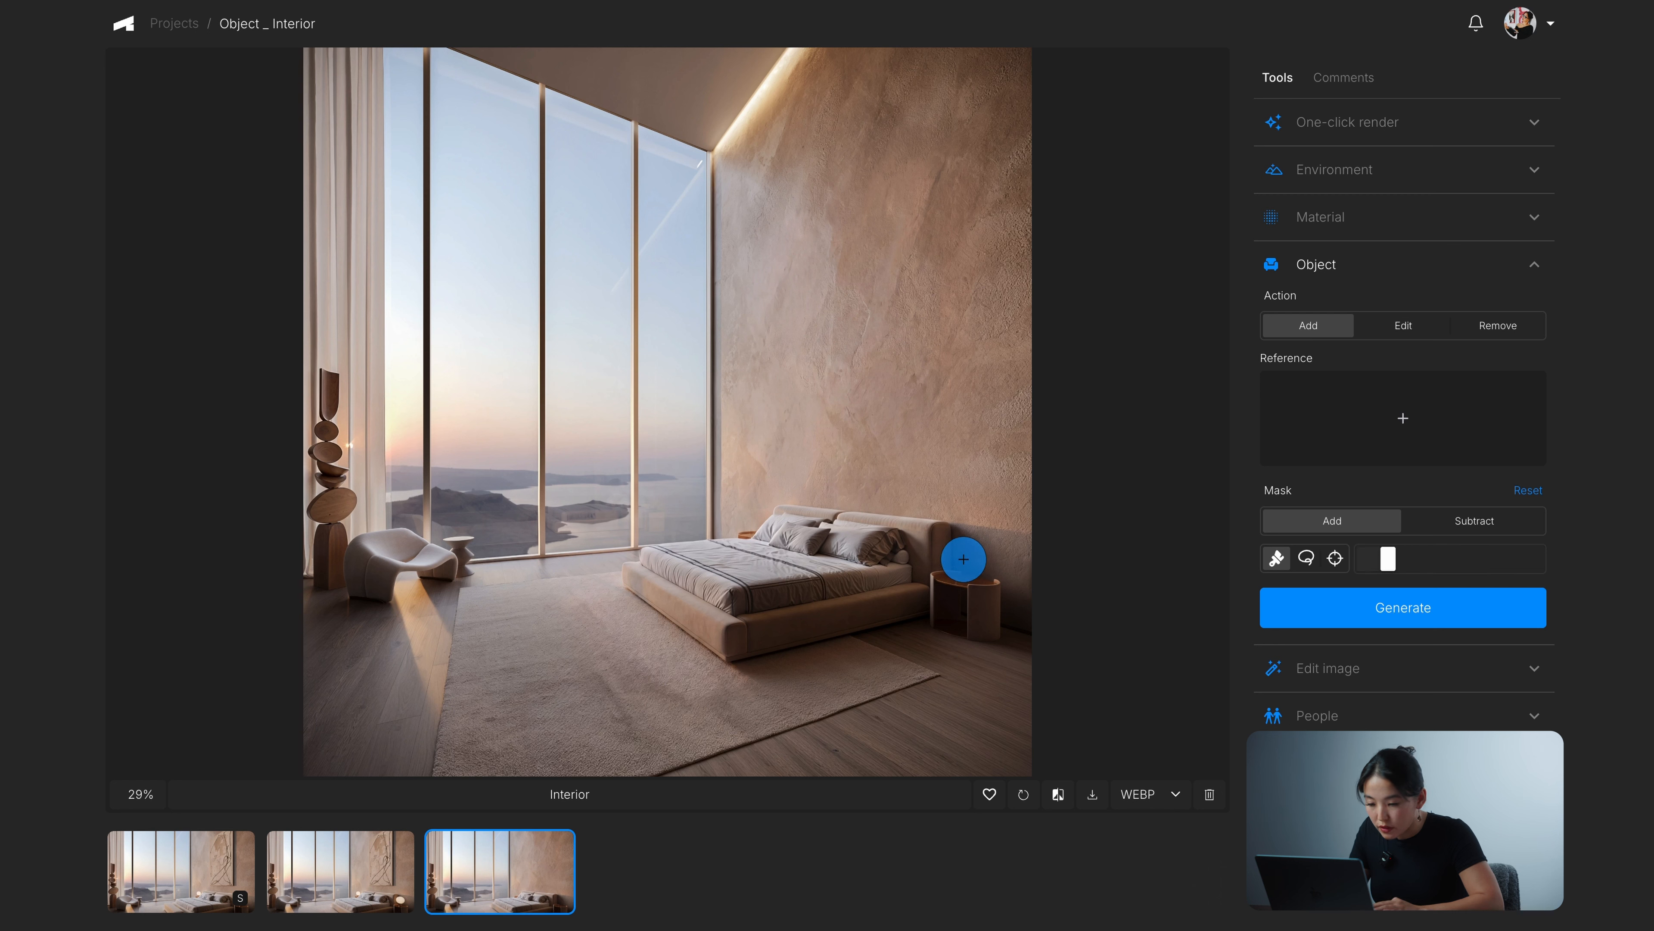
left_click(963, 559)
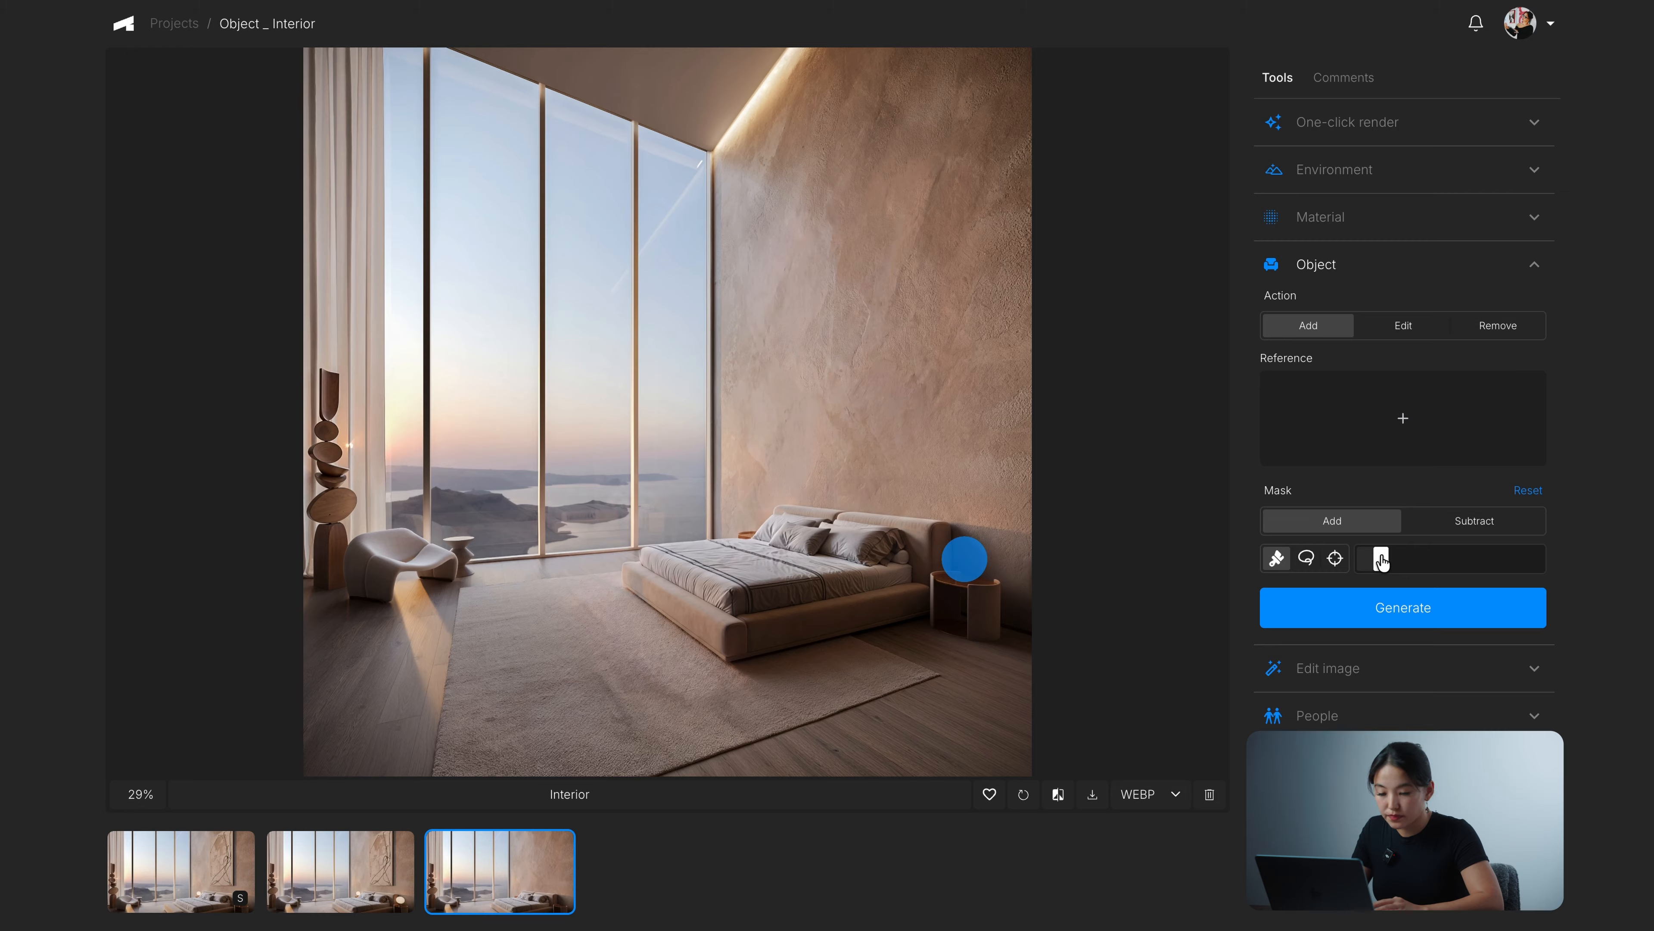
left_click(749, 520)
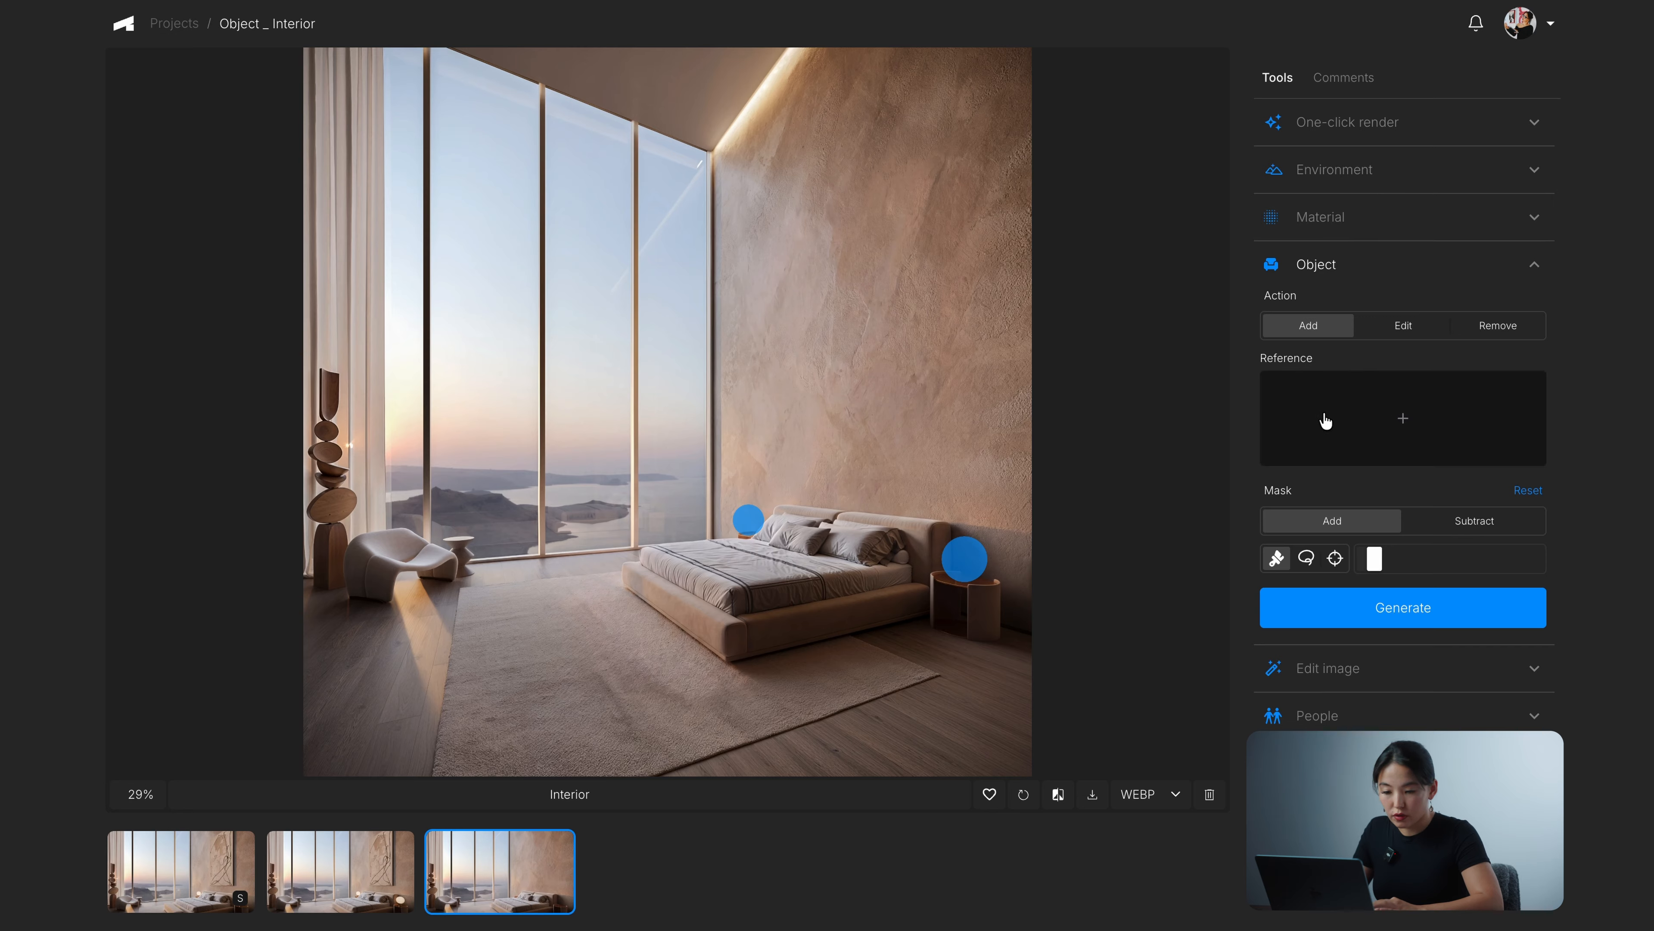
Step: Set the glowing round table lamp from the Pinterest board Interior _ Objects as the reference for the added object
left_click(1418, 431)
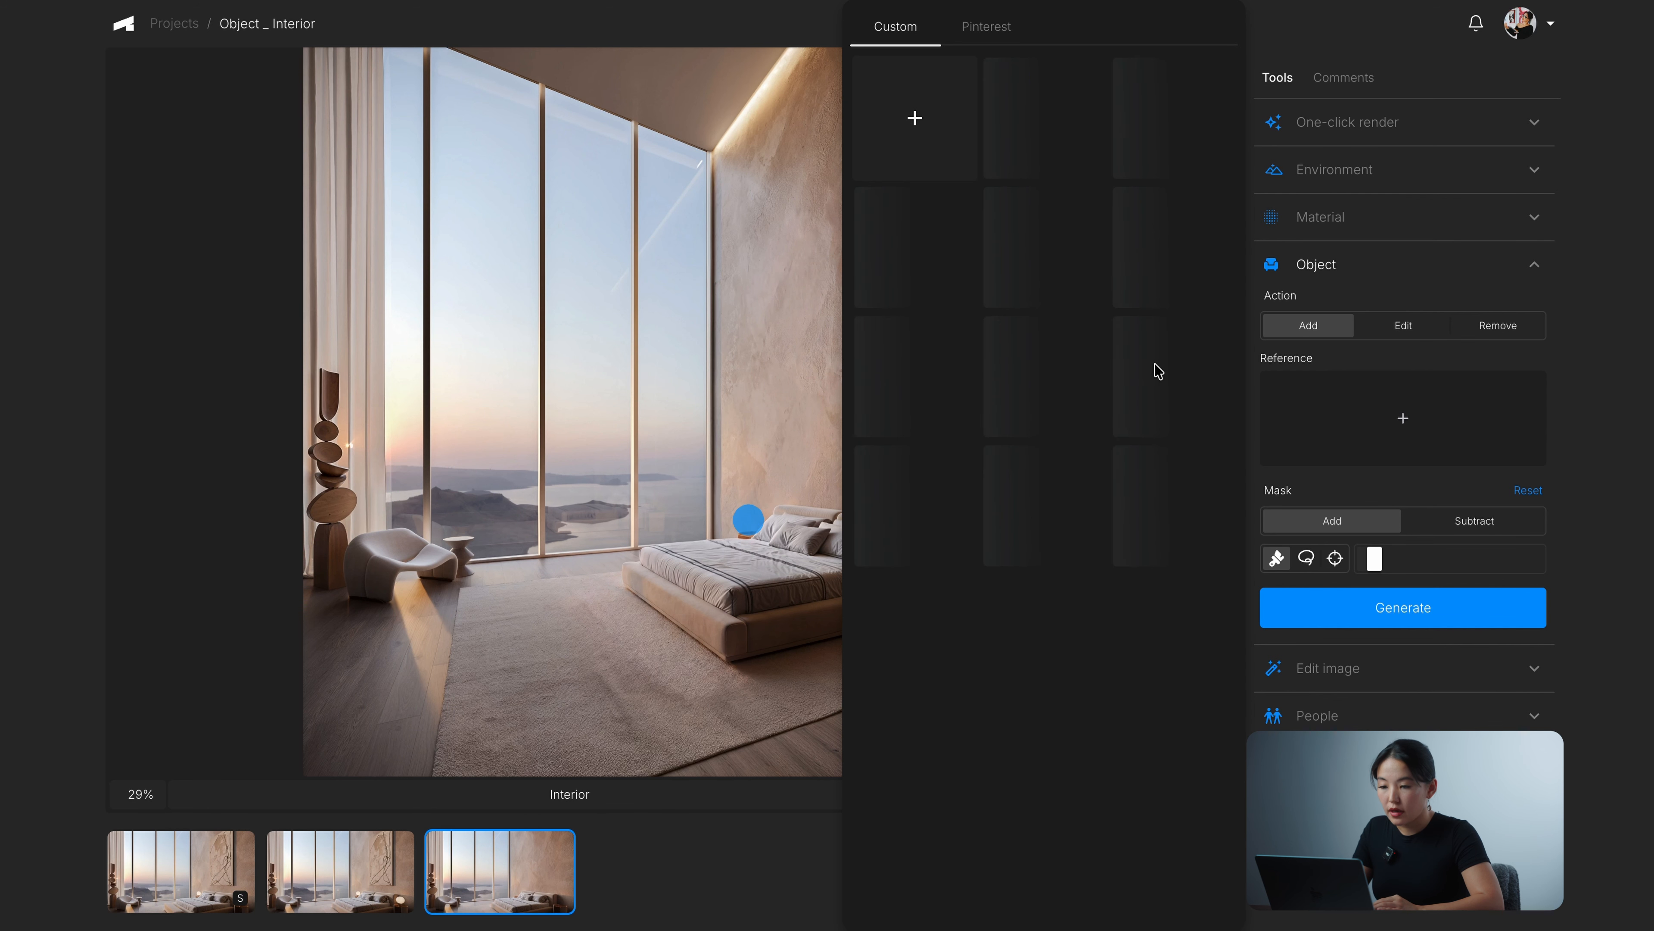
left_click(991, 40)
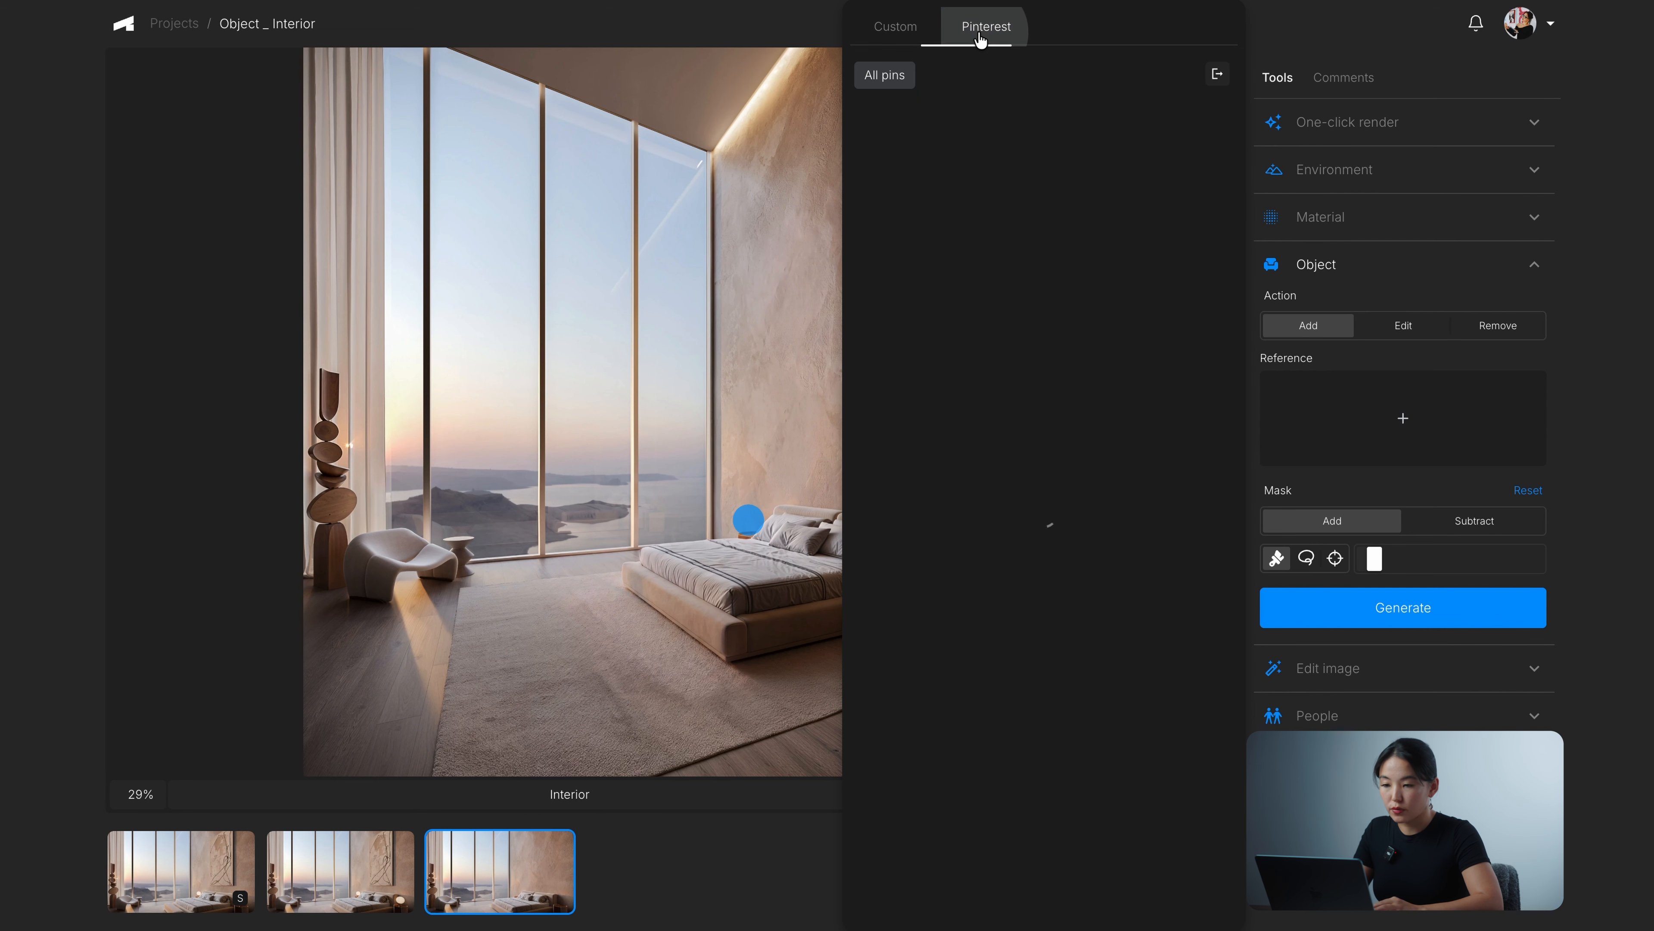
scroll(1045, 85, "right", 3)
scroll(1046, 88, "right", 2)
scroll(1046, 87, "right", 3)
left_click(1036, 85)
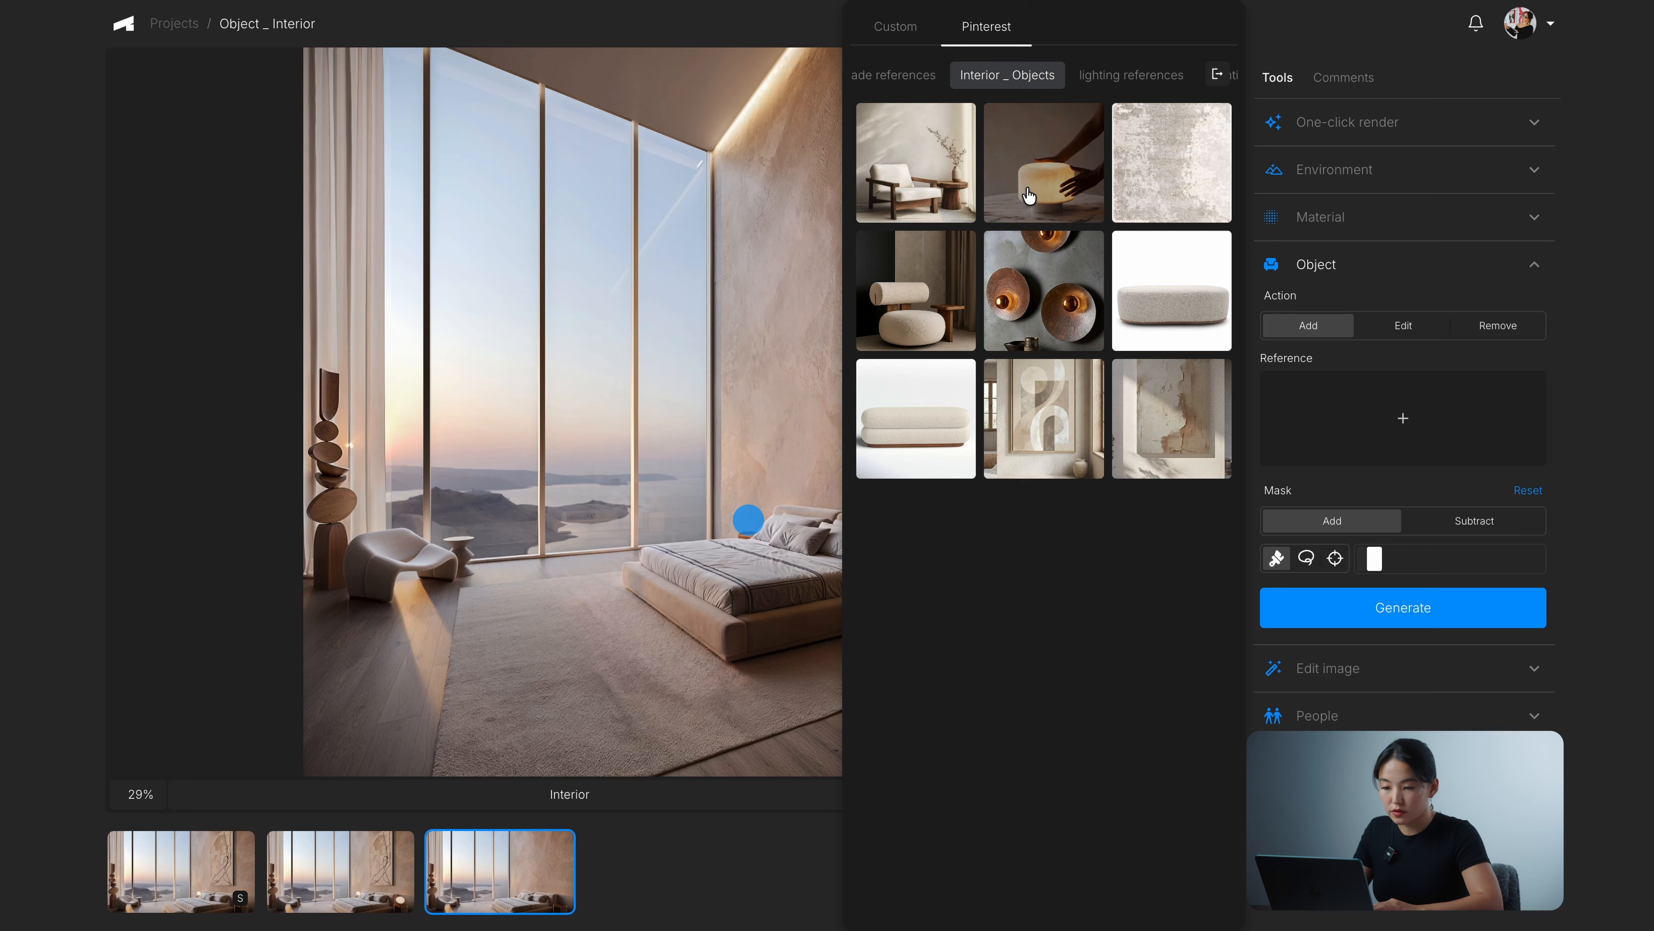
left_click_drag(1094, 215, 1387, 420)
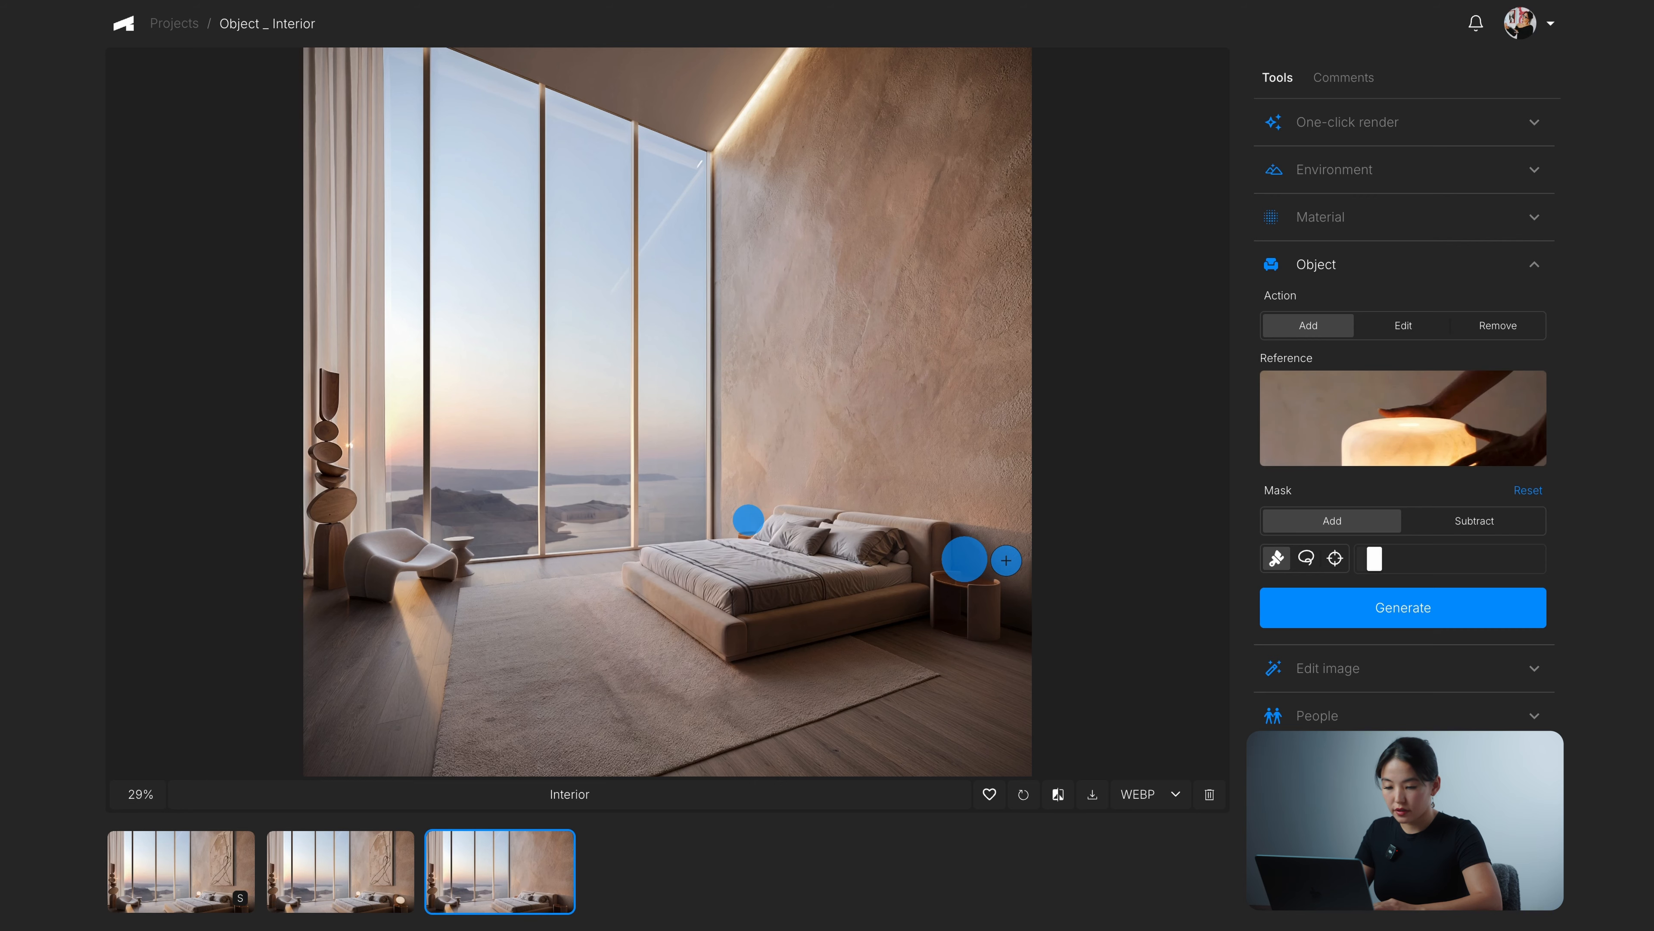
Step: Generate the image with the reference lamps on both bedside tables and compare the result with the previous version
left_click(1385, 616)
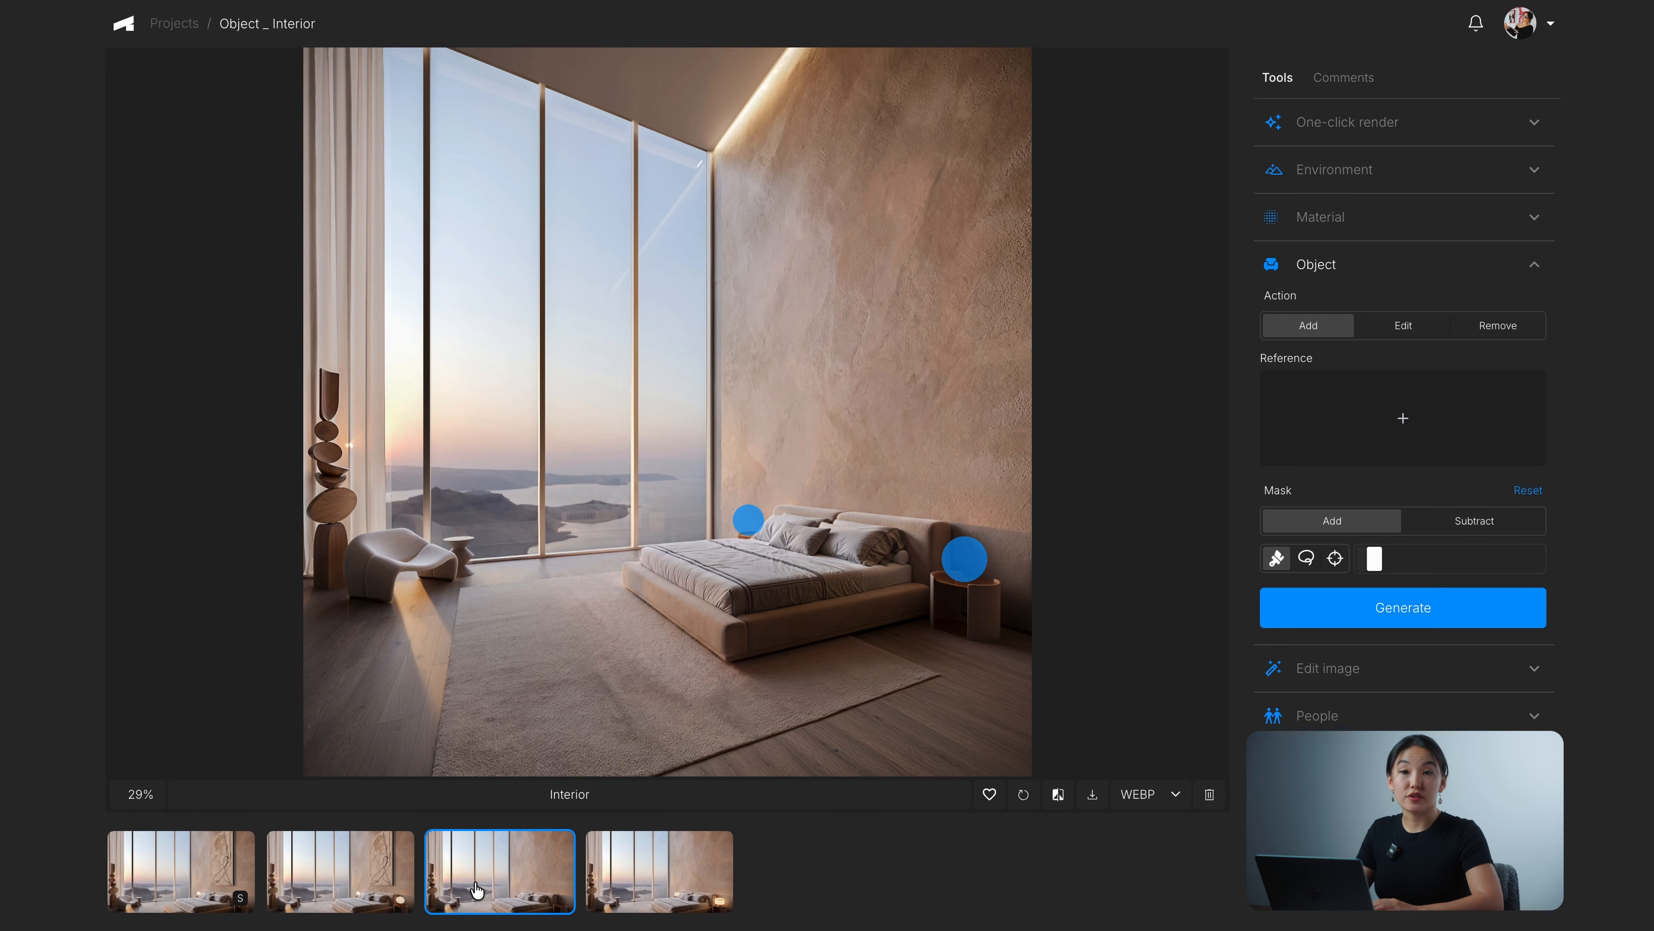
left_click(645, 878)
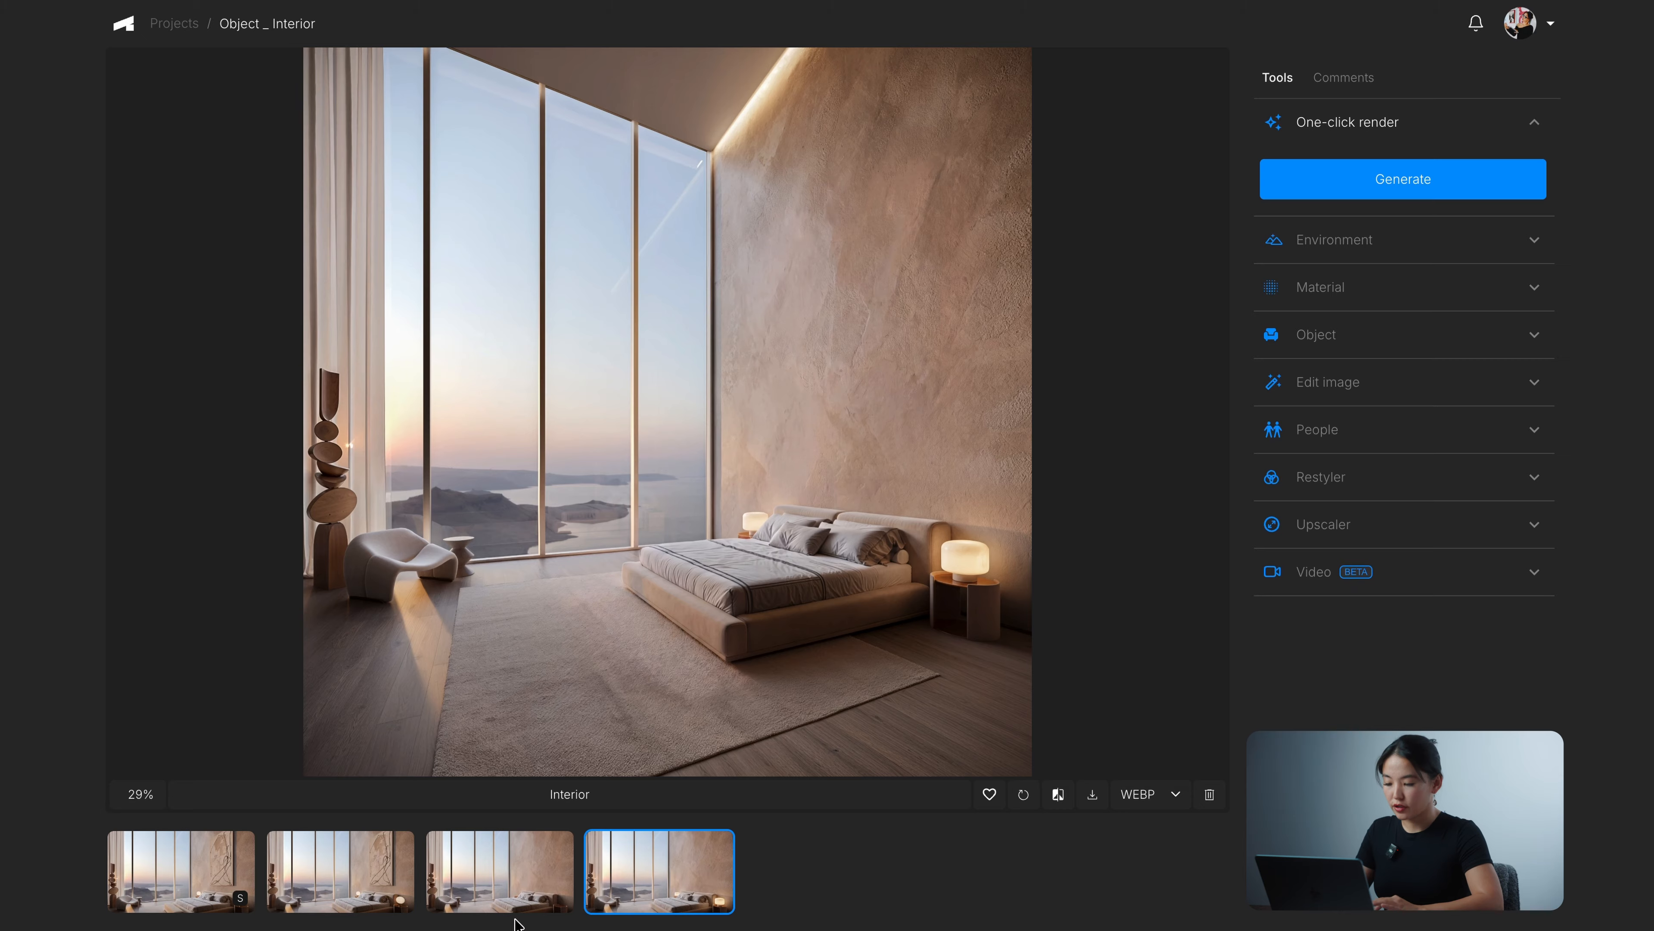
left_click(501, 890)
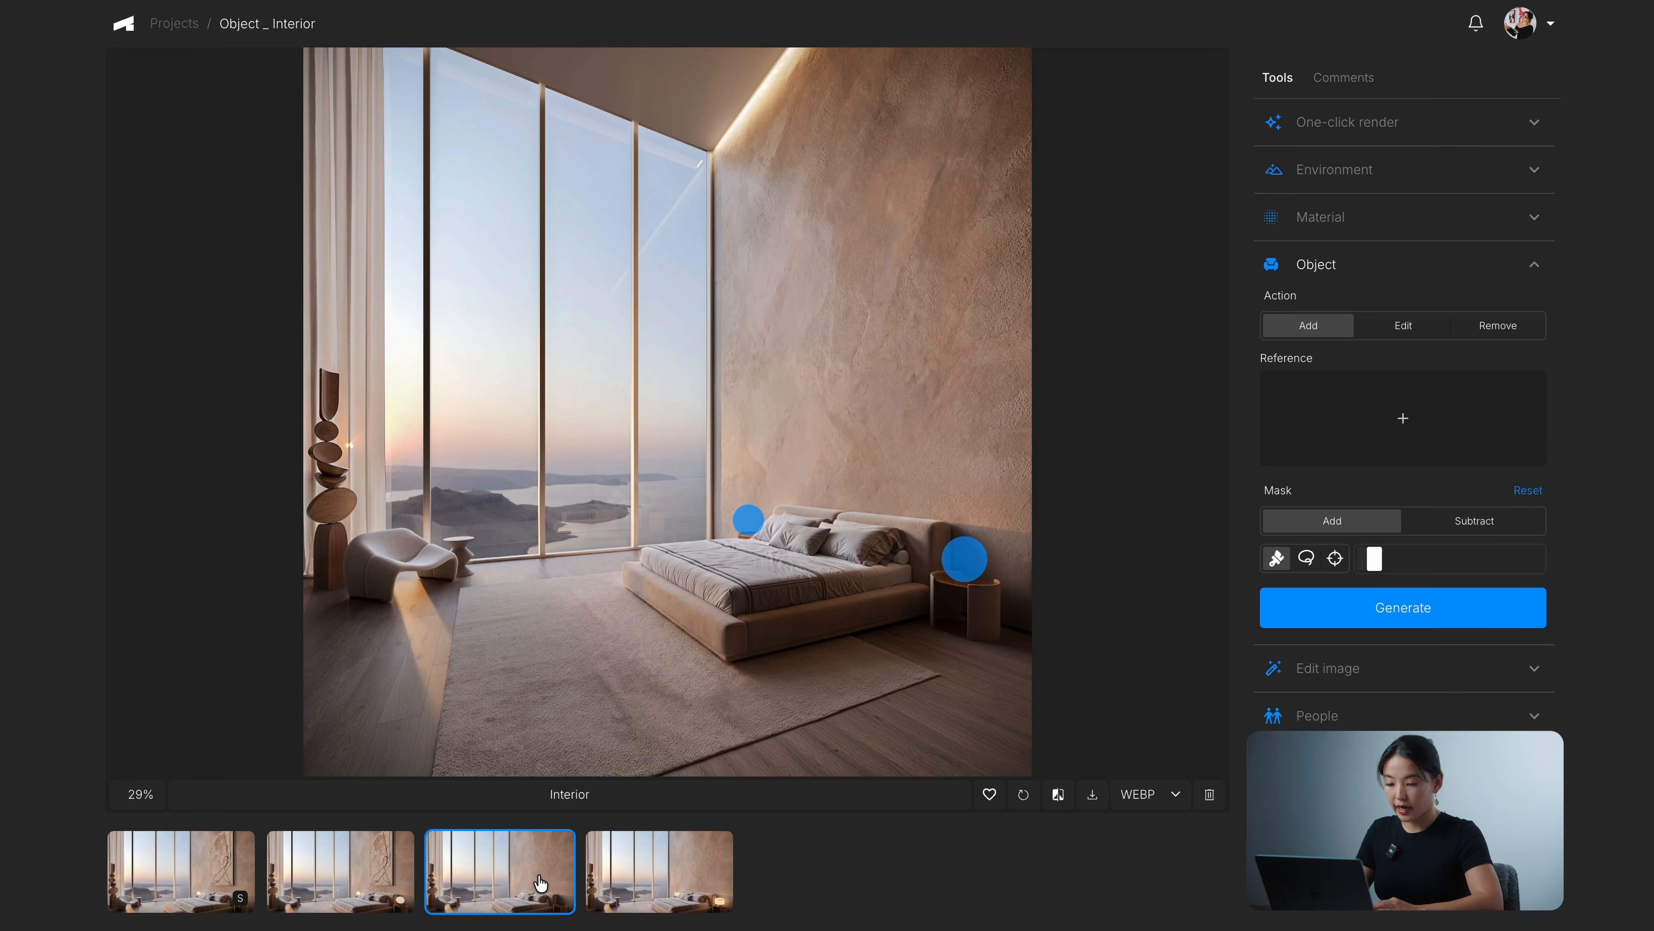
left_click(632, 875)
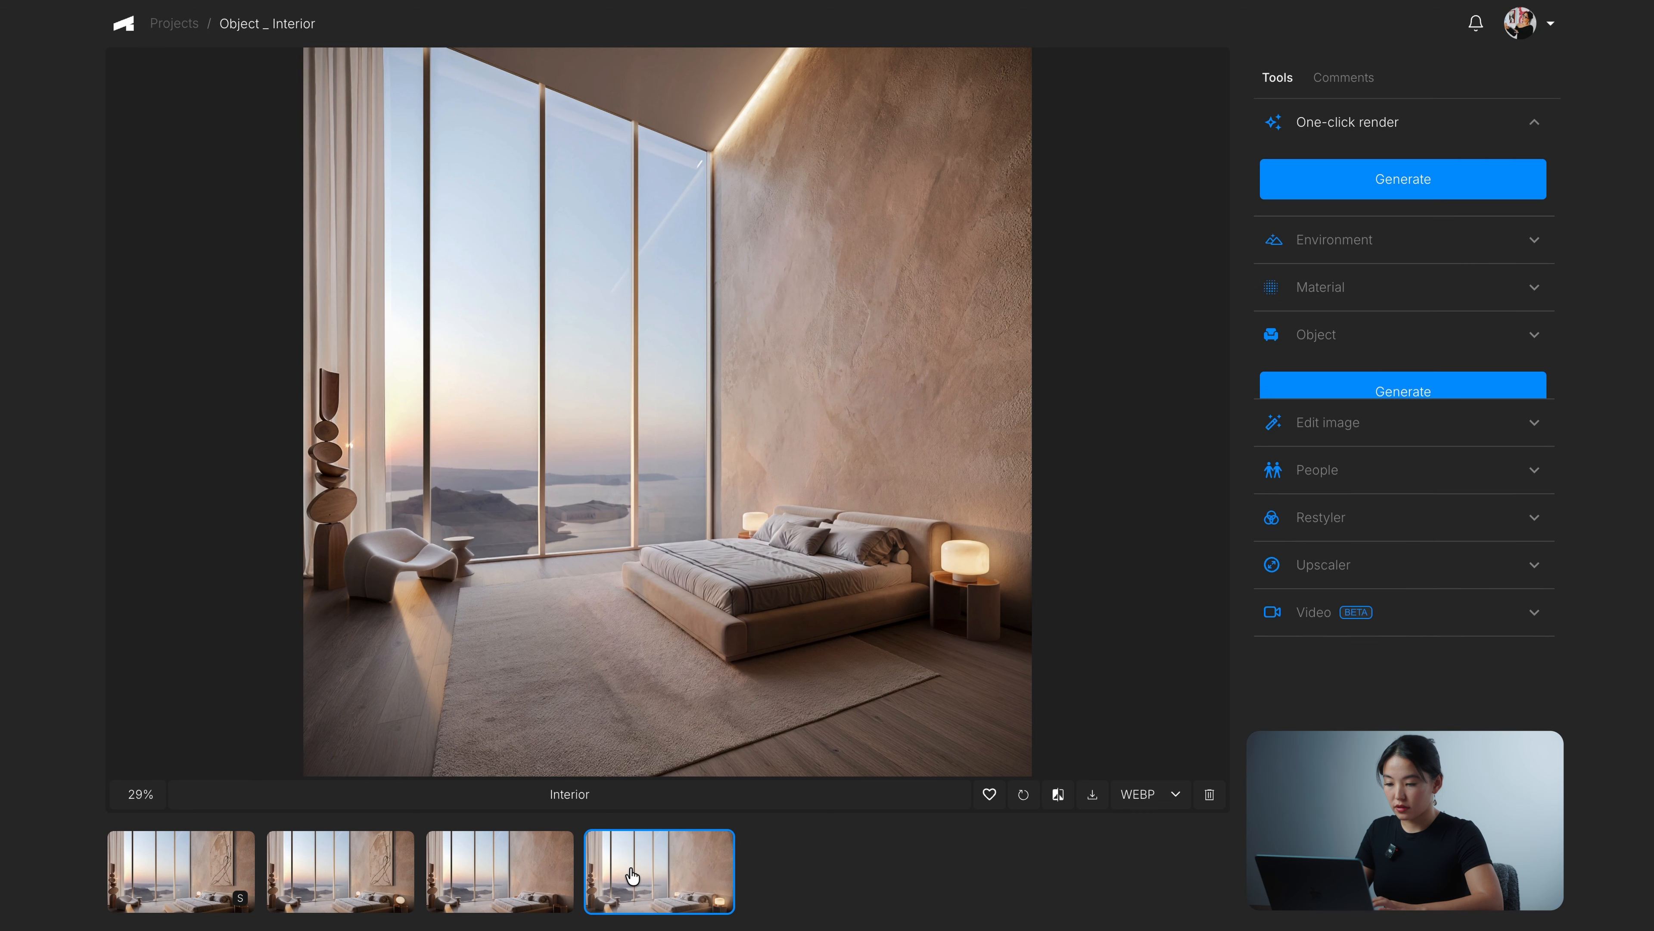
left_click(1058, 796)
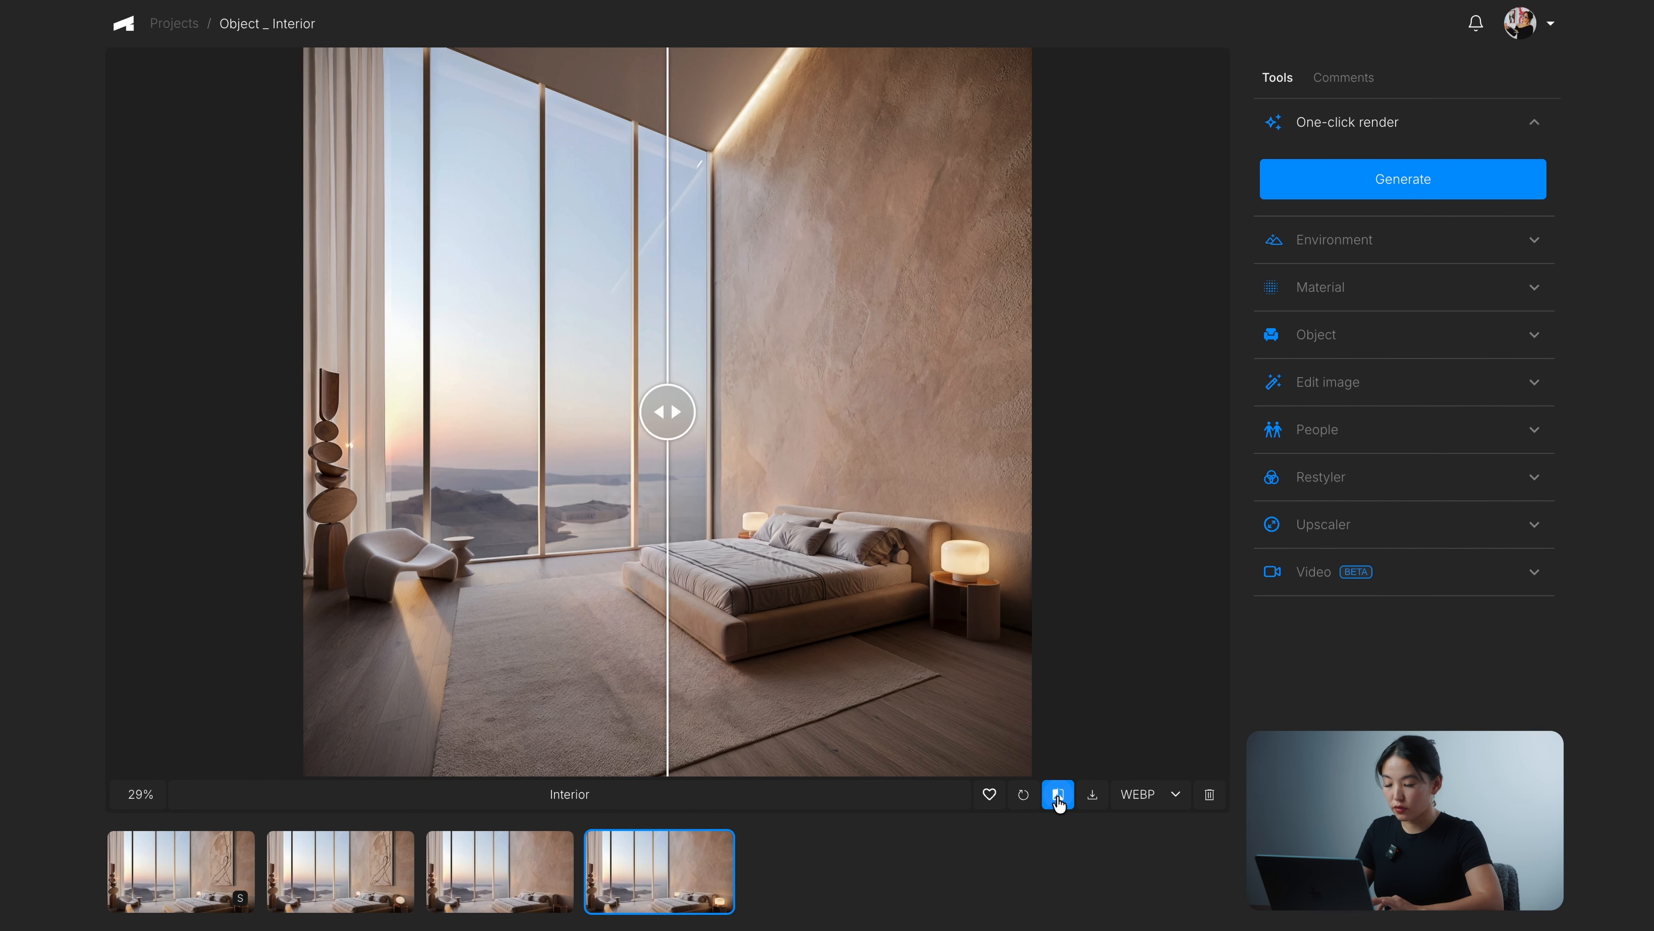
left_click_drag(671, 417, 597, 410)
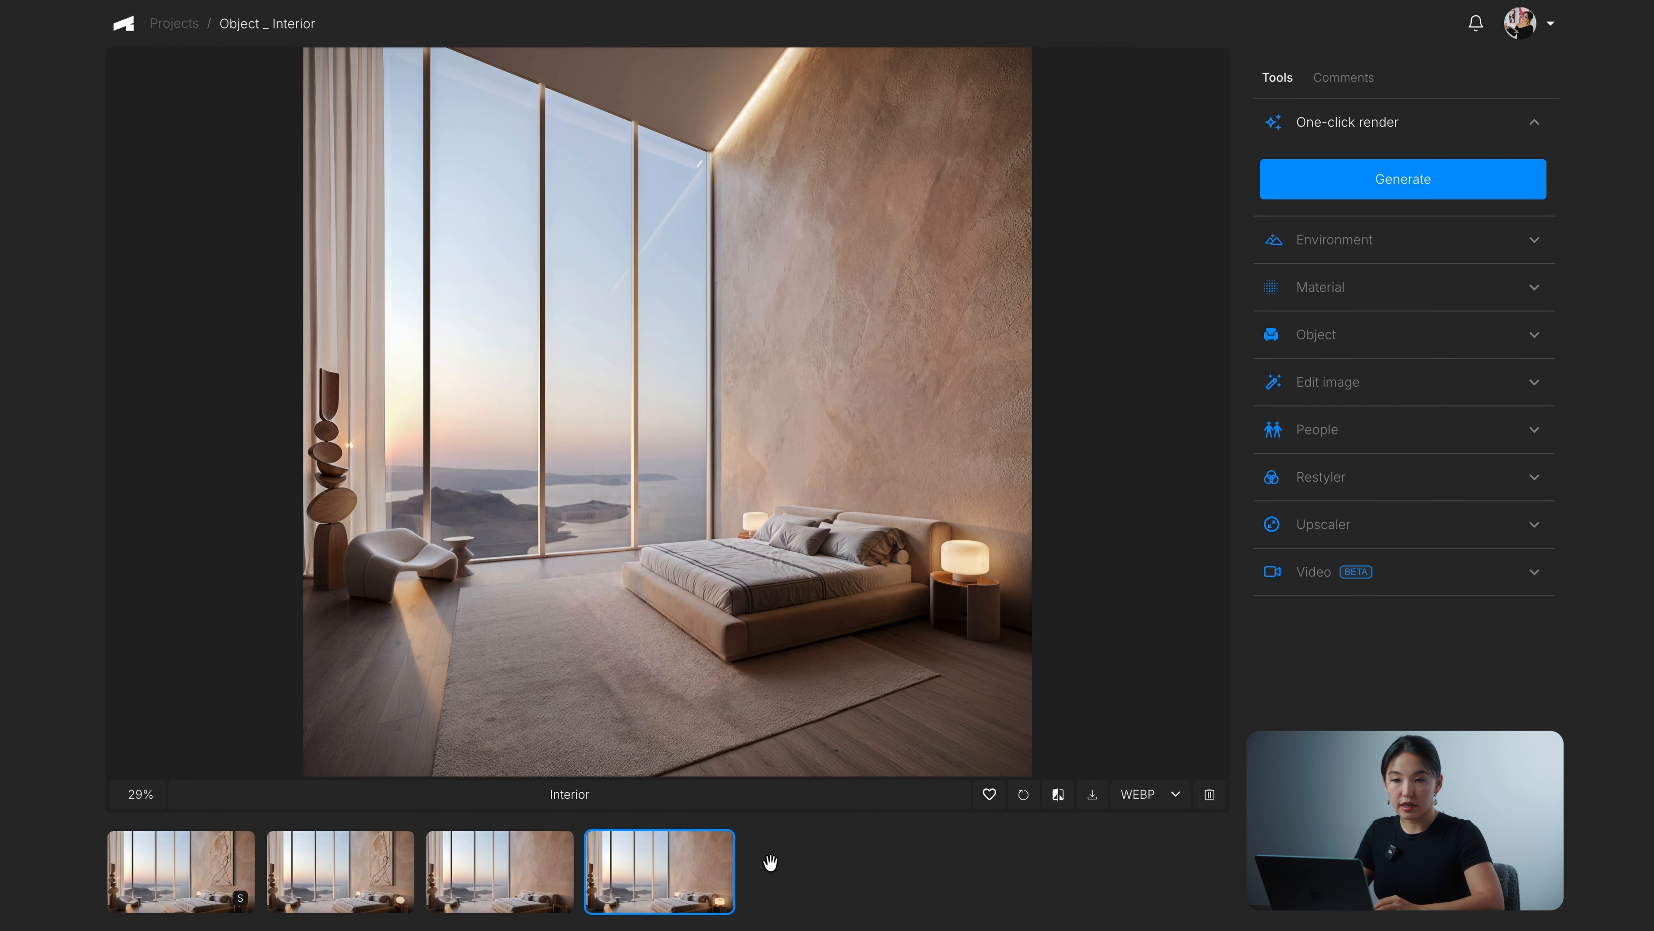
Step: Return to the masked version without lamps, upload Object _ Interior Input.jpg as a custom reference and select it
left_click(510, 876)
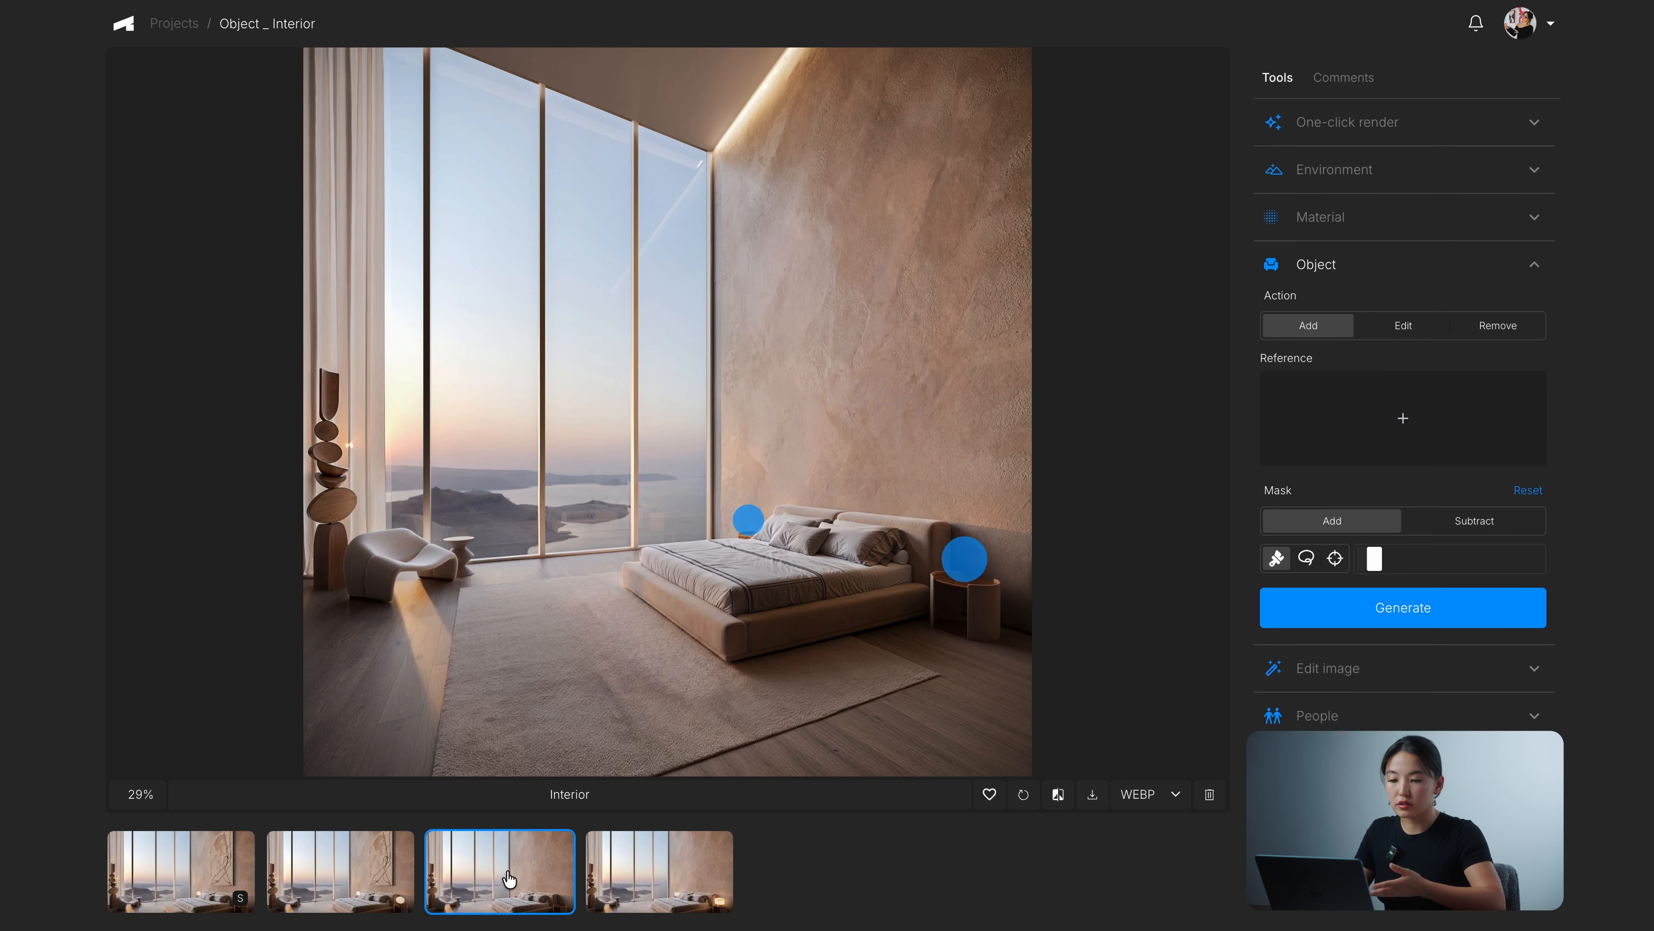
left_click(1420, 459)
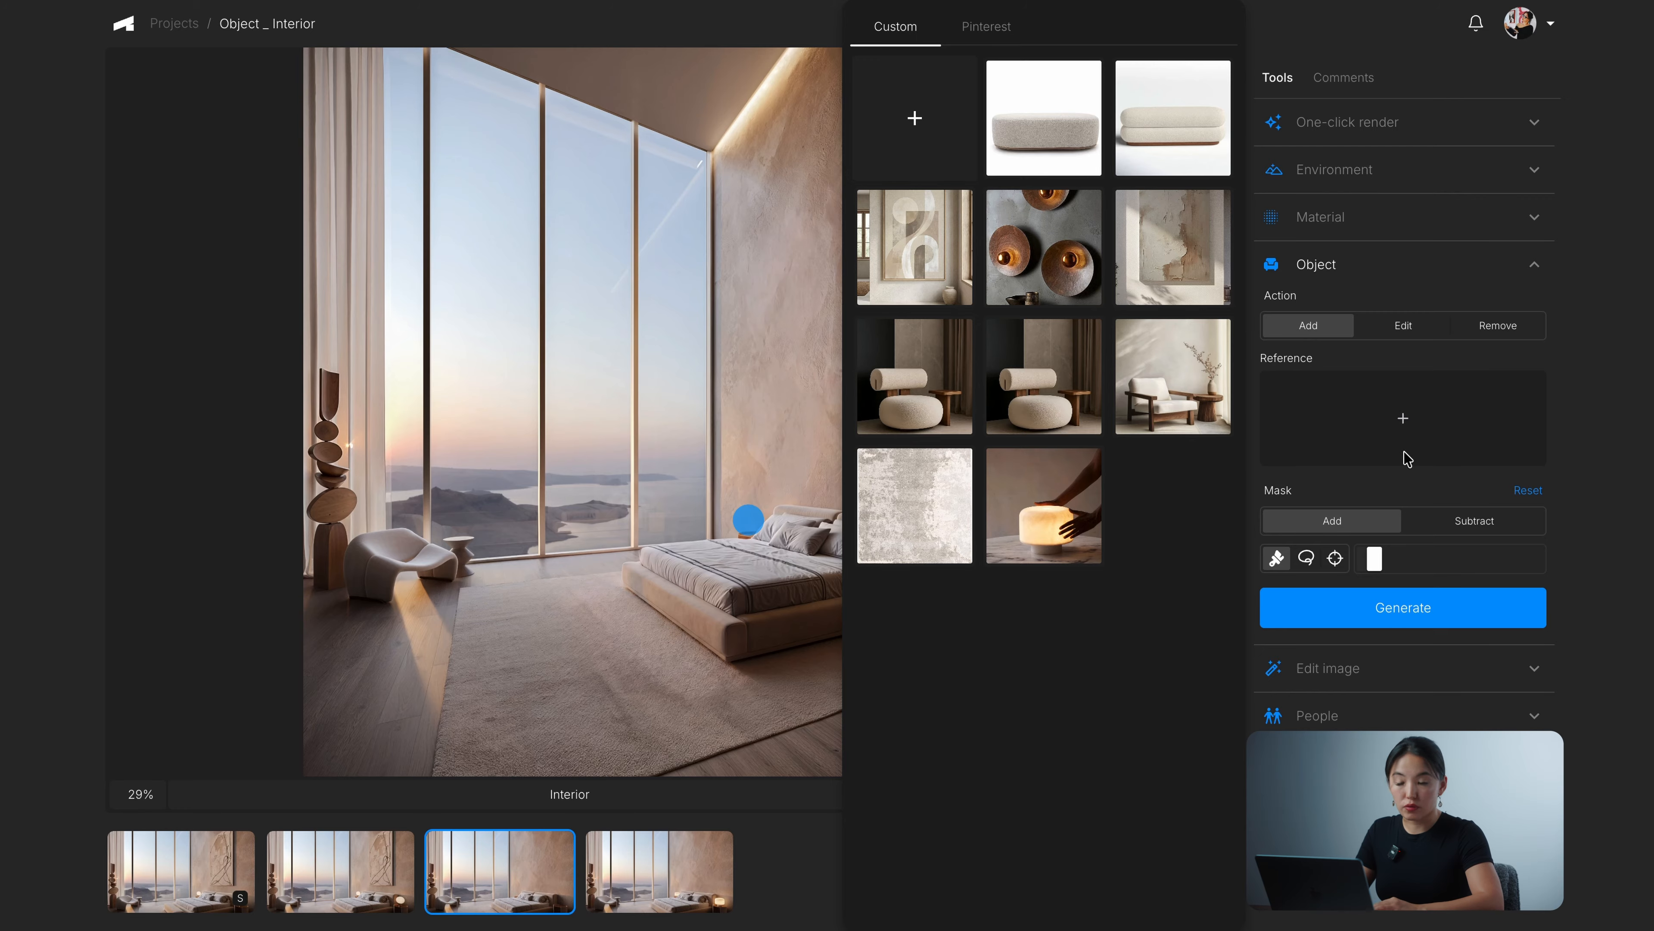
left_click(922, 151)
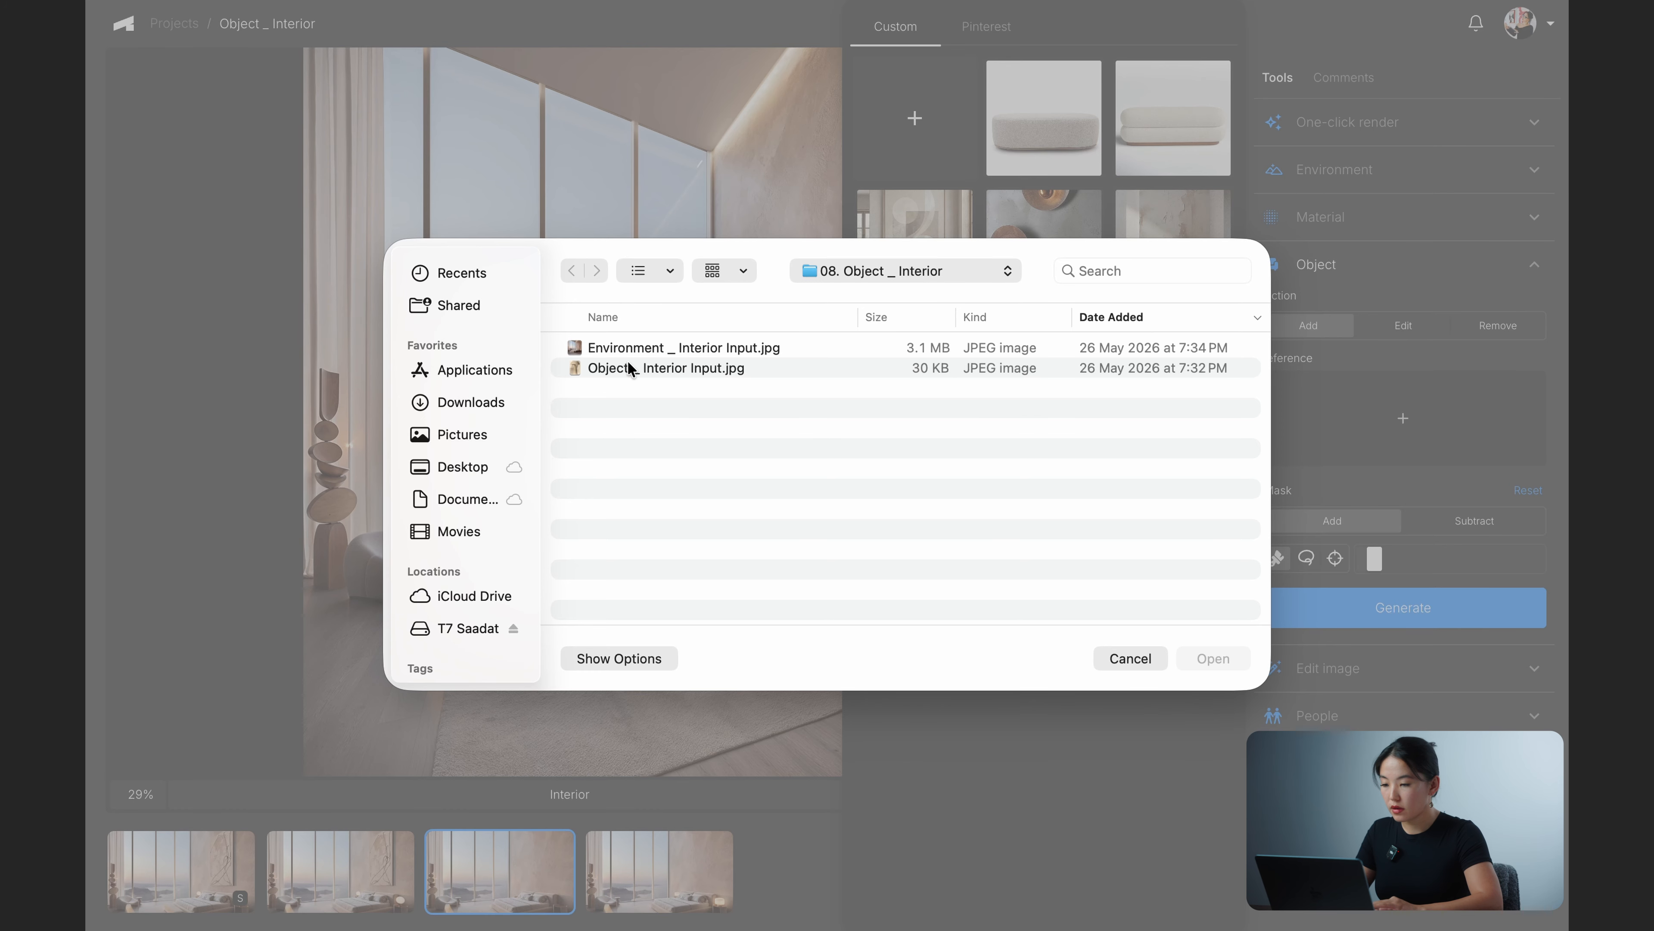
left_click(628, 365)
key("space")
key("space")
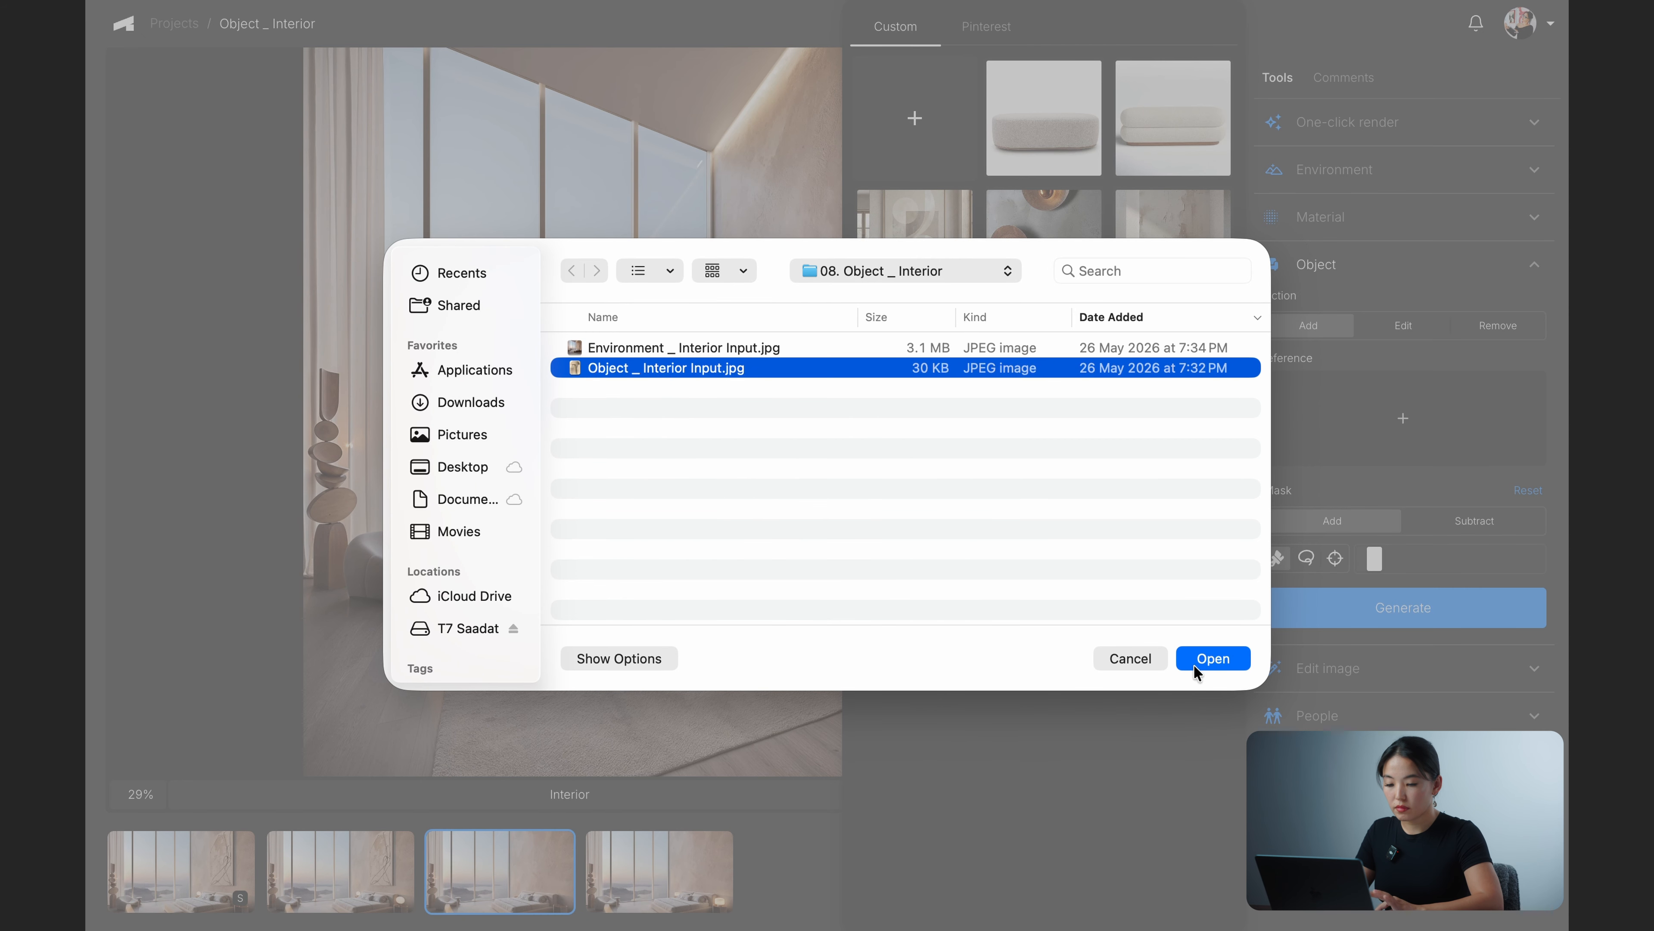
left_click(1196, 666)
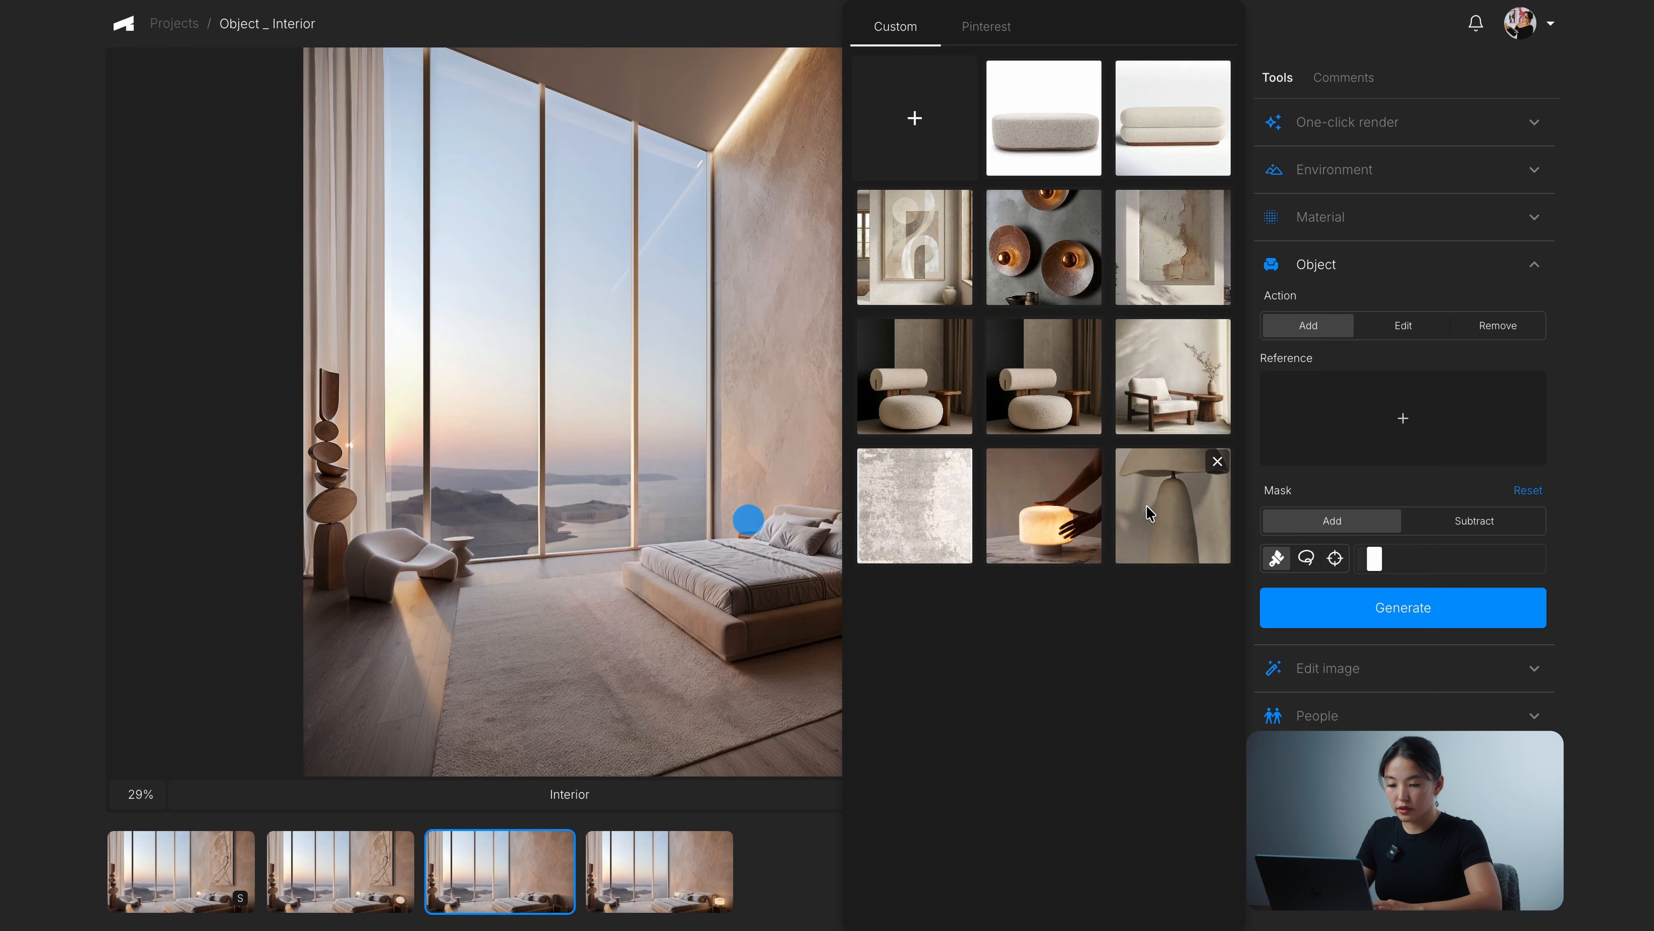
left_click(1146, 505)
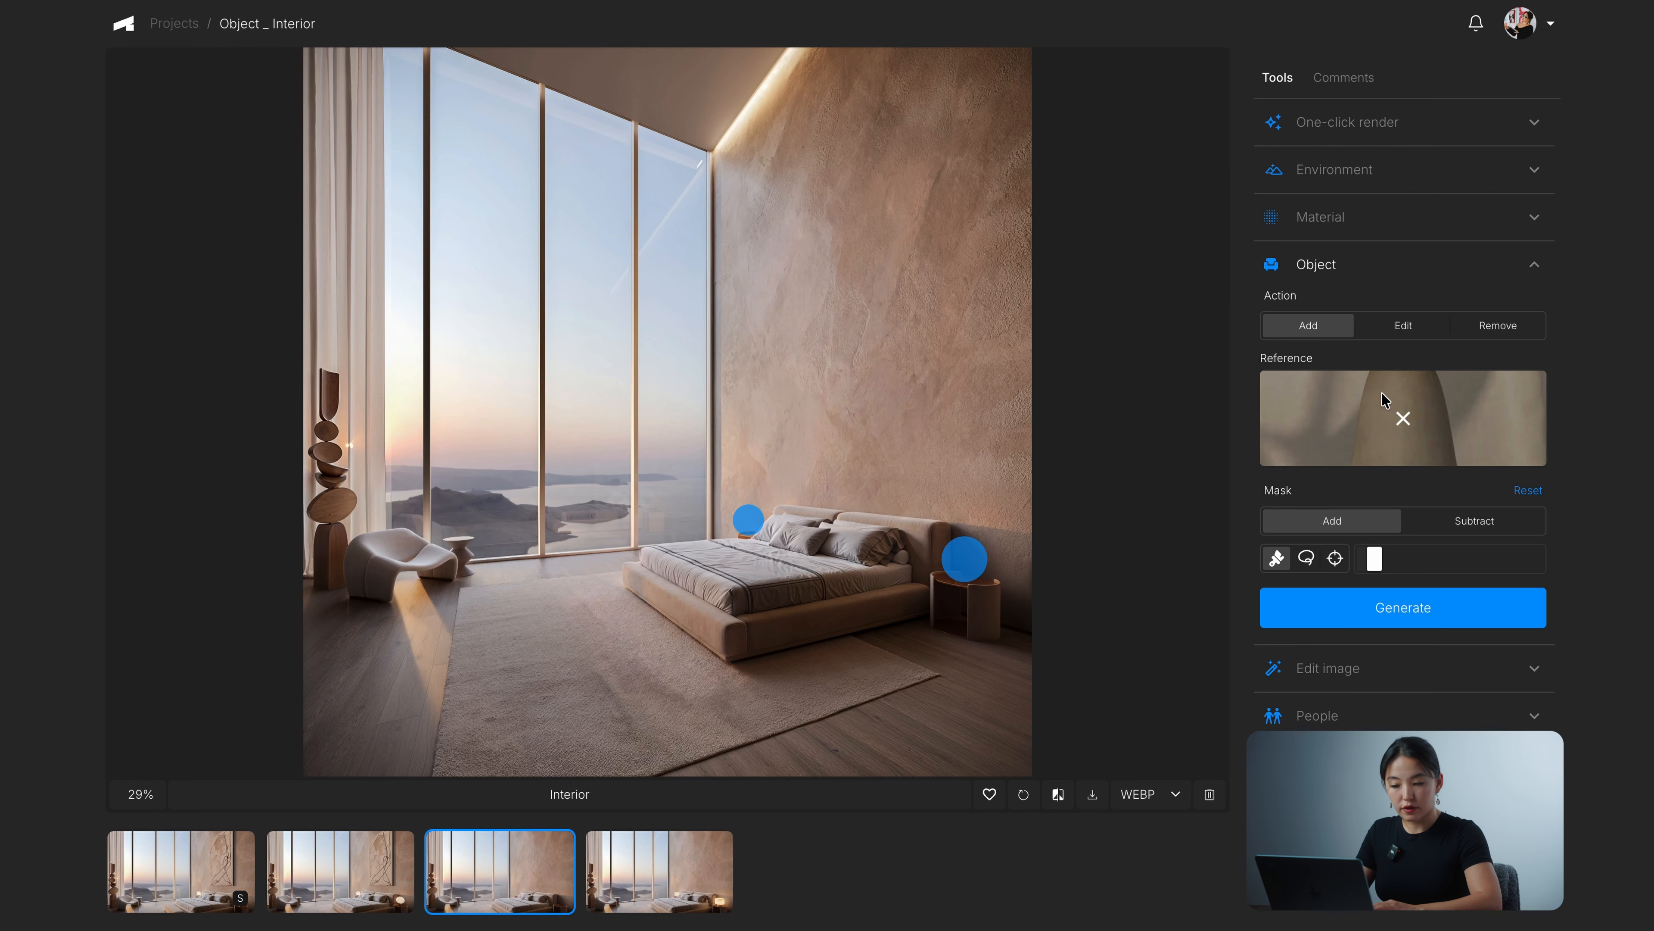
Step: Generate the image with the uploaded lamp design on both bedside tables and compare it with its previous version
left_click(1418, 612)
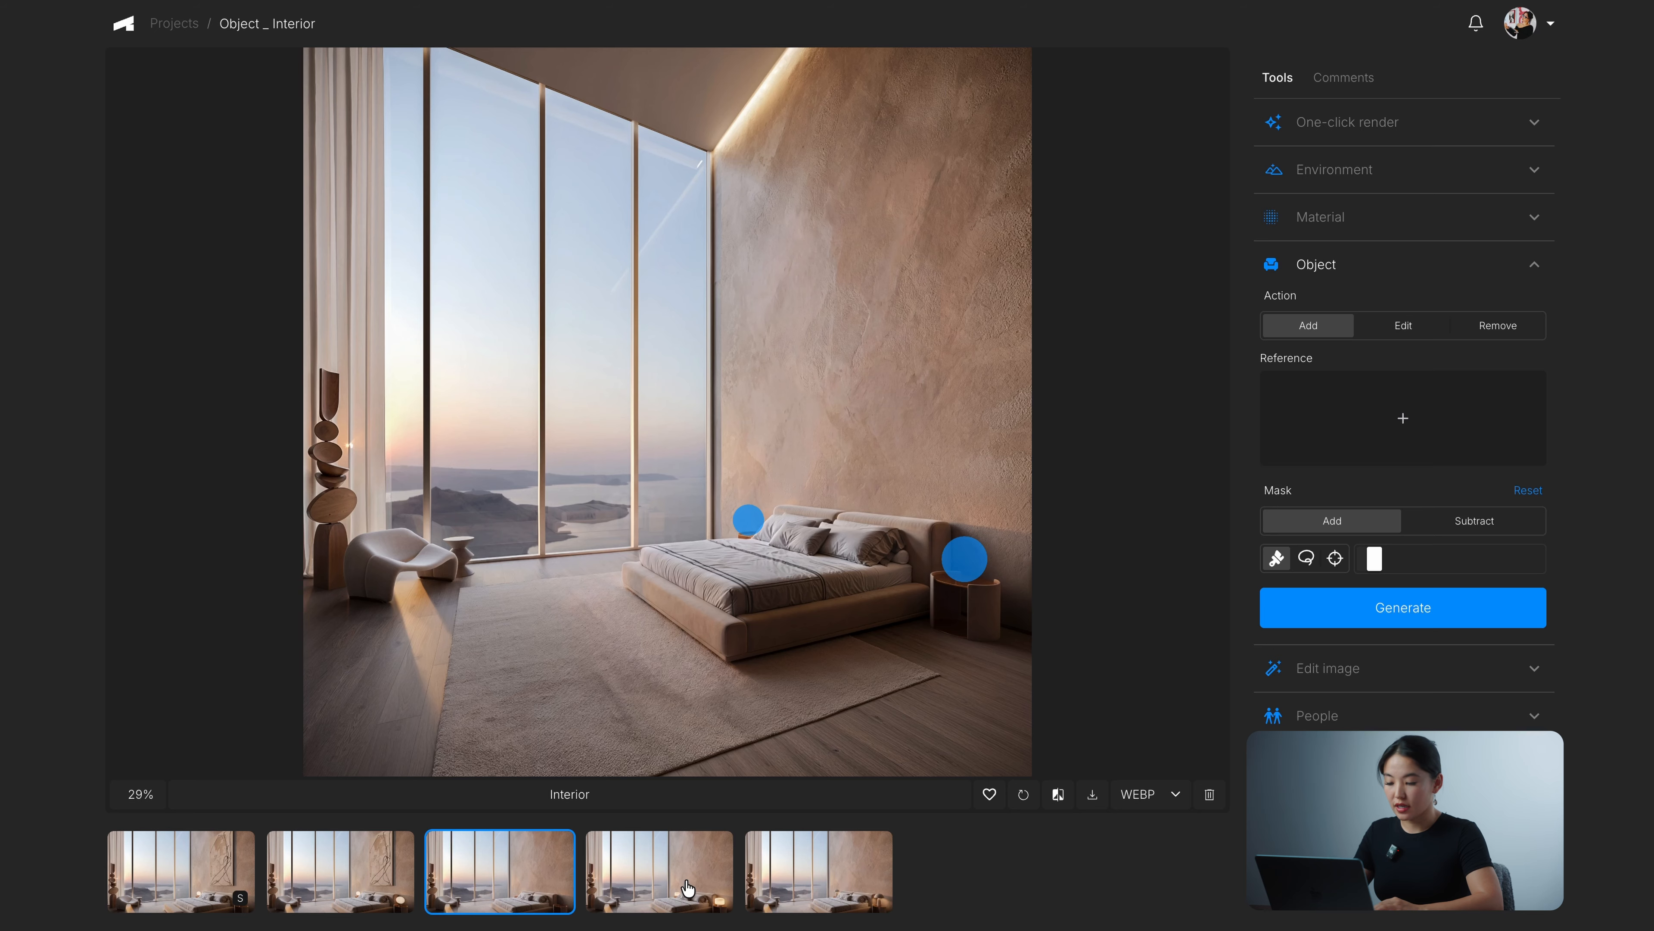
left_click(858, 899)
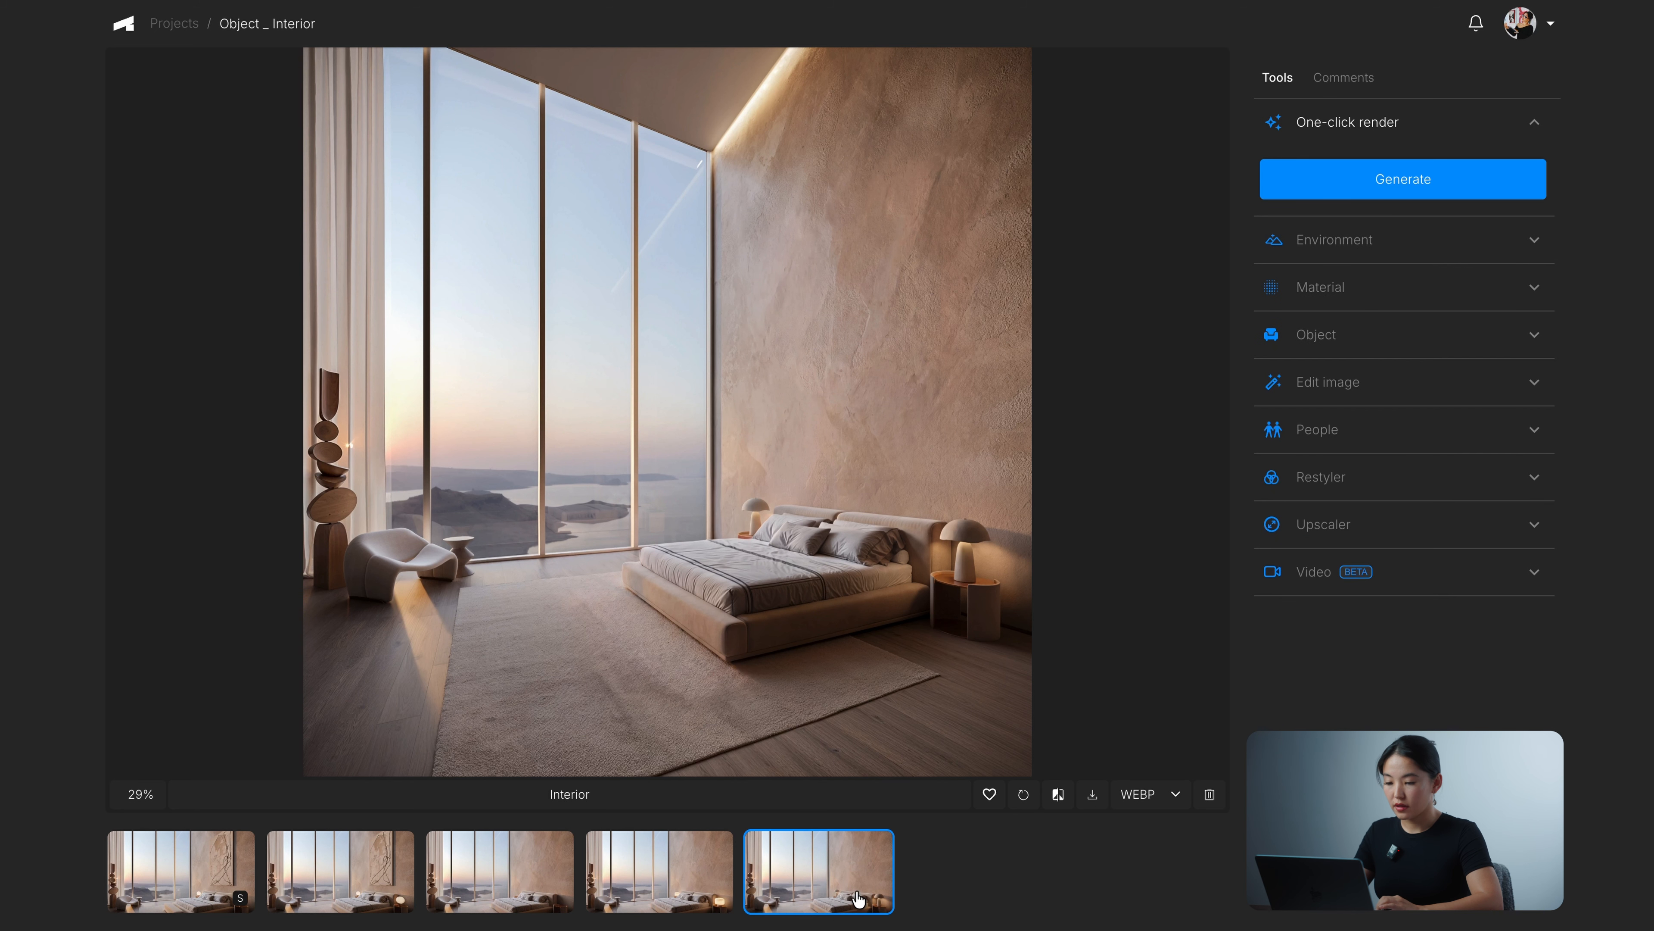
left_click(1059, 794)
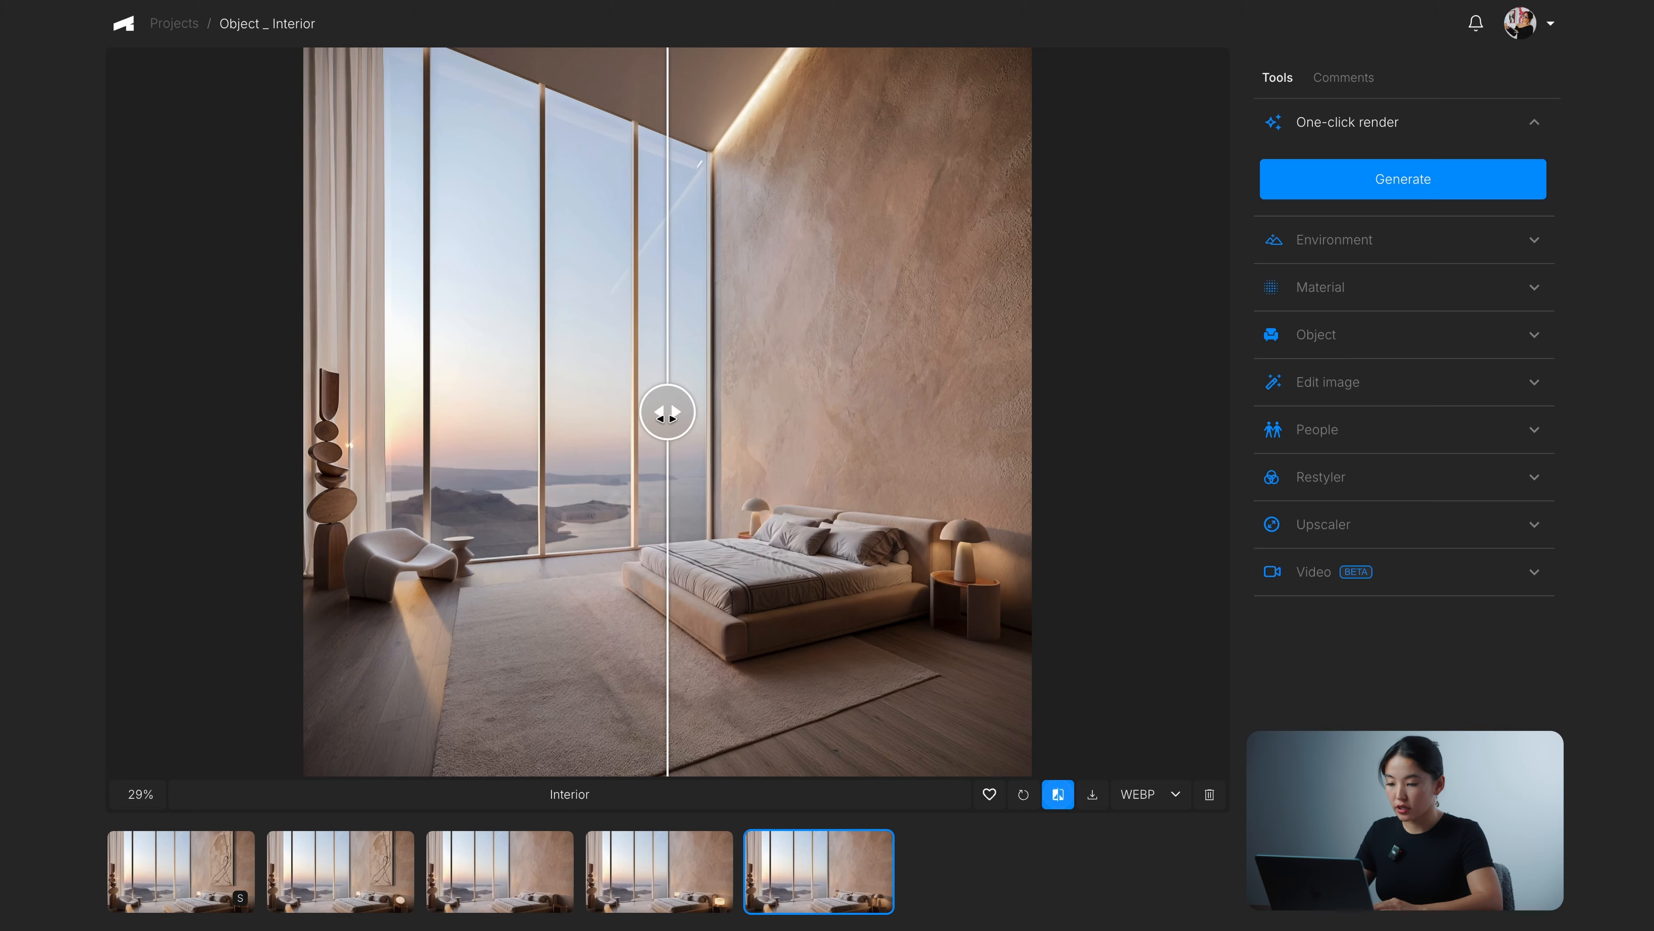
left_click_drag(664, 414, 454, 413)
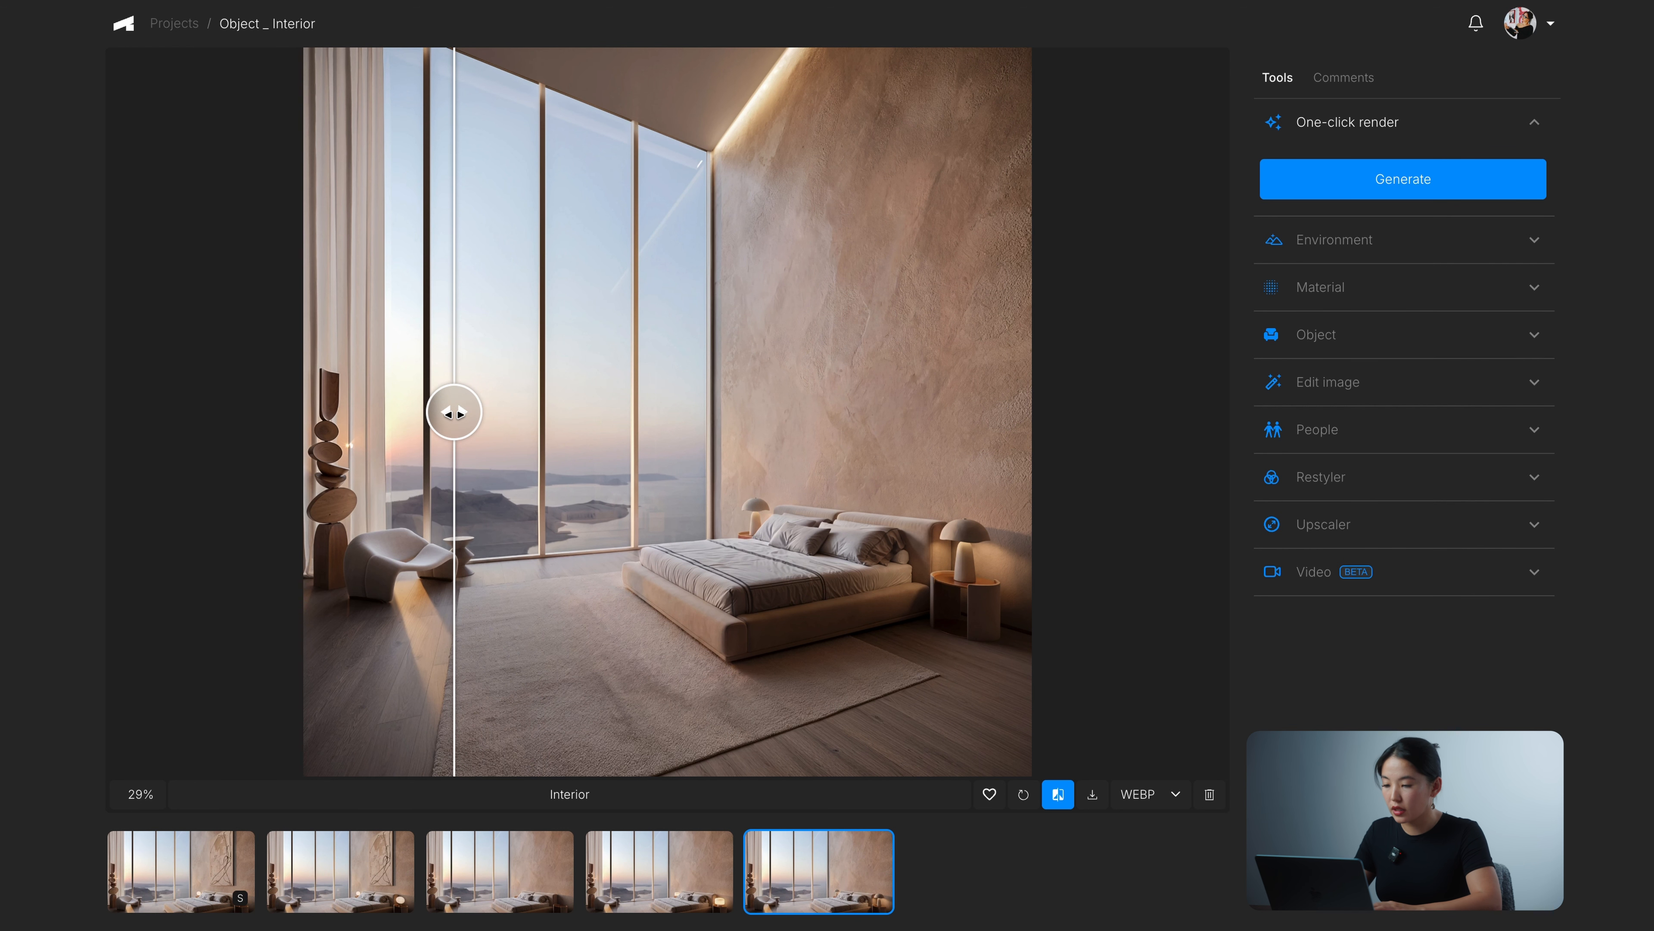
left_click(1061, 799)
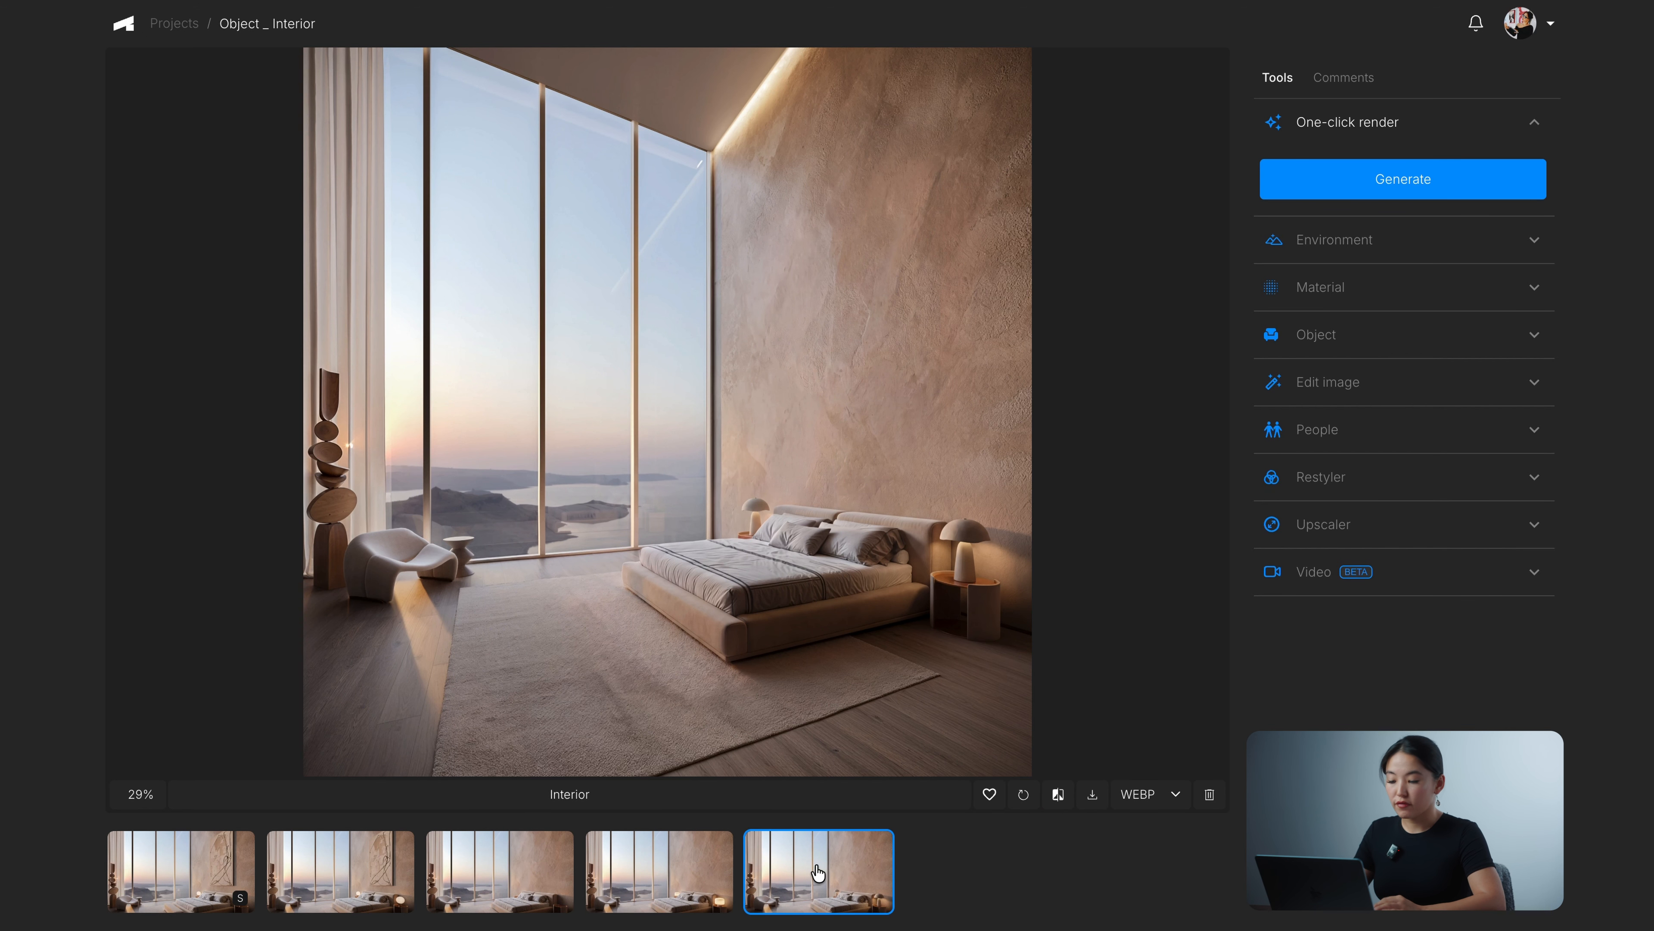
Step: Open the version with the glowing lamps and brush an add-object mask along the foot of the bed with a reduced brush
left_click(695, 877)
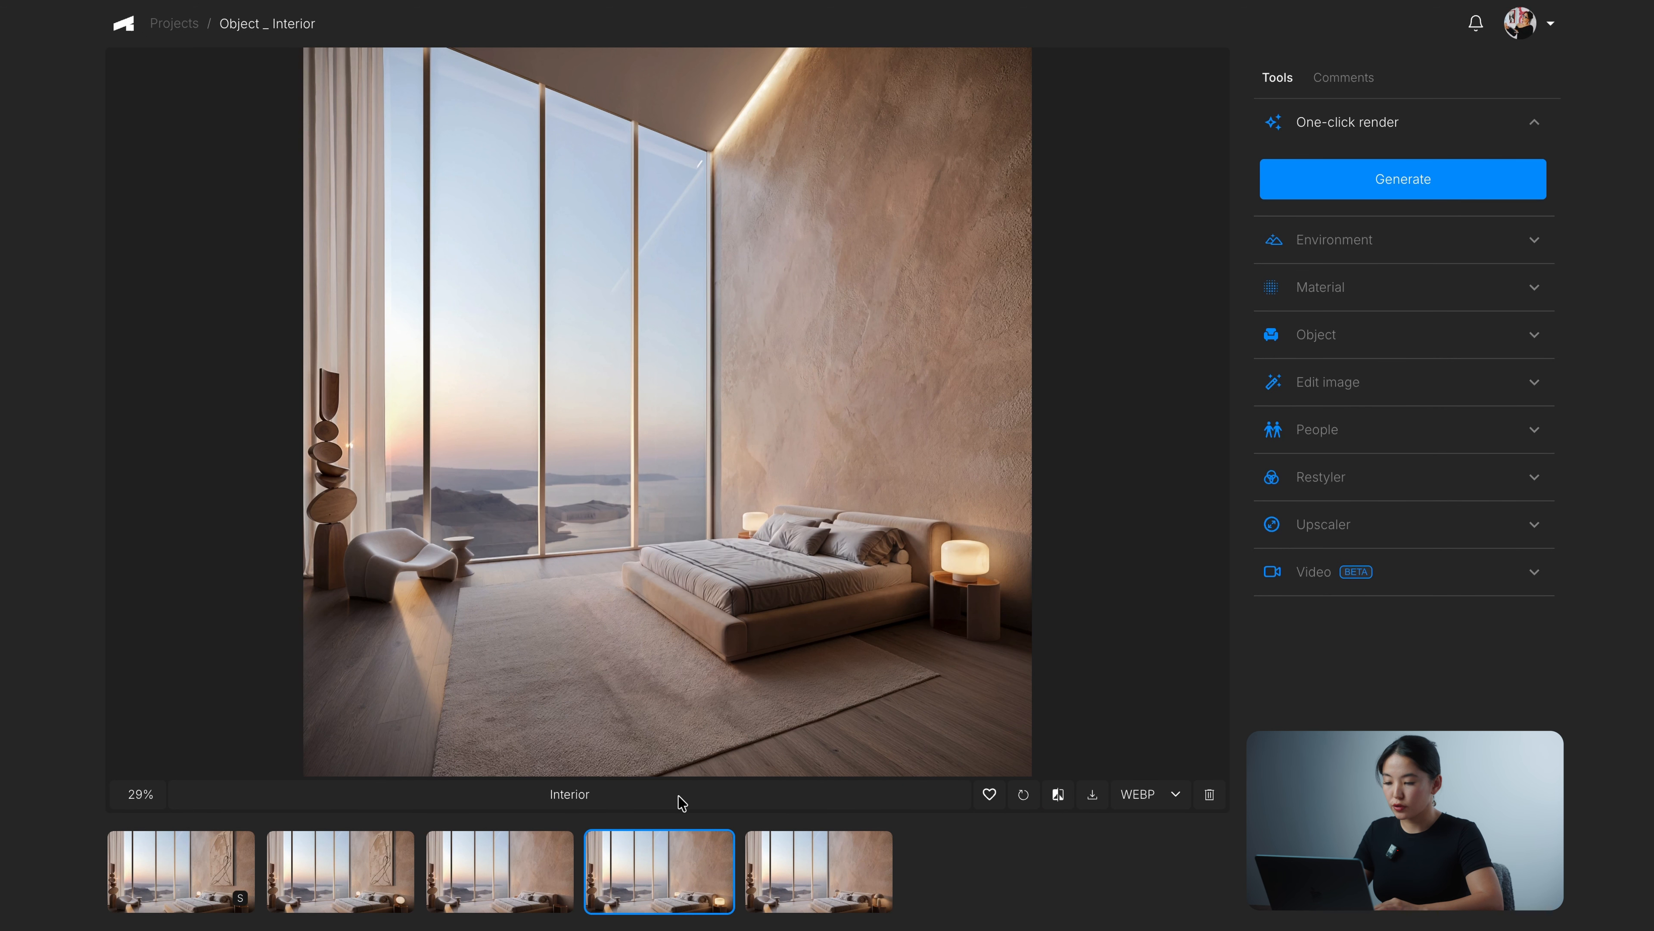
left_click(624, 650)
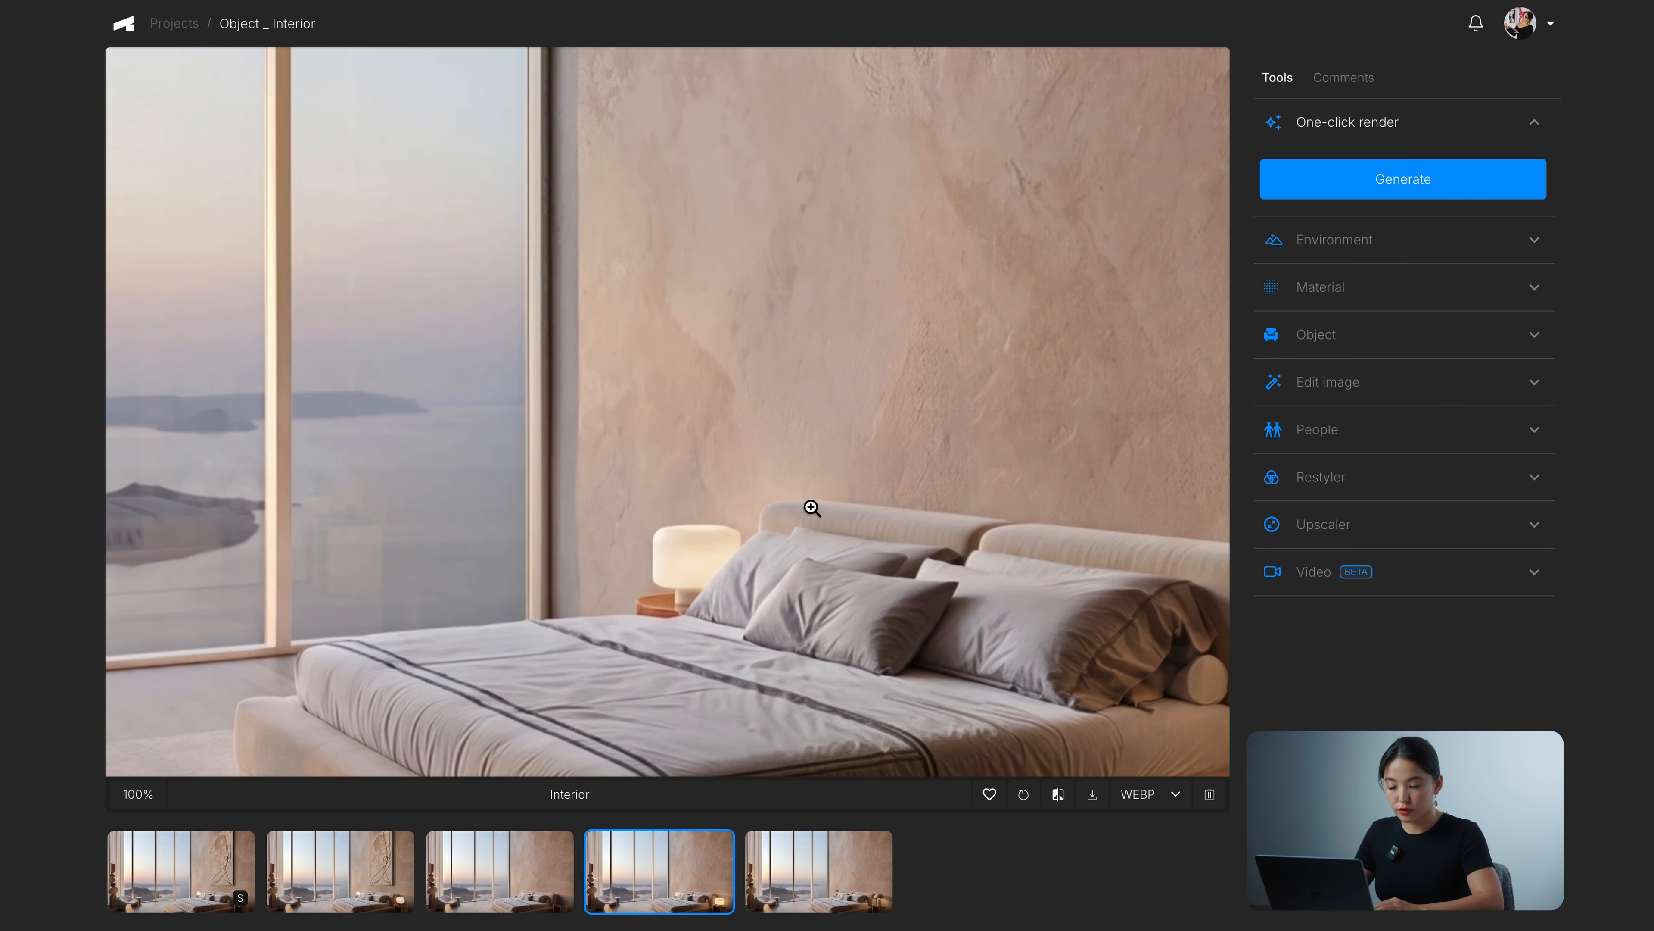
left_click(809, 505)
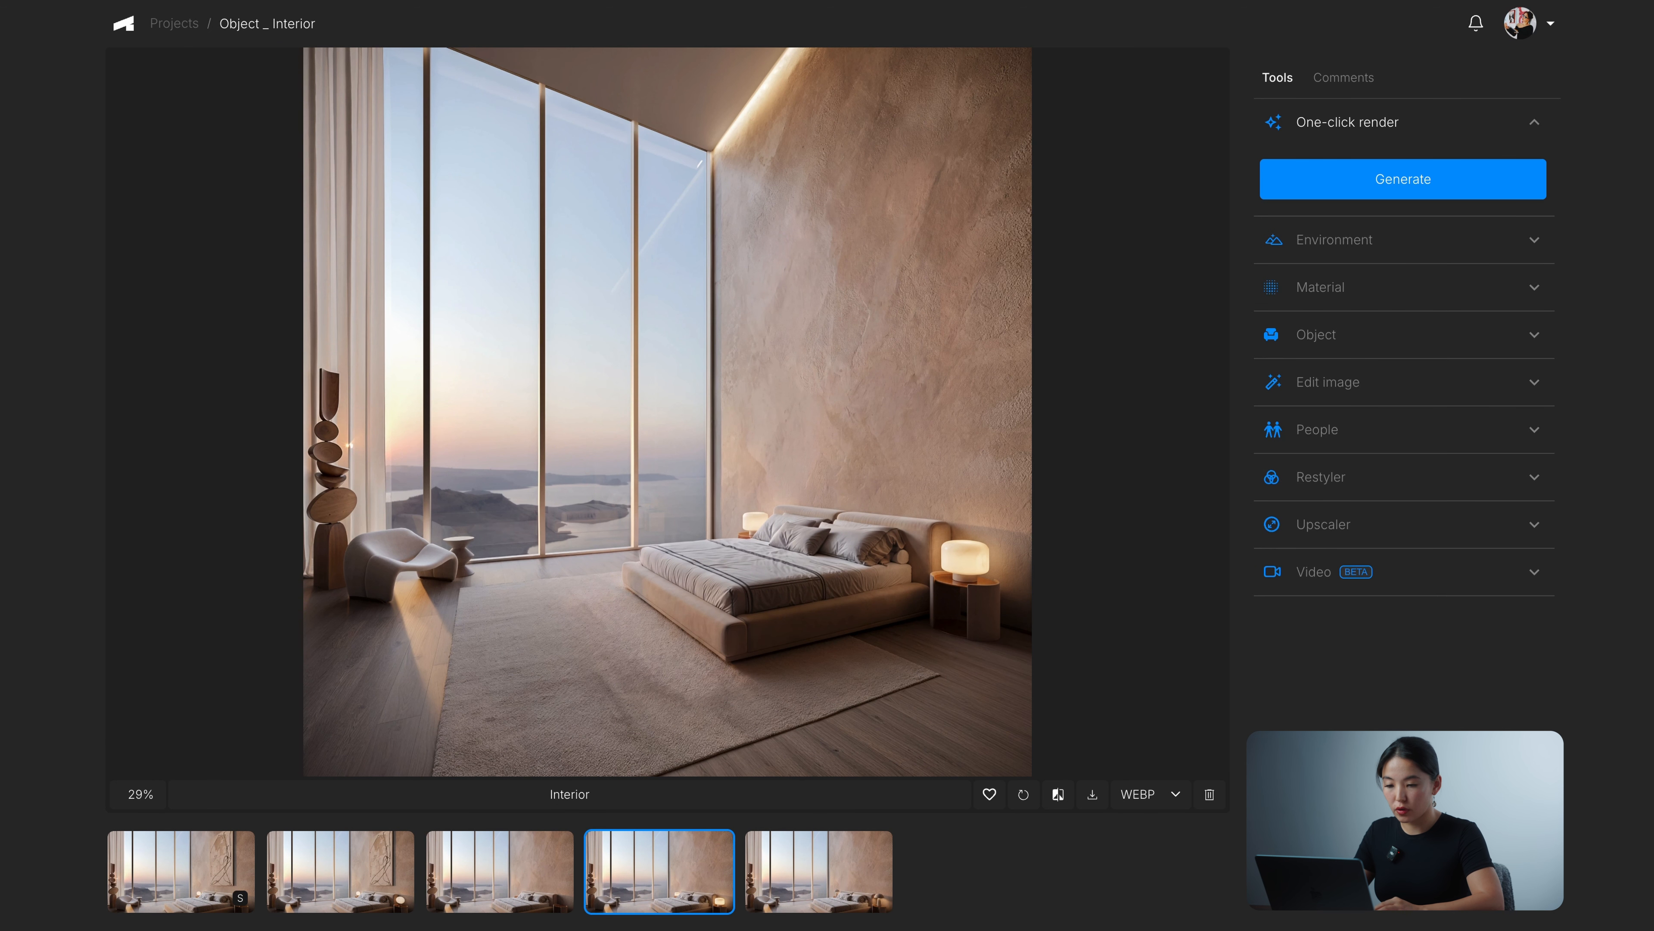
left_click(1424, 349)
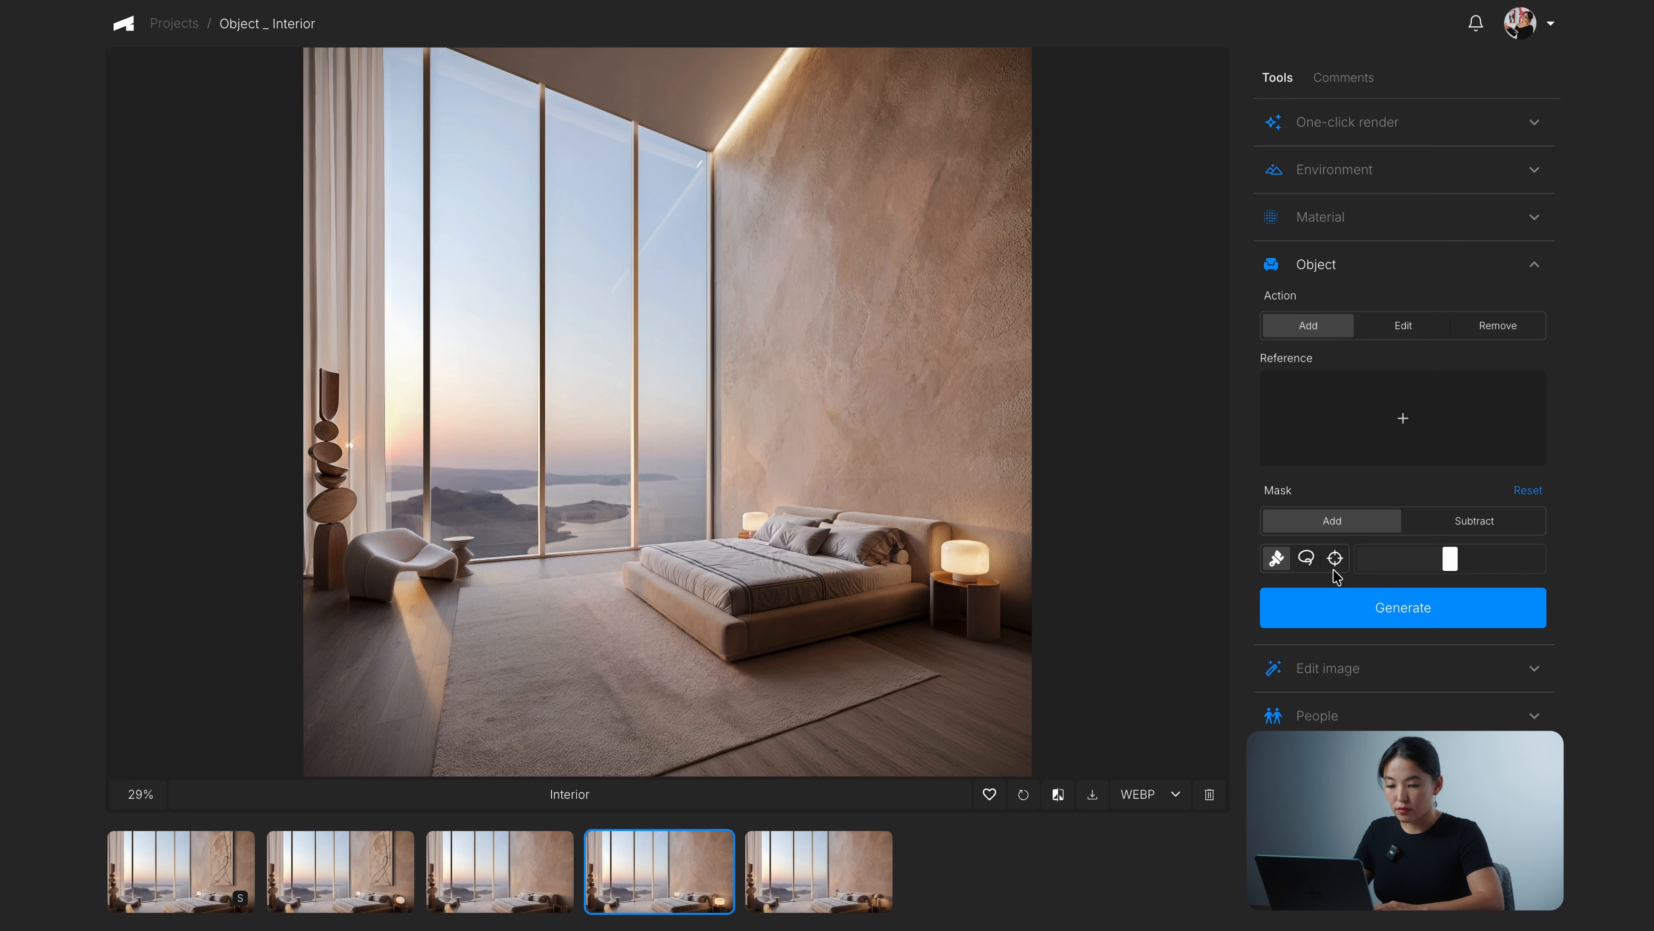
left_click_drag(1442, 566, 1391, 558)
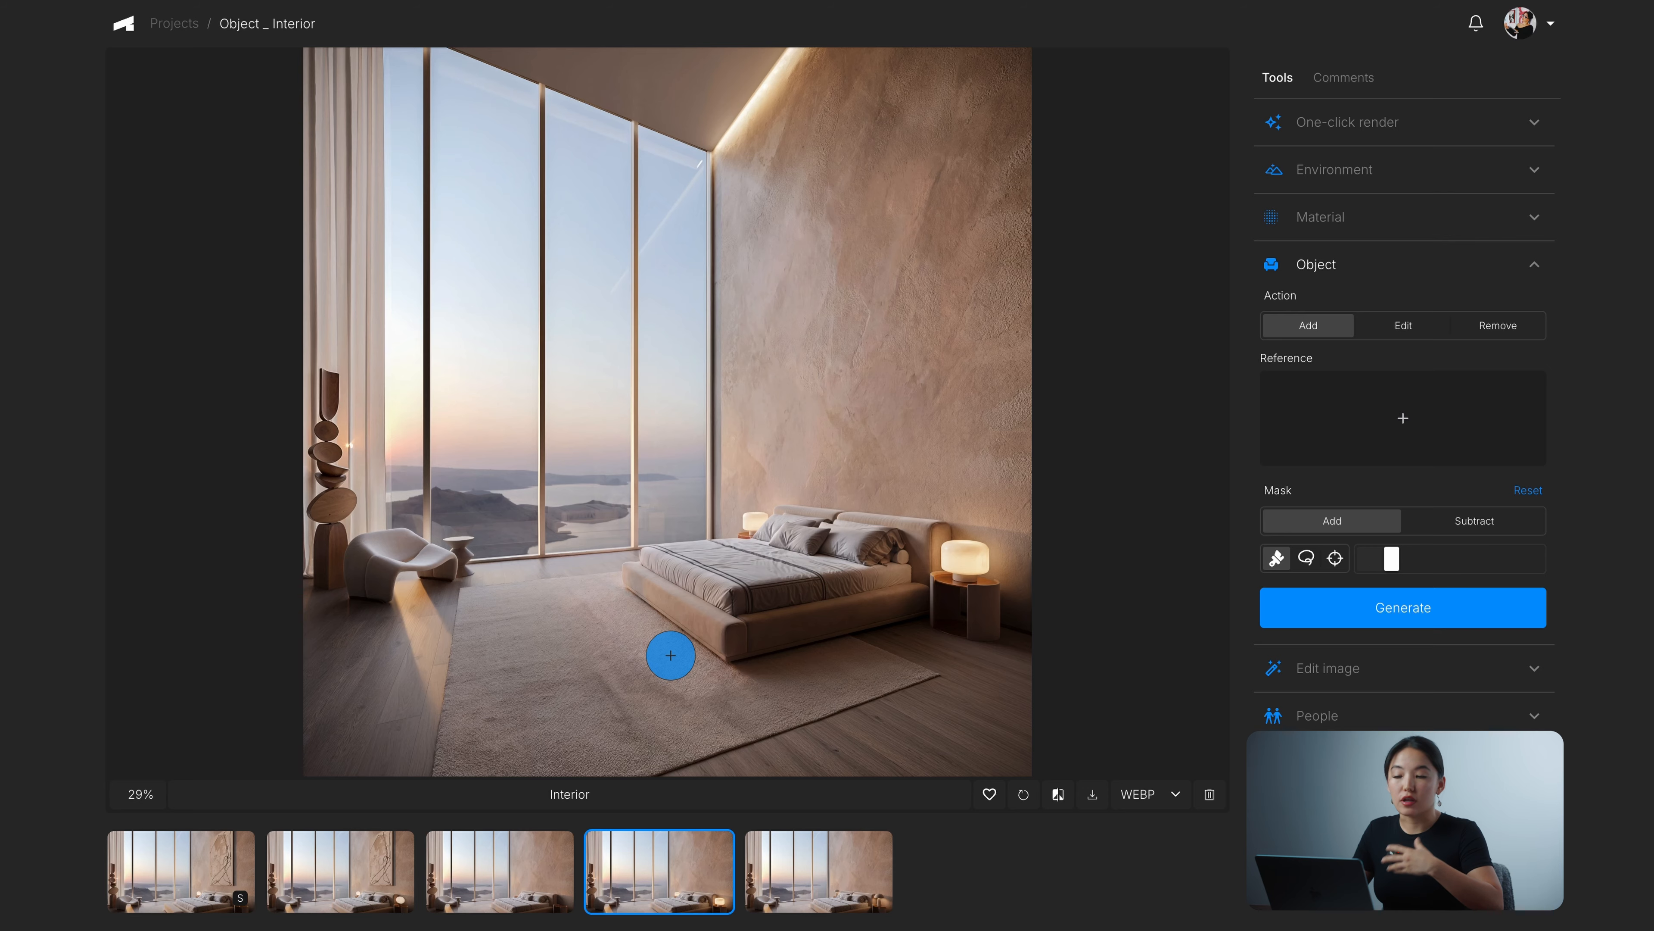
key("[")
mouse_move(618, 588)
left_mouse_down()
mouse_move(683, 640)
mouse_move(619, 597)
left_mouse_up()
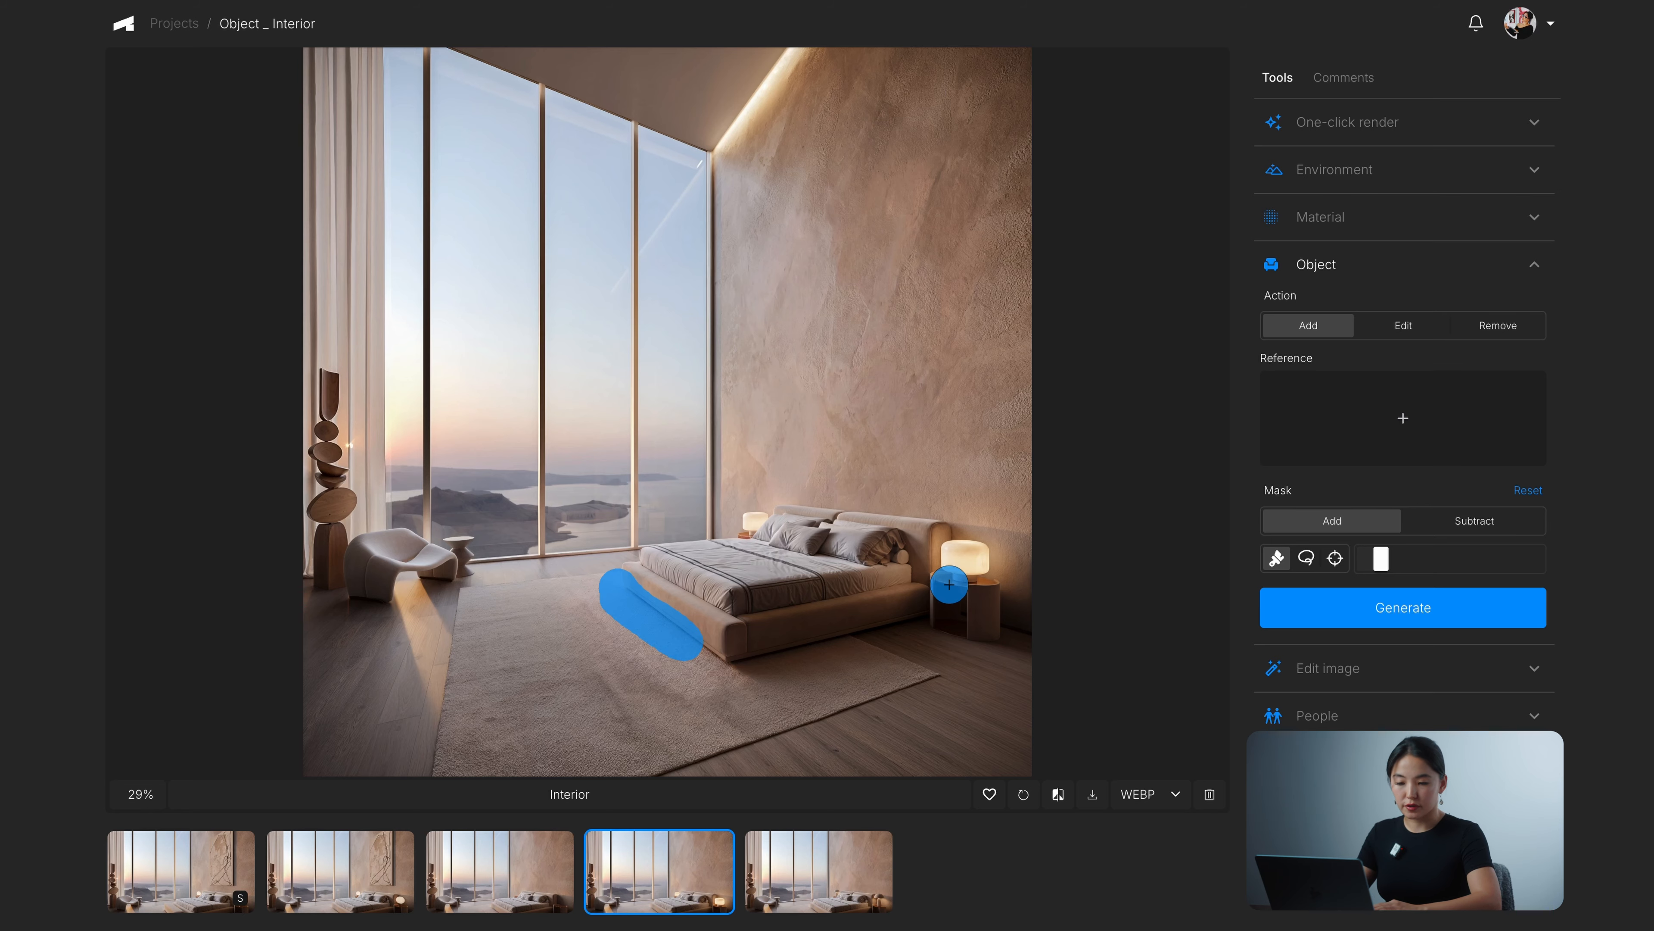
Step: Set the grey rounded bench from the Pinterest board Interior _ Objects as the reference for the masked area
left_click(1394, 430)
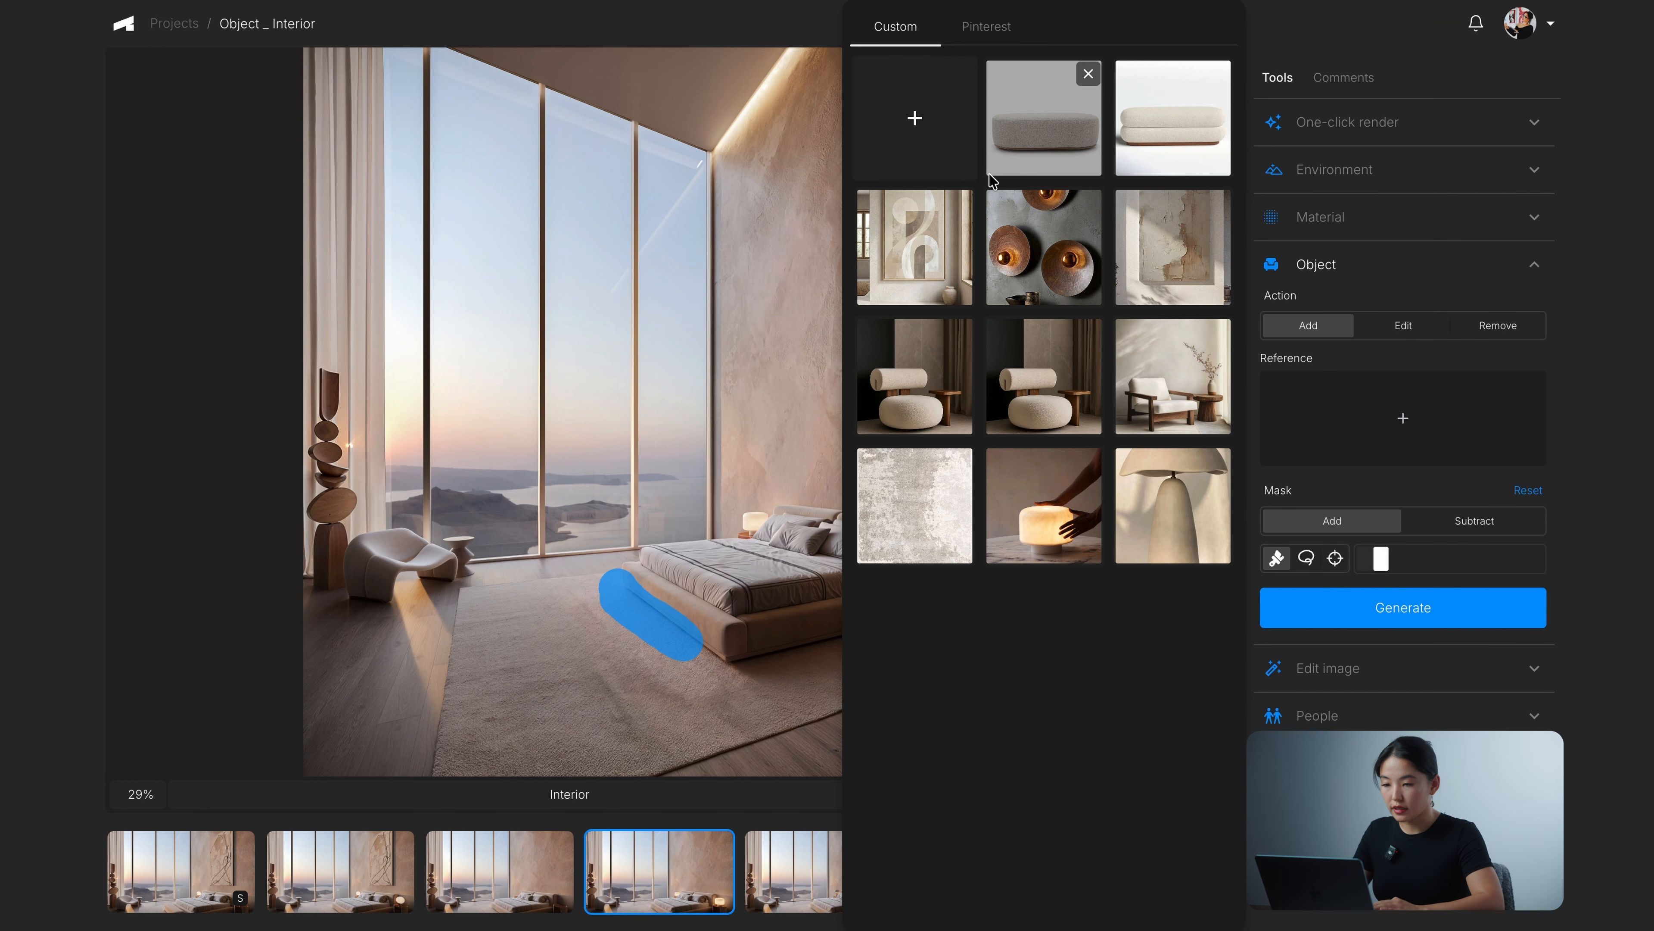
left_click(983, 29)
scroll(1052, 81, "right", 5)
scroll(1042, 79, "right", 5)
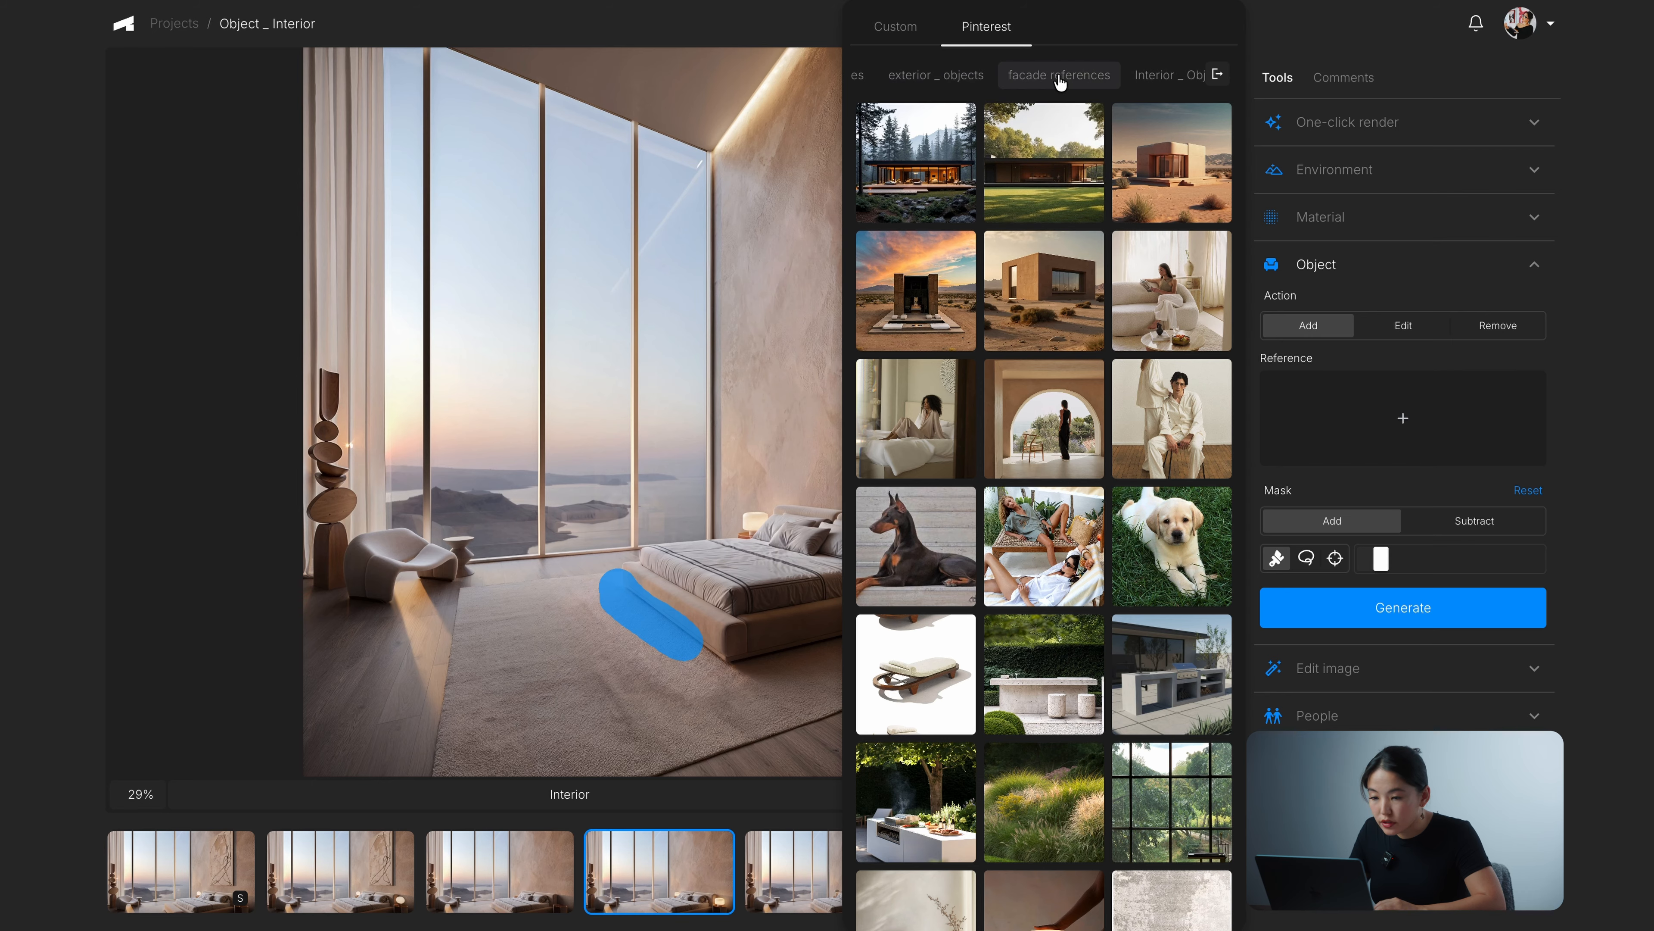
left_click(1068, 75)
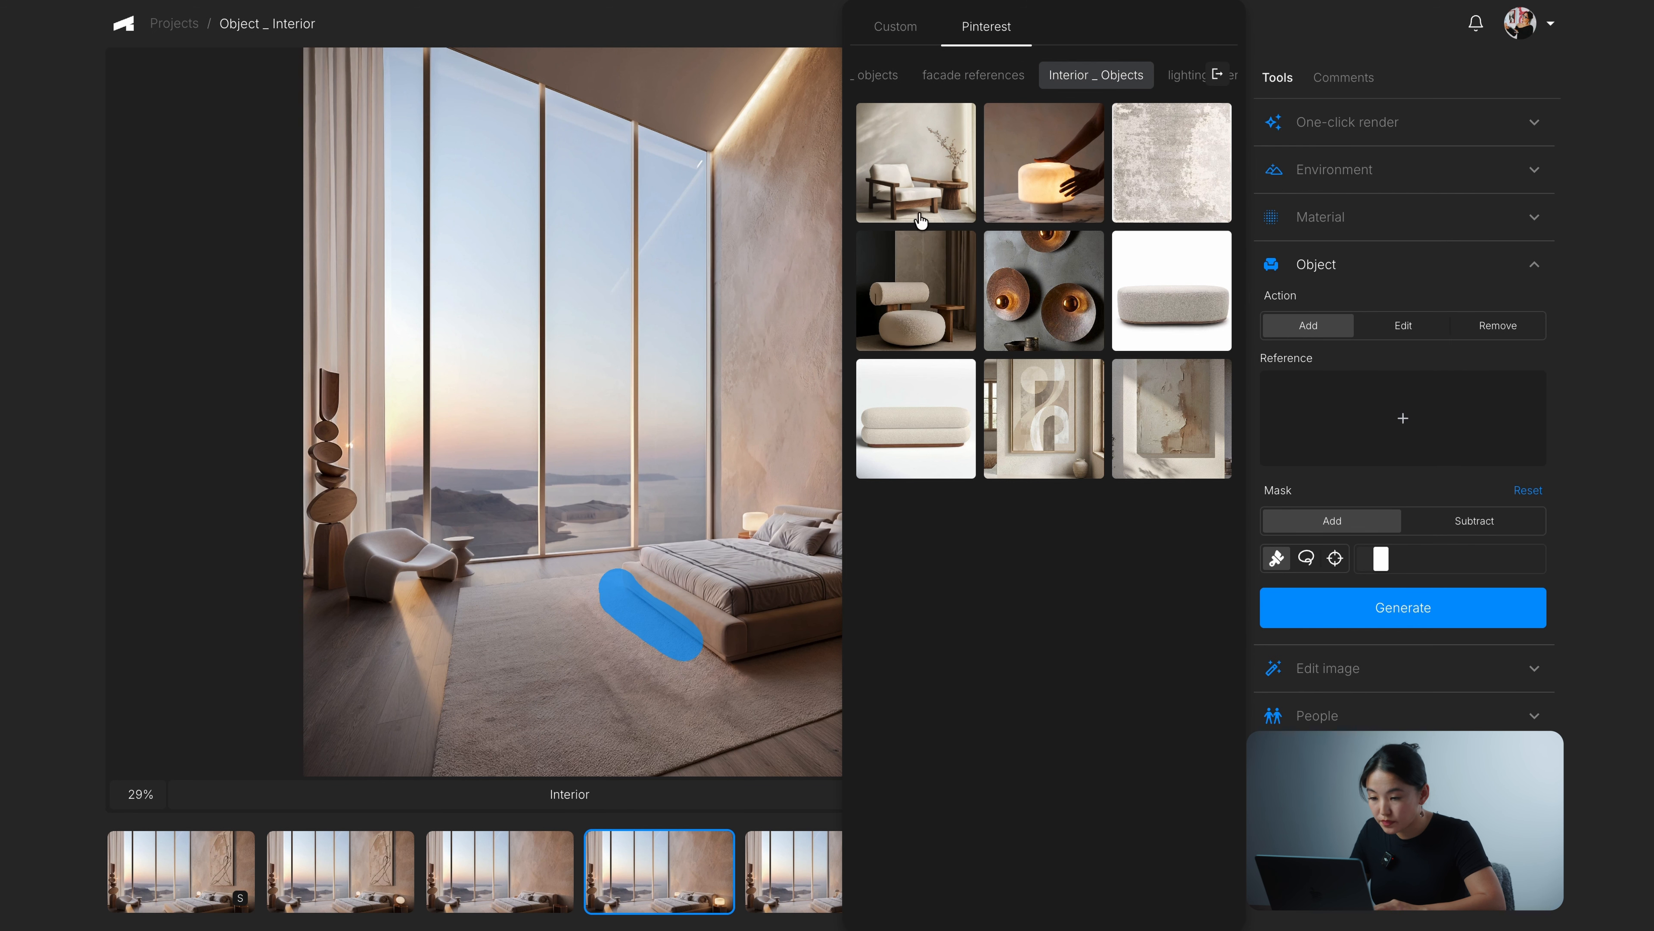
left_click(1179, 310)
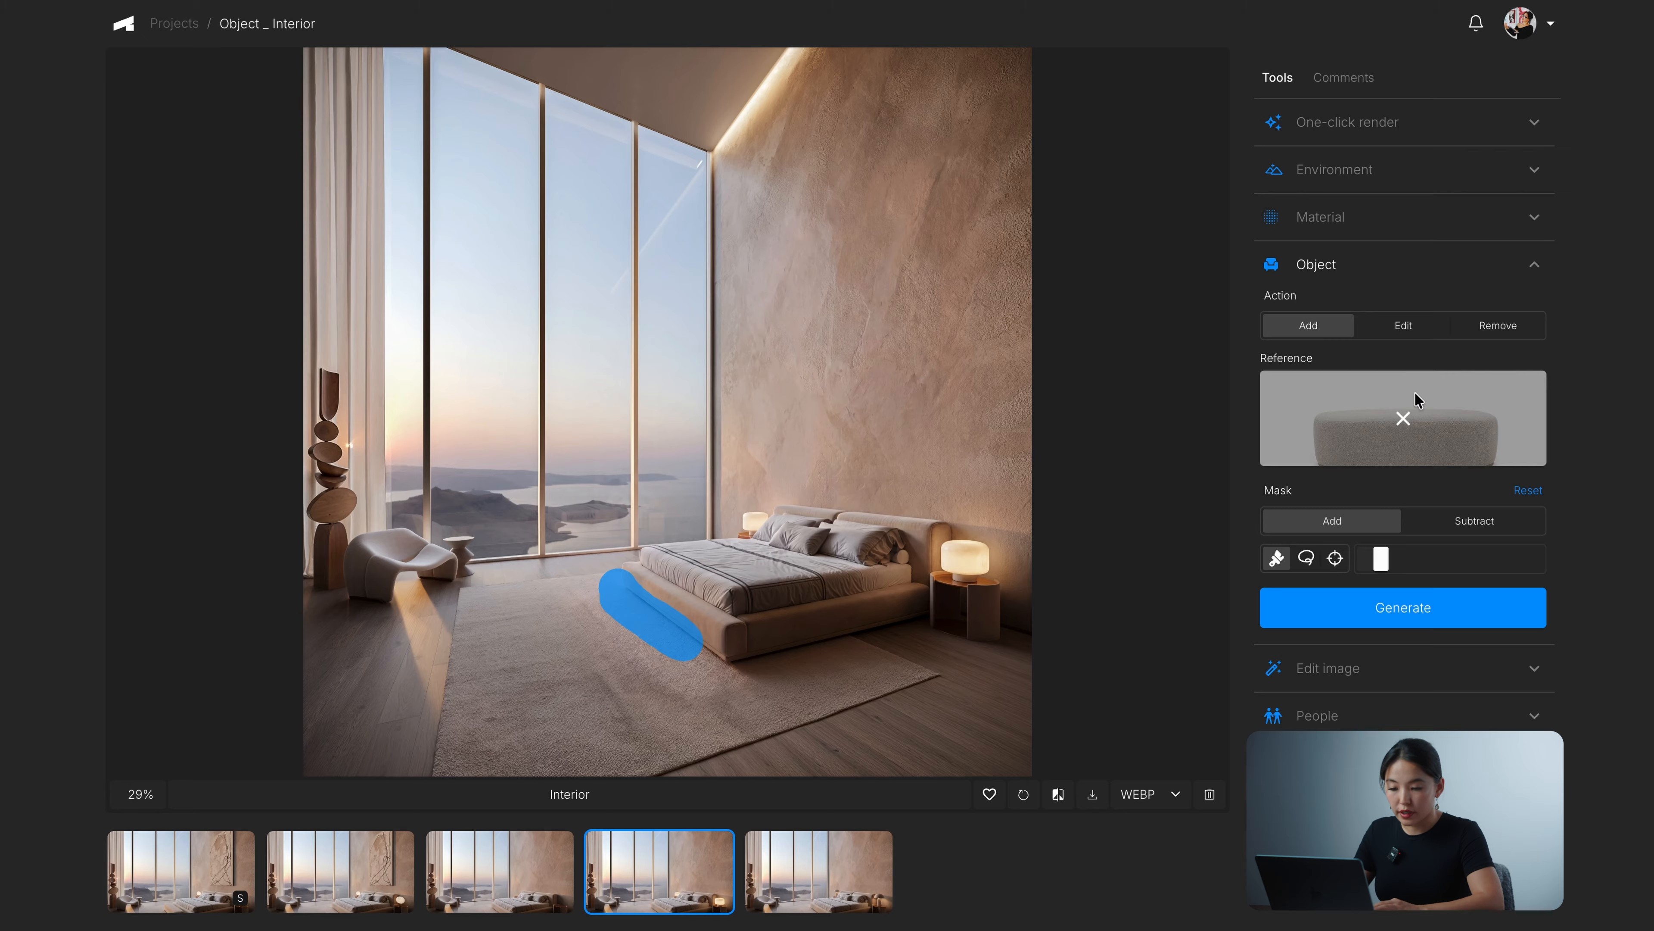
Step: Generate the image with the grey rounded bench at the foot of the bed and compare it with its previous version
left_click(1389, 620)
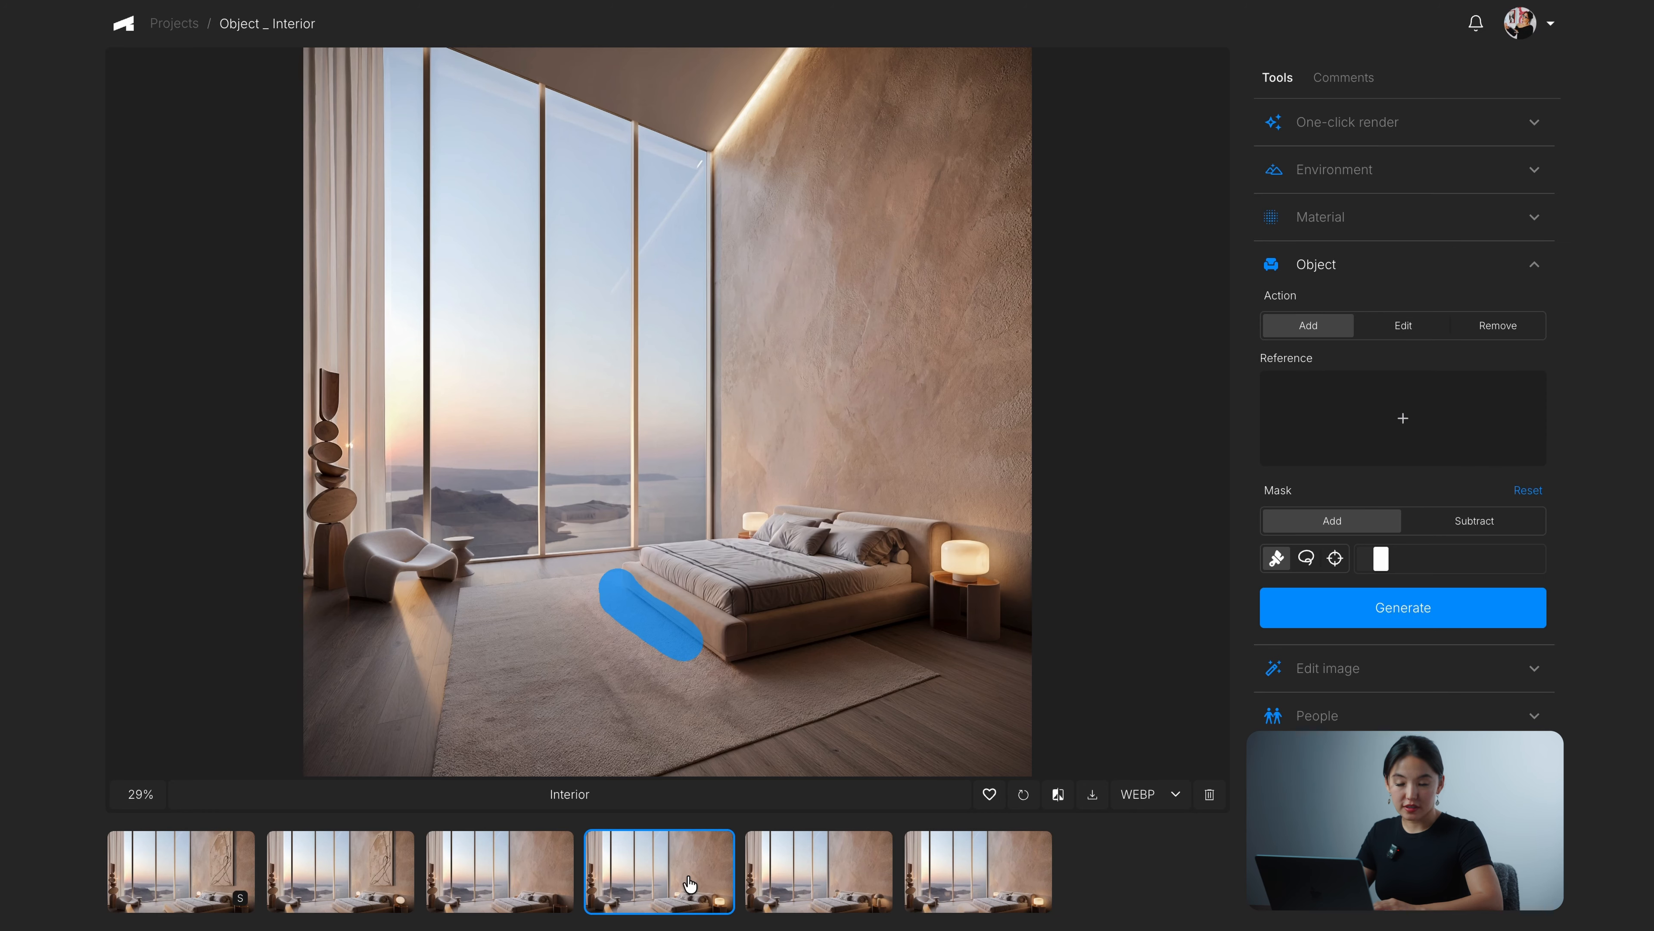
left_click(965, 892)
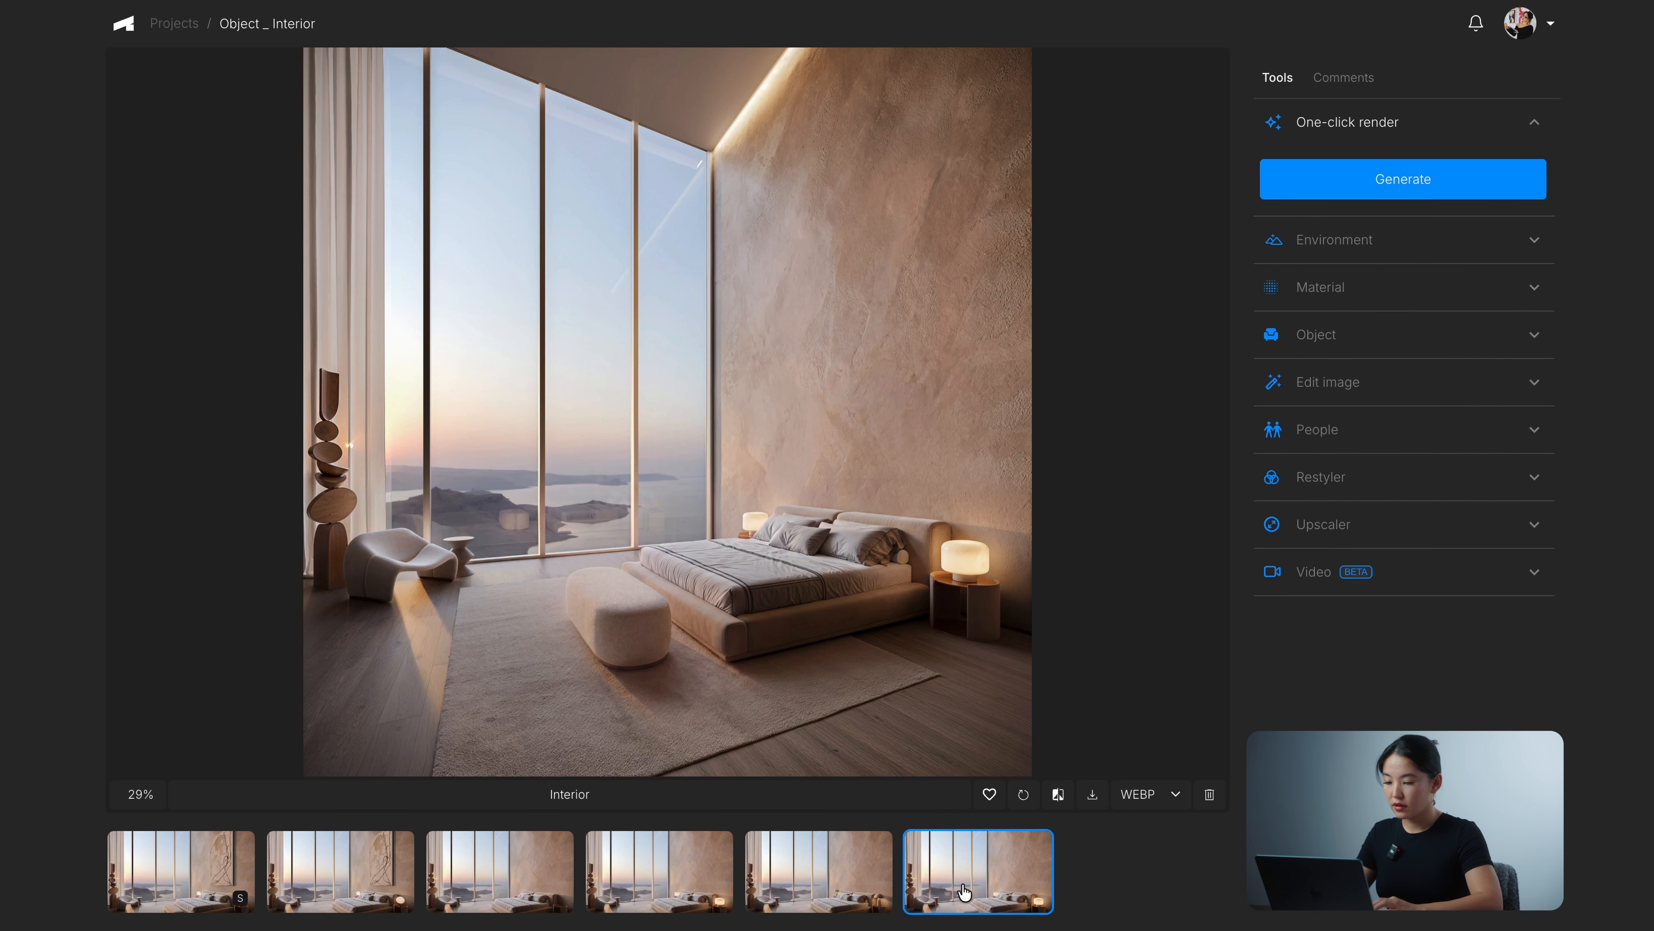
left_click(1067, 799)
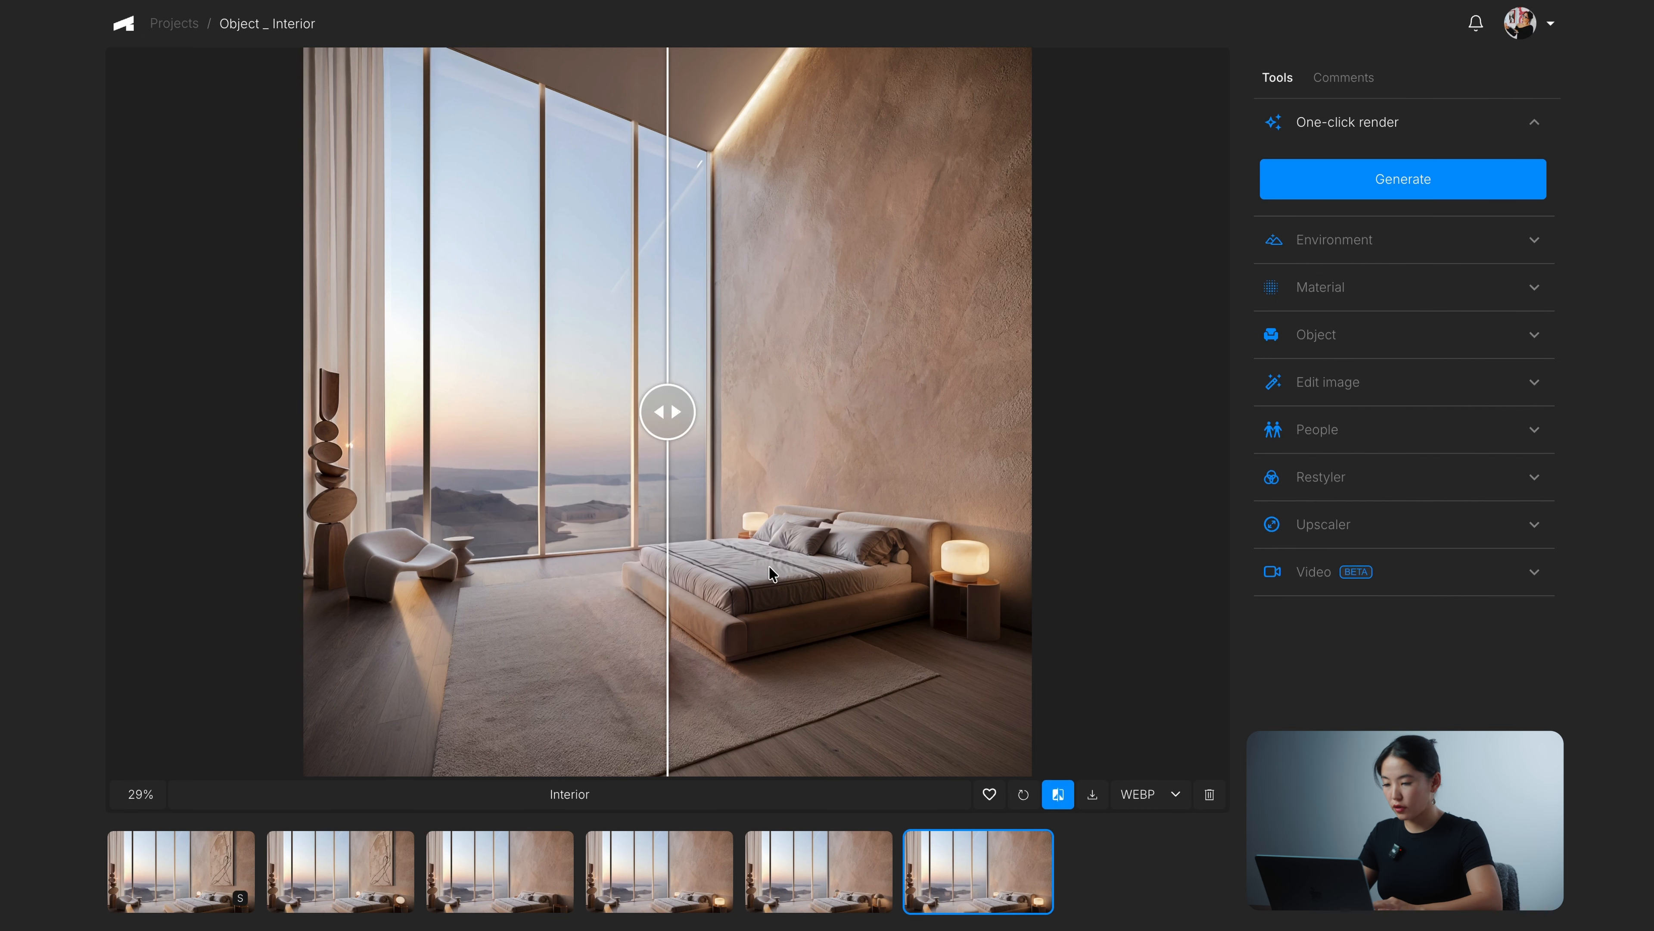
left_click_drag(669, 411, 440, 448)
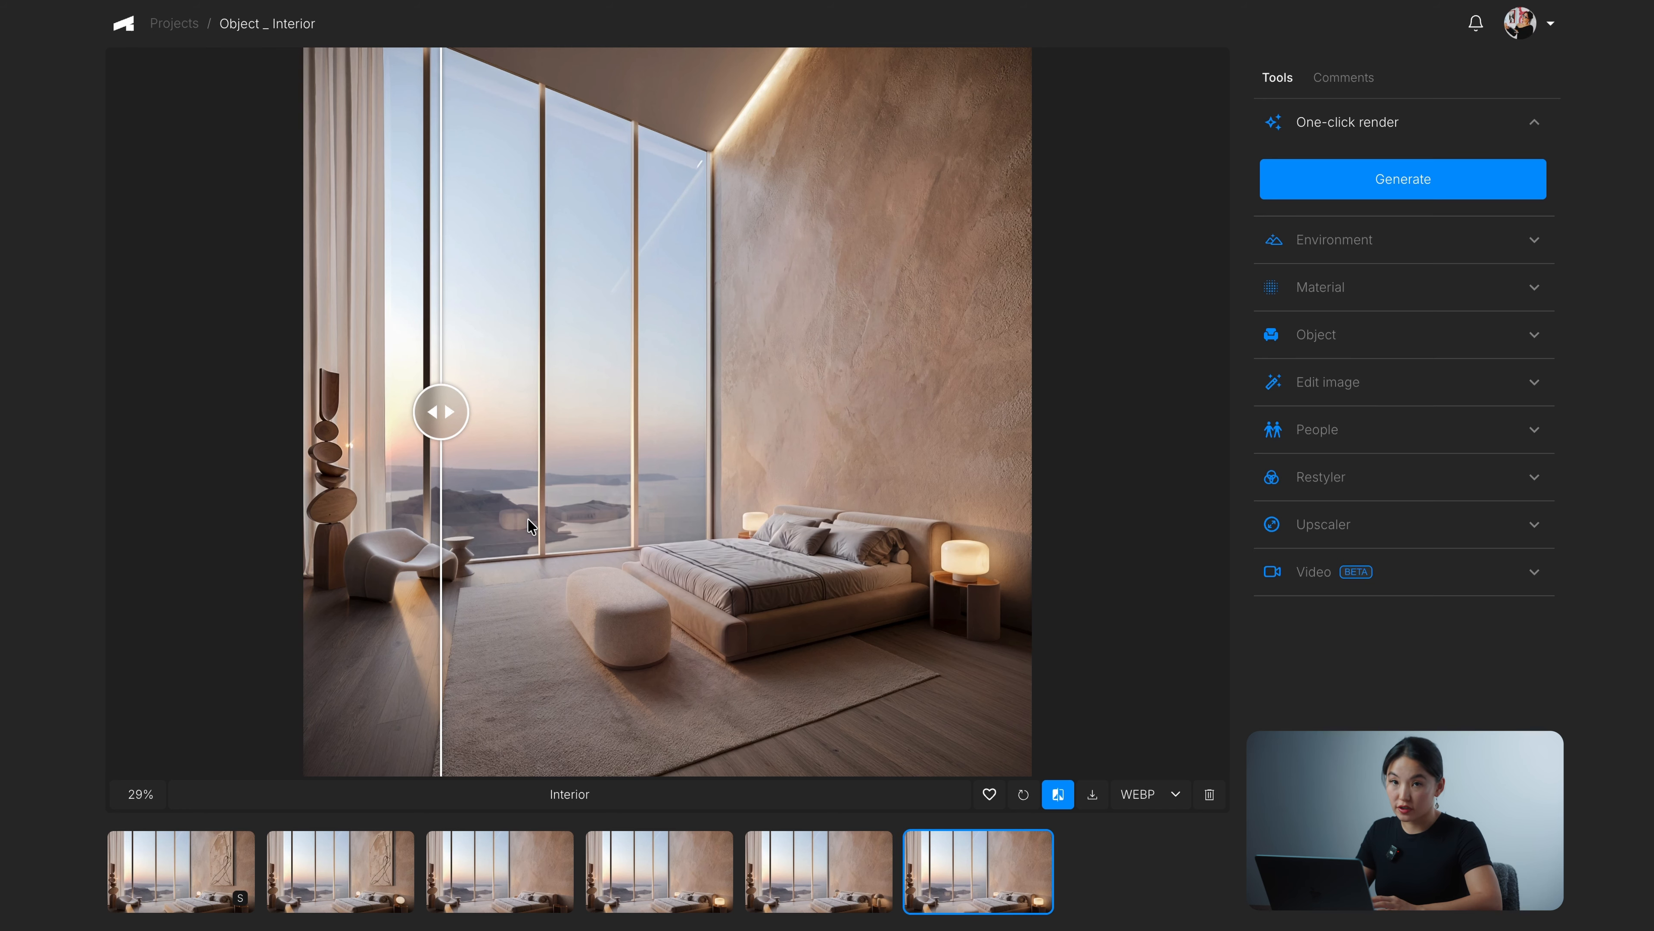
left_click_drag(438, 411, 666, 435)
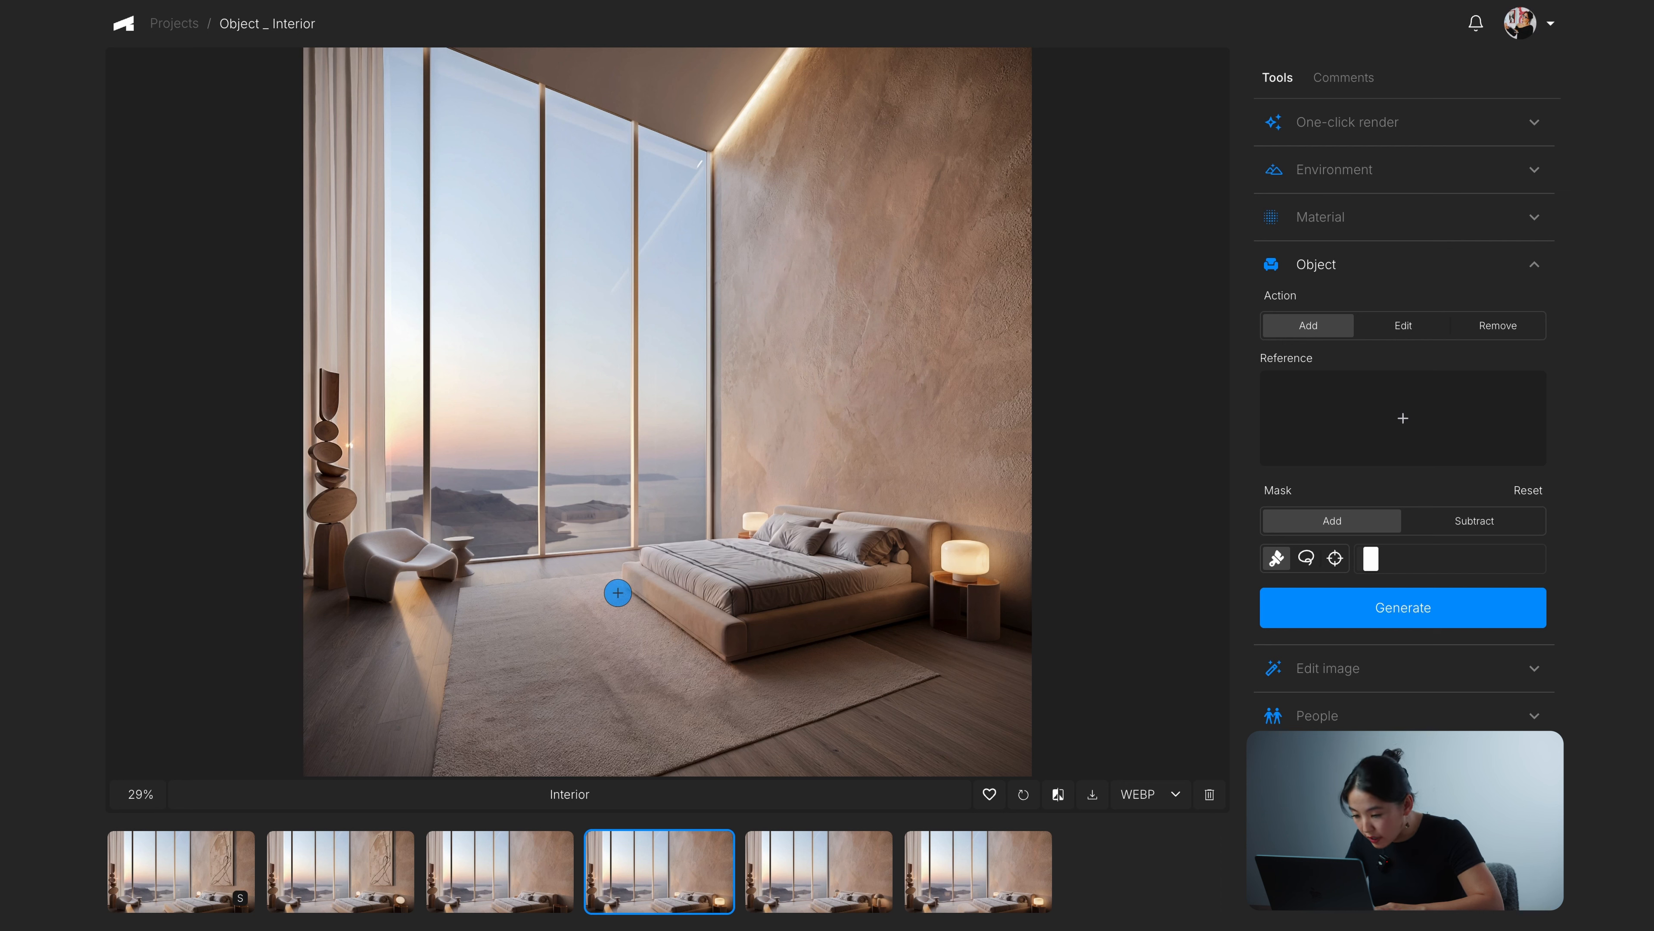
Step: Brush a narrower mask along the foot of the bed and set the cream double-layer bench from Pinterest board Interior _ Objects as its reference
left_click_drag(620, 593, 685, 651)
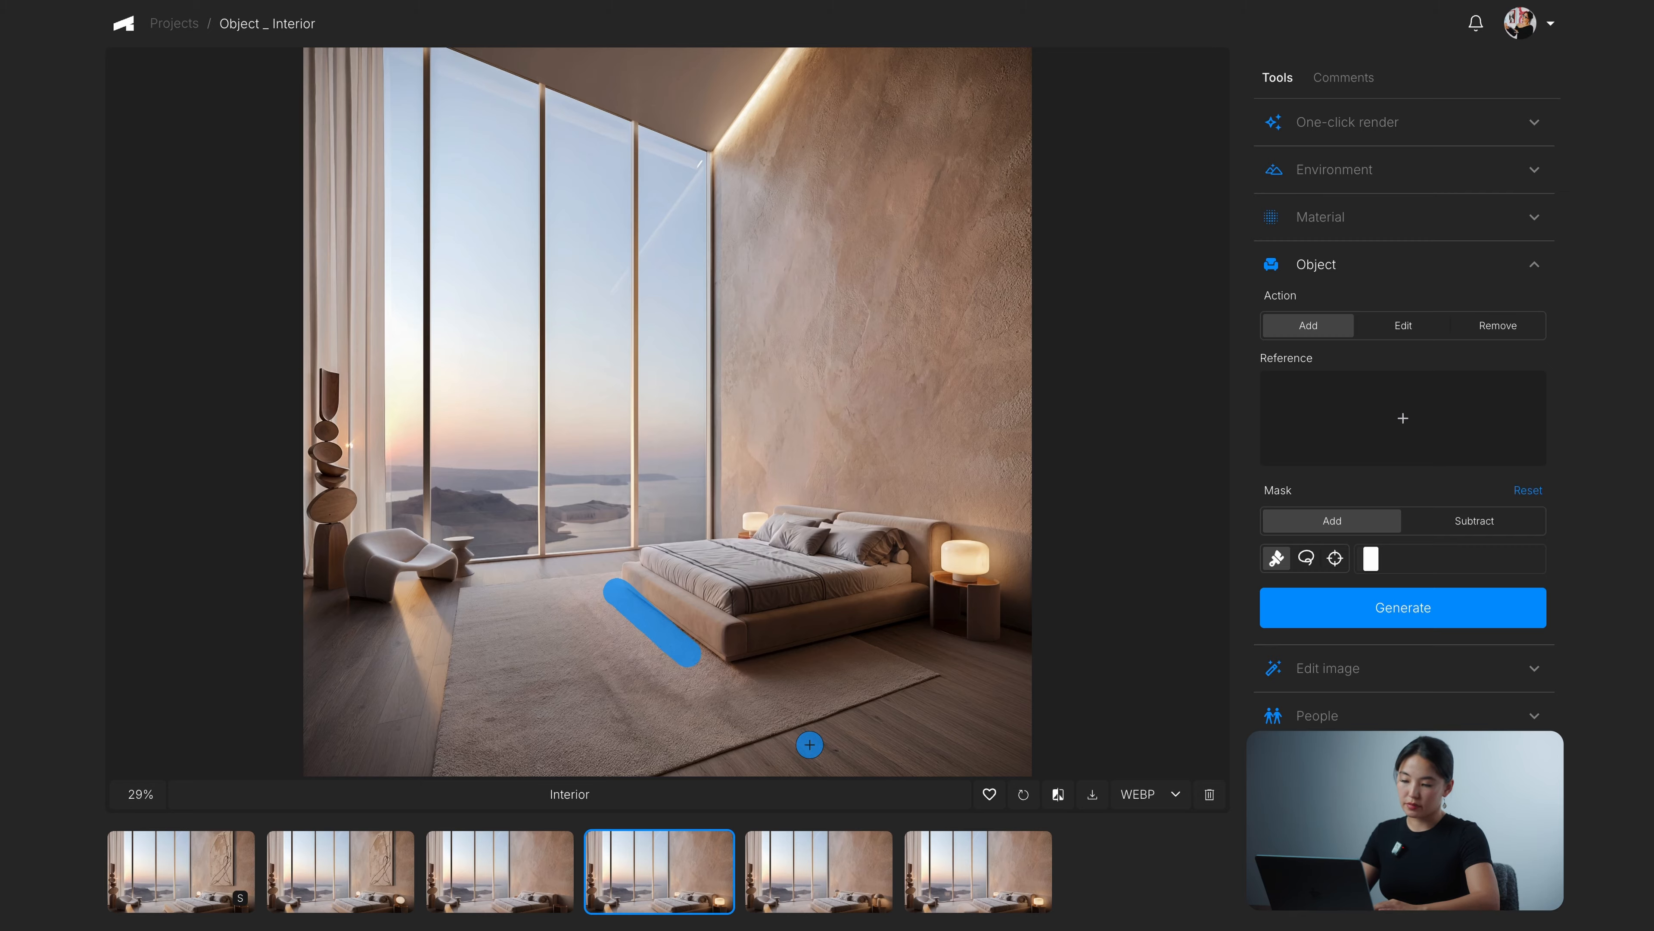
left_click(1415, 443)
left_click(990, 47)
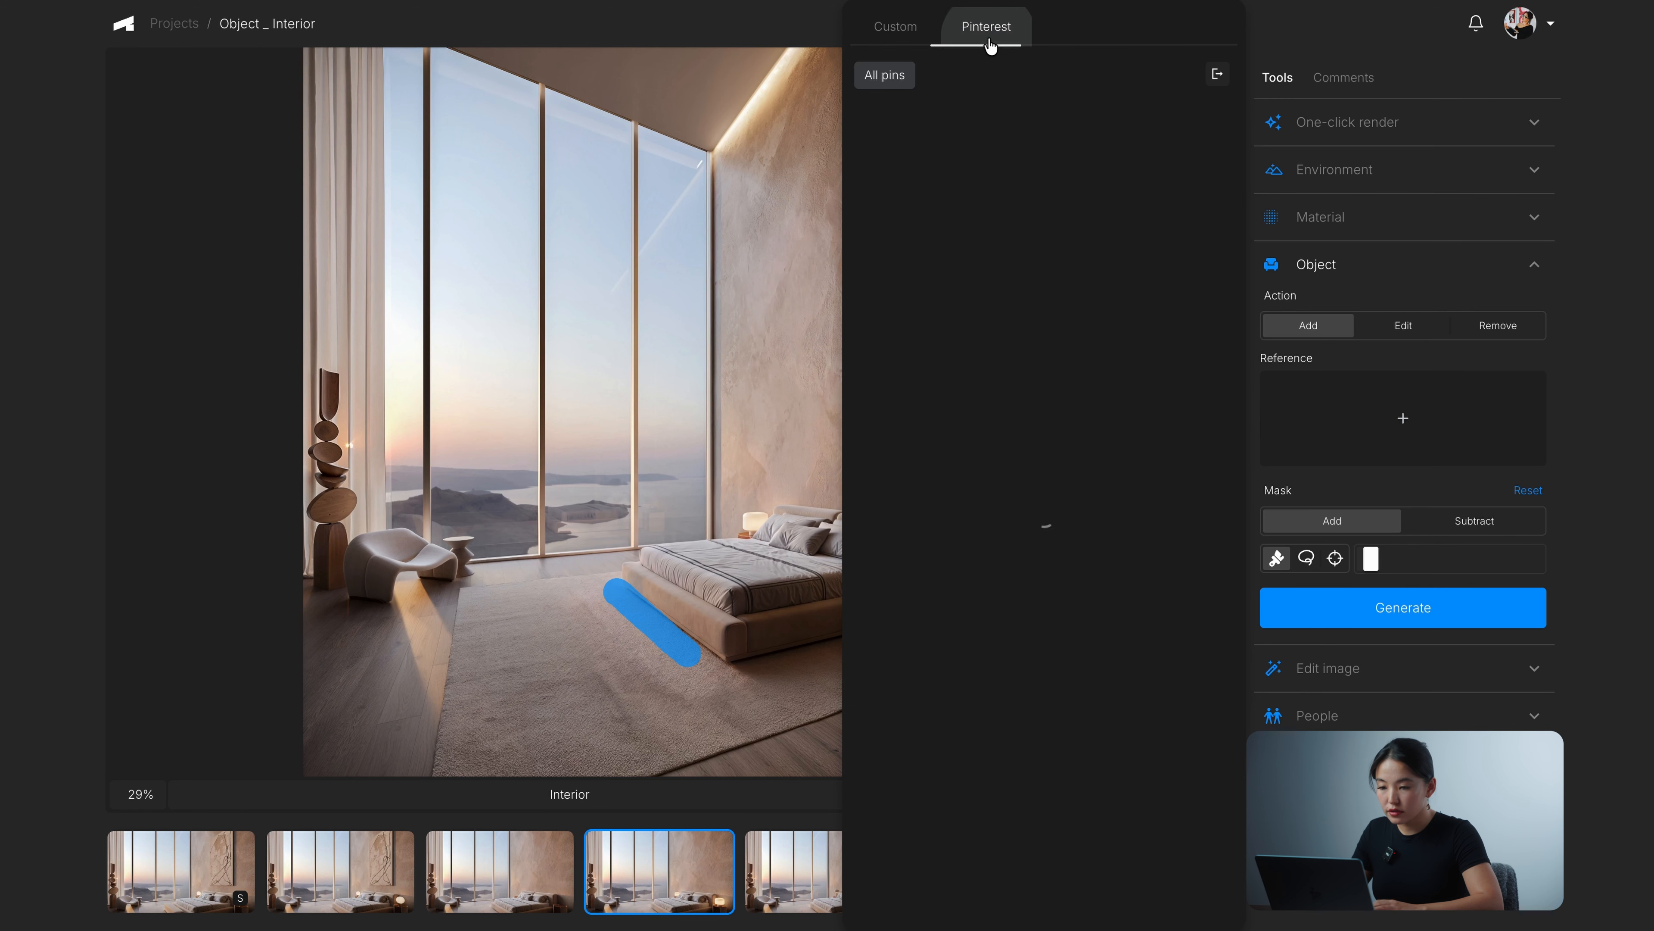
scroll(1125, 90, "right", 5)
scroll(1125, 90, "right", 3)
left_click(1026, 75)
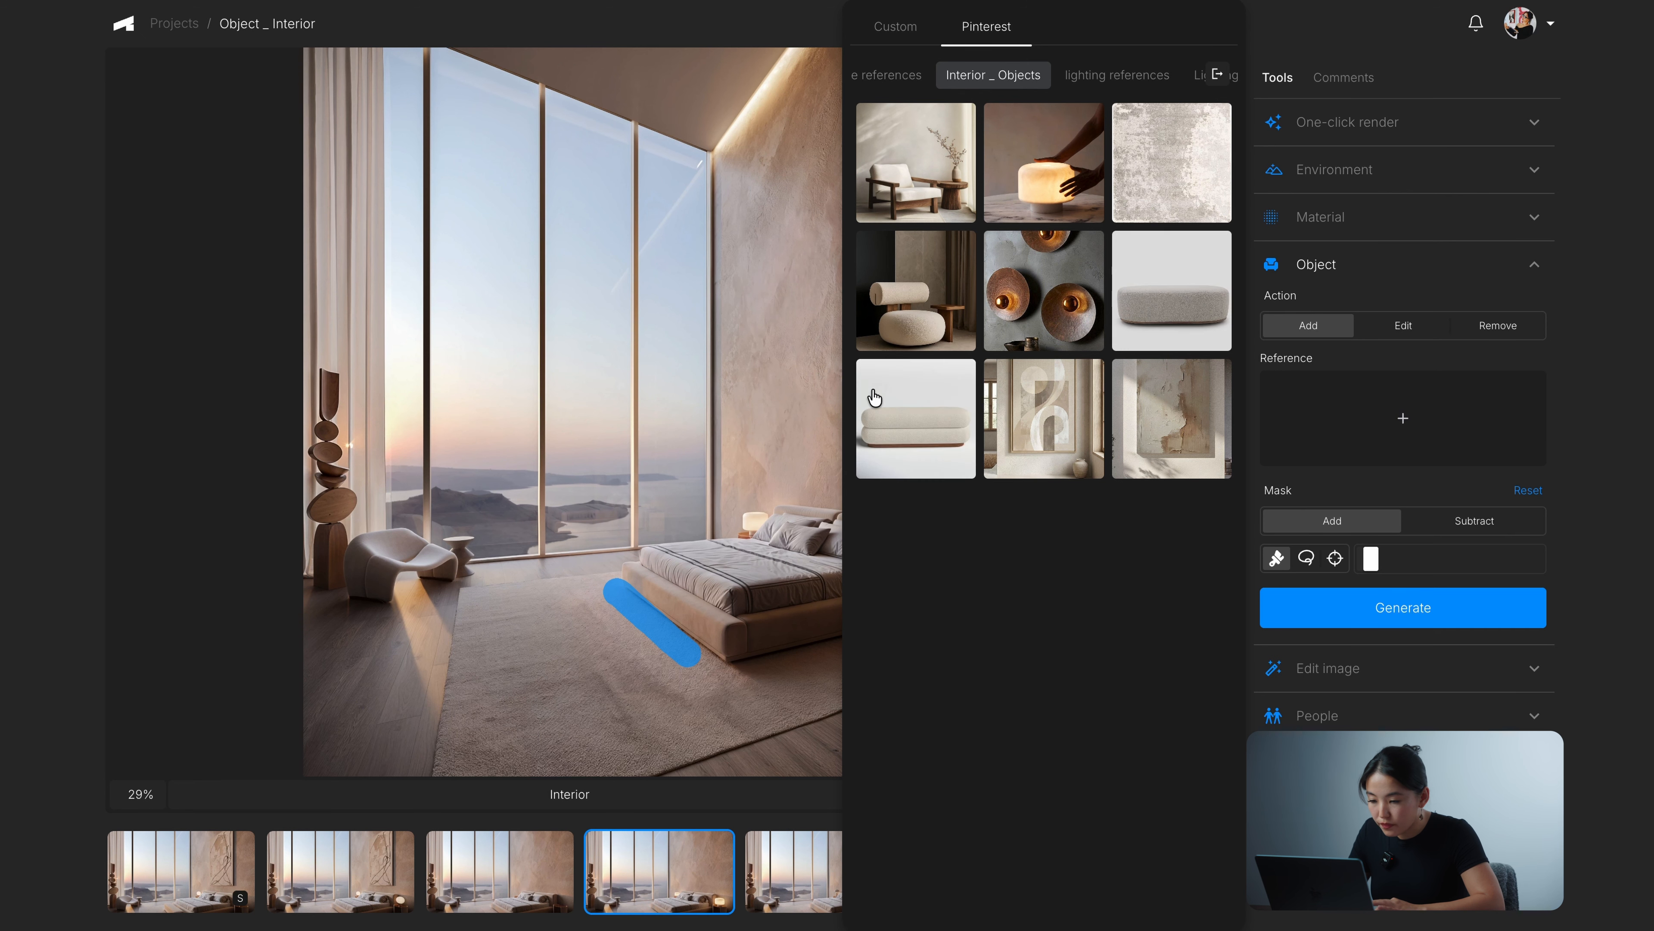
left_click(909, 411)
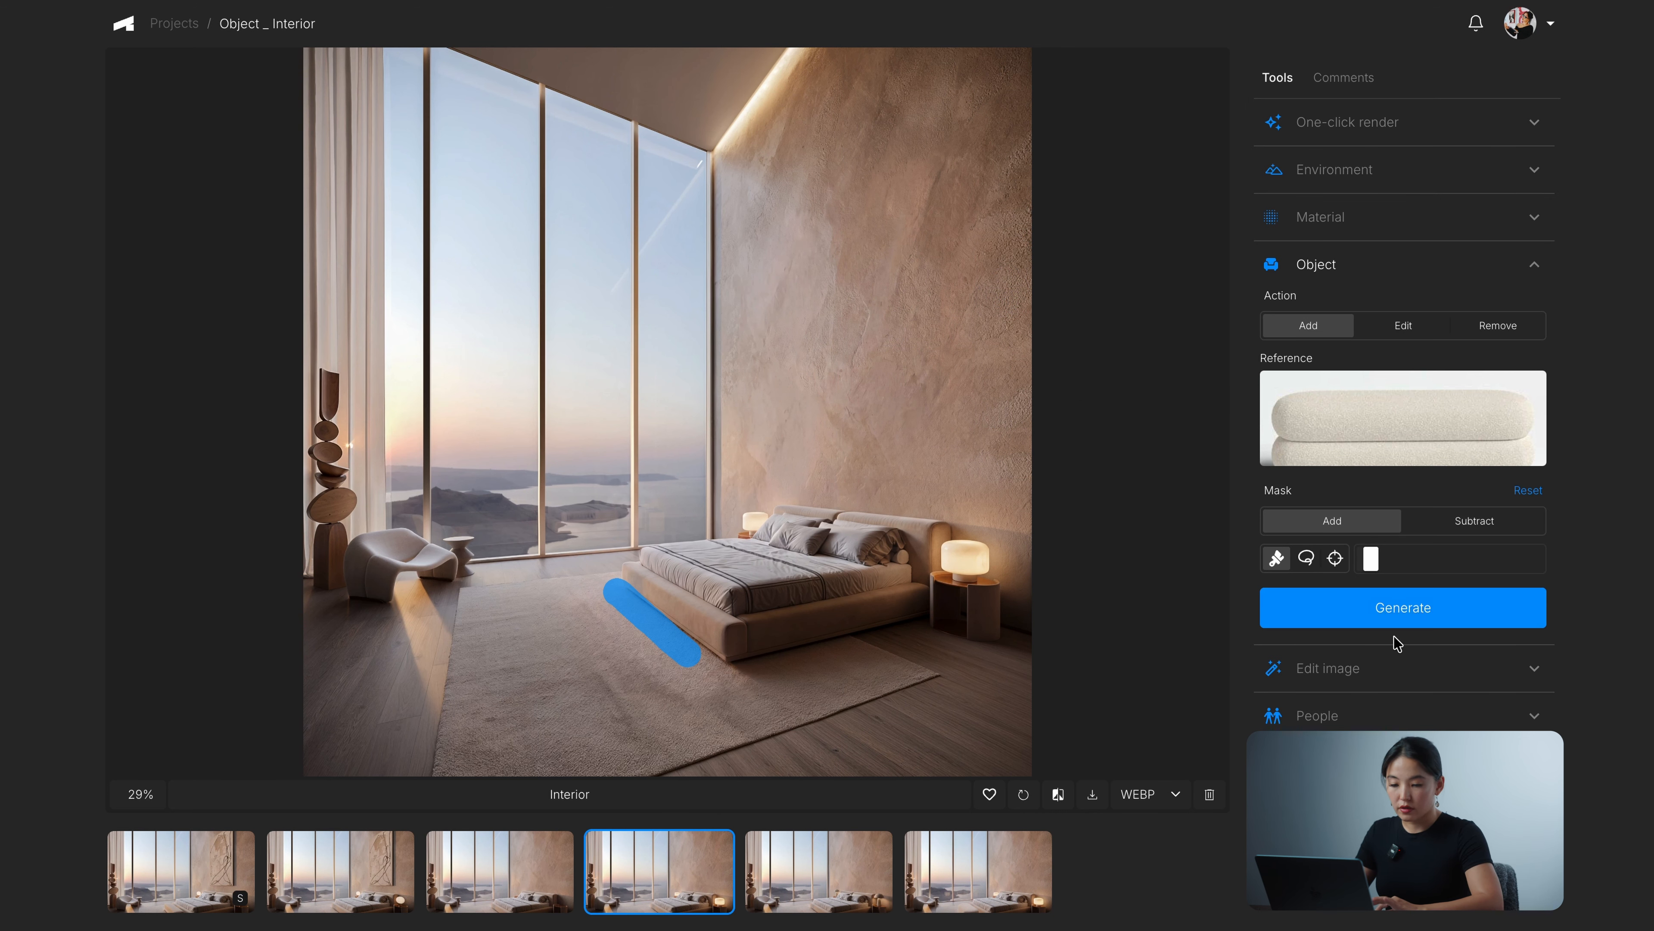
Step: Generate the image with the cream double-layer bench and compare it with its previous version
left_click(1391, 619)
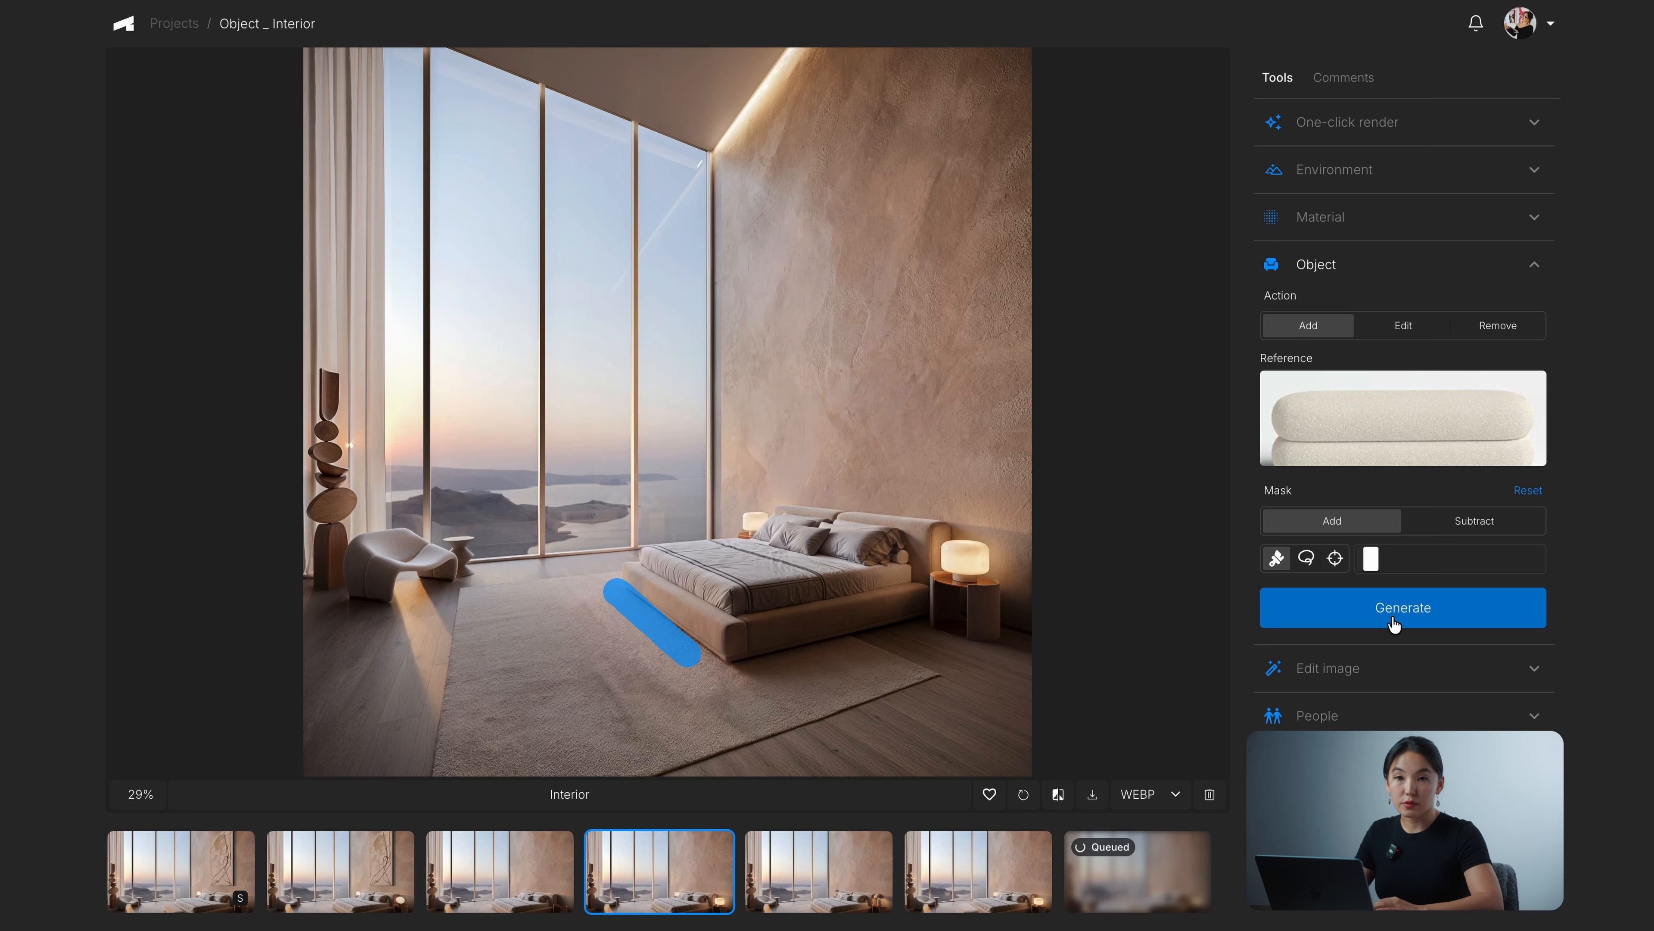
left_click(1163, 891)
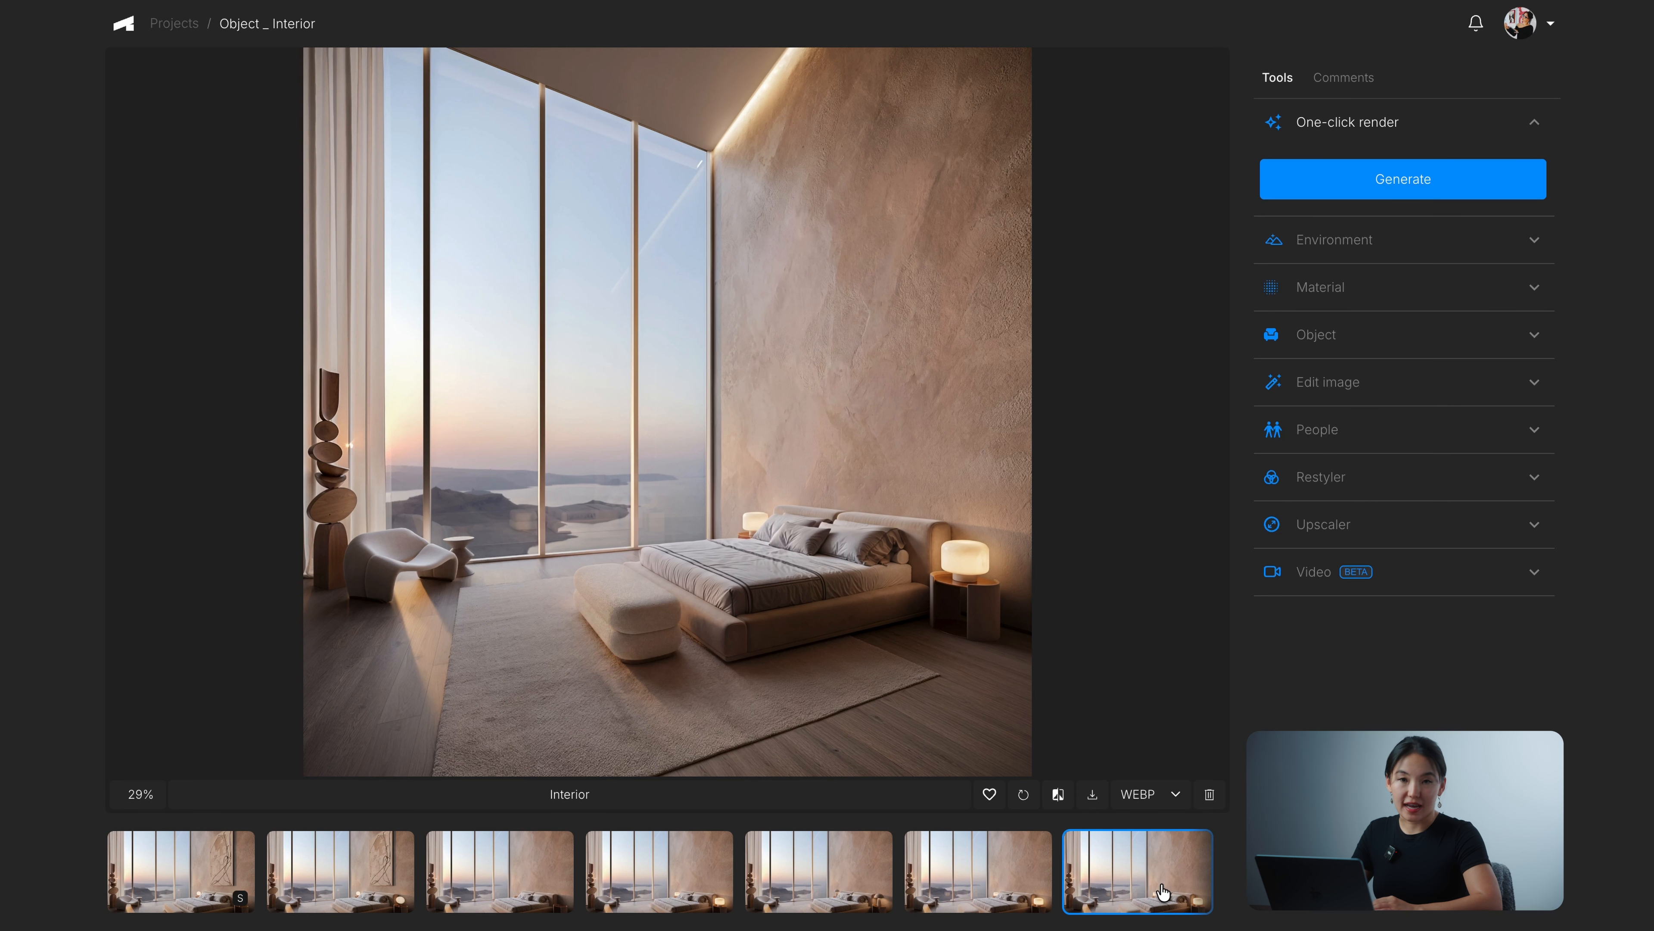
left_click(1059, 795)
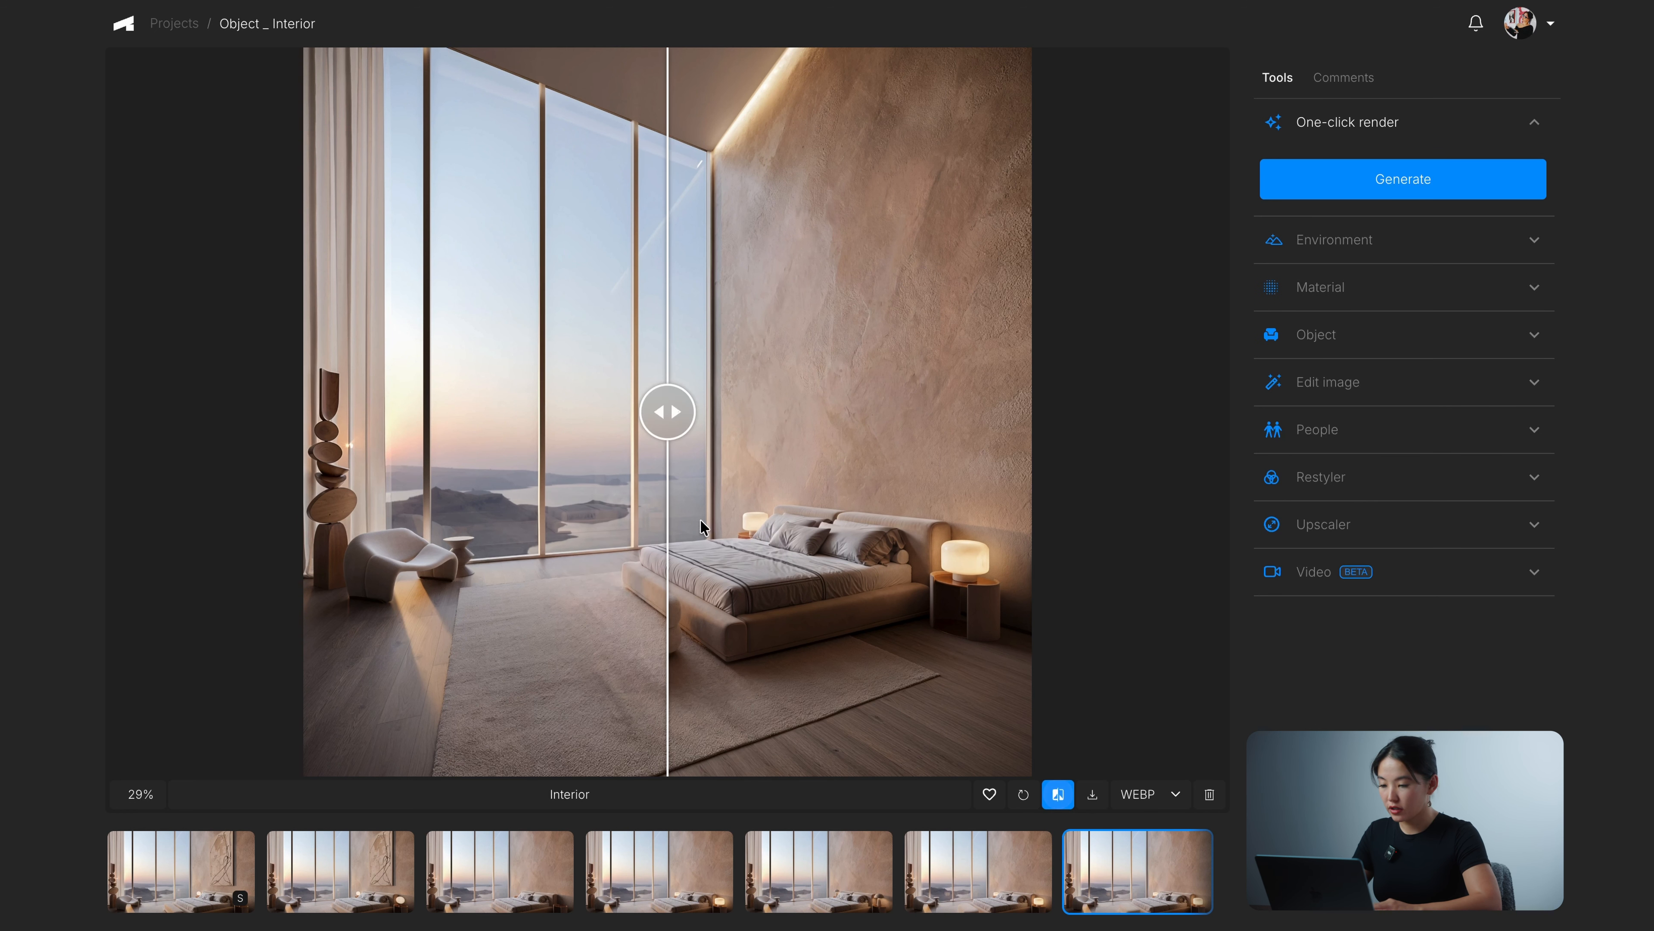
left_click_drag(668, 436, 931, 456)
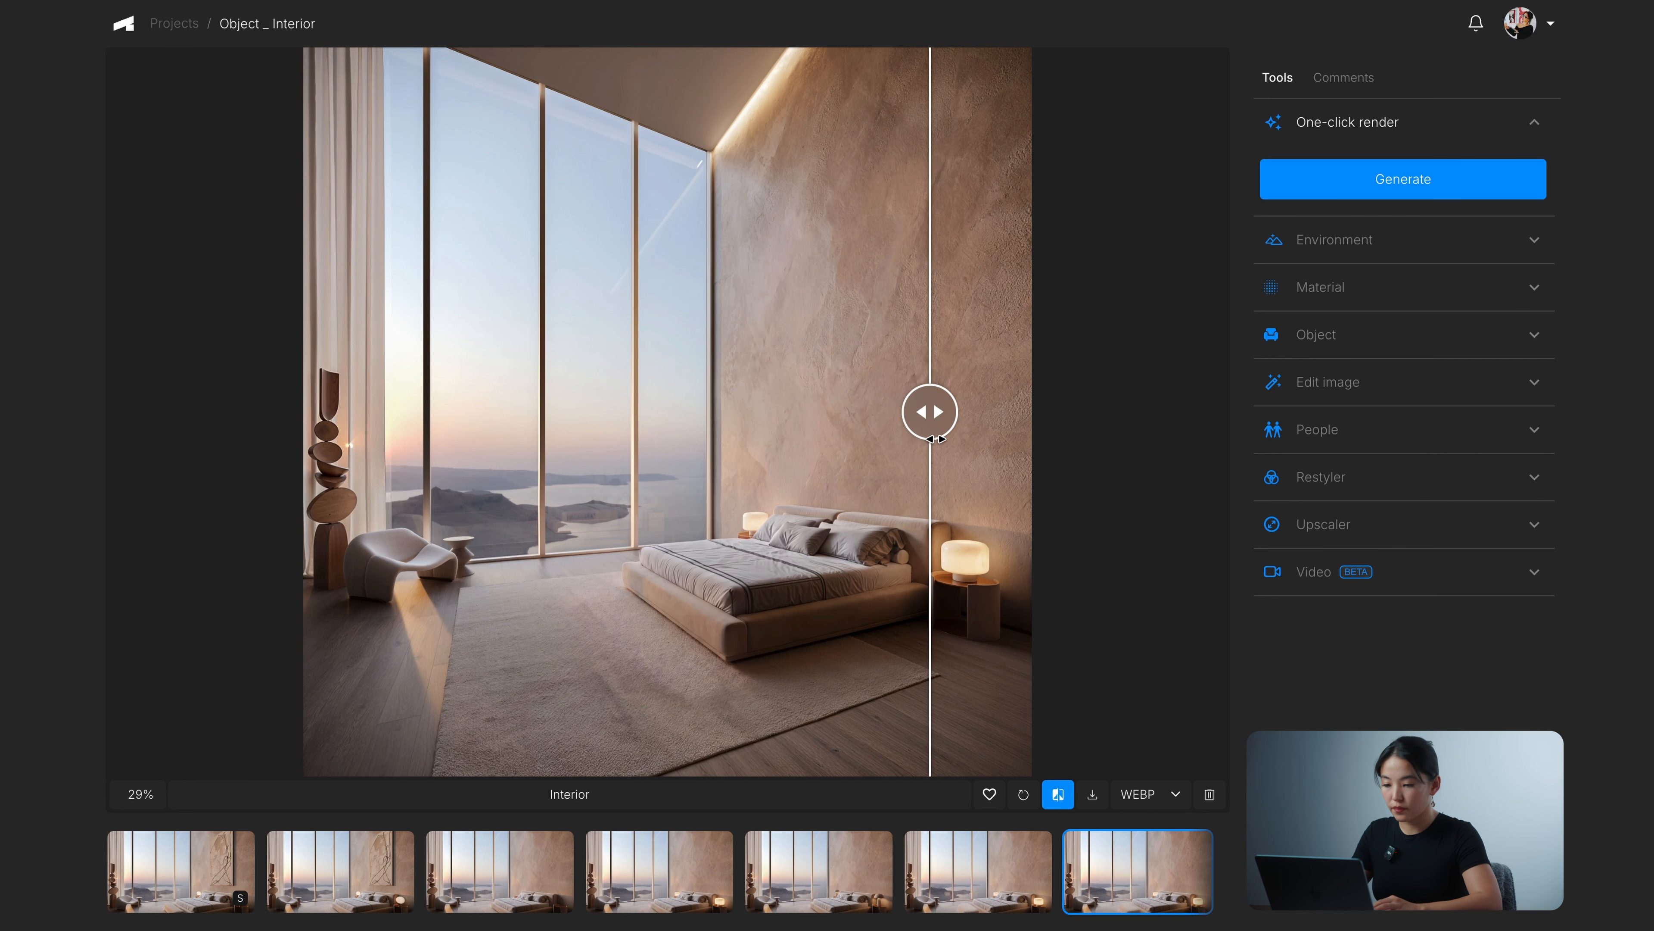
left_click(1172, 899)
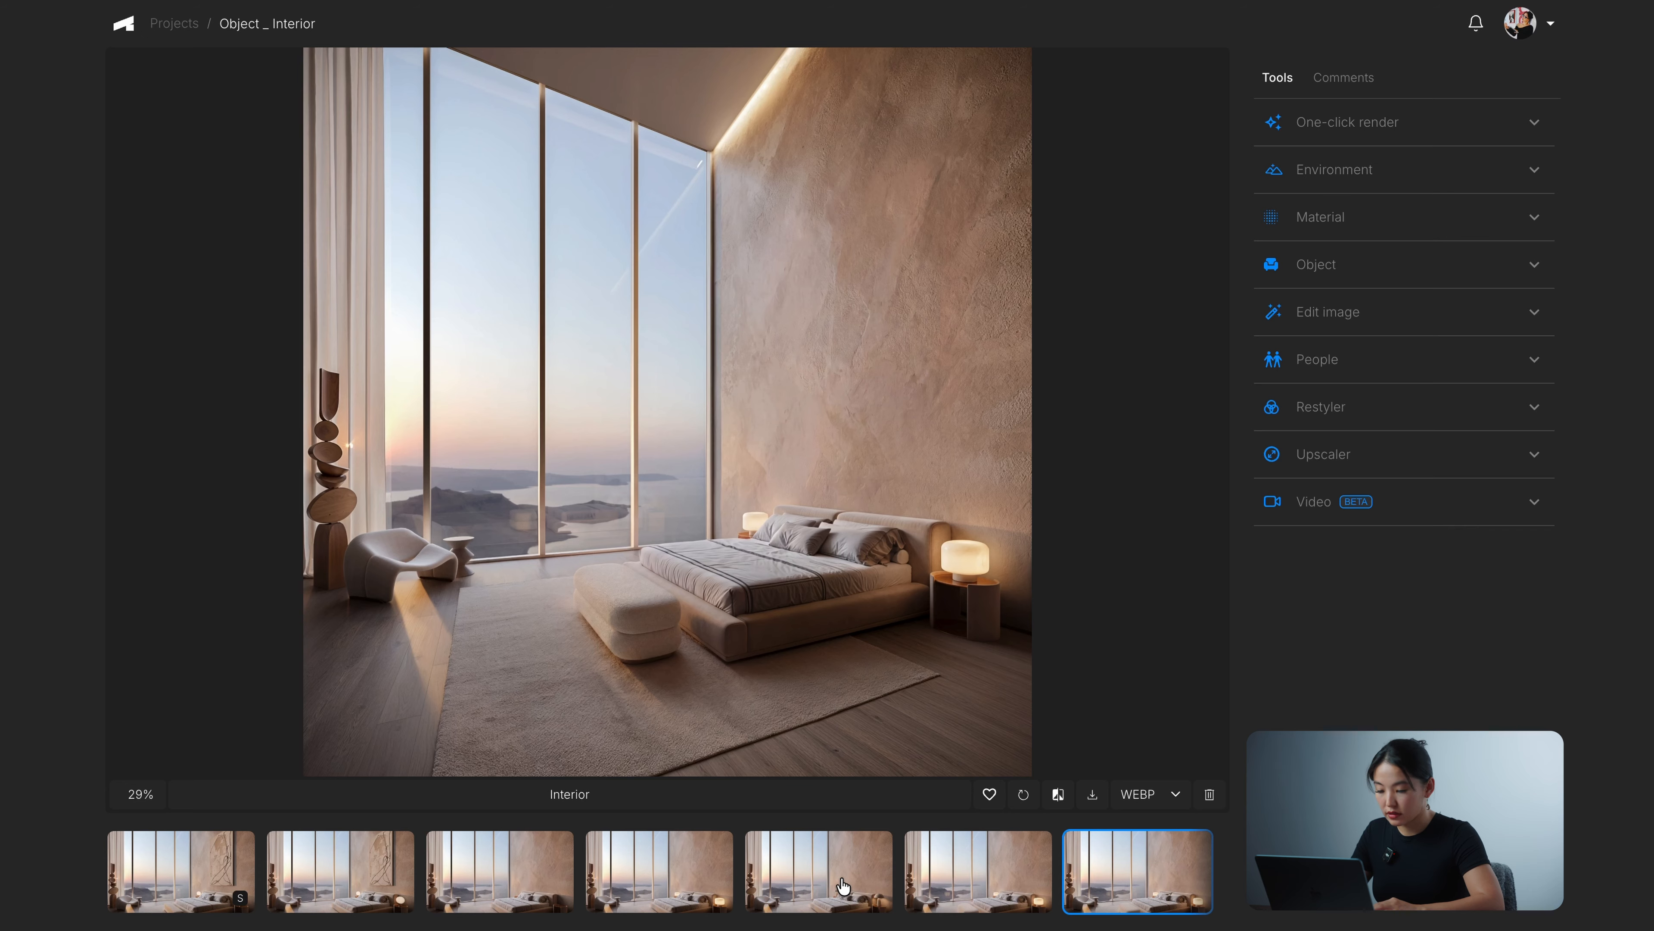
Step: Open the version with the single rounded bench and lasso a four-sided add-object mask on the wall above the bed
left_click(959, 888)
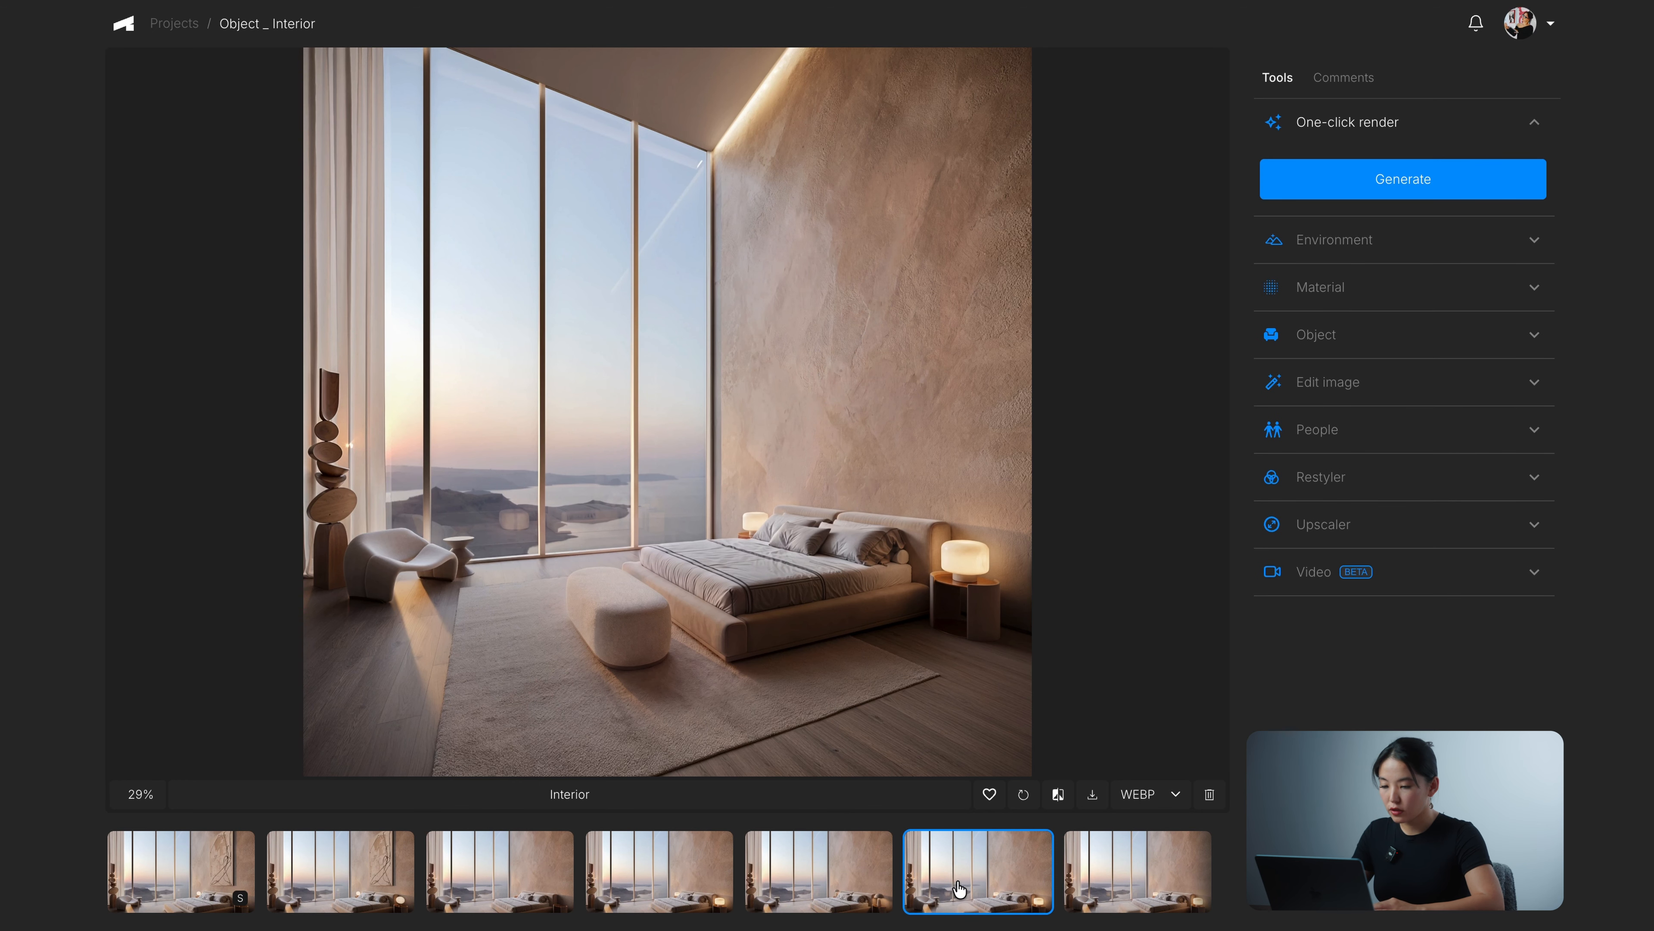
left_click(1320, 336)
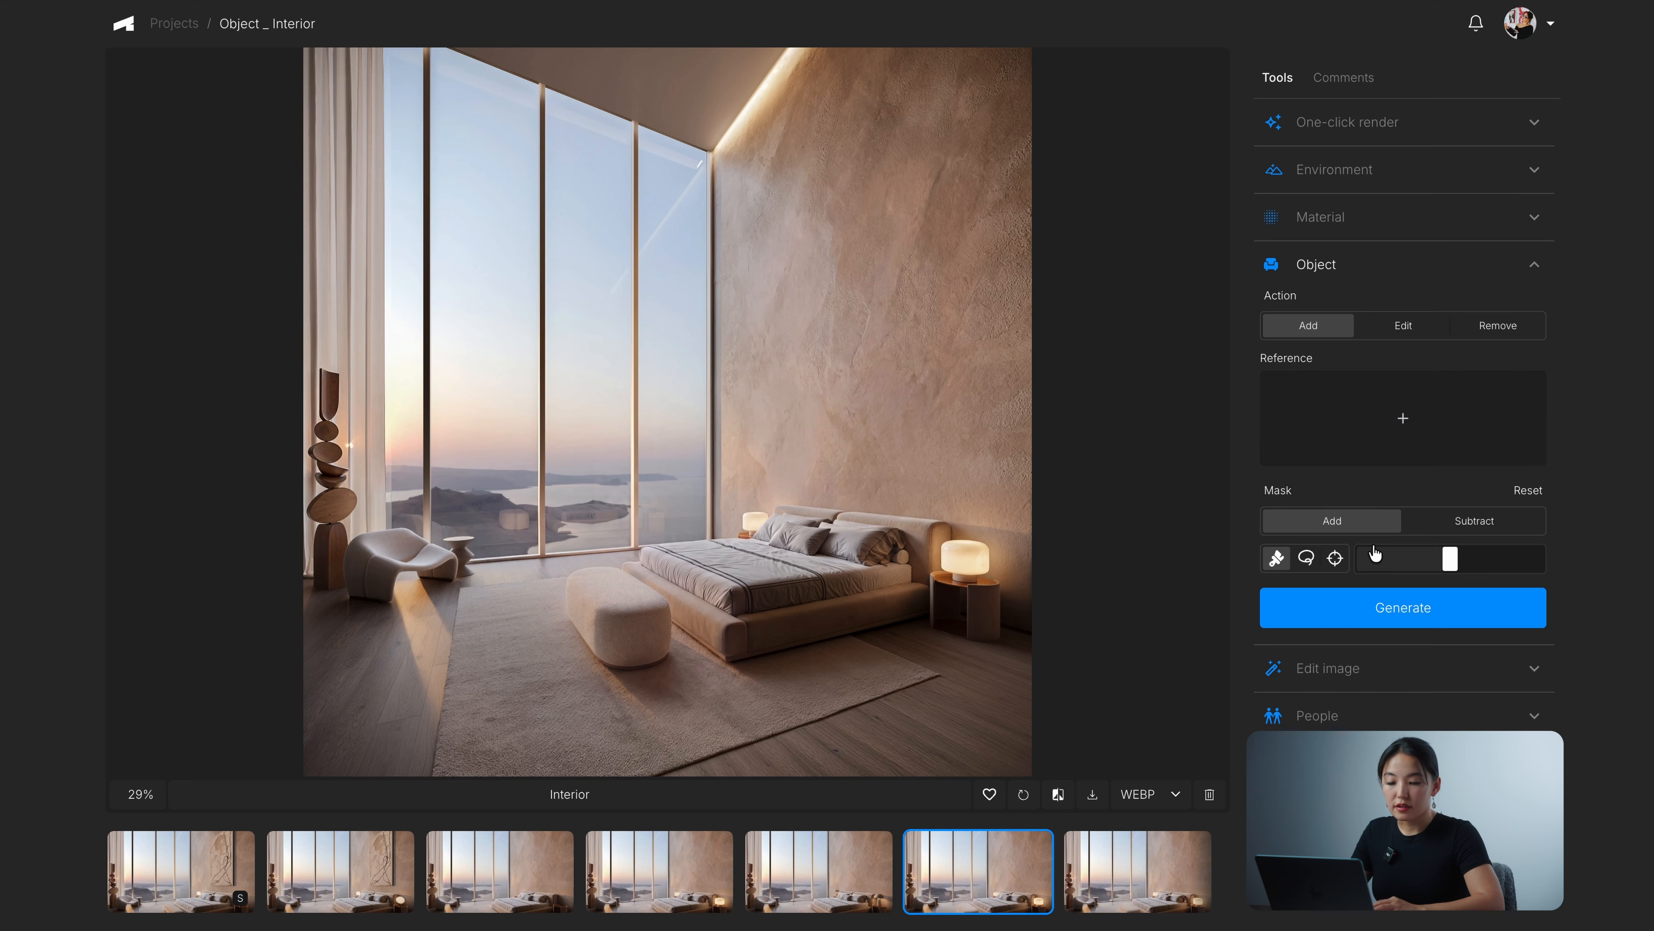
left_click(1307, 560)
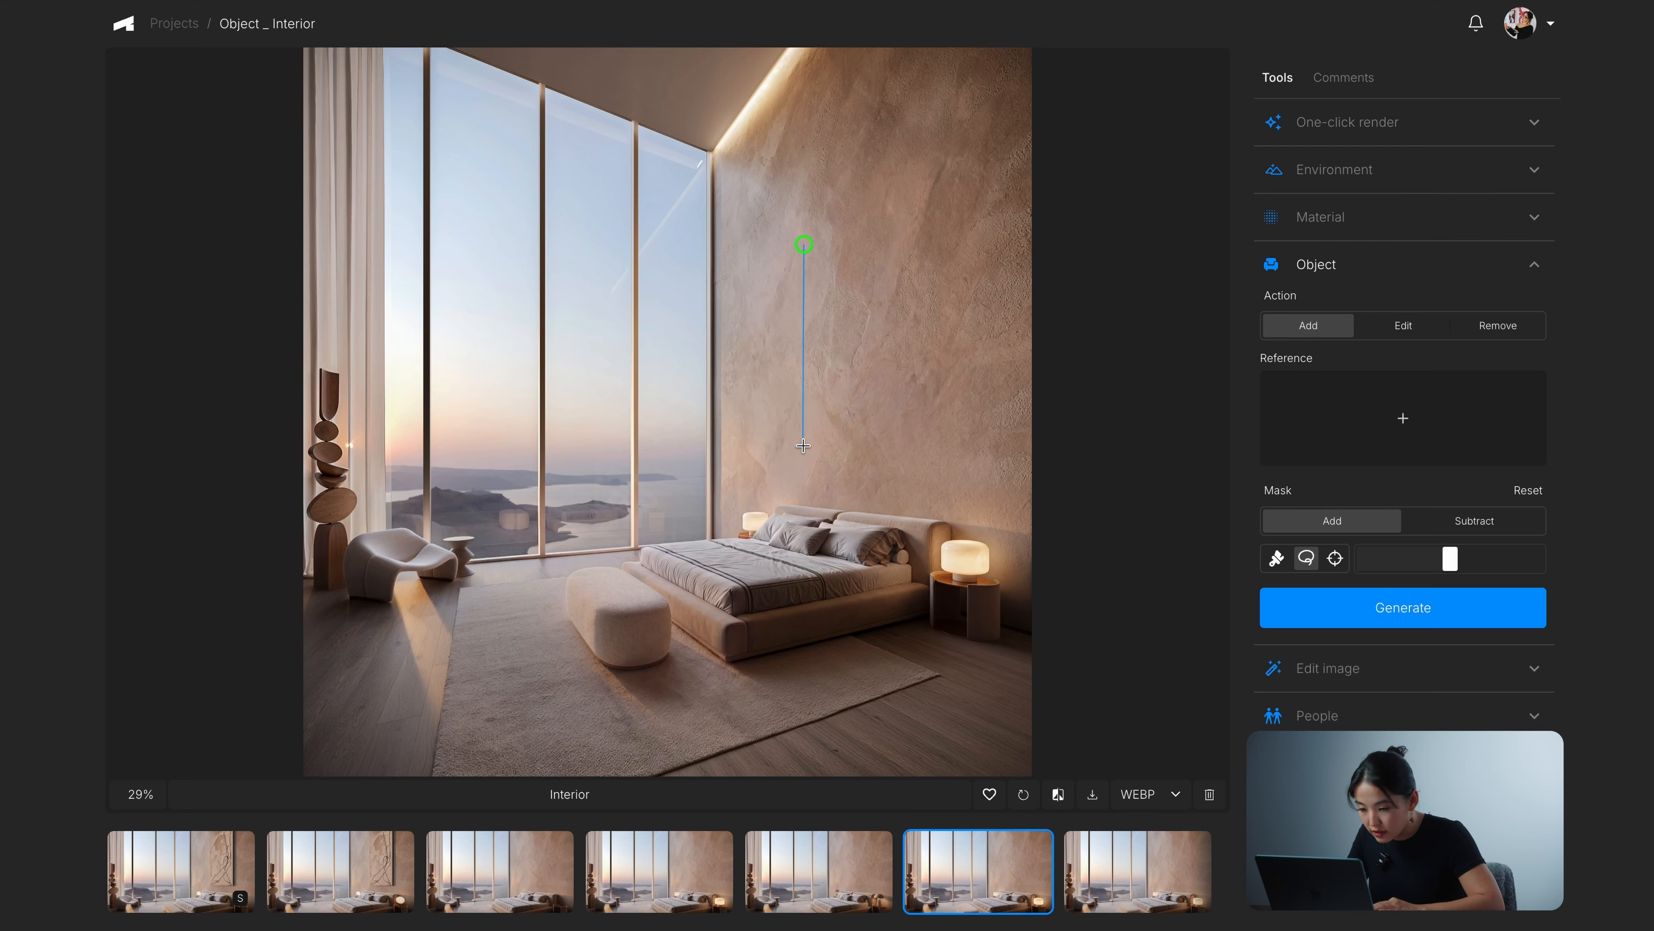
left_click(930, 457)
left_click(926, 218)
left_click(804, 247)
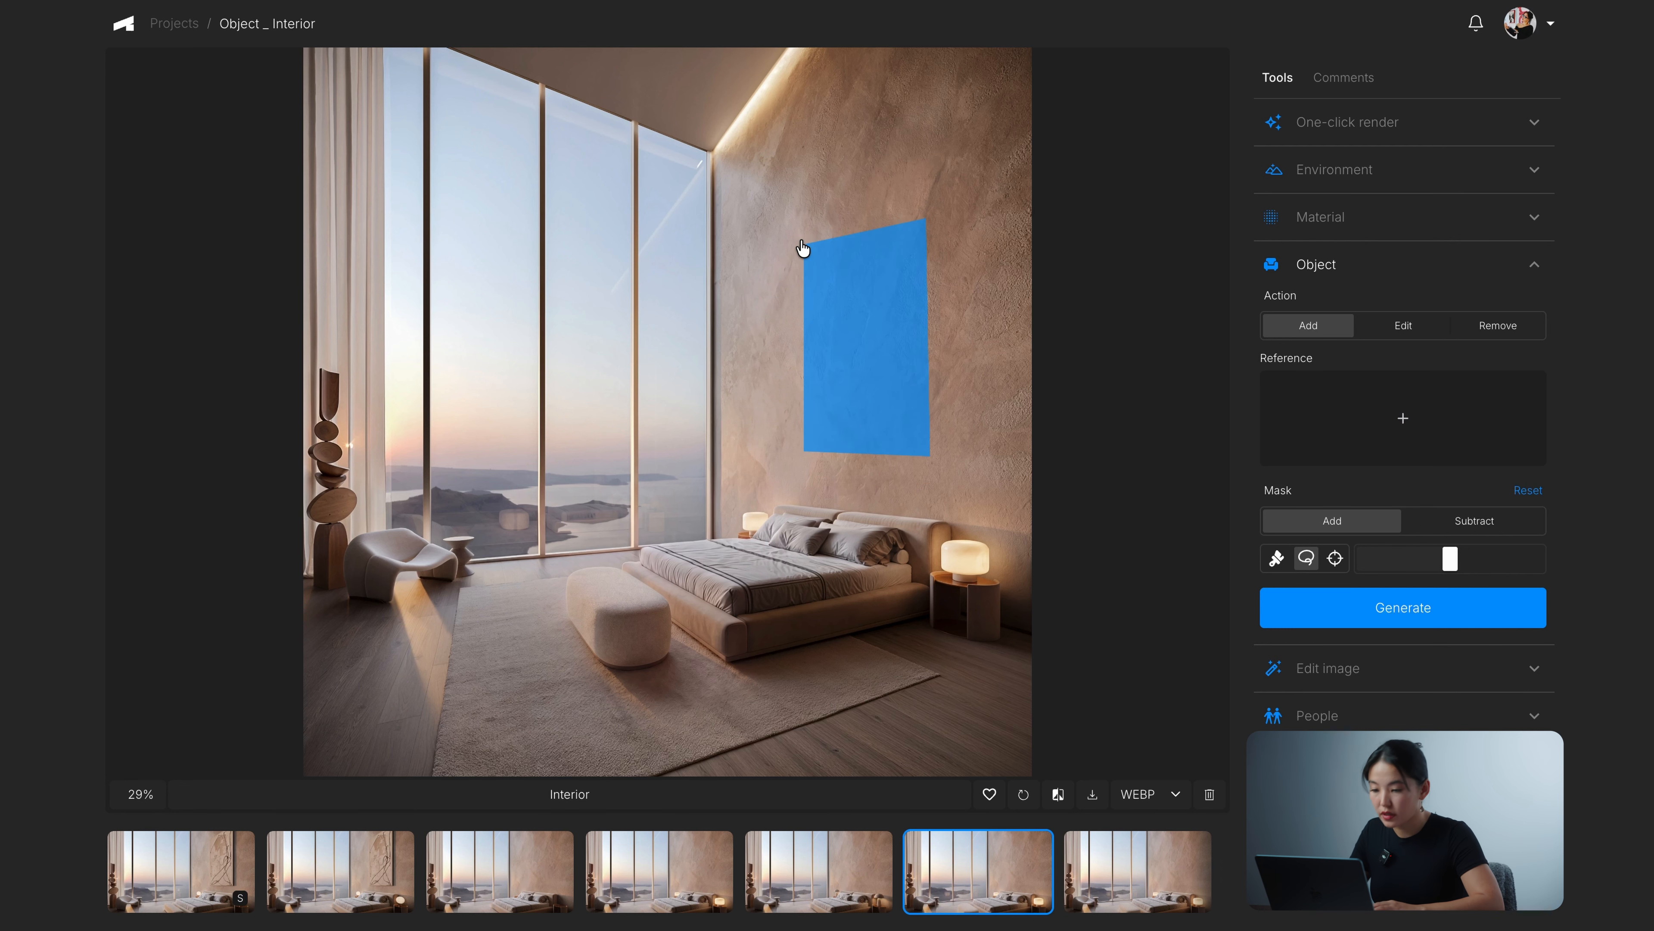
Step: Set the framed abstract painting with arch shapes as the reference for the wall mask and generate the image
left_click(1397, 424)
left_click(919, 270)
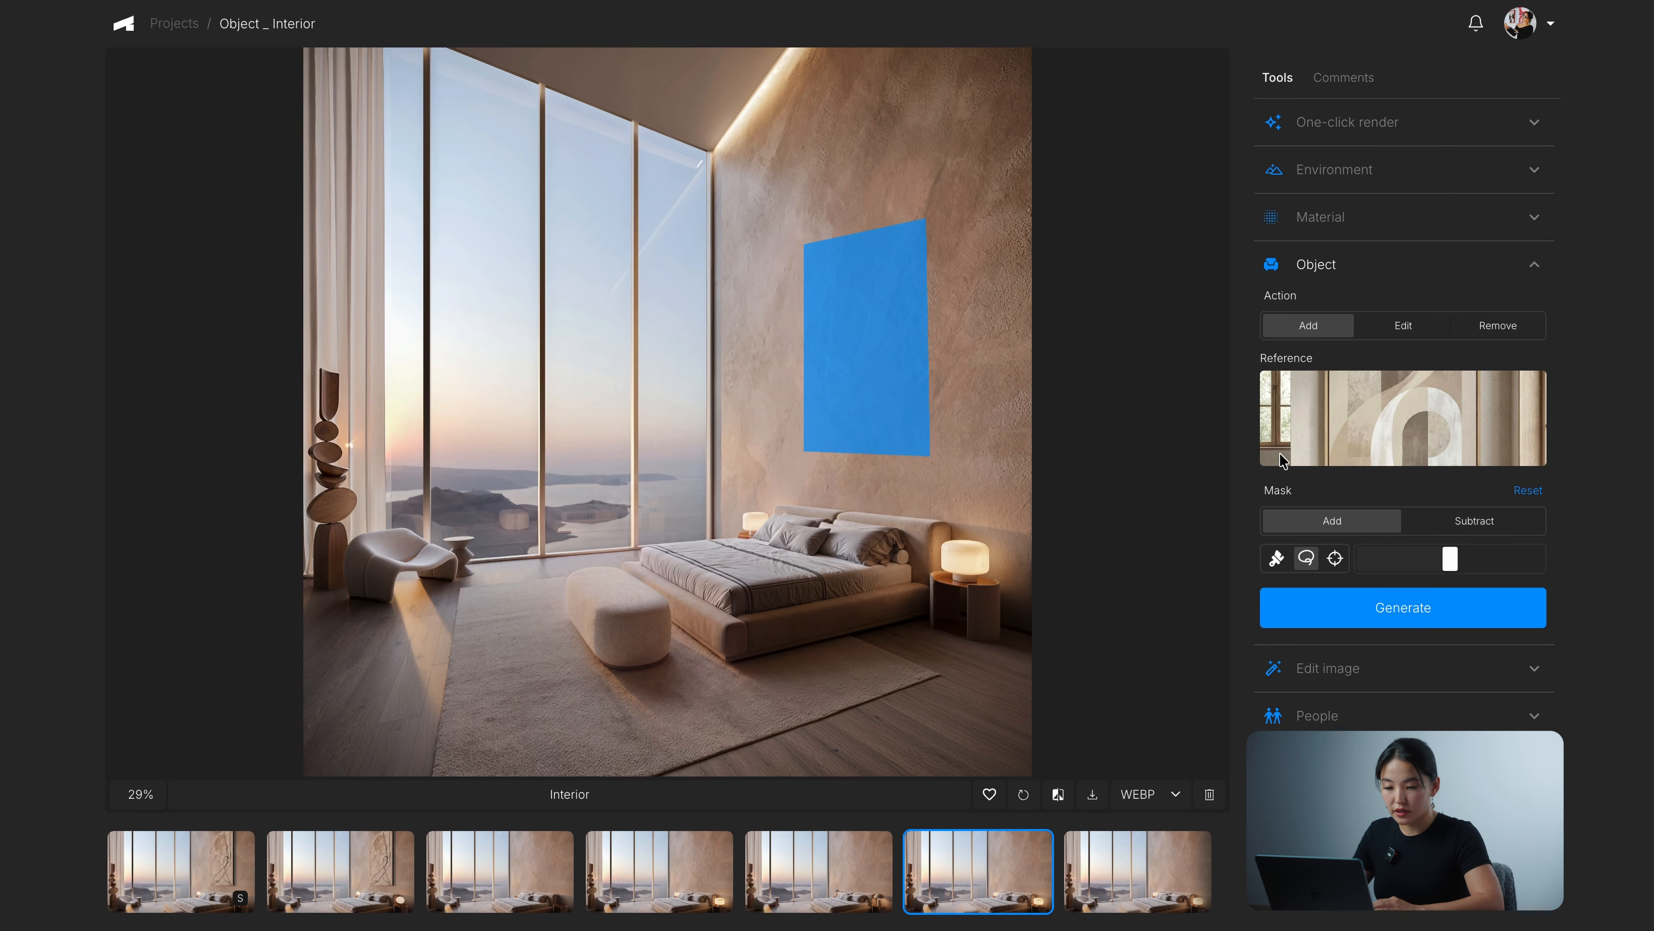
left_click(1407, 623)
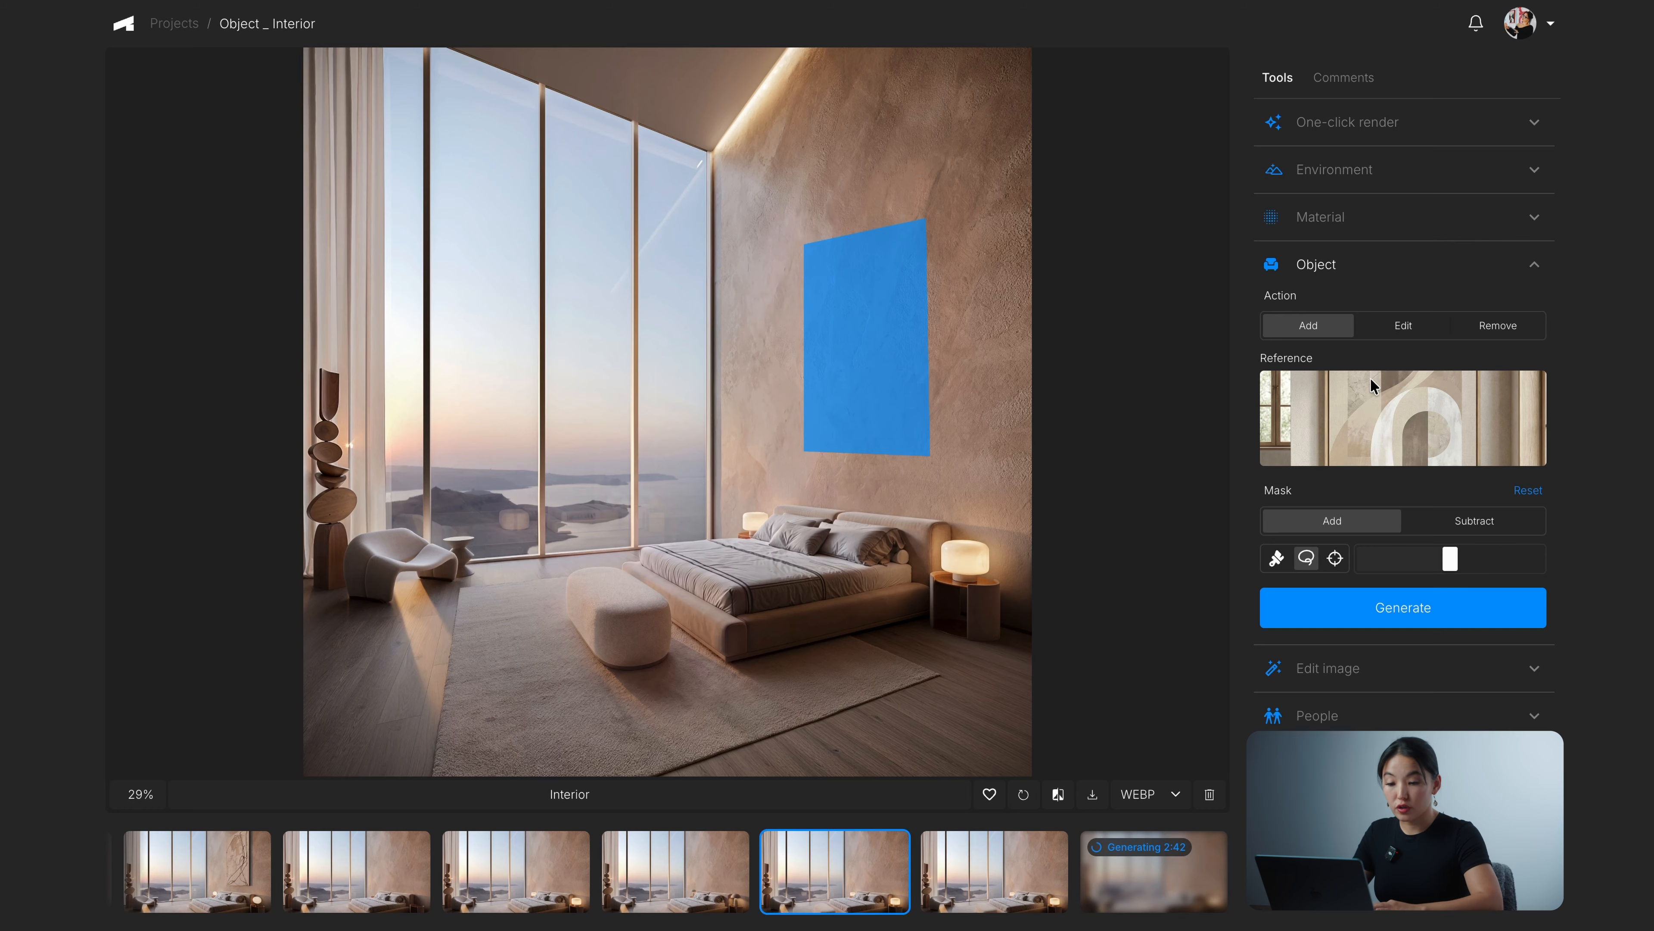
Step: Replace the reference with the beige textured plaster painting and generate another version using the same wall mask
left_click(1402, 424)
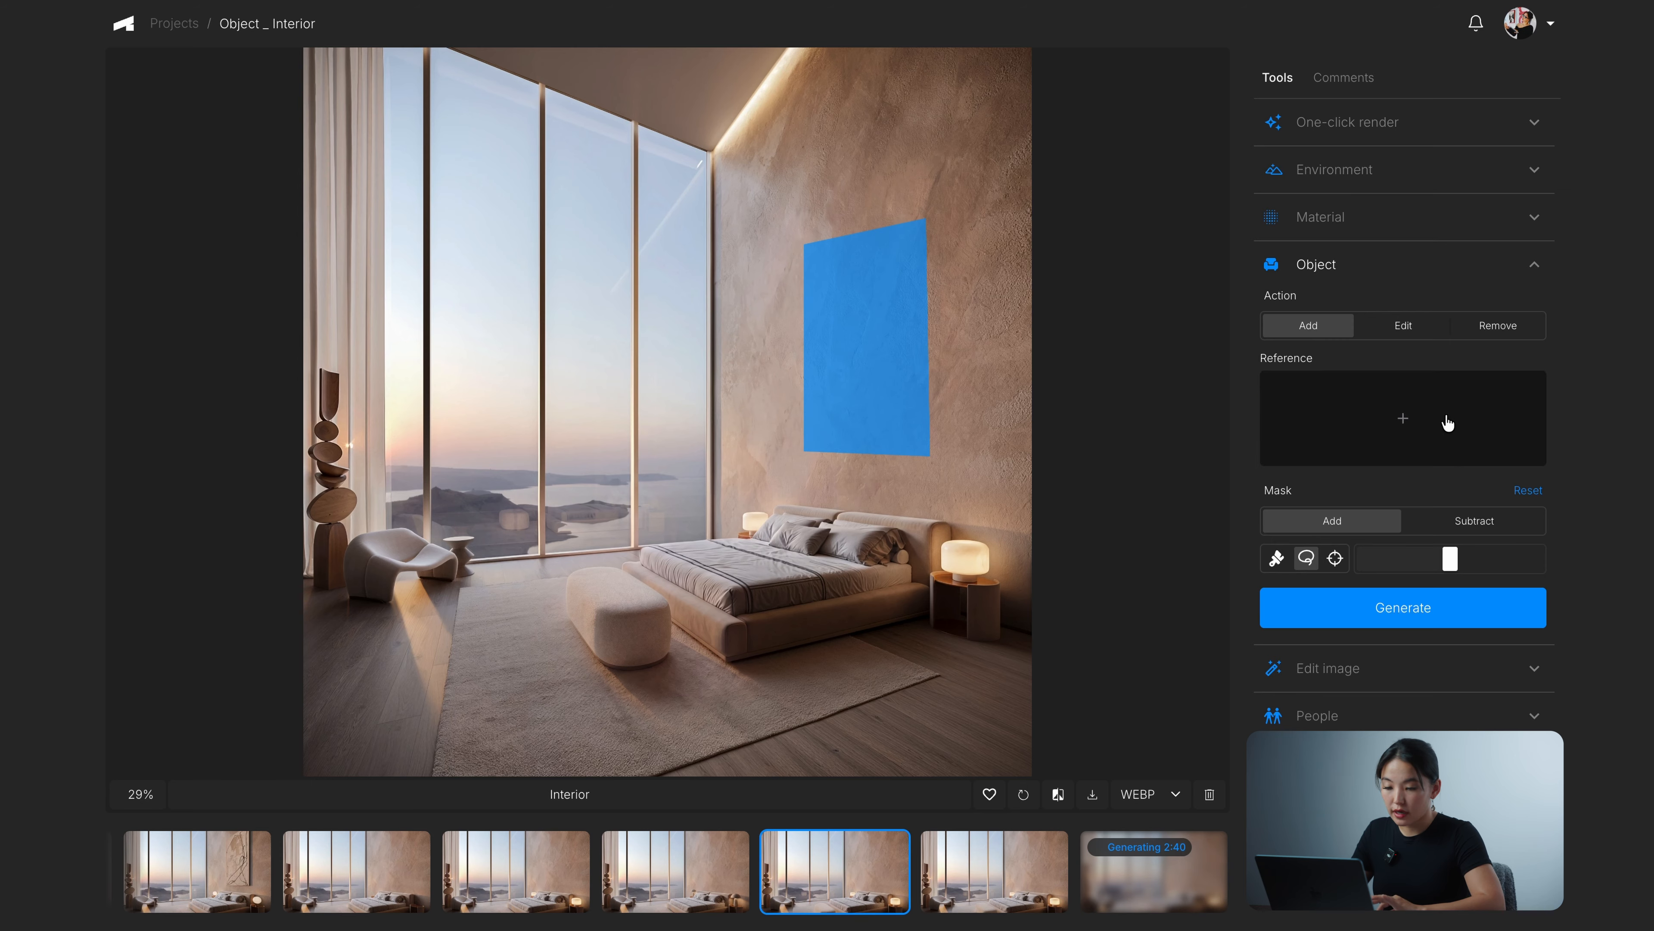
left_click(1446, 419)
left_click(1187, 238)
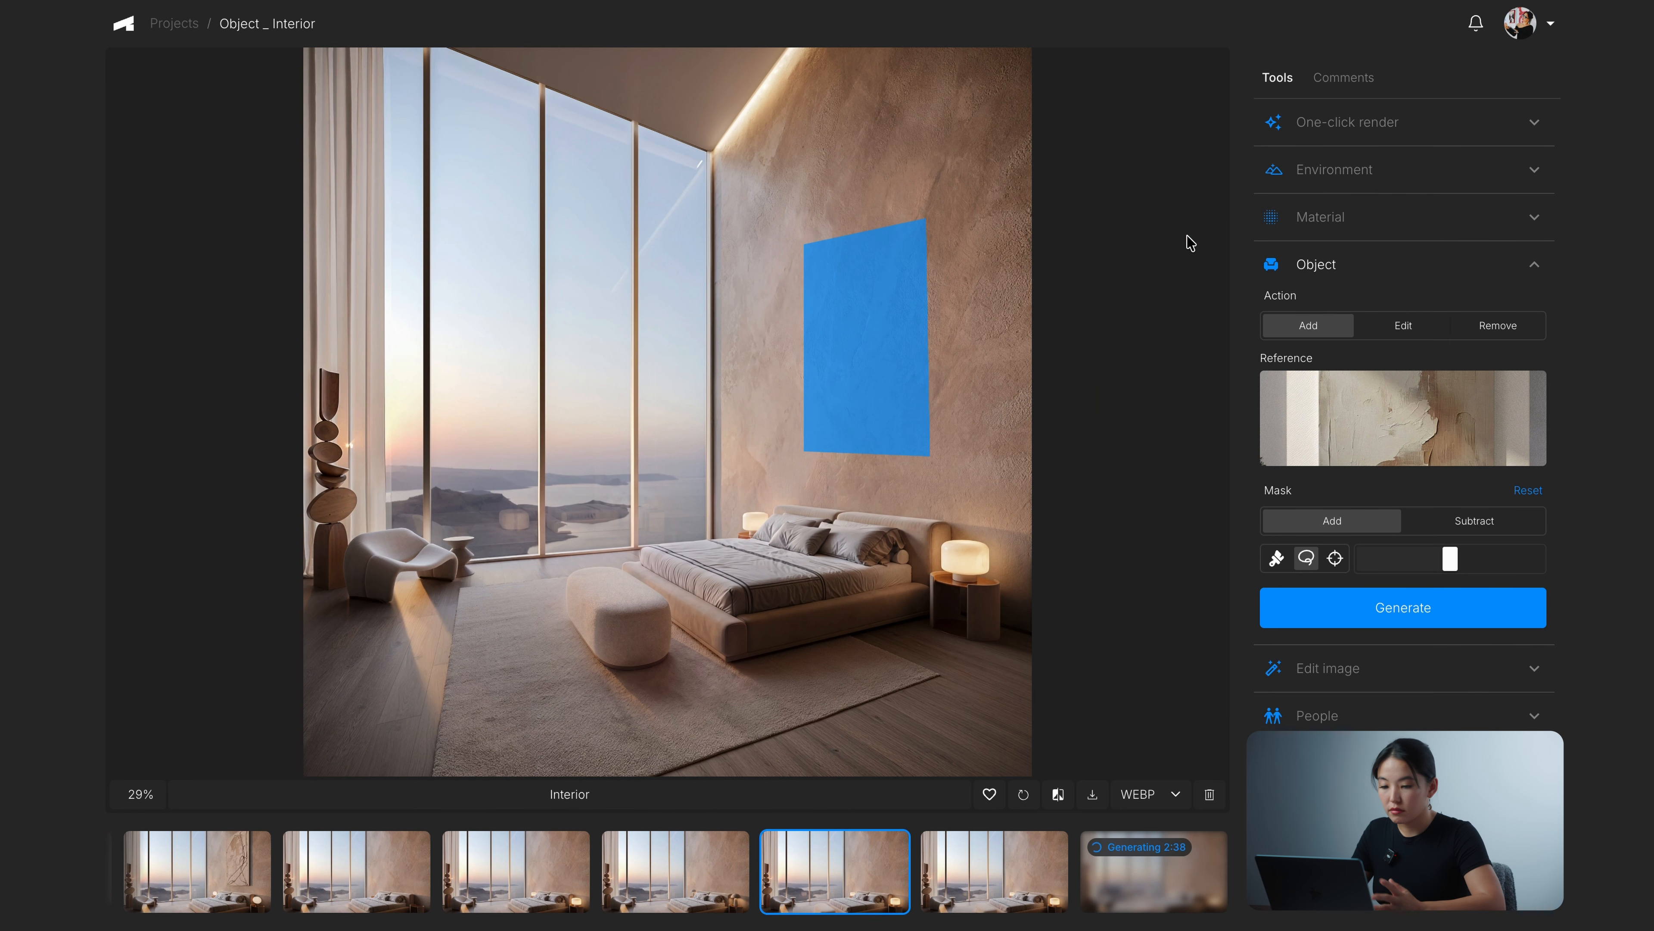
left_click(1430, 612)
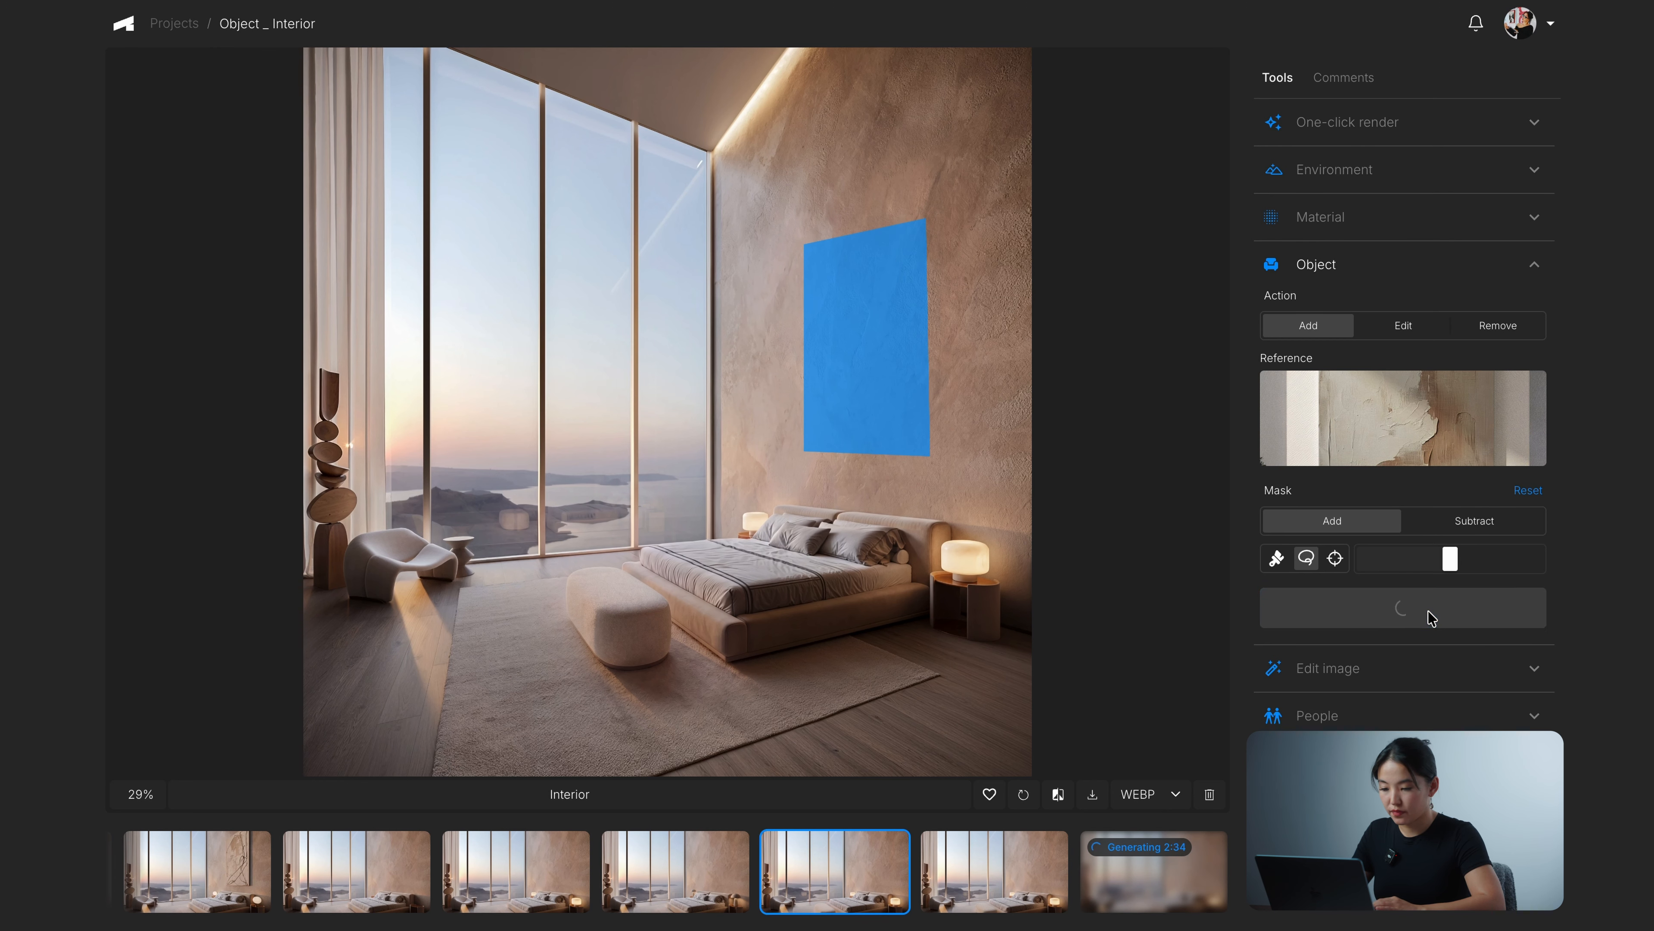
Step: Compare the framed arch painting version and the textured plaster painting version each with its previous version
left_click(996, 880)
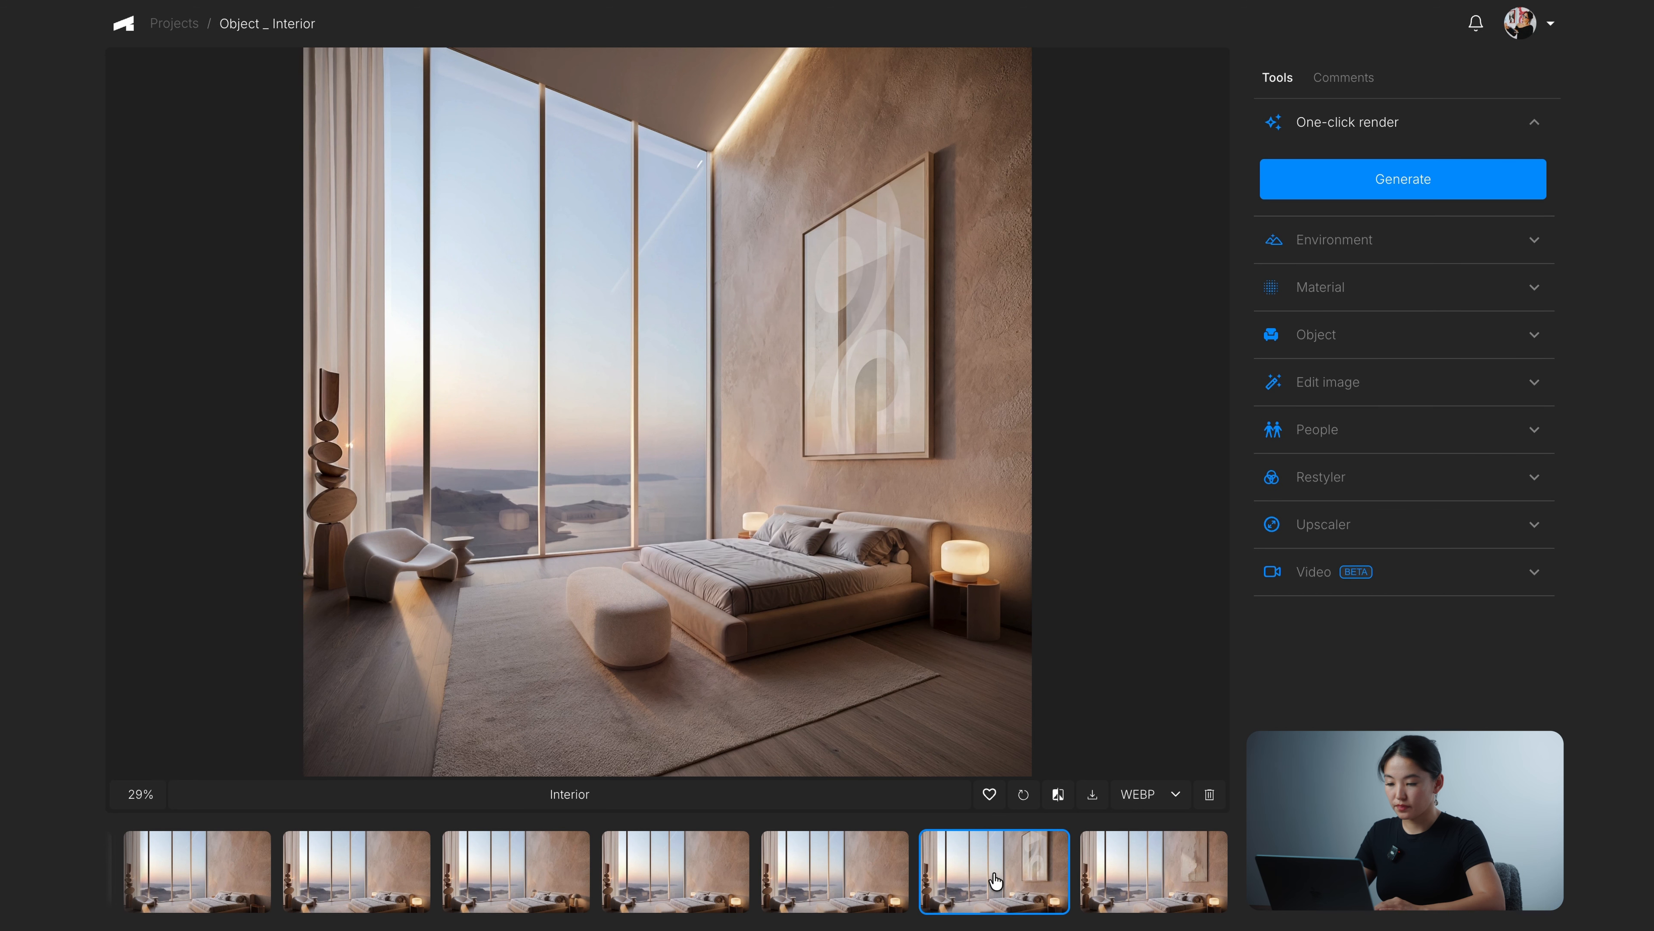
left_click(1059, 794)
mouse_move(674, 417)
left_mouse_down()
mouse_move(1016, 411)
mouse_move(493, 414)
mouse_move(825, 410)
mouse_move(983, 430)
mouse_move(897, 411)
mouse_move(542, 408)
mouse_move(990, 410)
mouse_move(680, 410)
left_mouse_up()
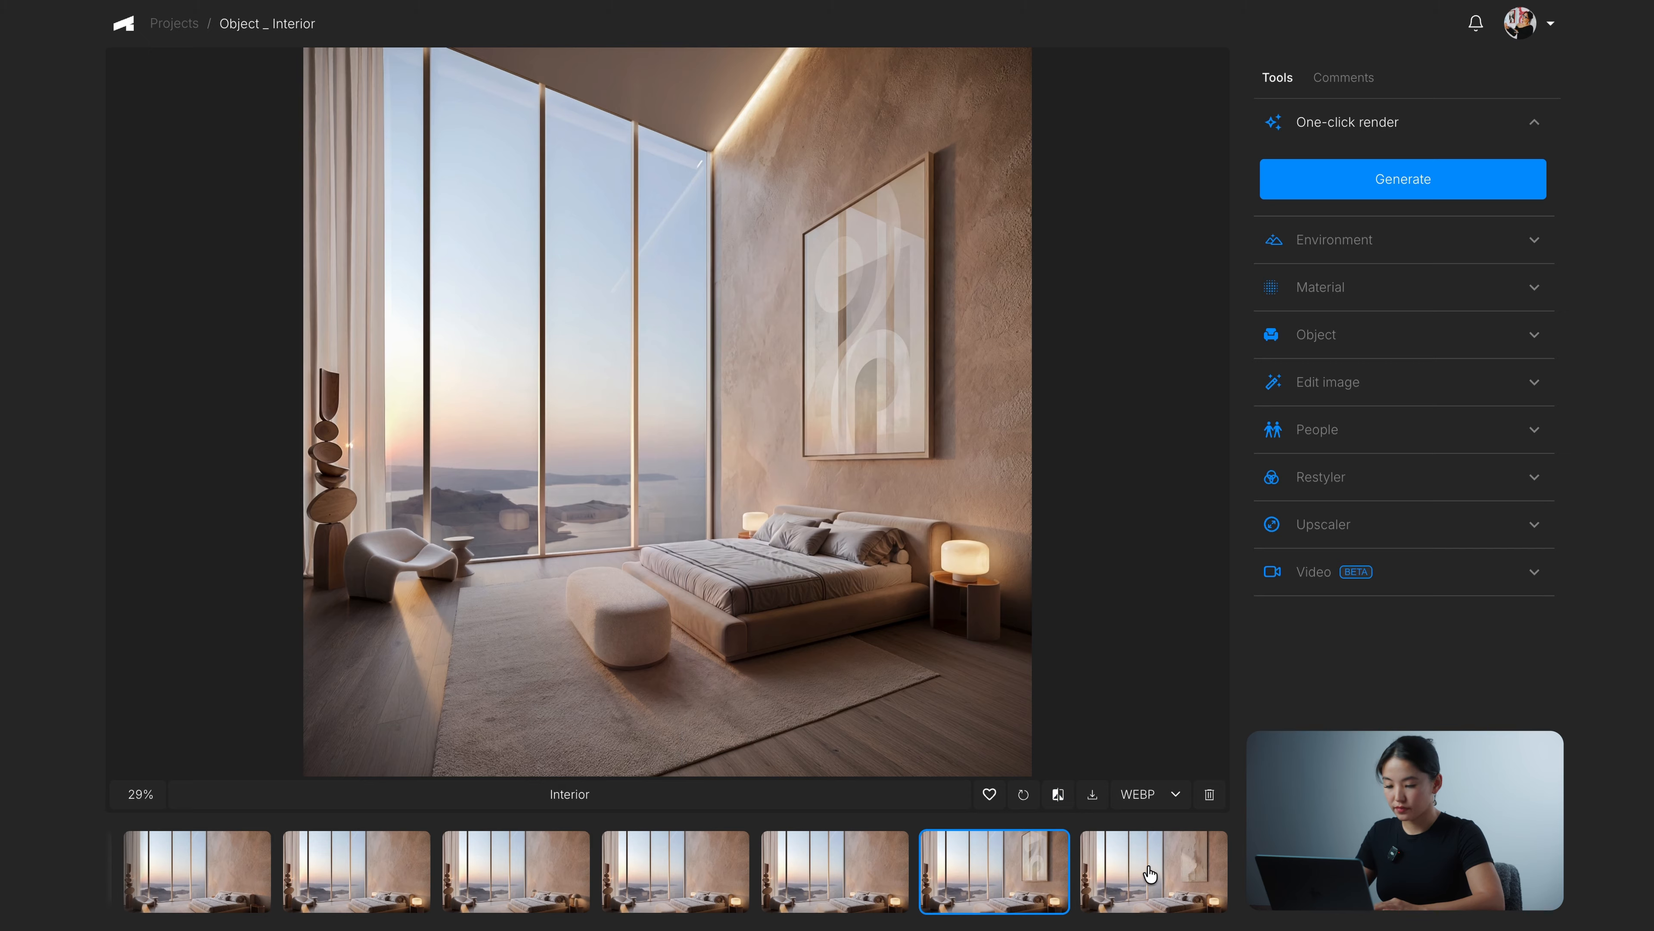
left_click(1149, 877)
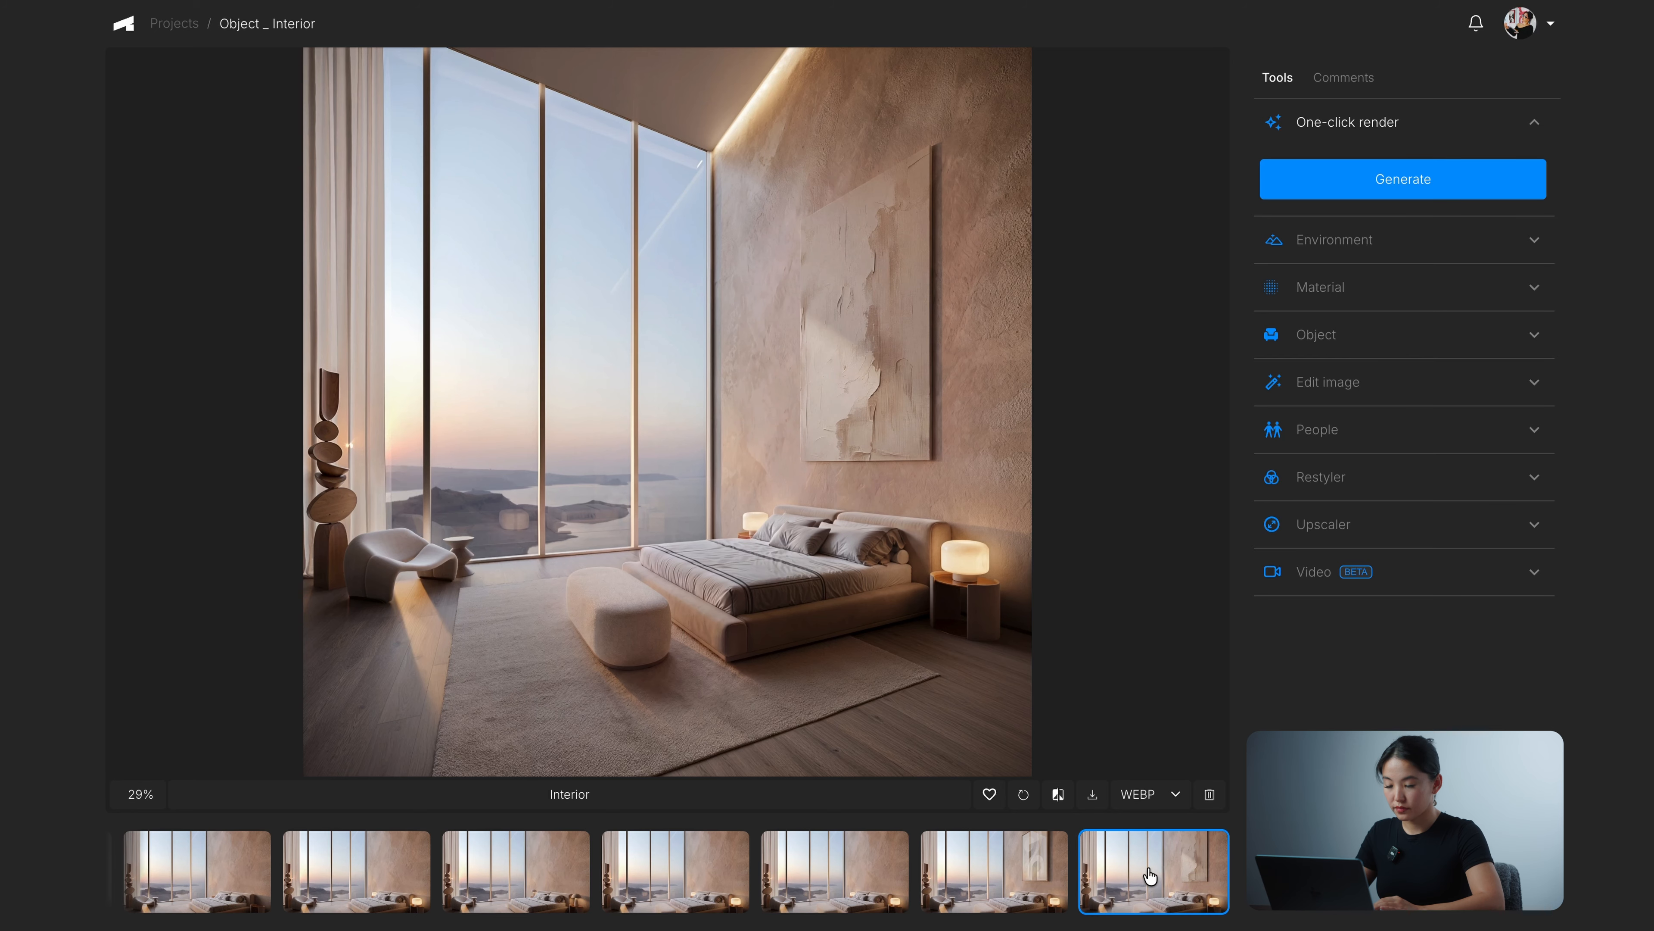
left_click(1056, 794)
left_click_drag(668, 414, 613, 450)
Step: Return to the rounded bench version without a painting and reset its wall mask in the Object tool
left_click(1332, 342)
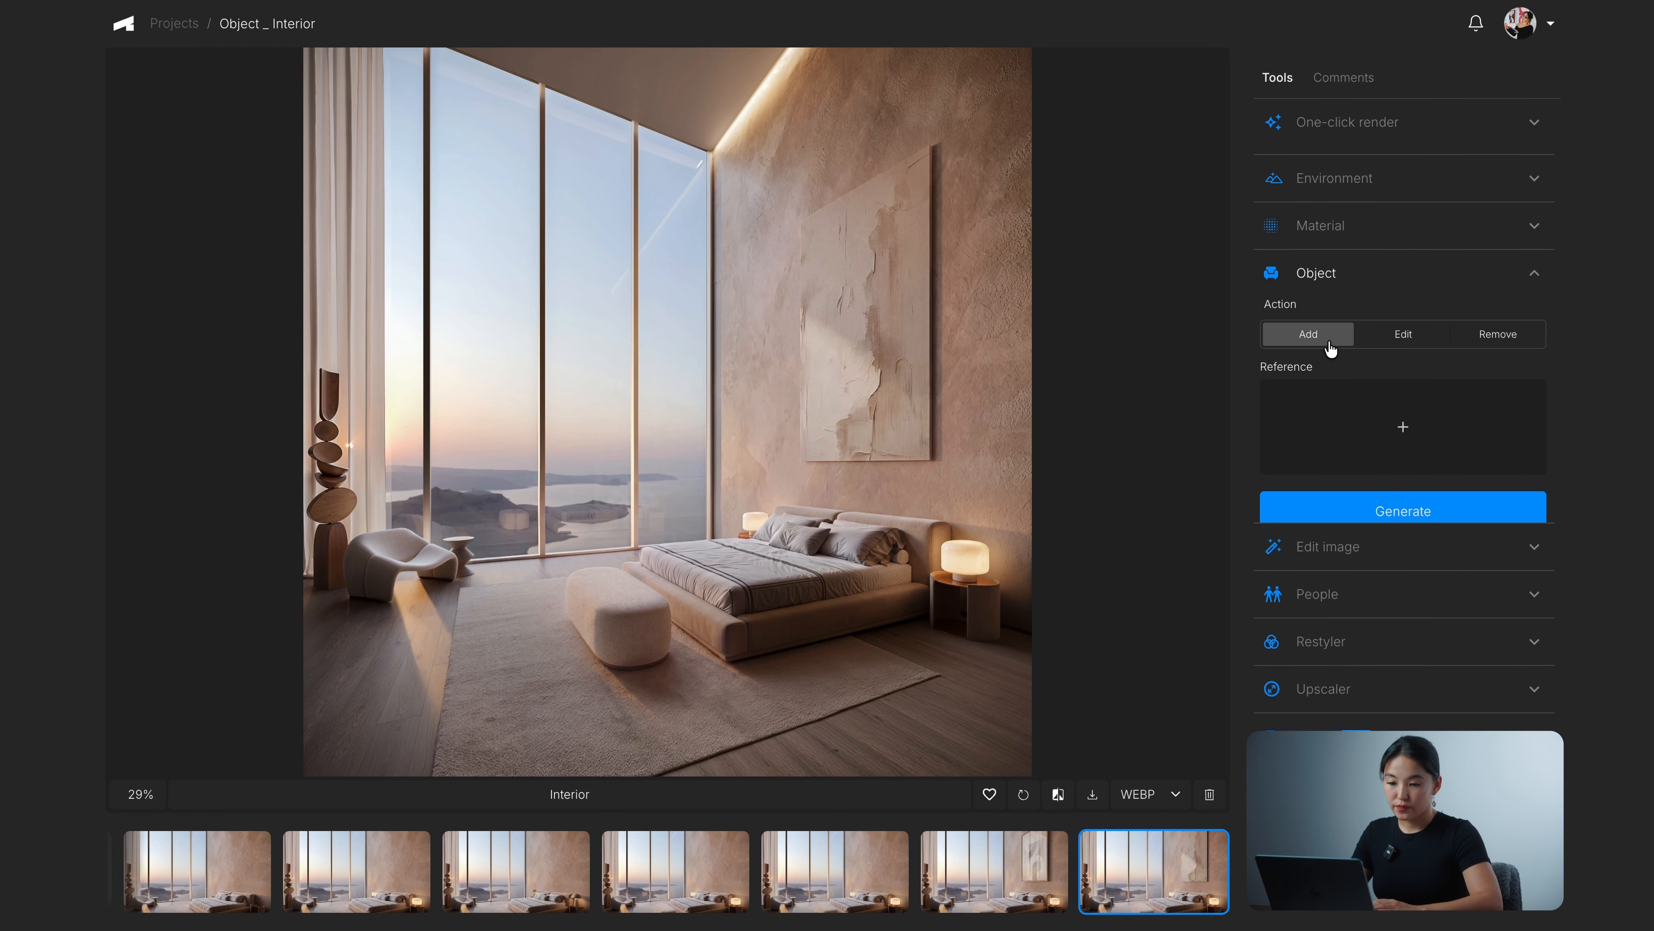
left_click(1332, 347)
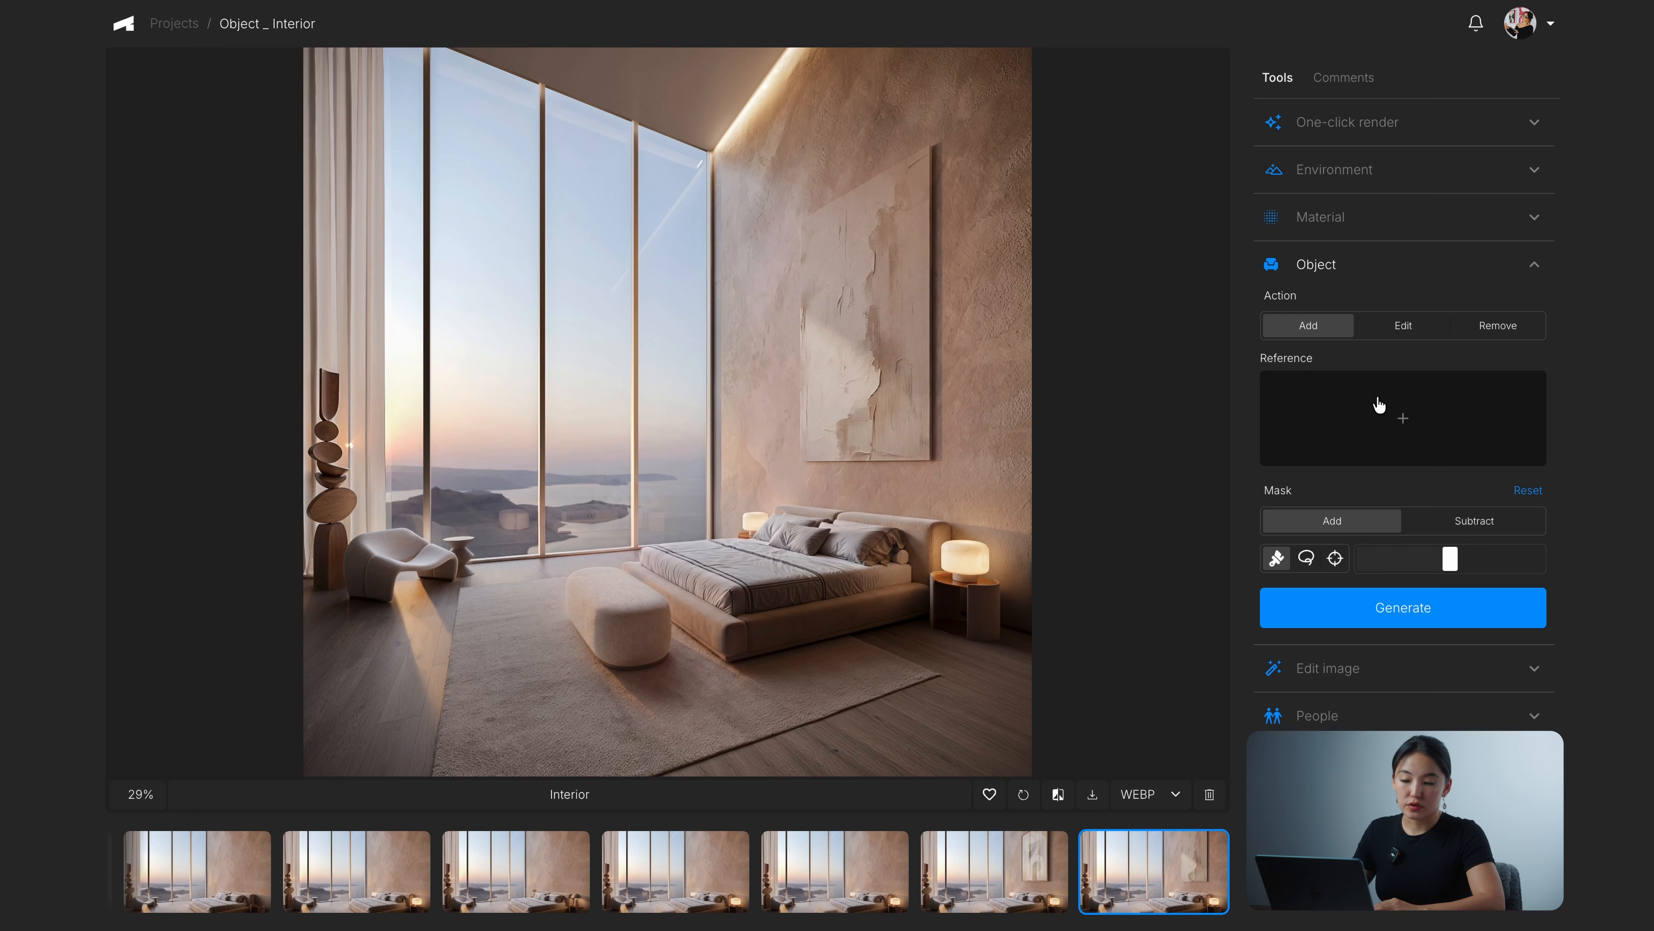
left_click(661, 881)
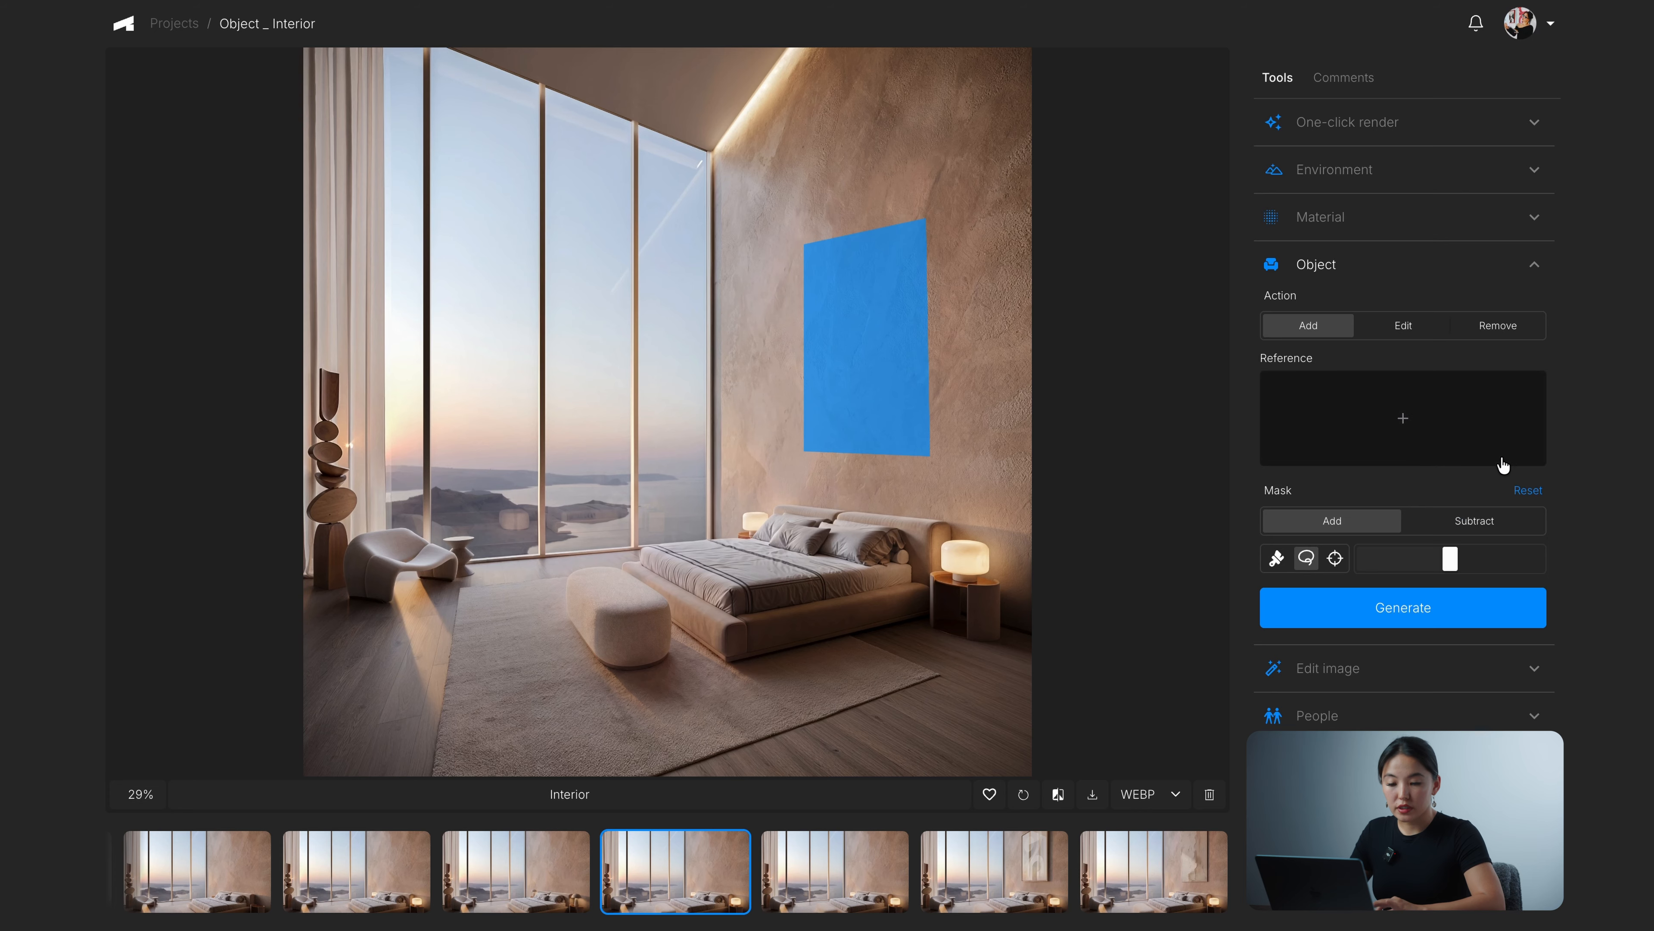
left_click(1528, 492)
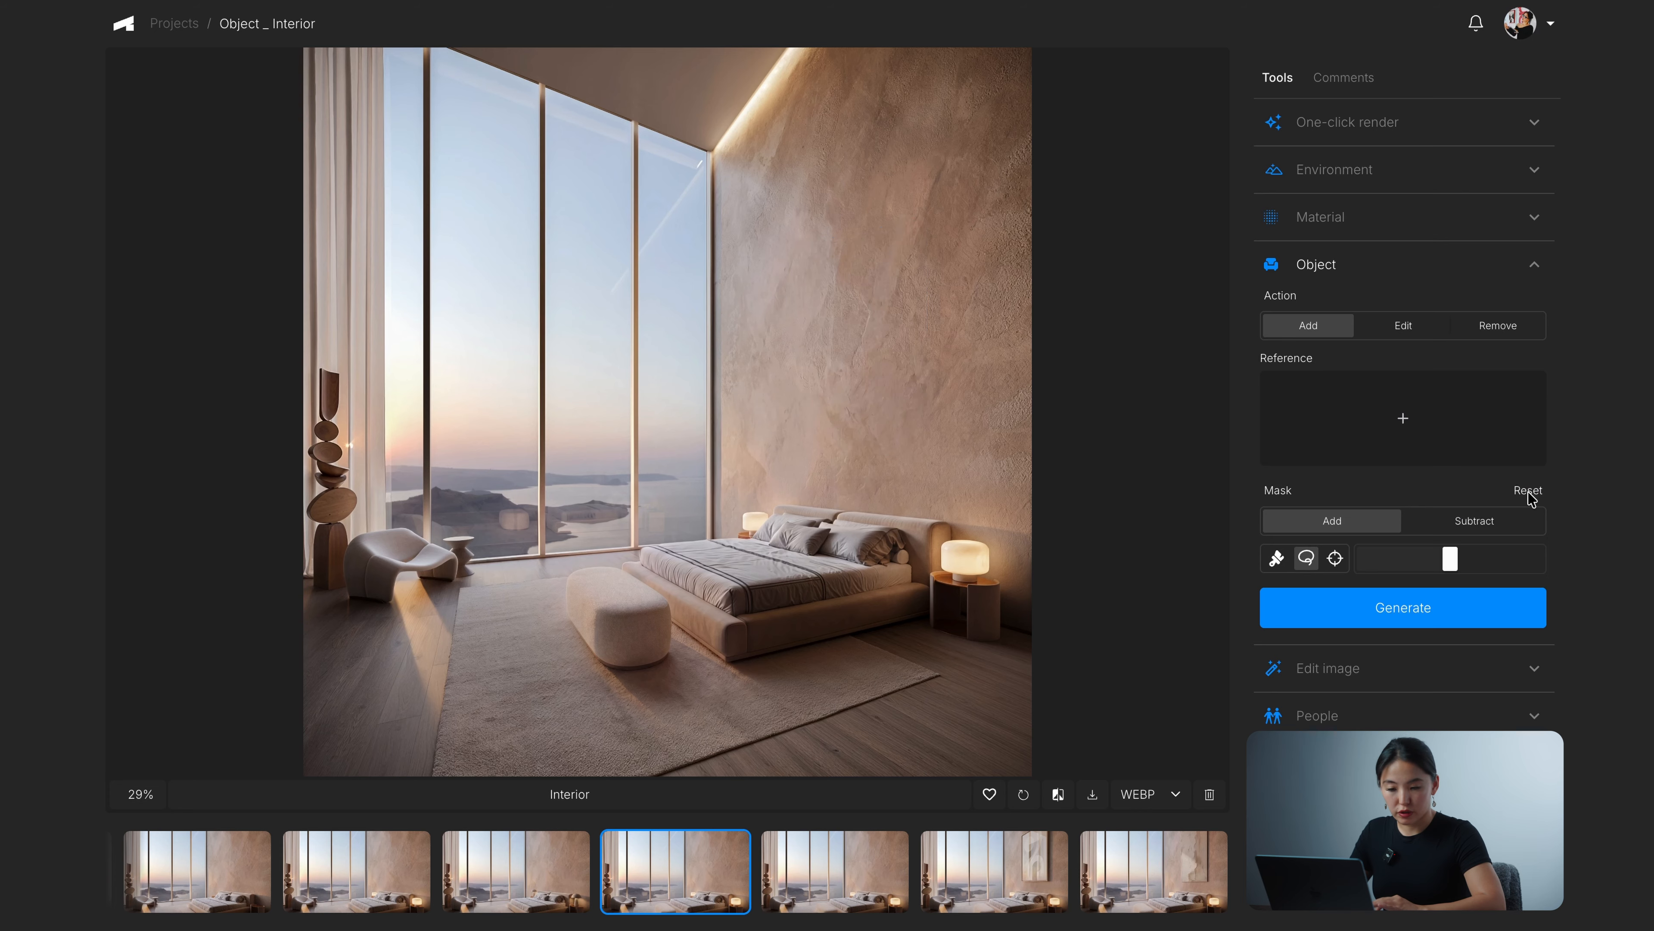
Step: Brush three separate round mask spots in a staggered arrangement on the wall above the bed, using a reduced brush size
left_click(1276, 557)
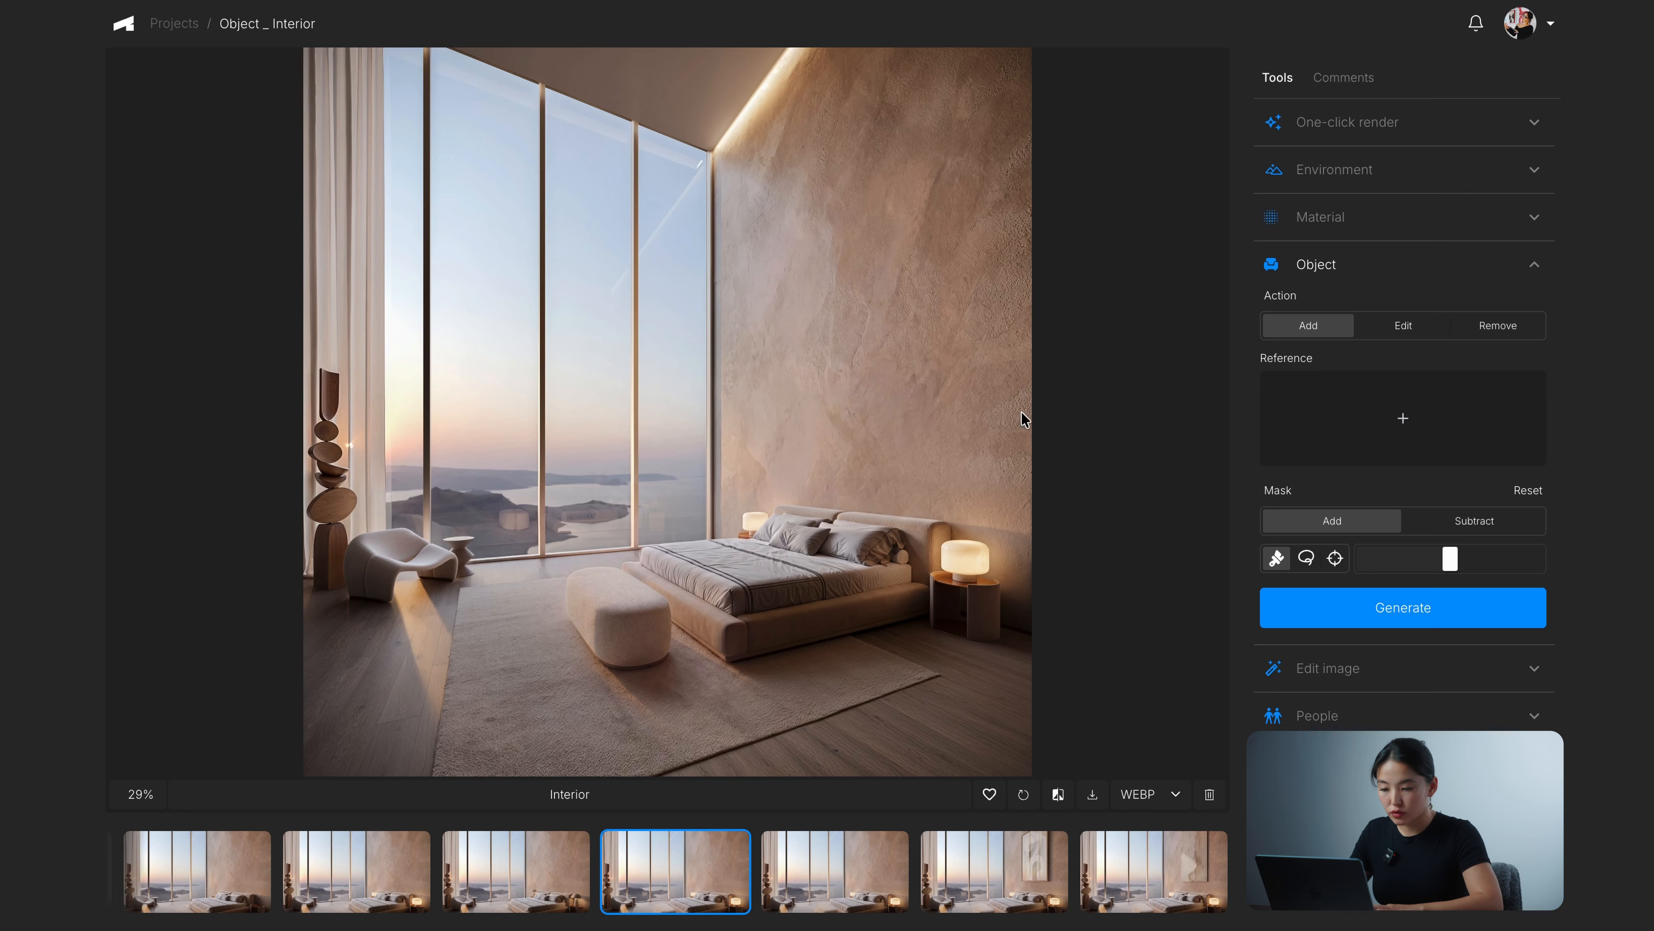
left_click_drag(1449, 558, 1410, 559)
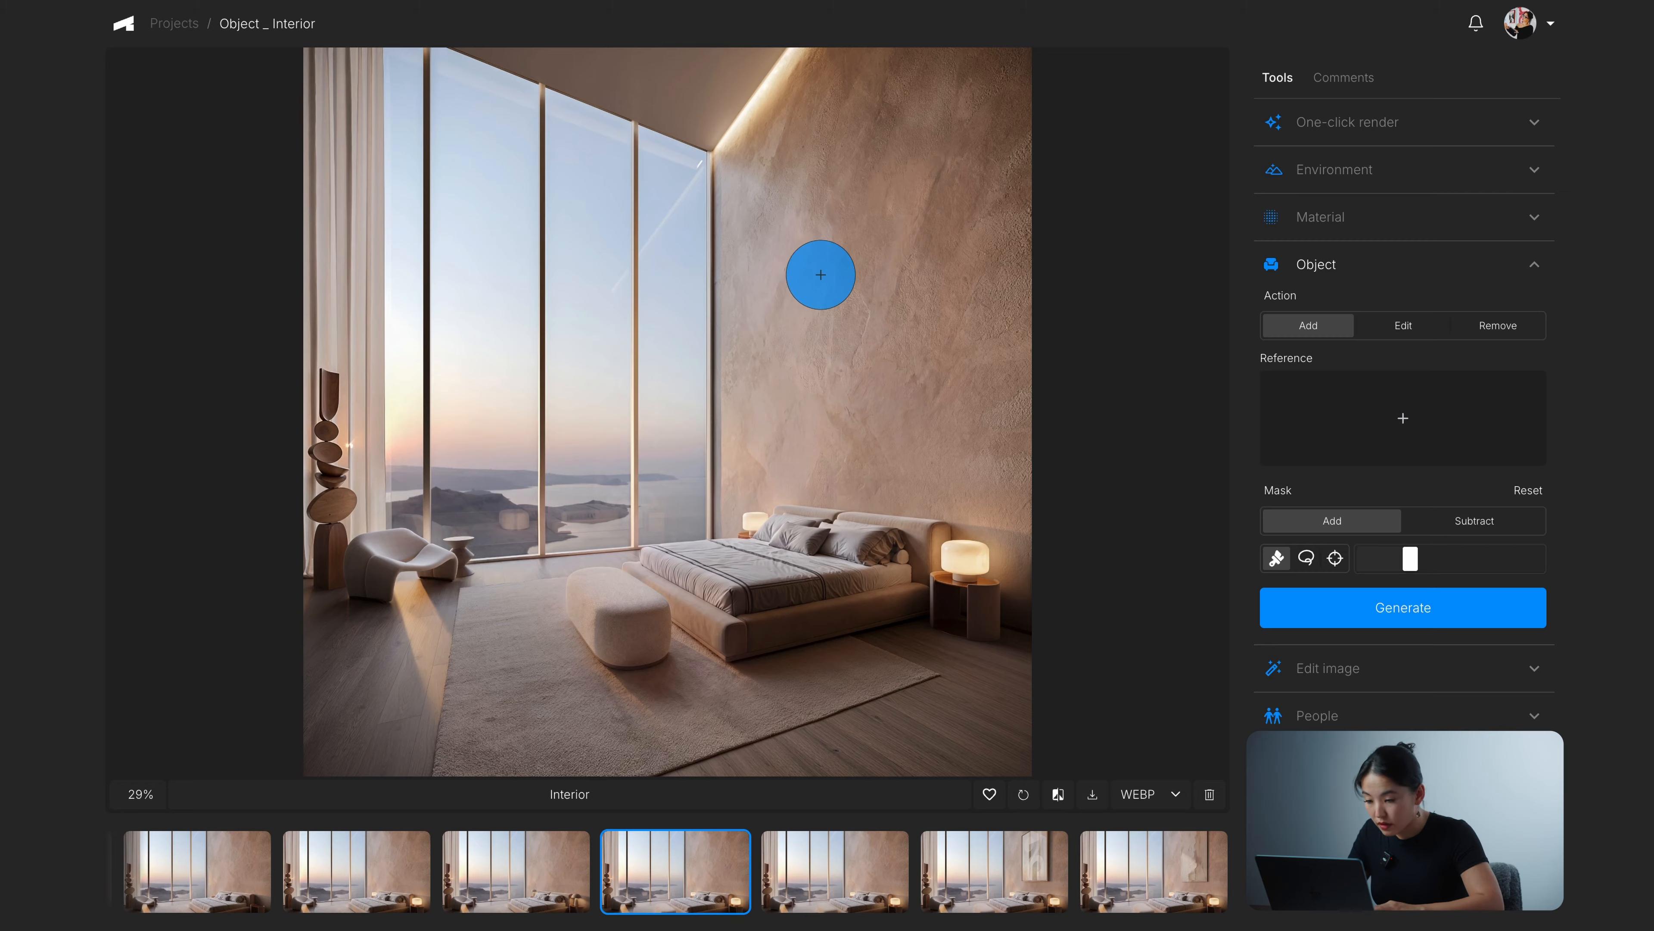
left_click(822, 279)
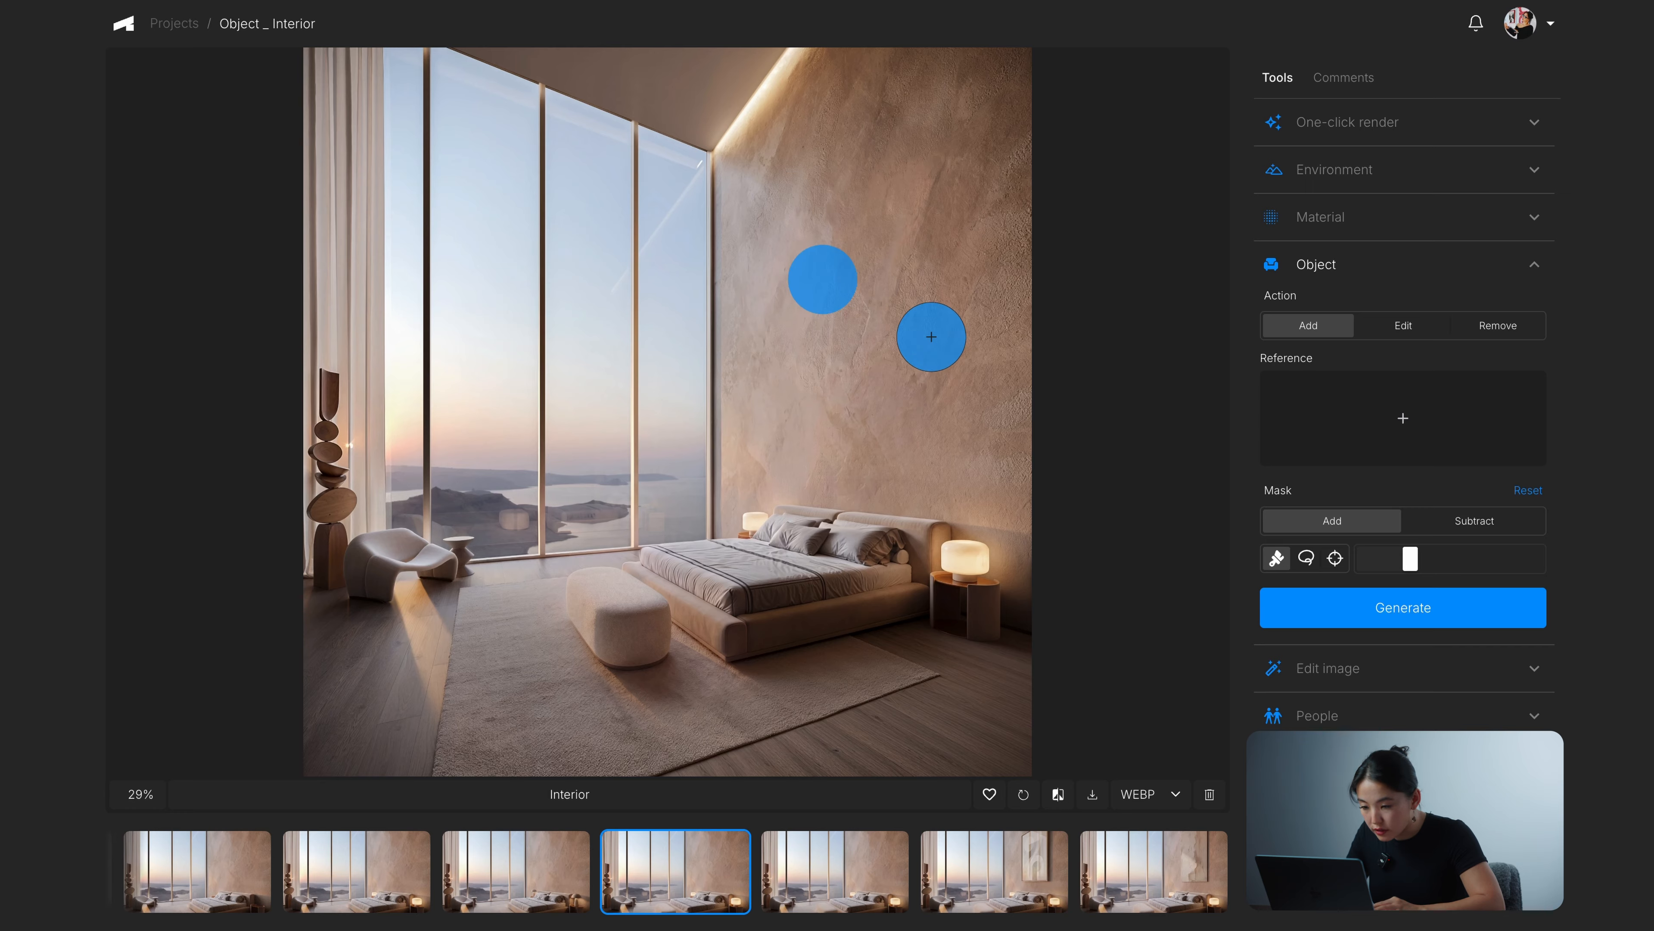
left_click(917, 357)
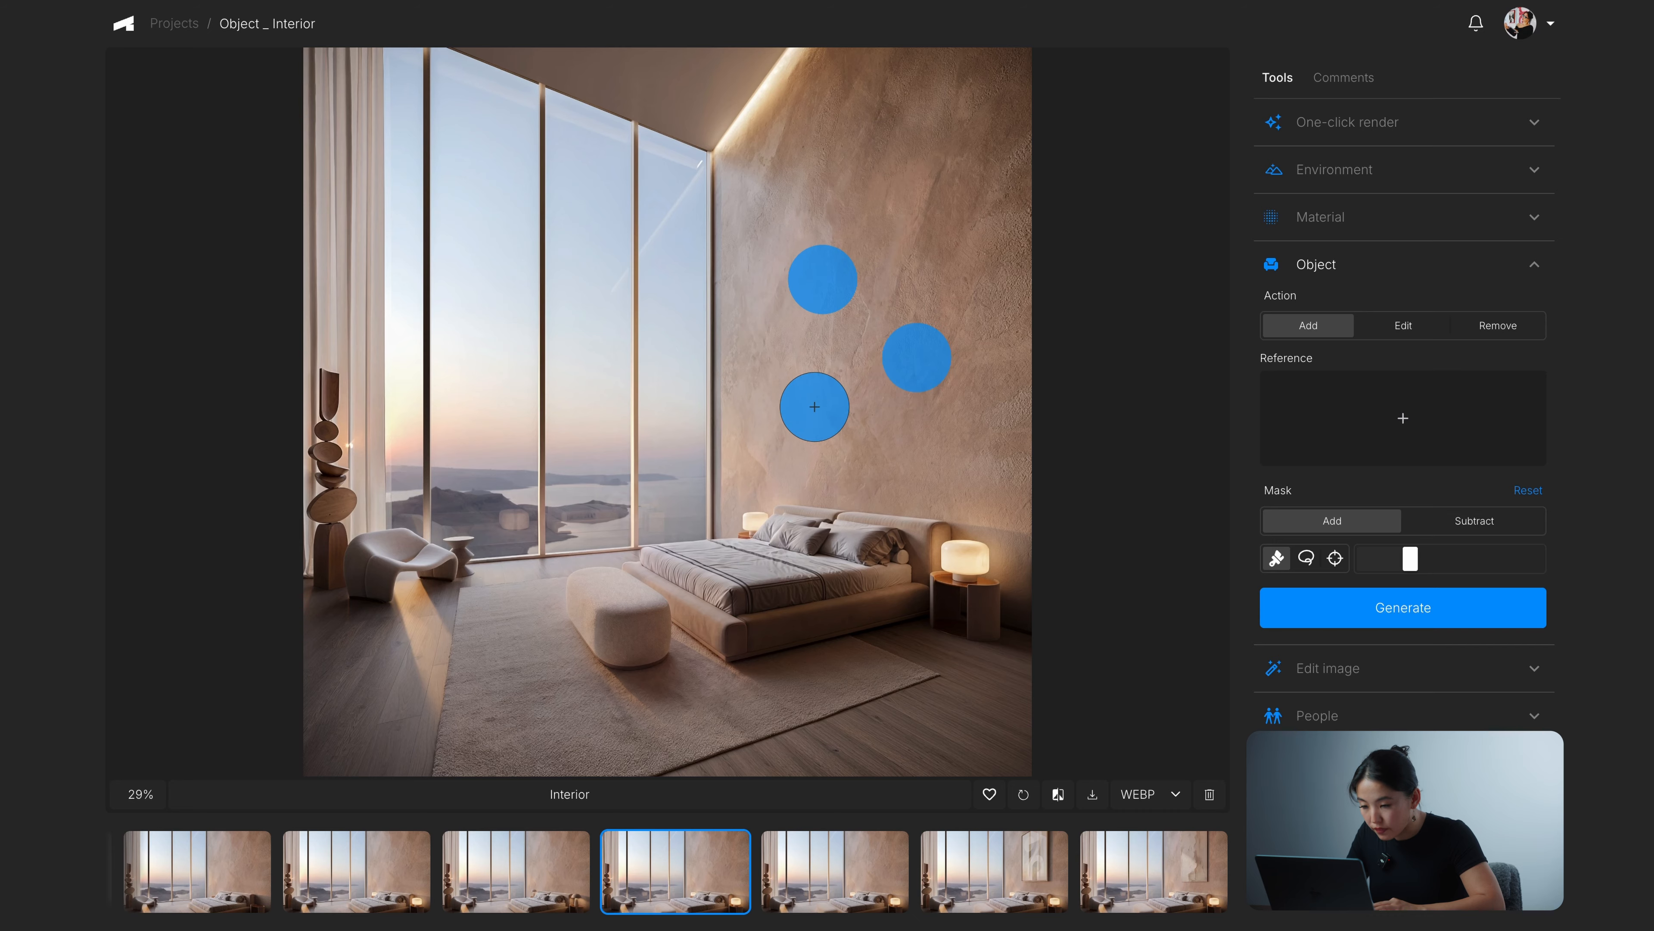
left_click(813, 407)
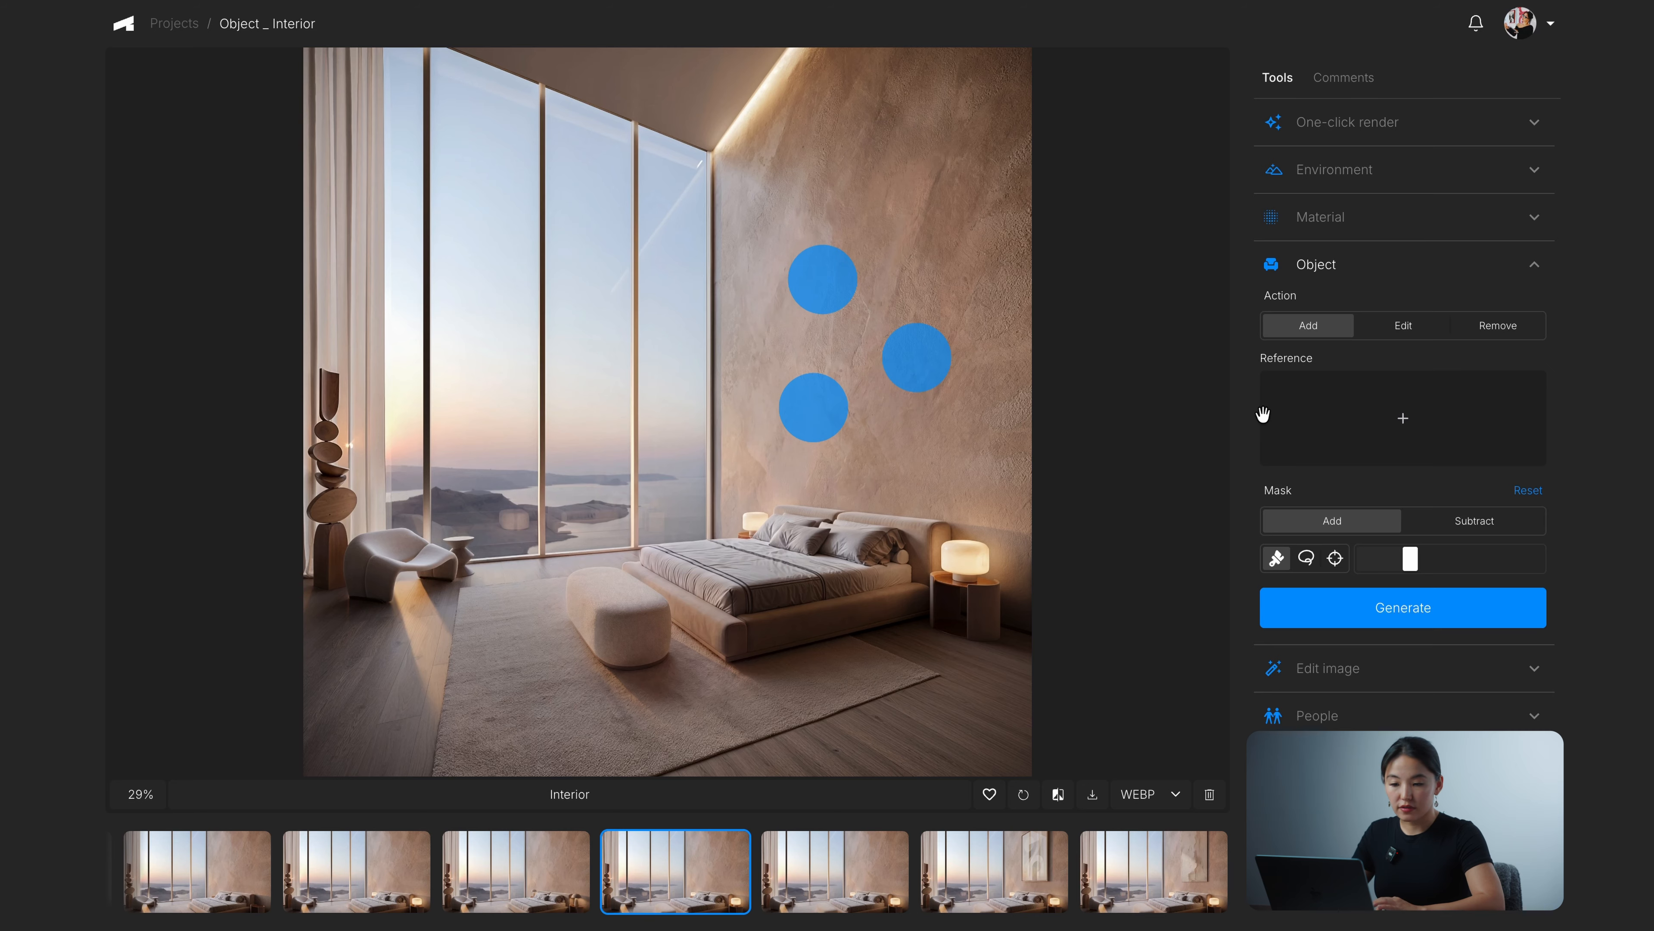
Step: Use the round copper wall lights image as the reference, generate the three lamps on the wall mask and compare with the previous version
left_click(1436, 436)
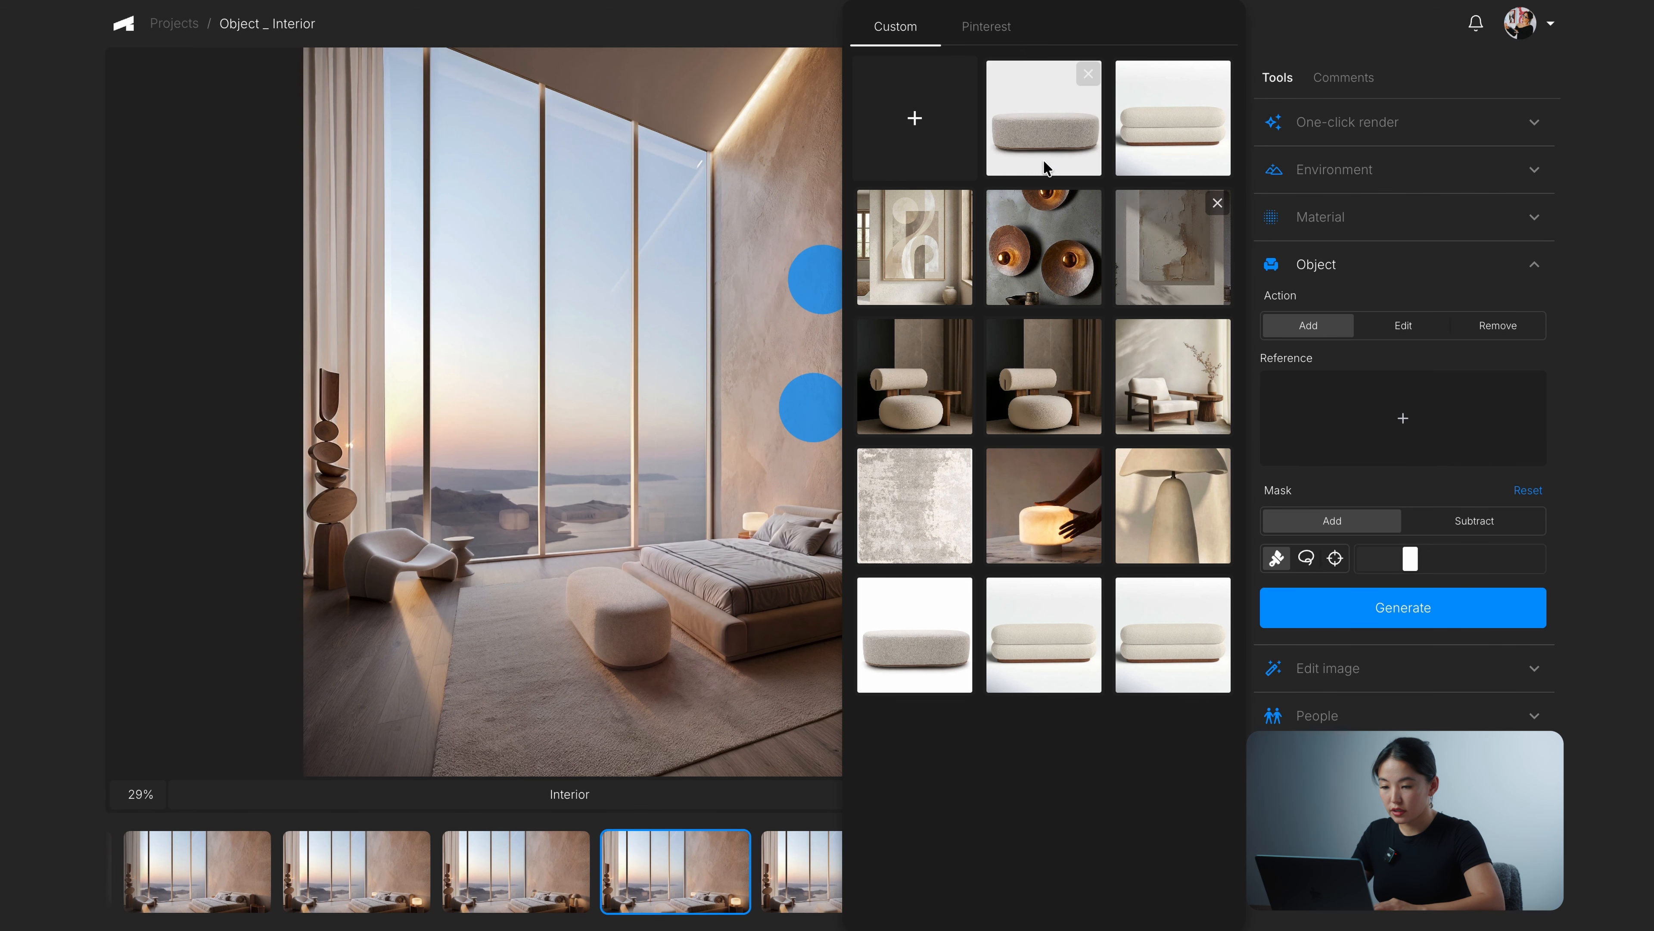
left_click(1046, 278)
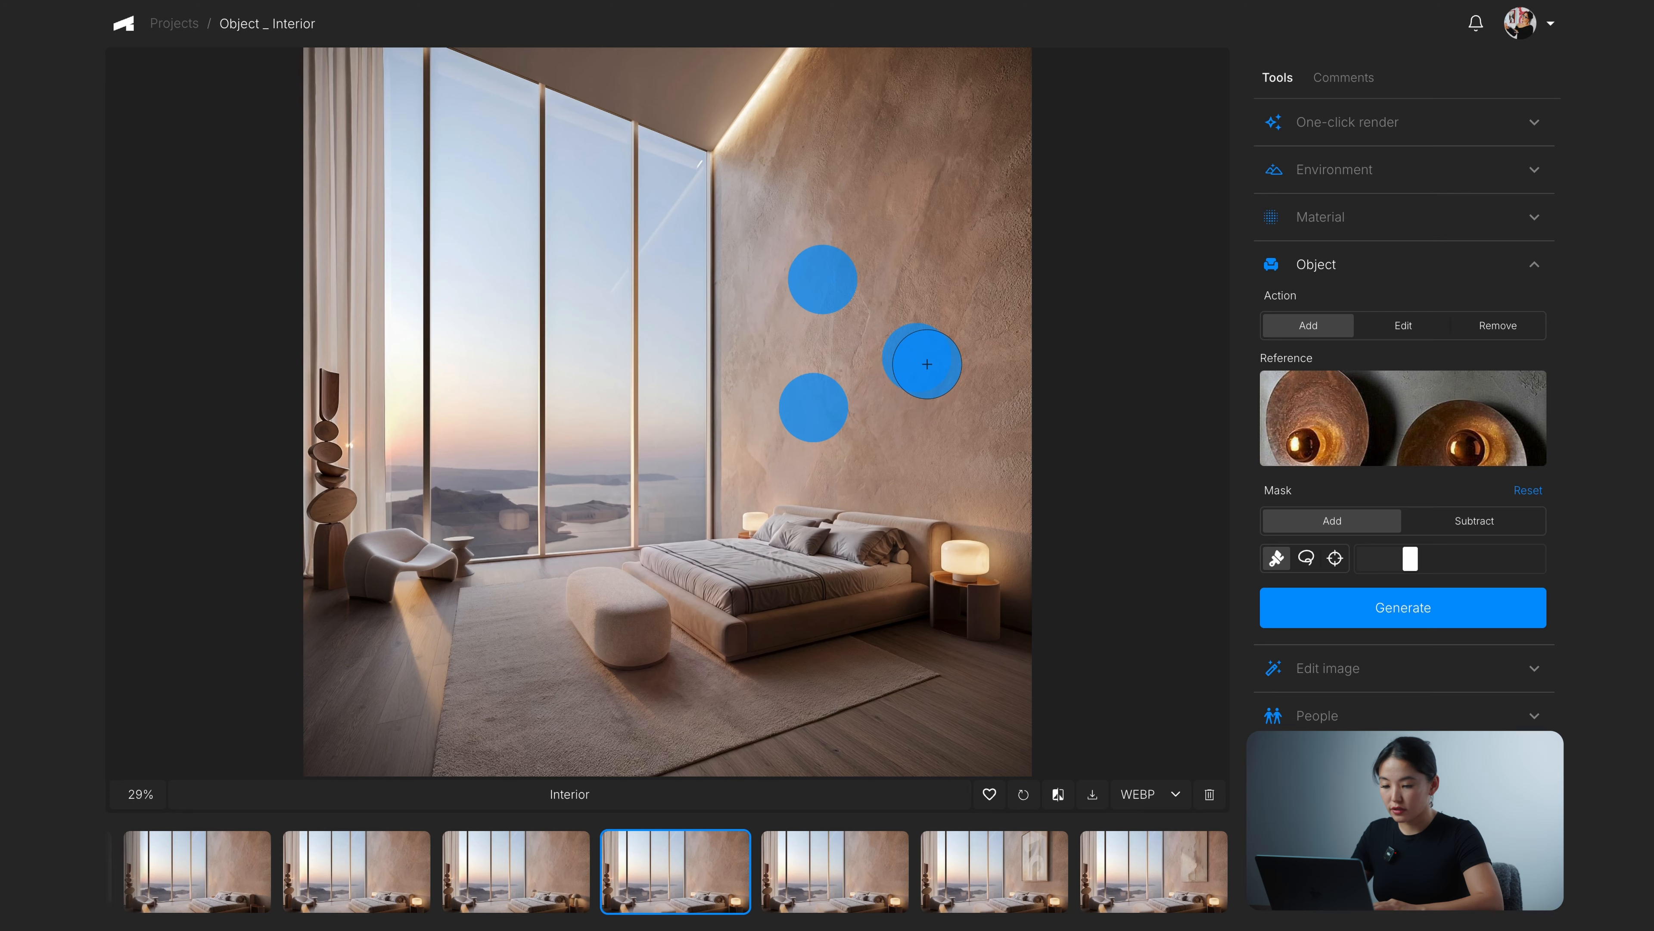
mouse_move(1433, 417)
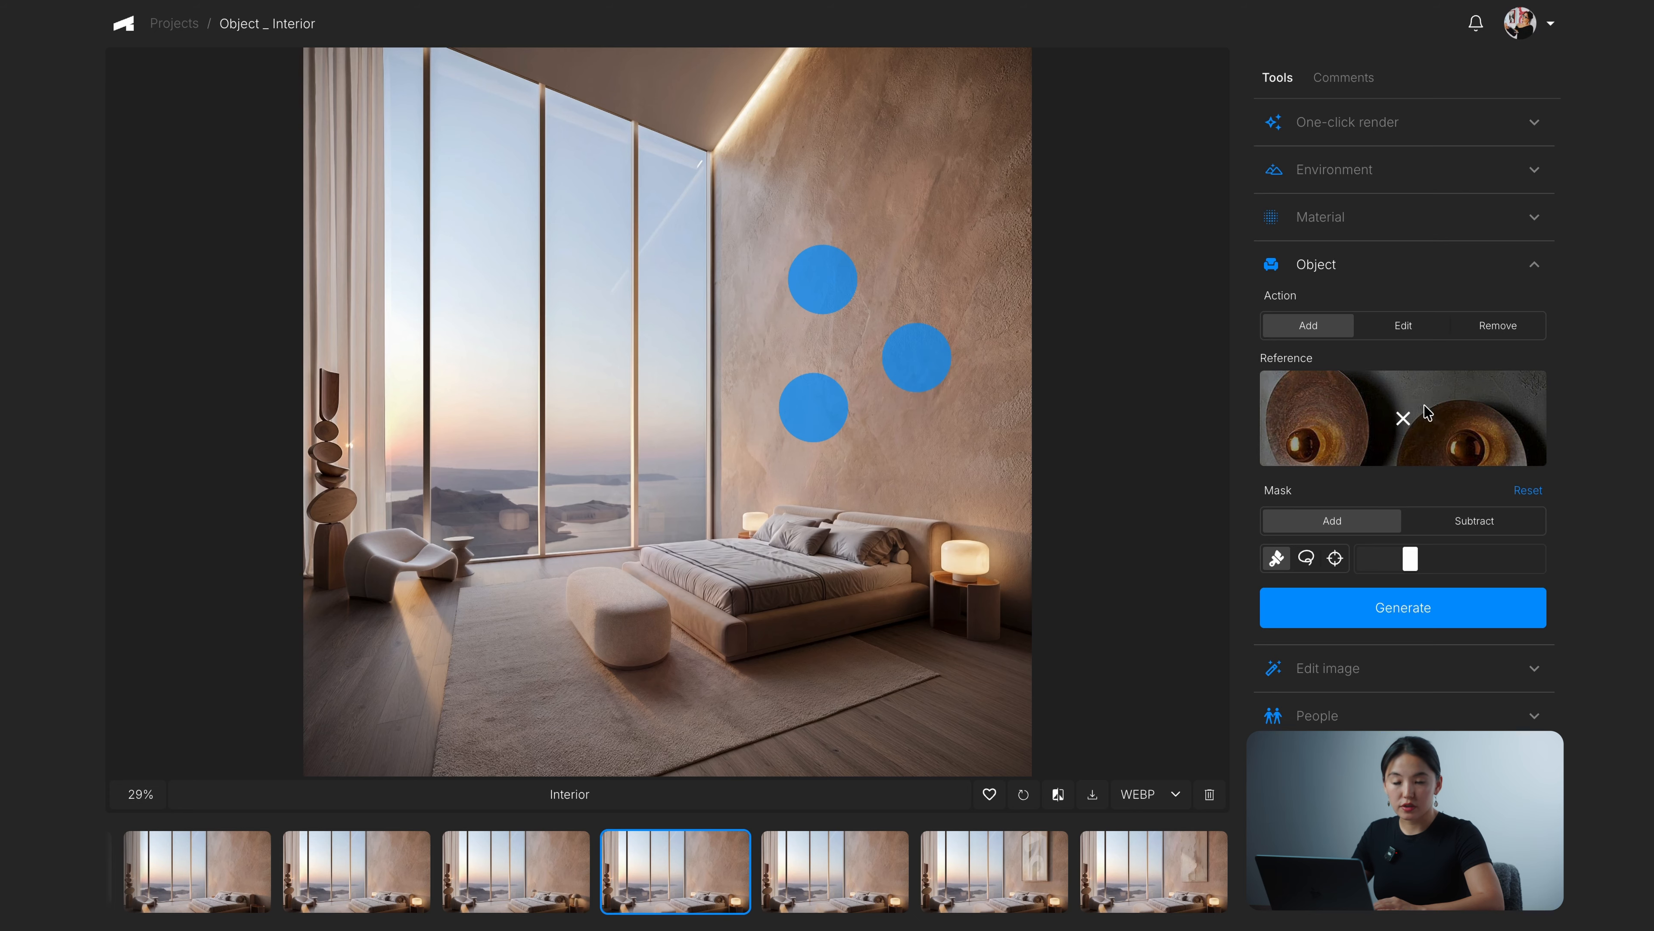
left_click(1379, 611)
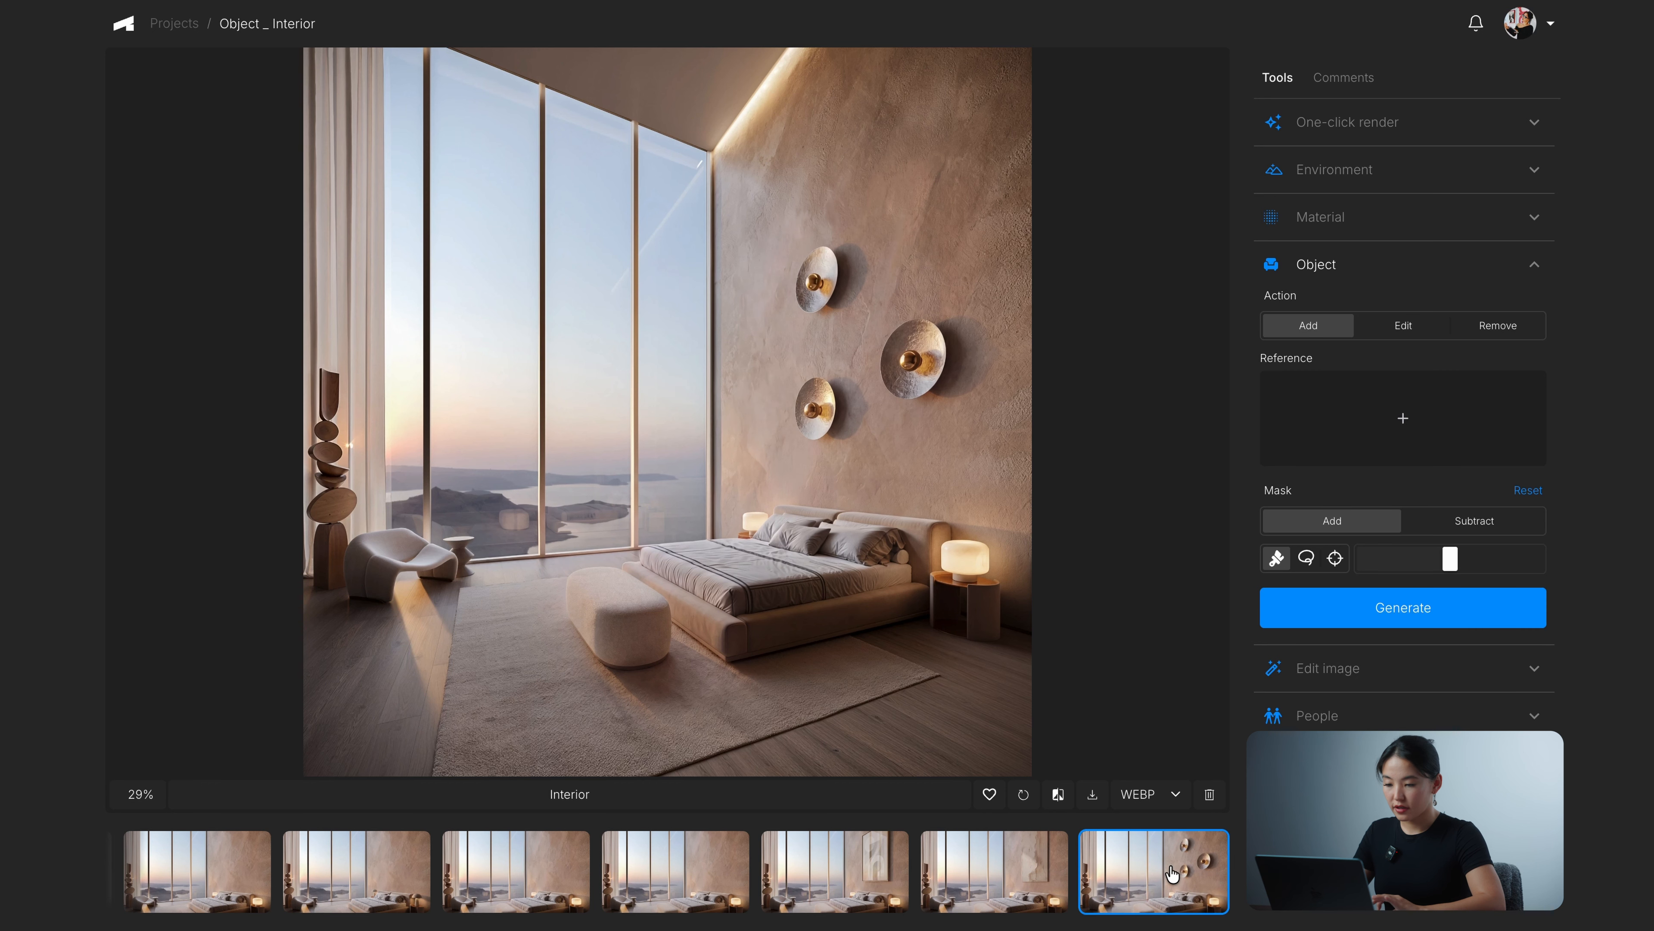
left_click(1058, 795)
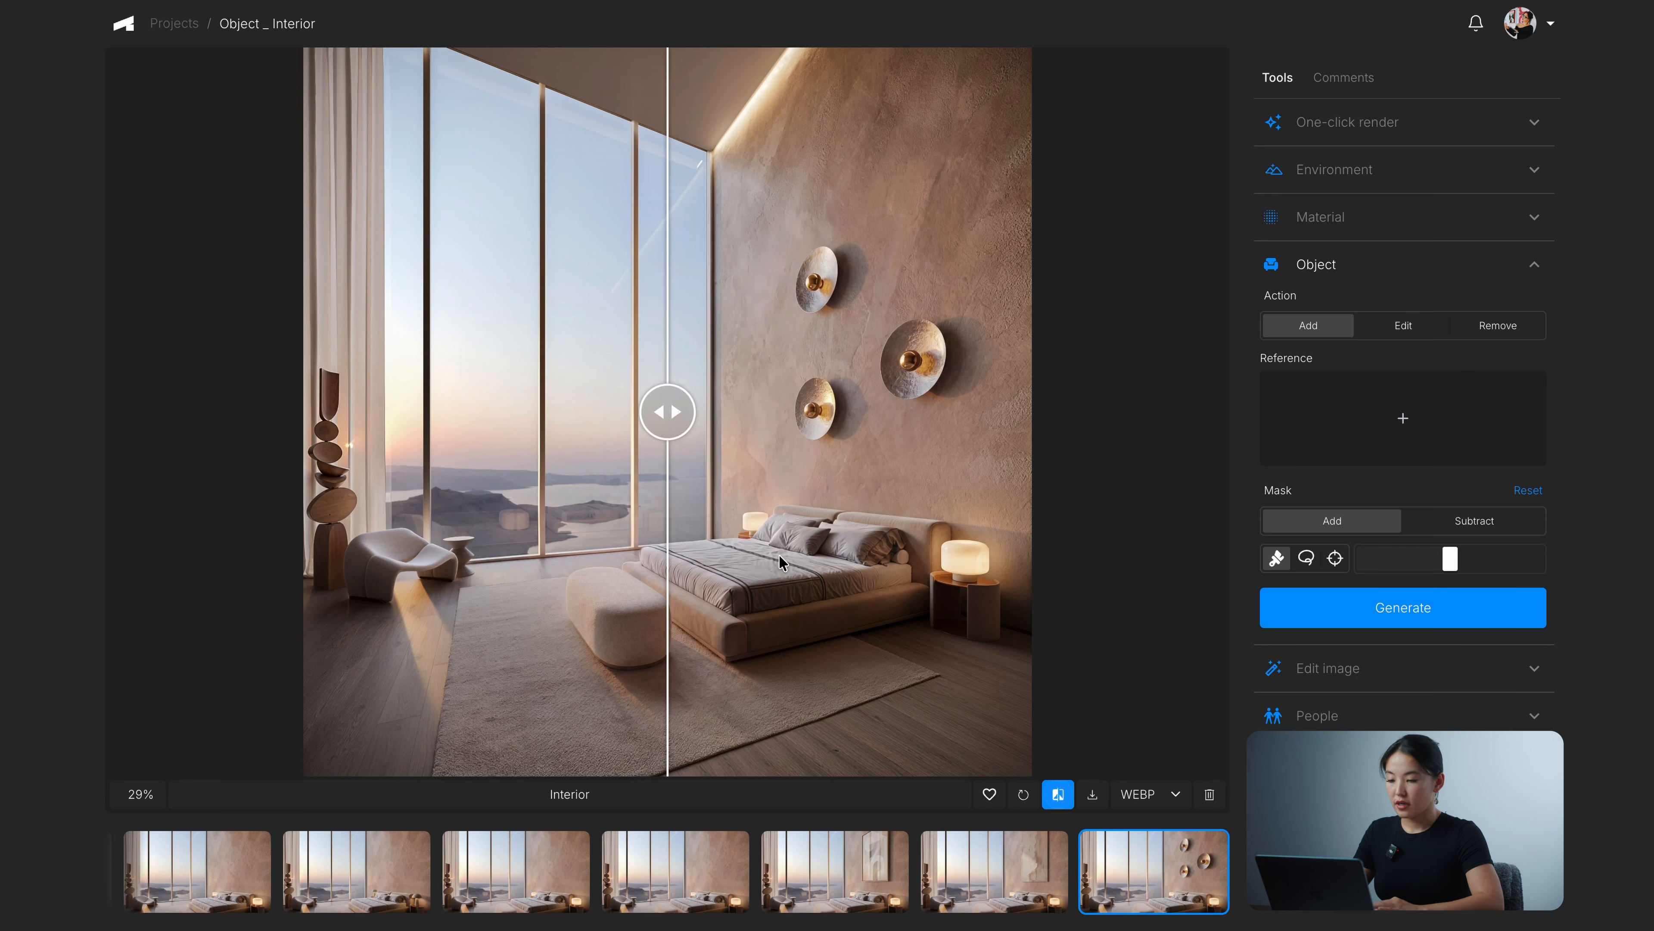
left_click_drag(665, 409, 1247, 432)
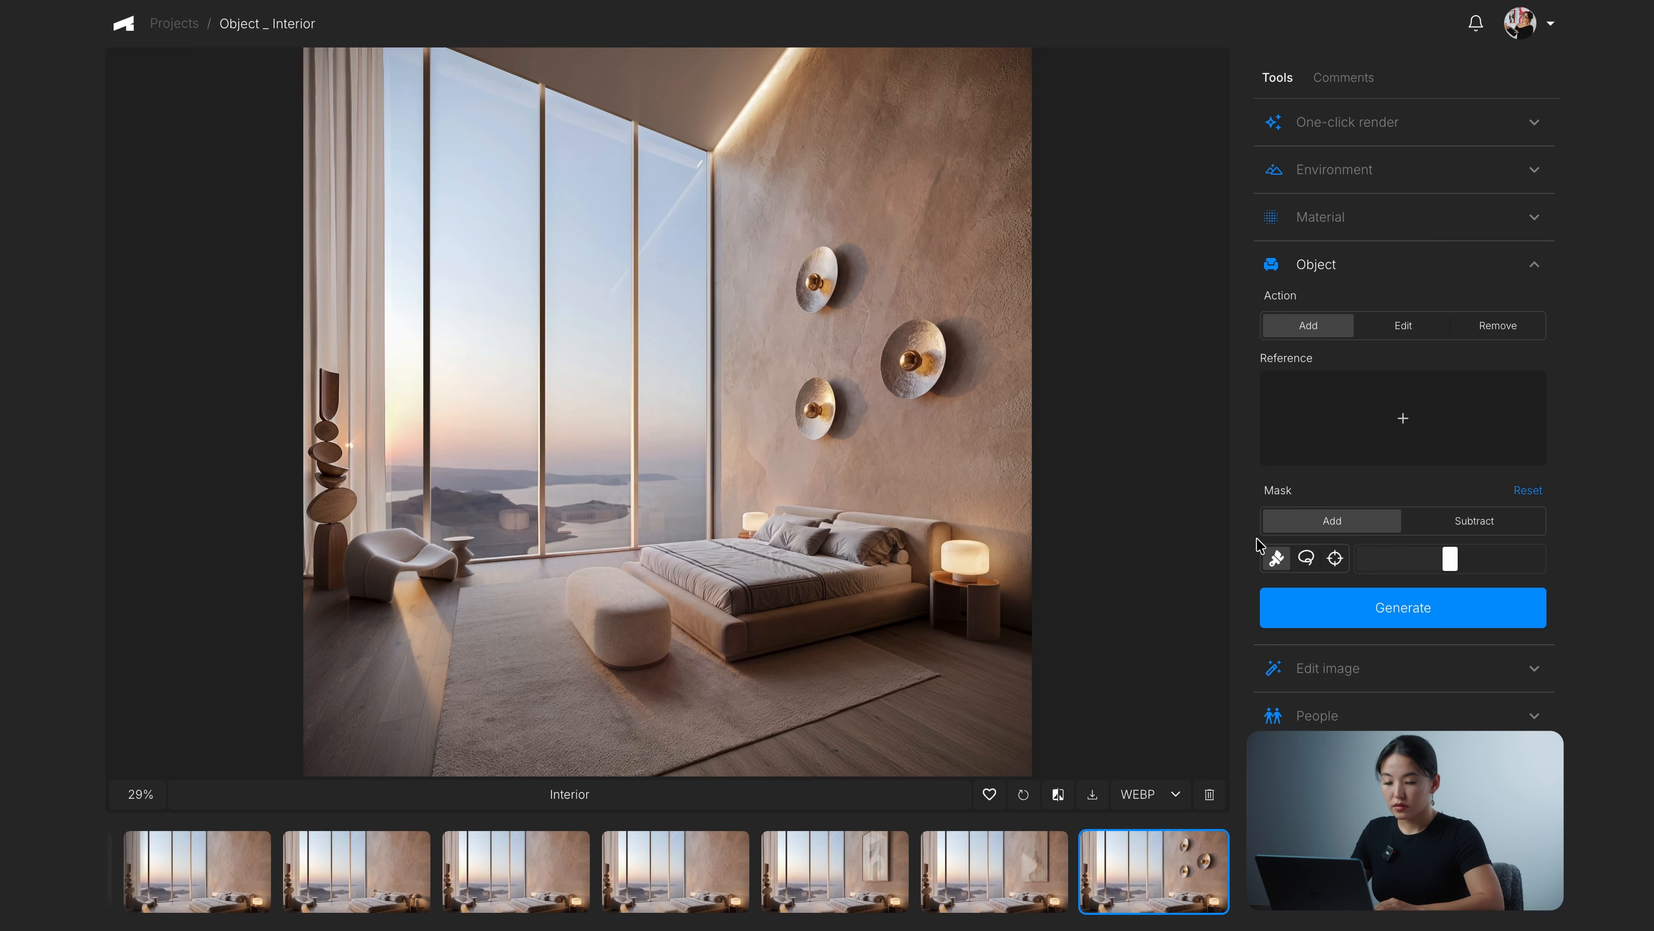
Step: Review the two painting versions and mark the textured plaster painting version as liked
left_click(1020, 890)
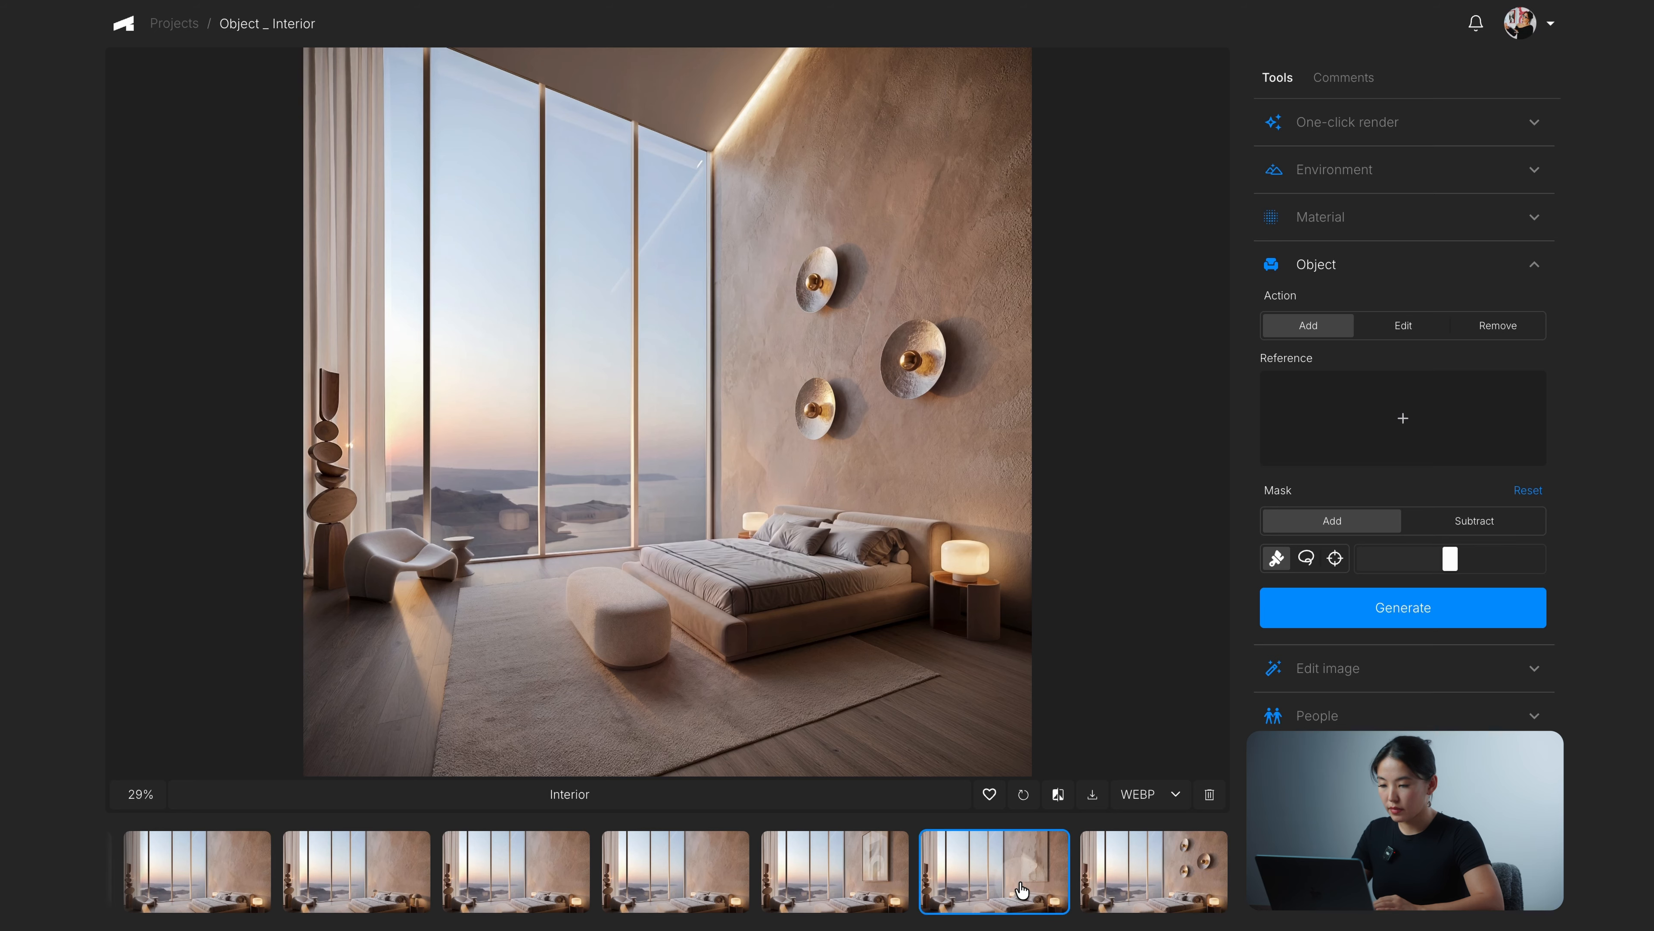
left_click(890, 875)
left_click(999, 877)
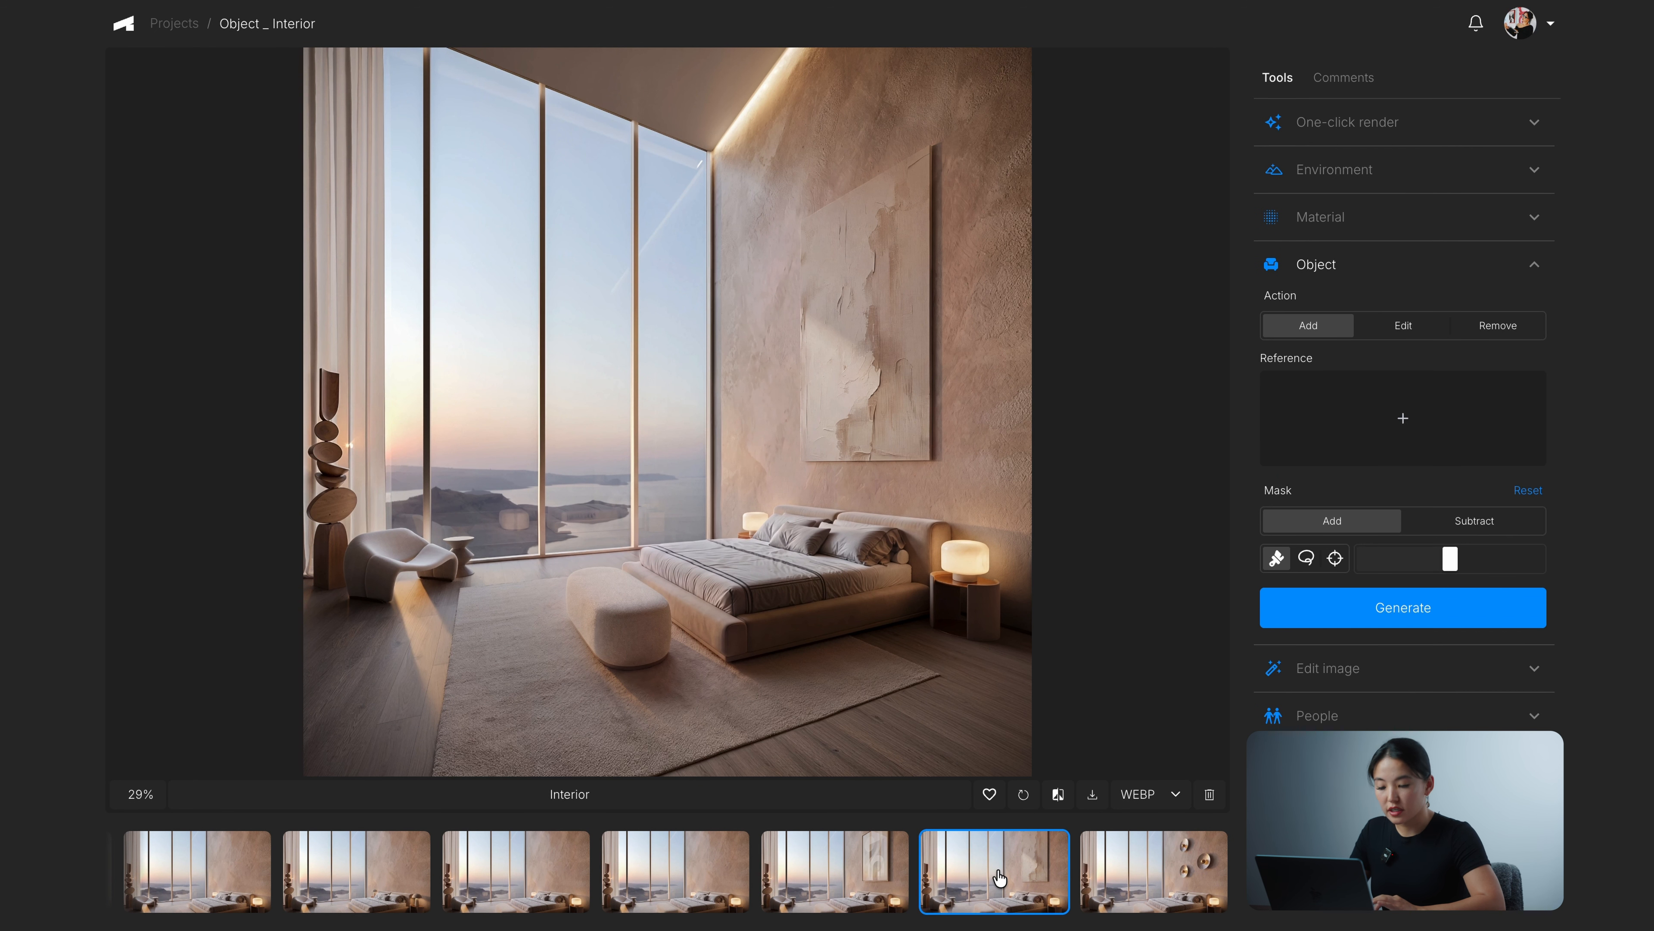
left_click(989, 795)
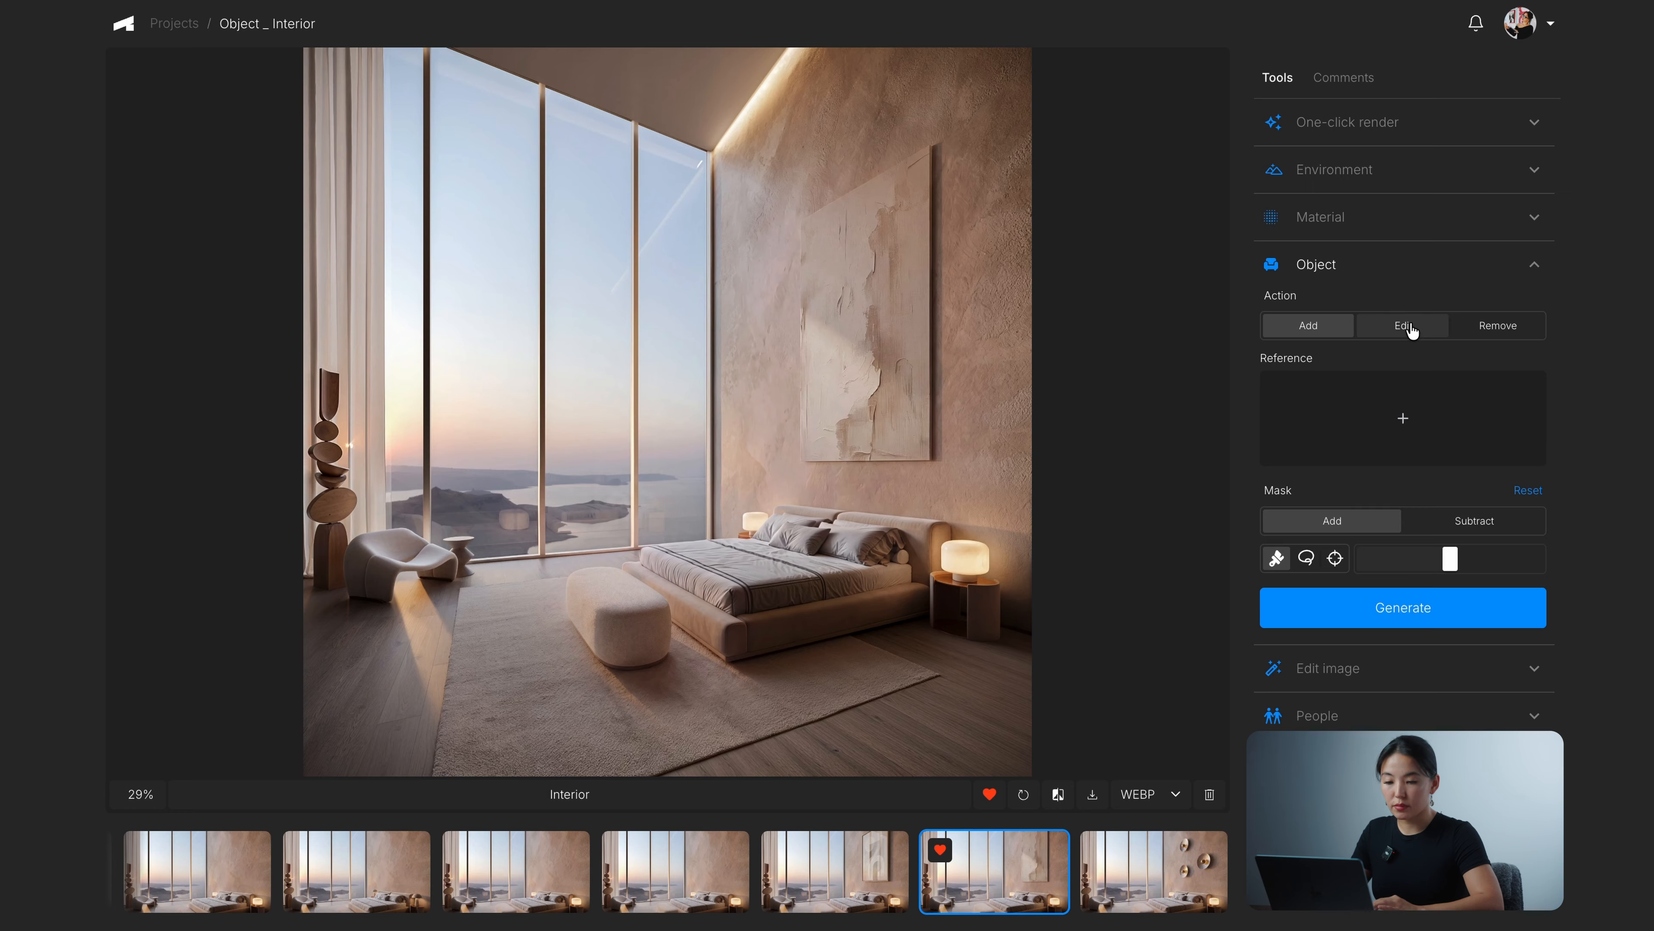
Step: Set the Object action to Edit and mask the lounge chair and small side table by the window using point selection
left_click(1407, 326)
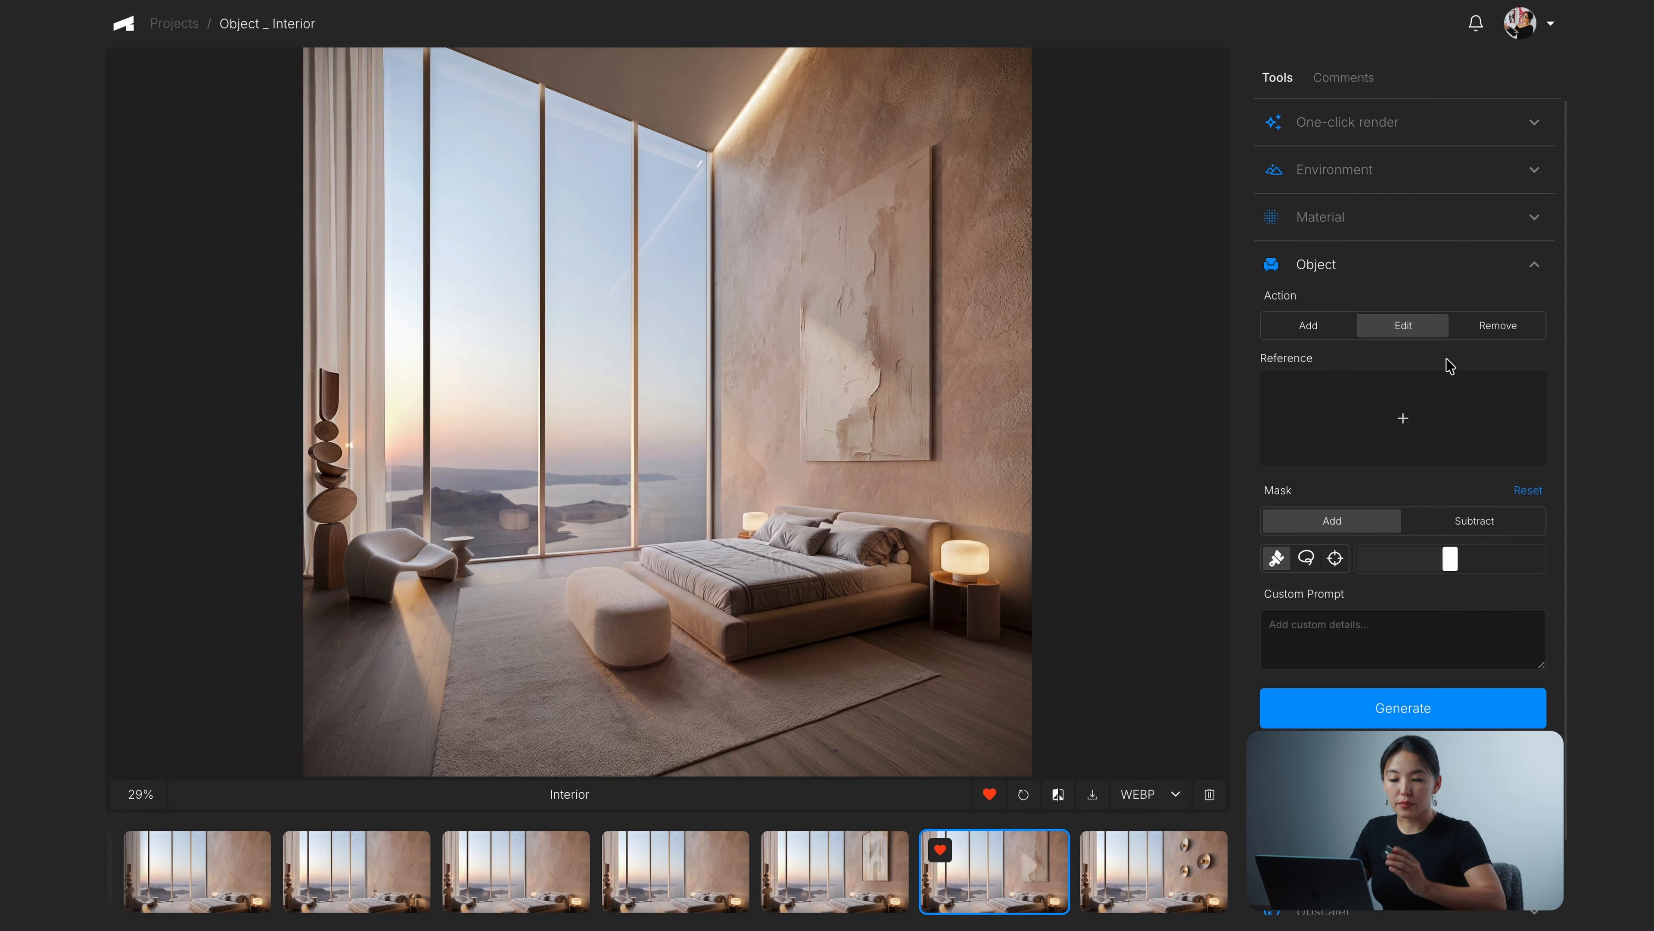
left_click(1386, 649)
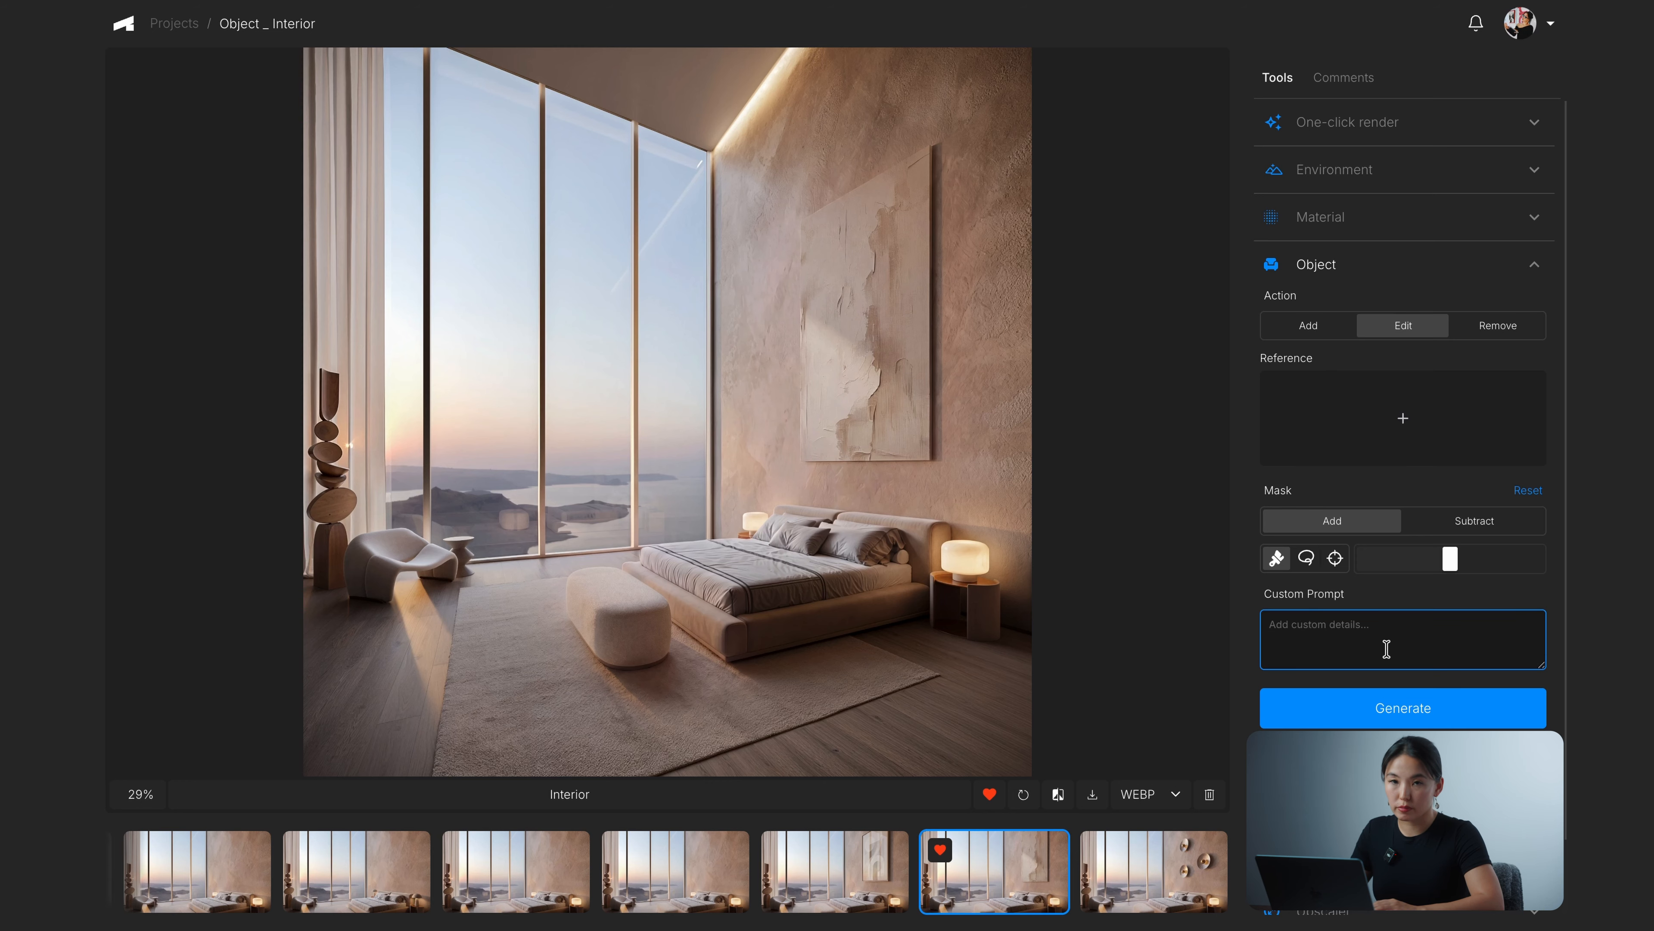
left_click(1367, 595)
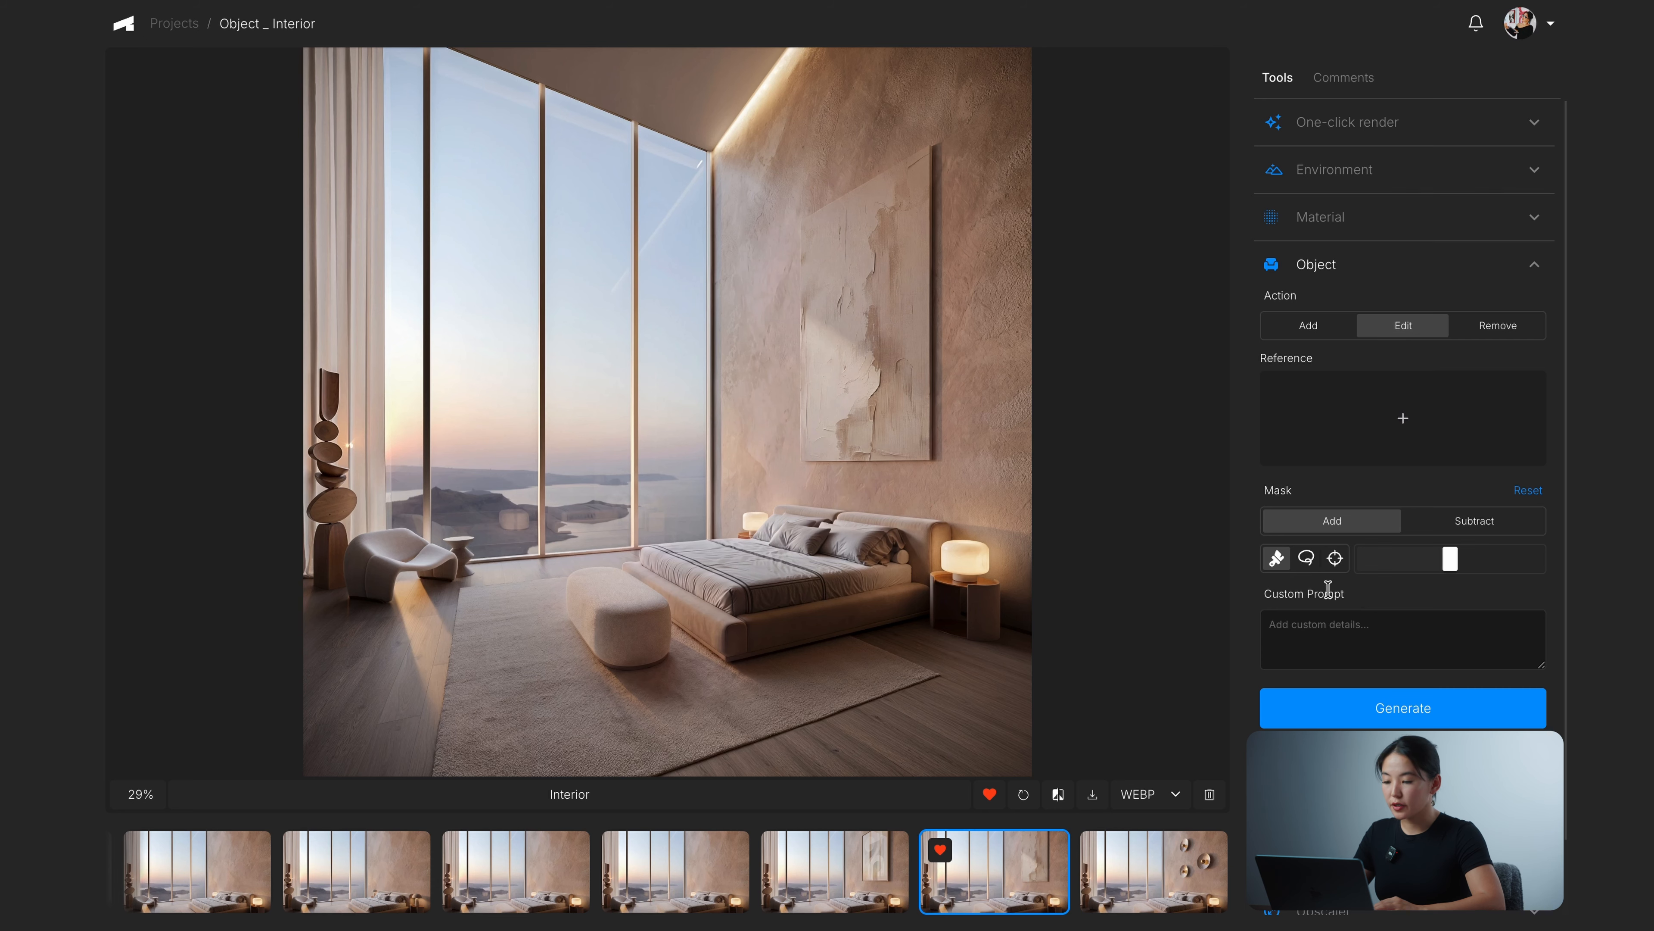
left_click(1335, 558)
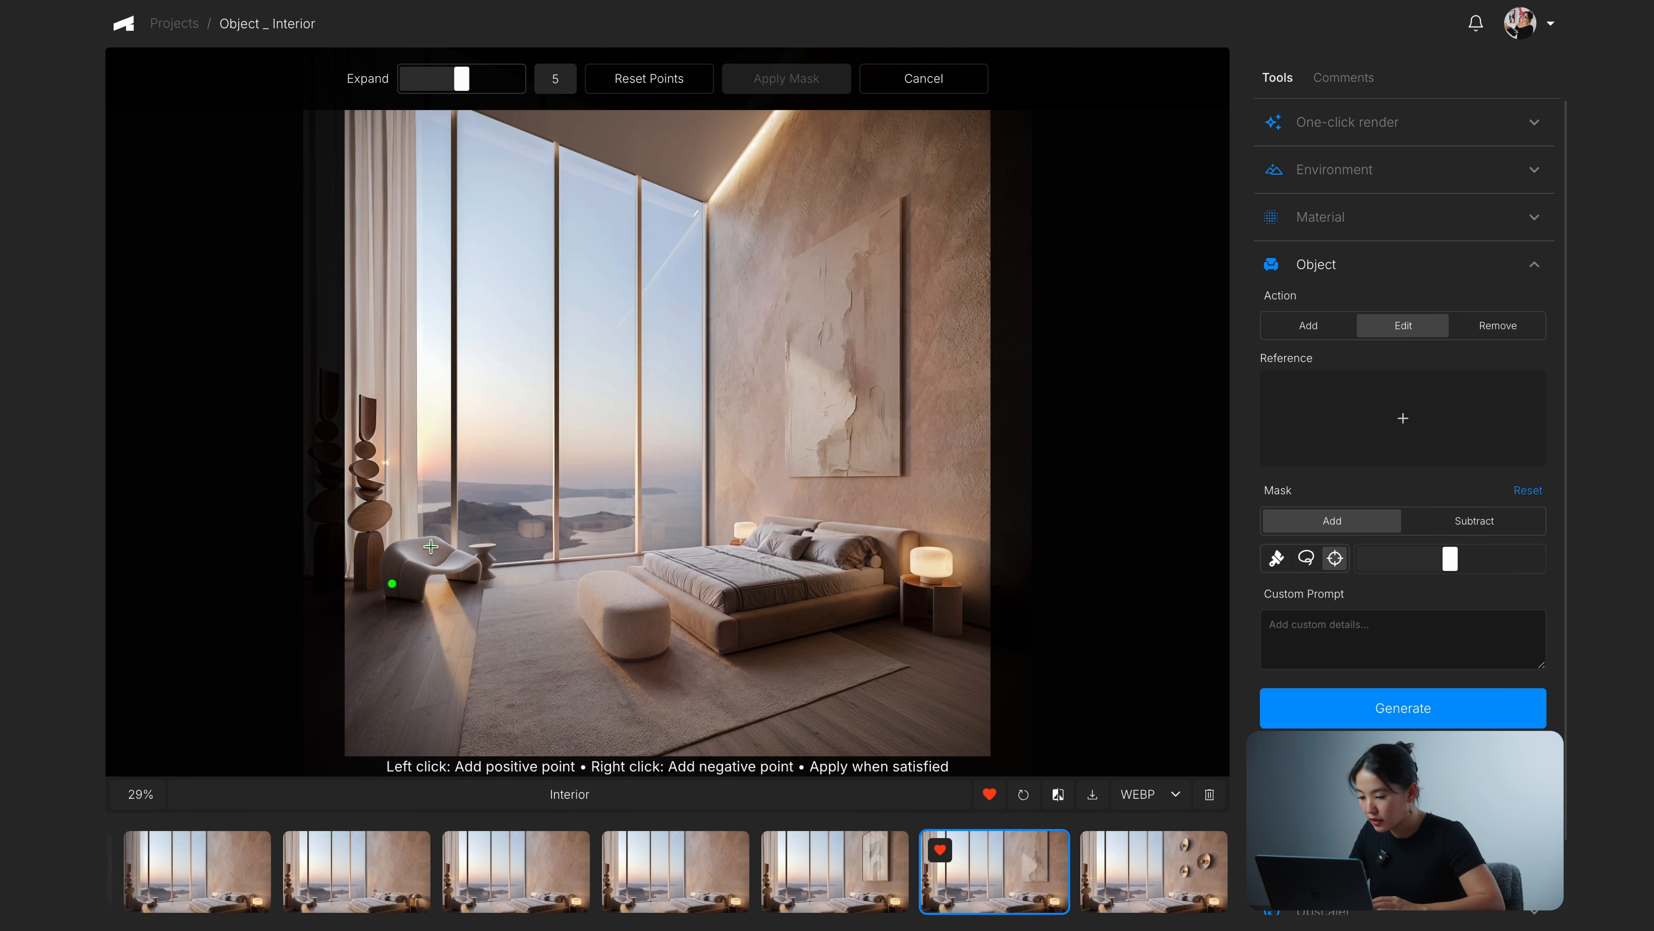
left_click(457, 561)
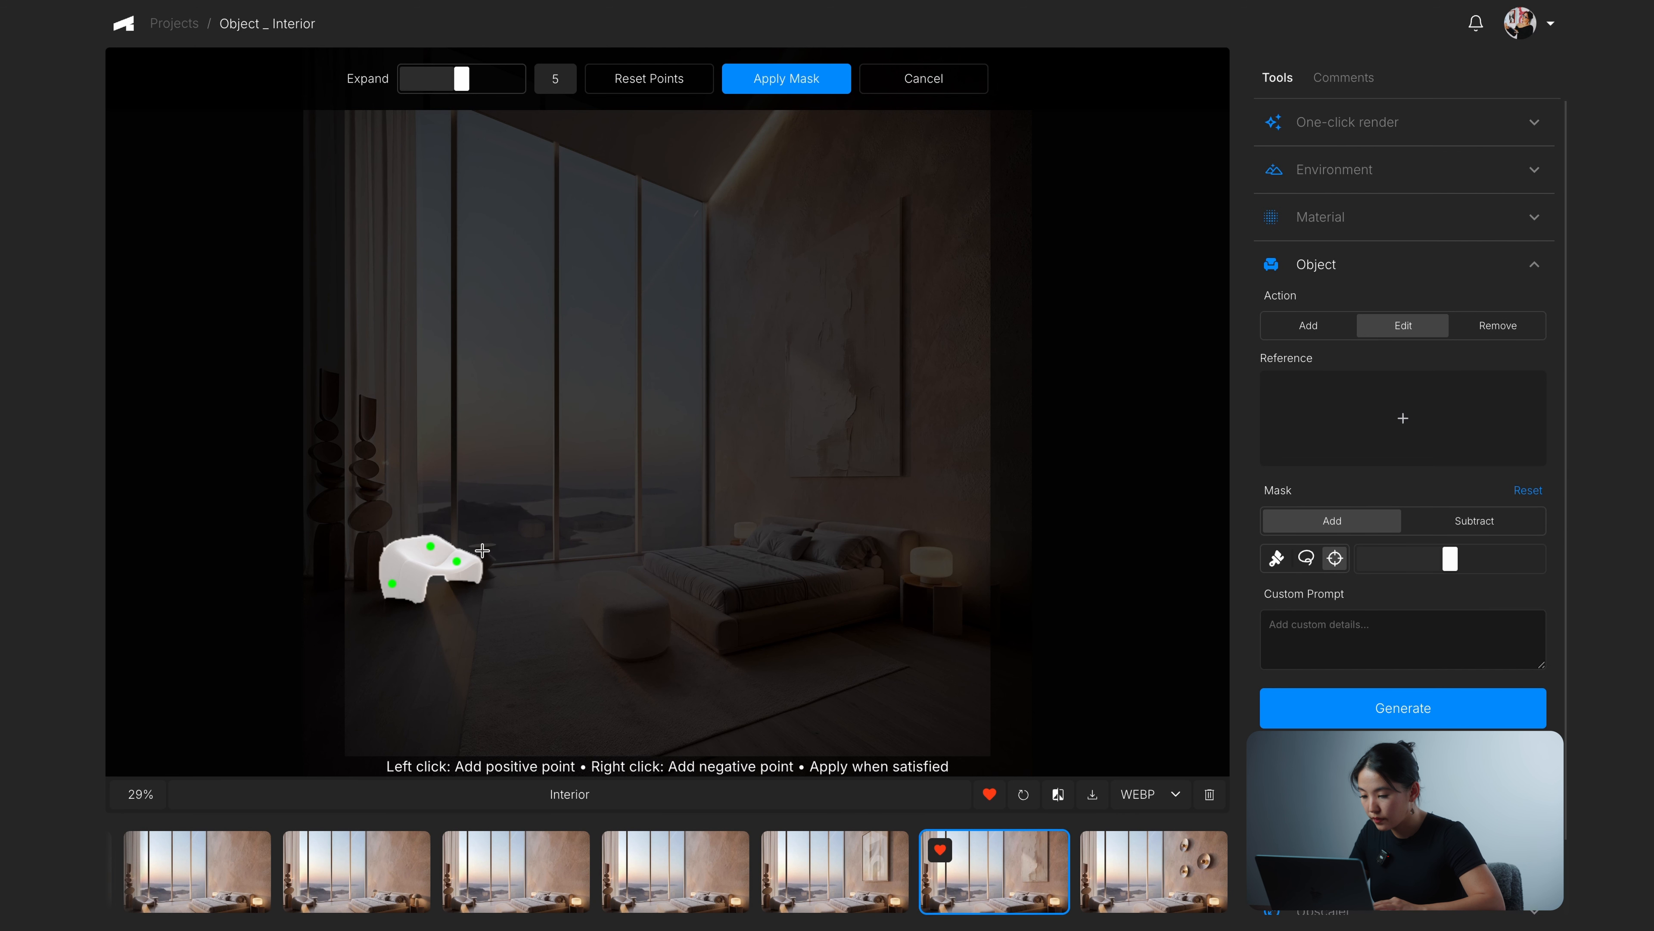
left_click(486, 572)
left_click(767, 90)
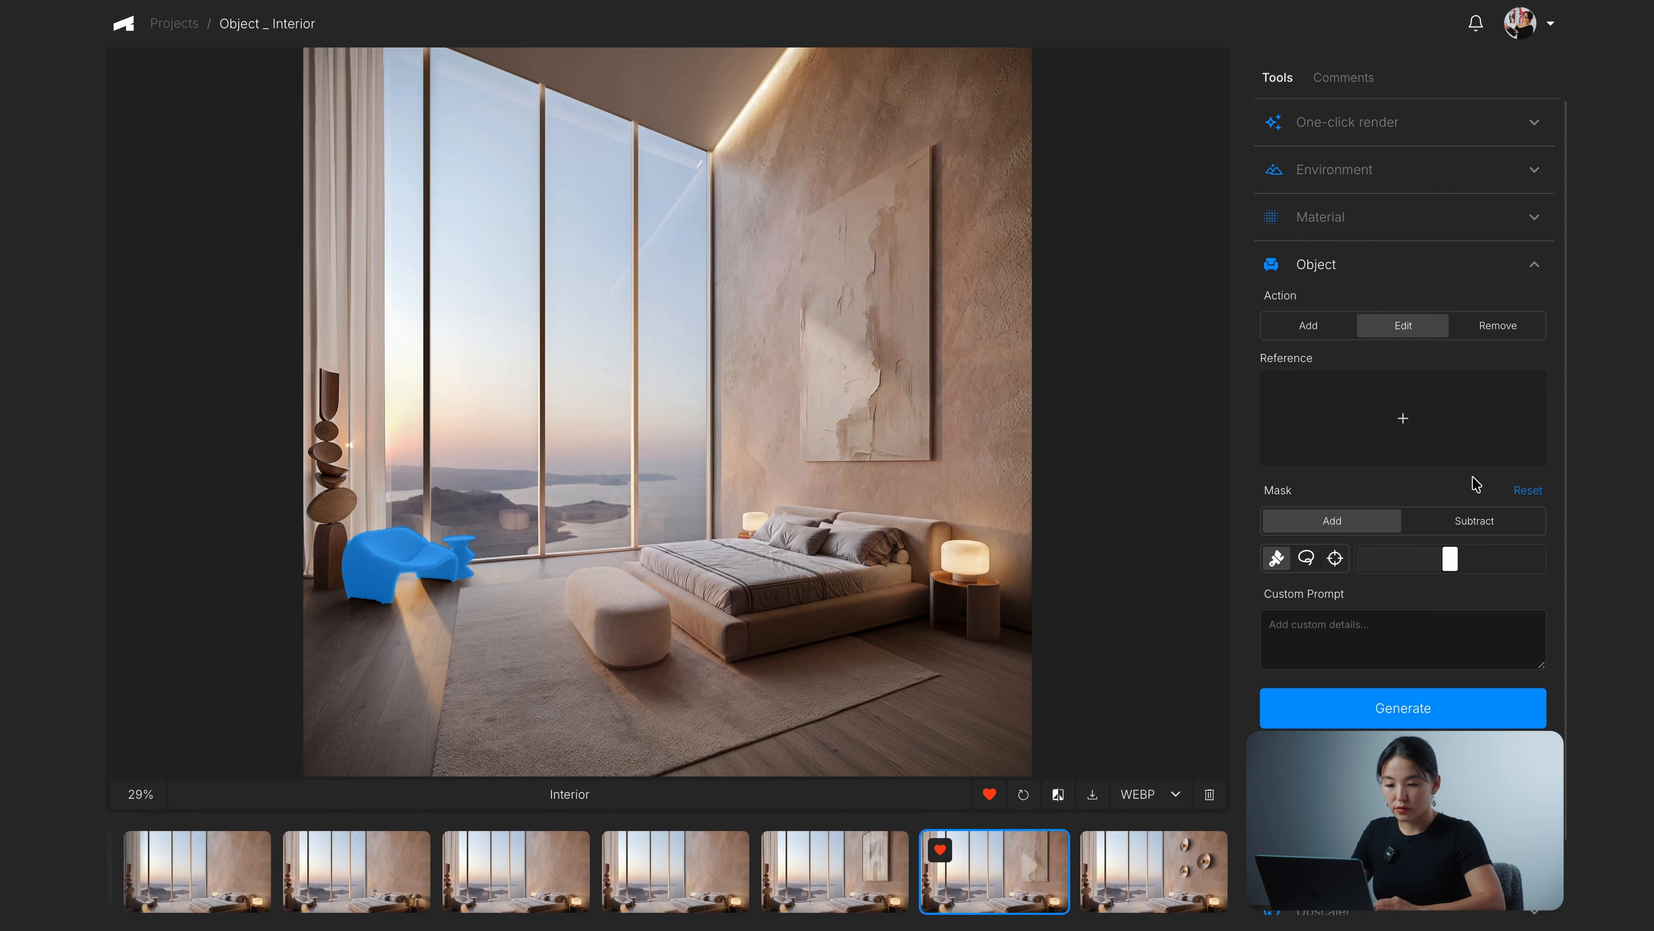
Step: Choose the round-seat chair with cylindrical backrest from the Pinterest board "Interior _ Objects" as the reference and generate the replacement
left_click(1371, 420)
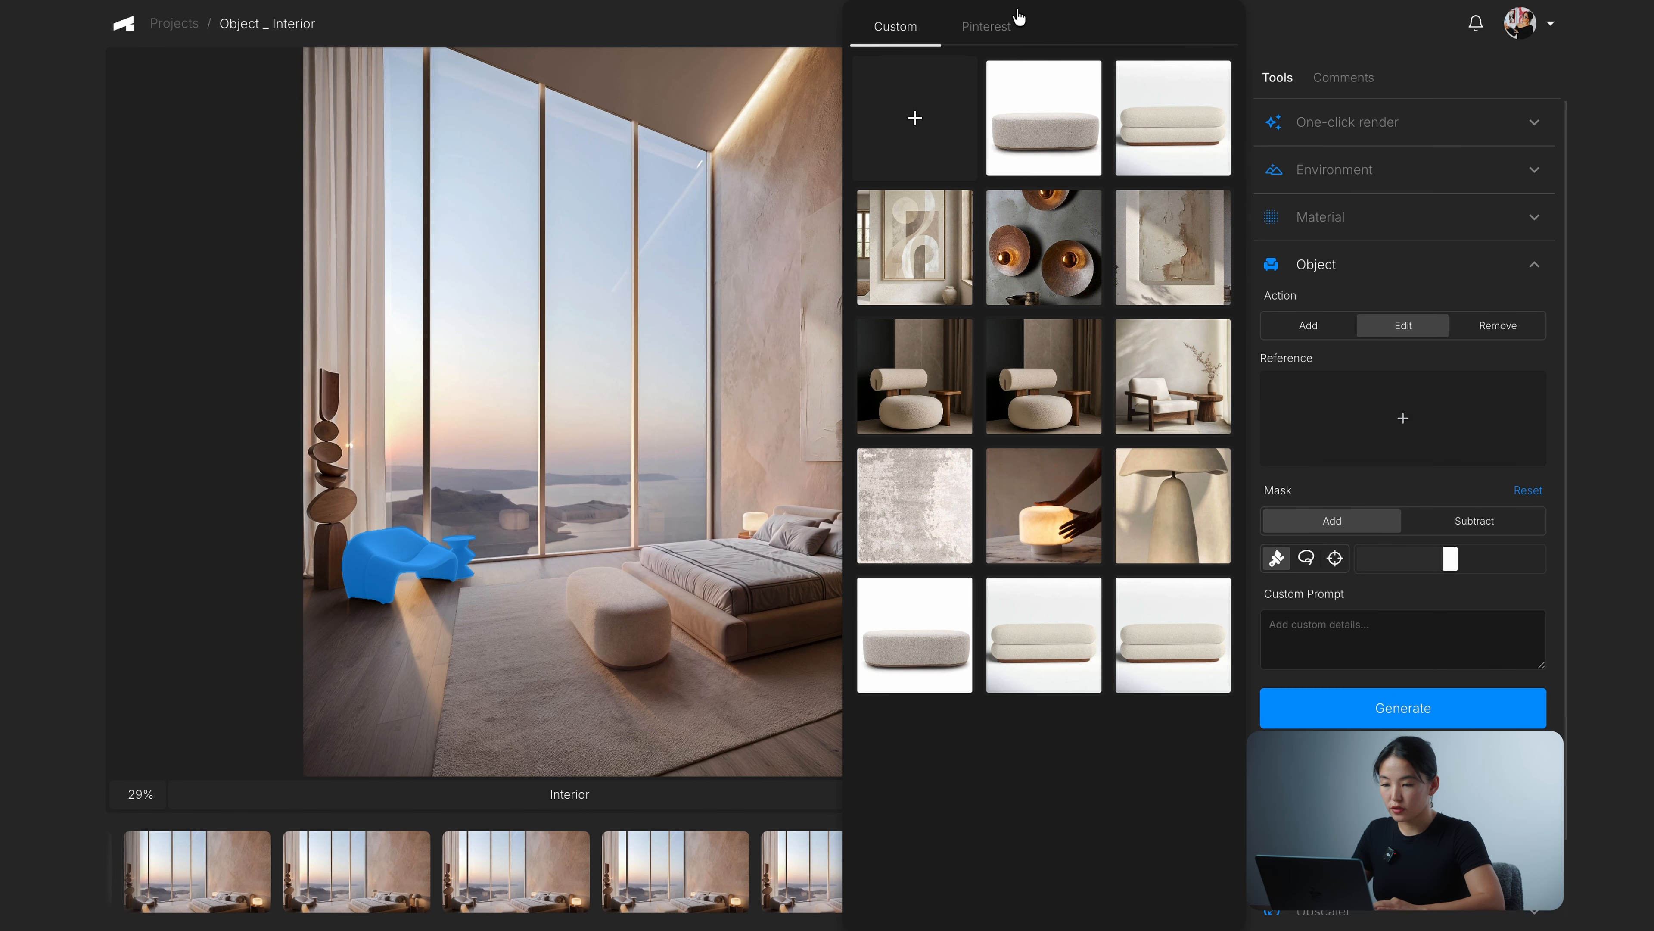
left_click(989, 29)
left_click(1127, 75)
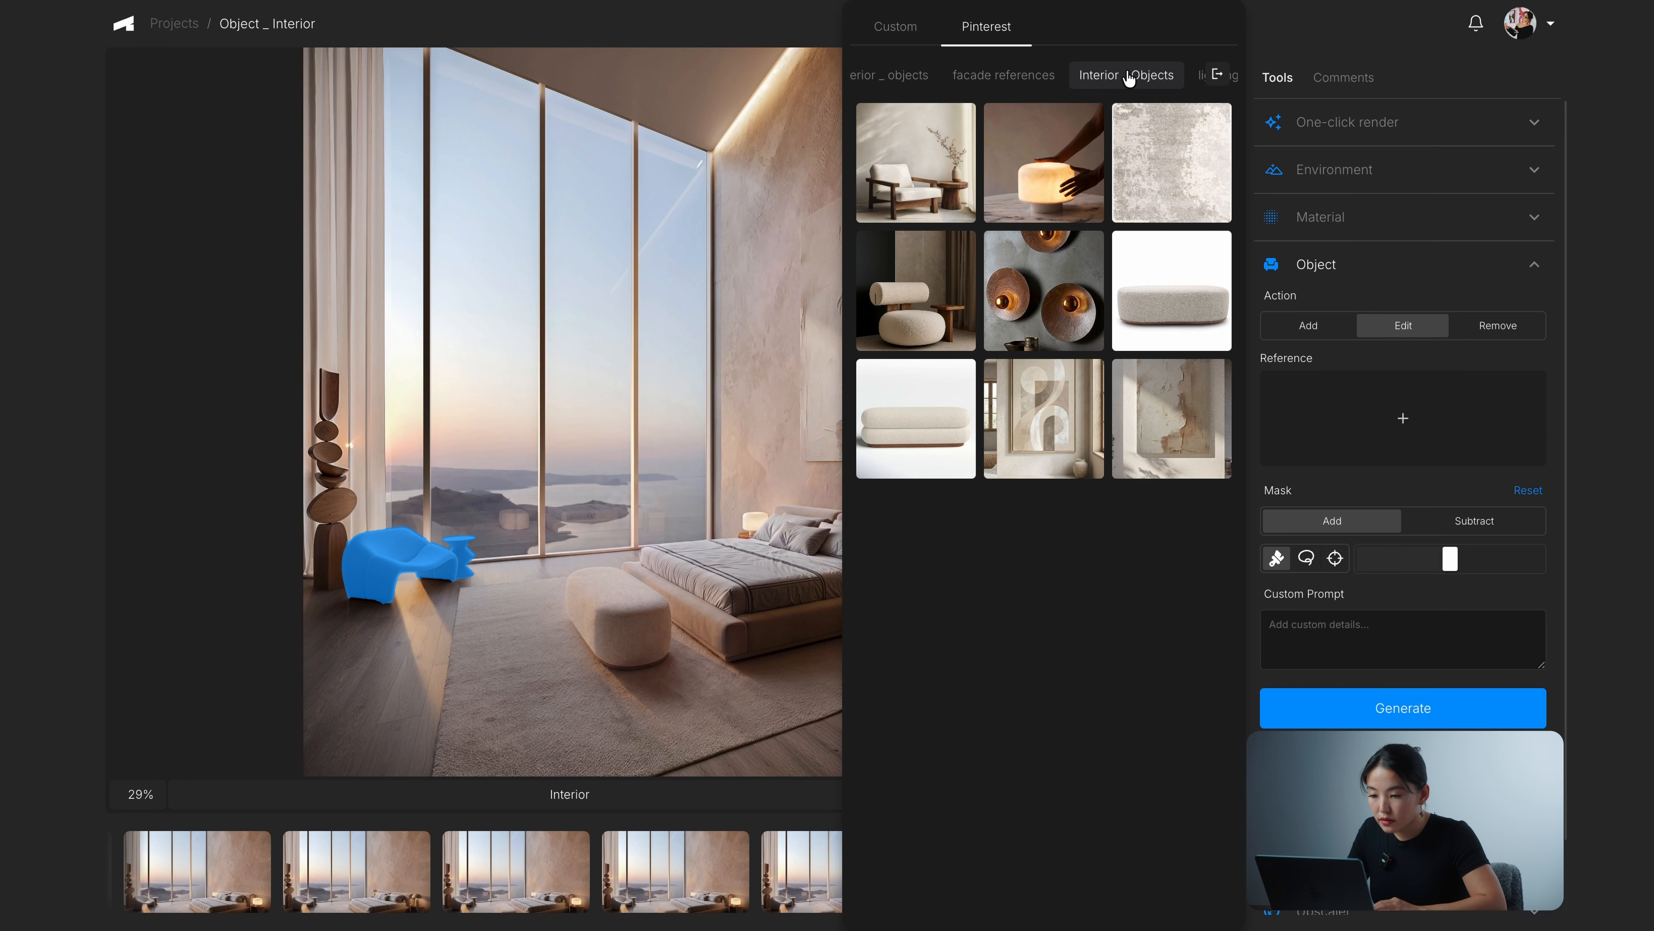
left_click(908, 308)
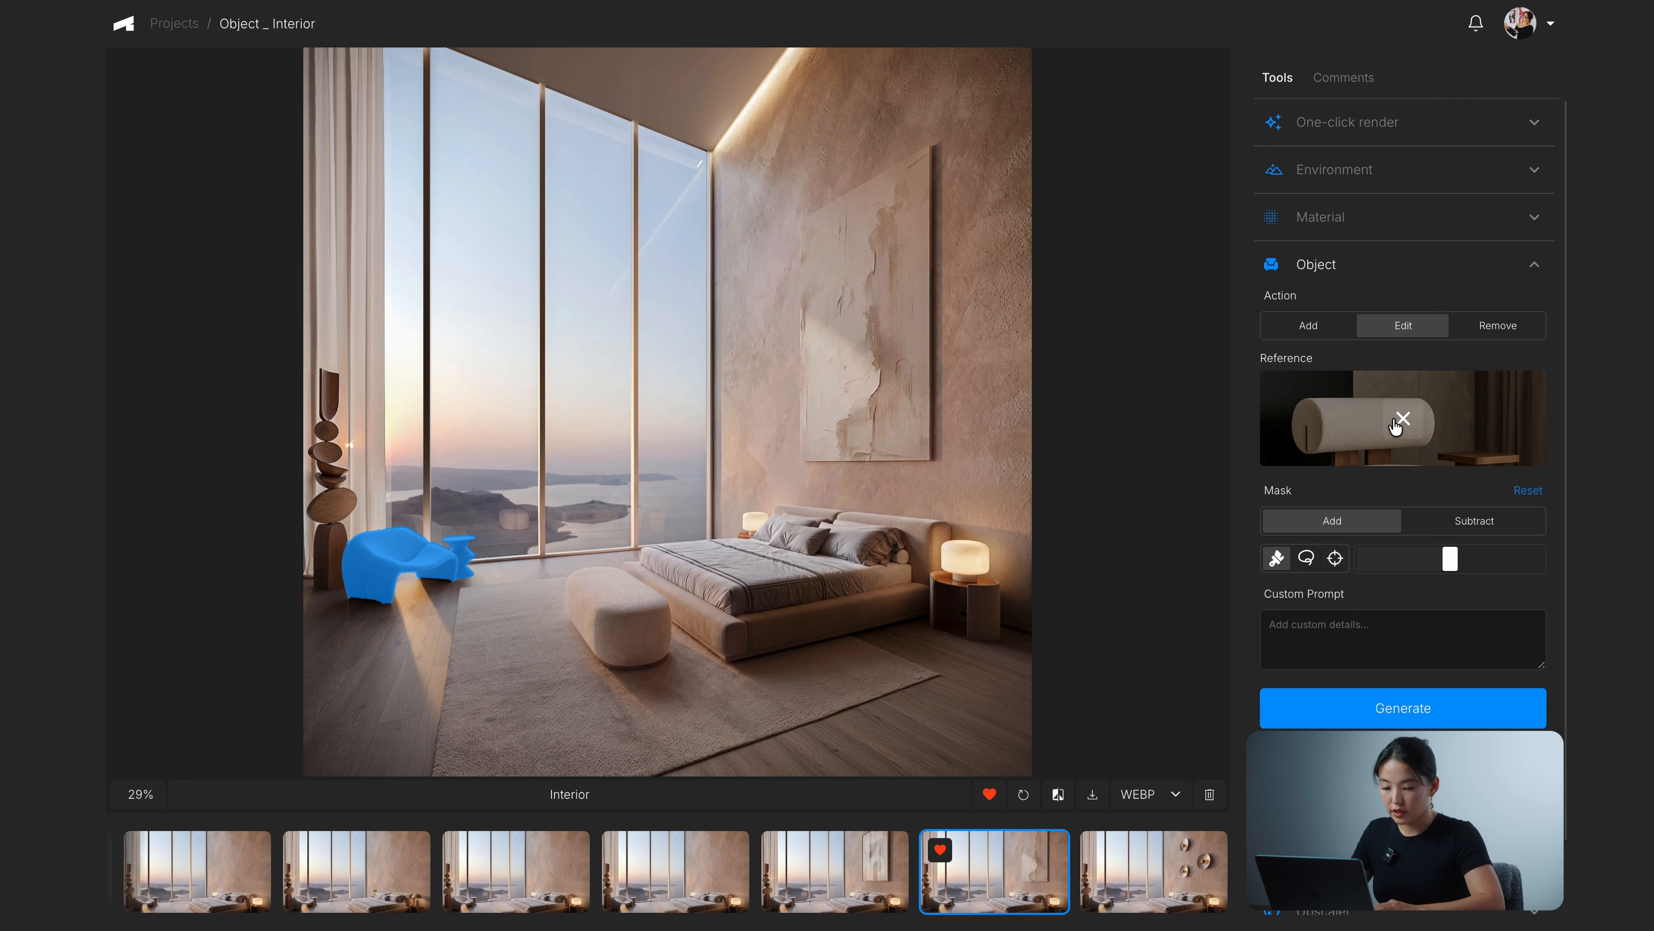
left_click(1422, 716)
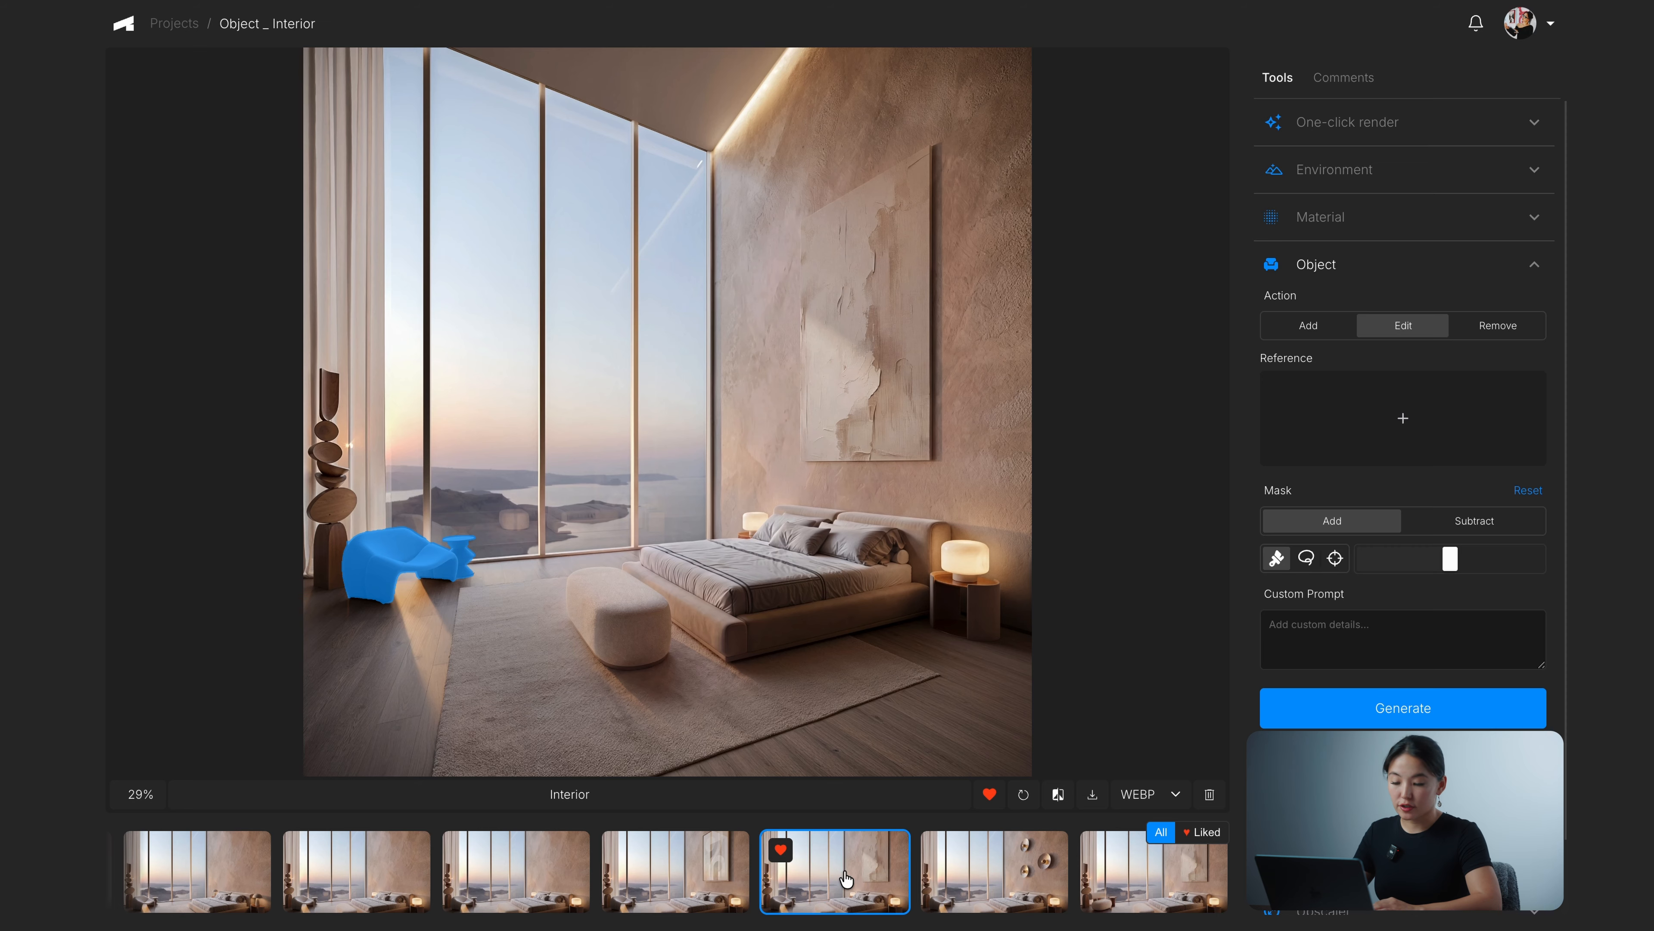
Step: Open the new round-seat chair version and compare it with the previous version
left_click(1138, 879)
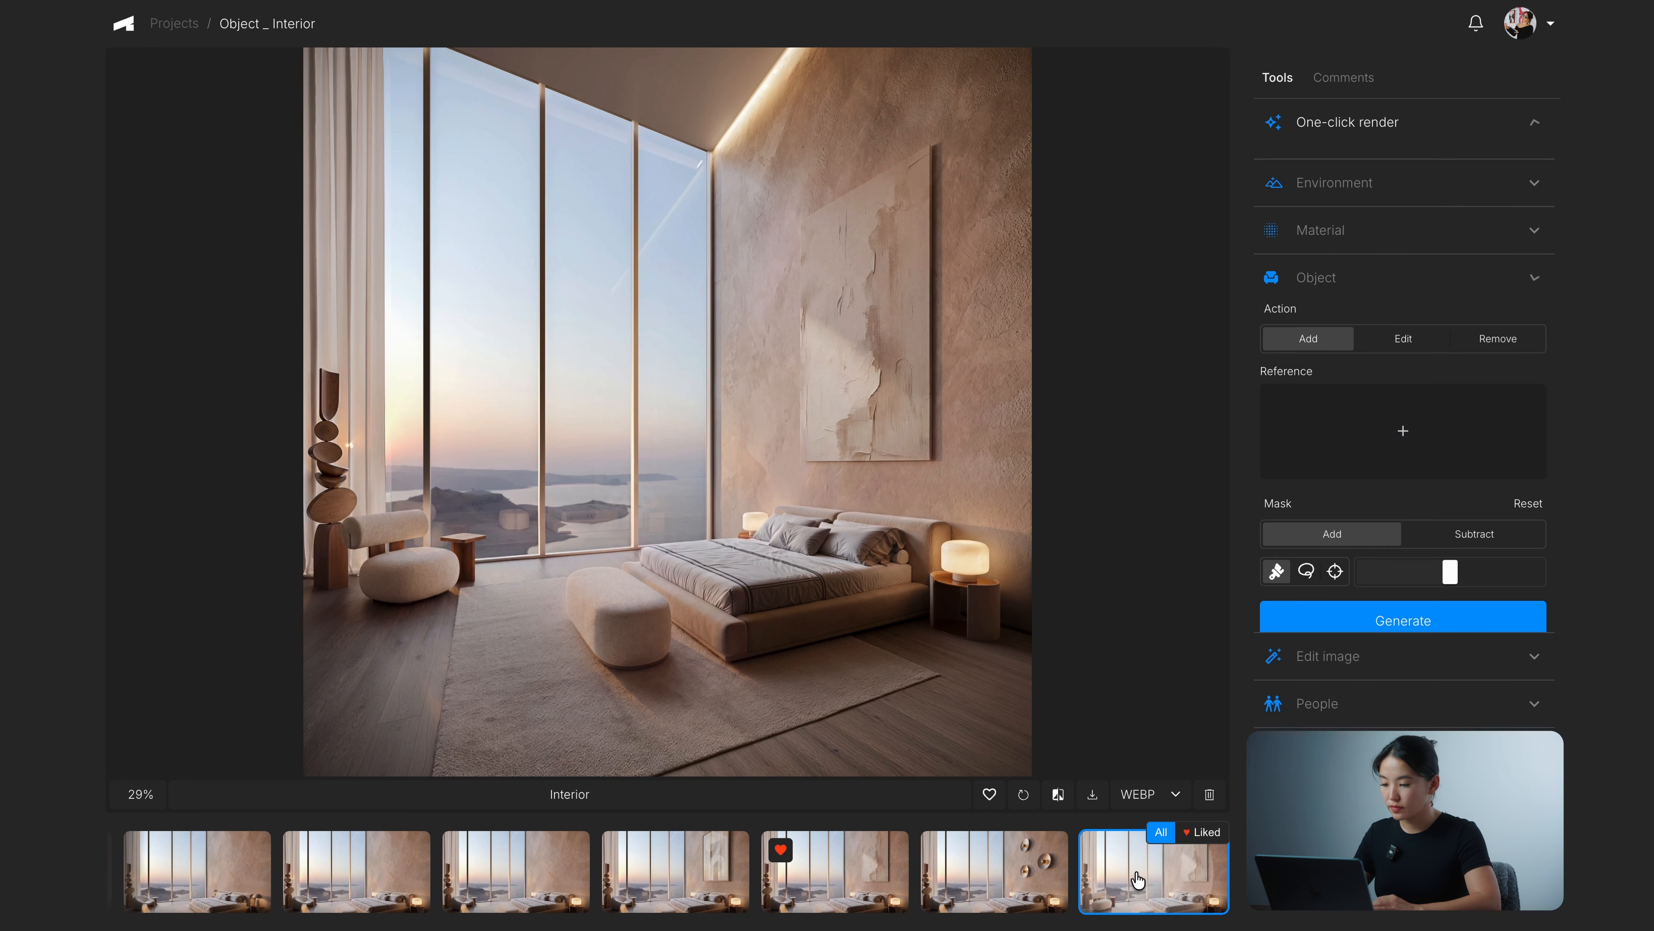
left_click(1058, 794)
left_click_drag(662, 399, 920, 464)
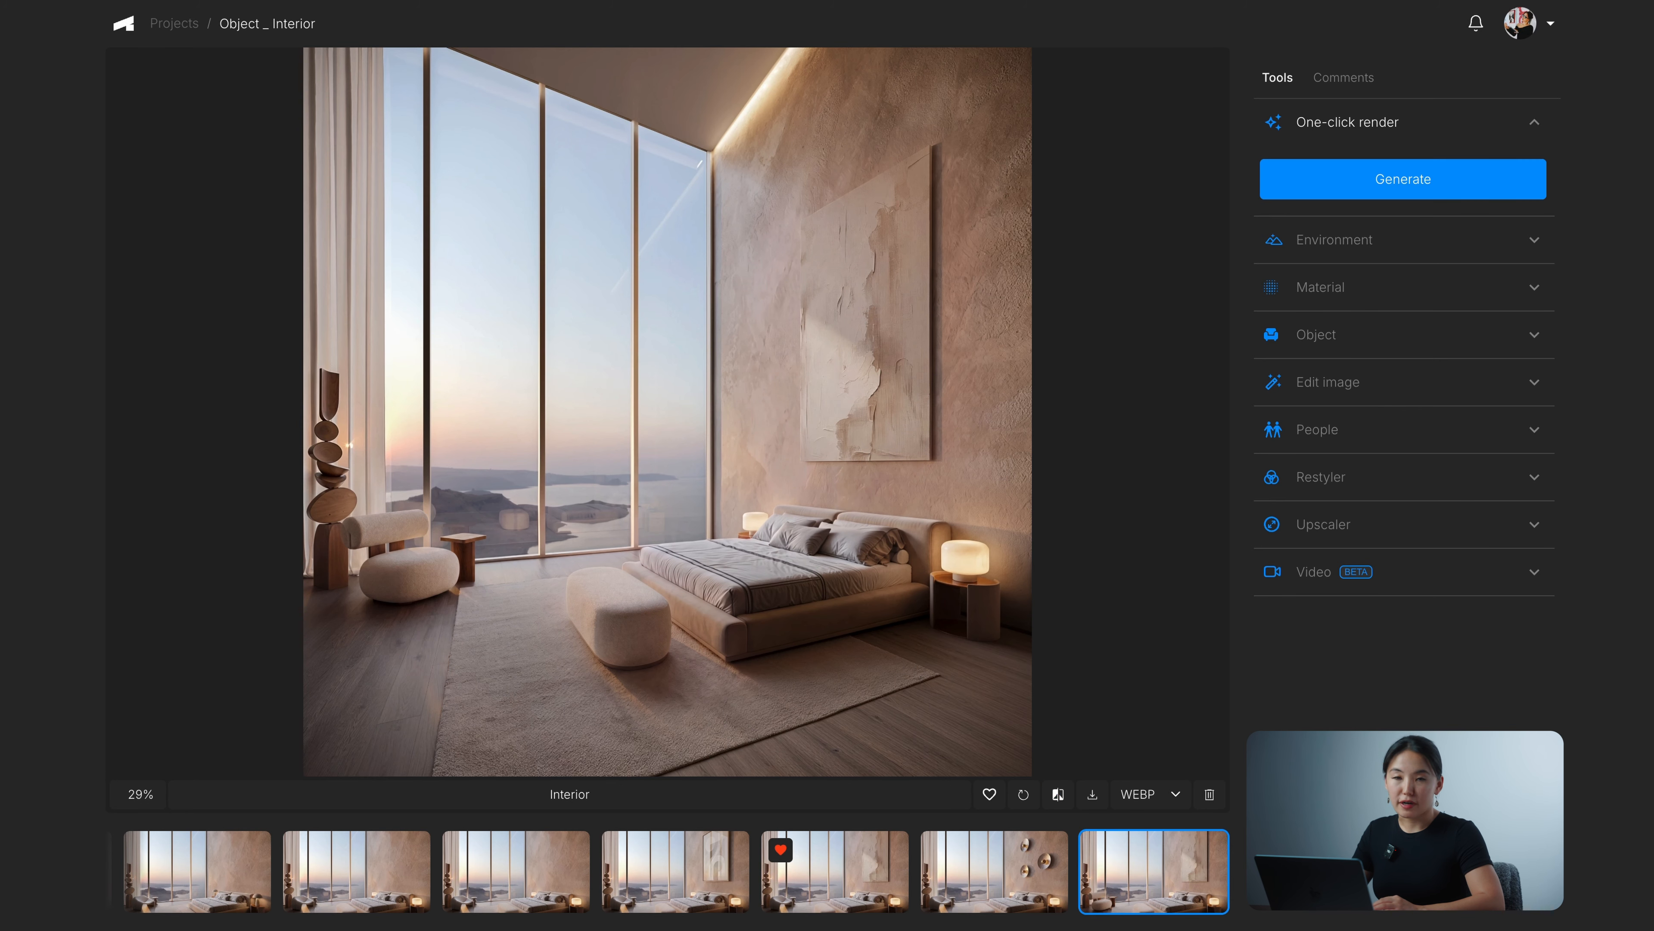
left_click(1350, 349)
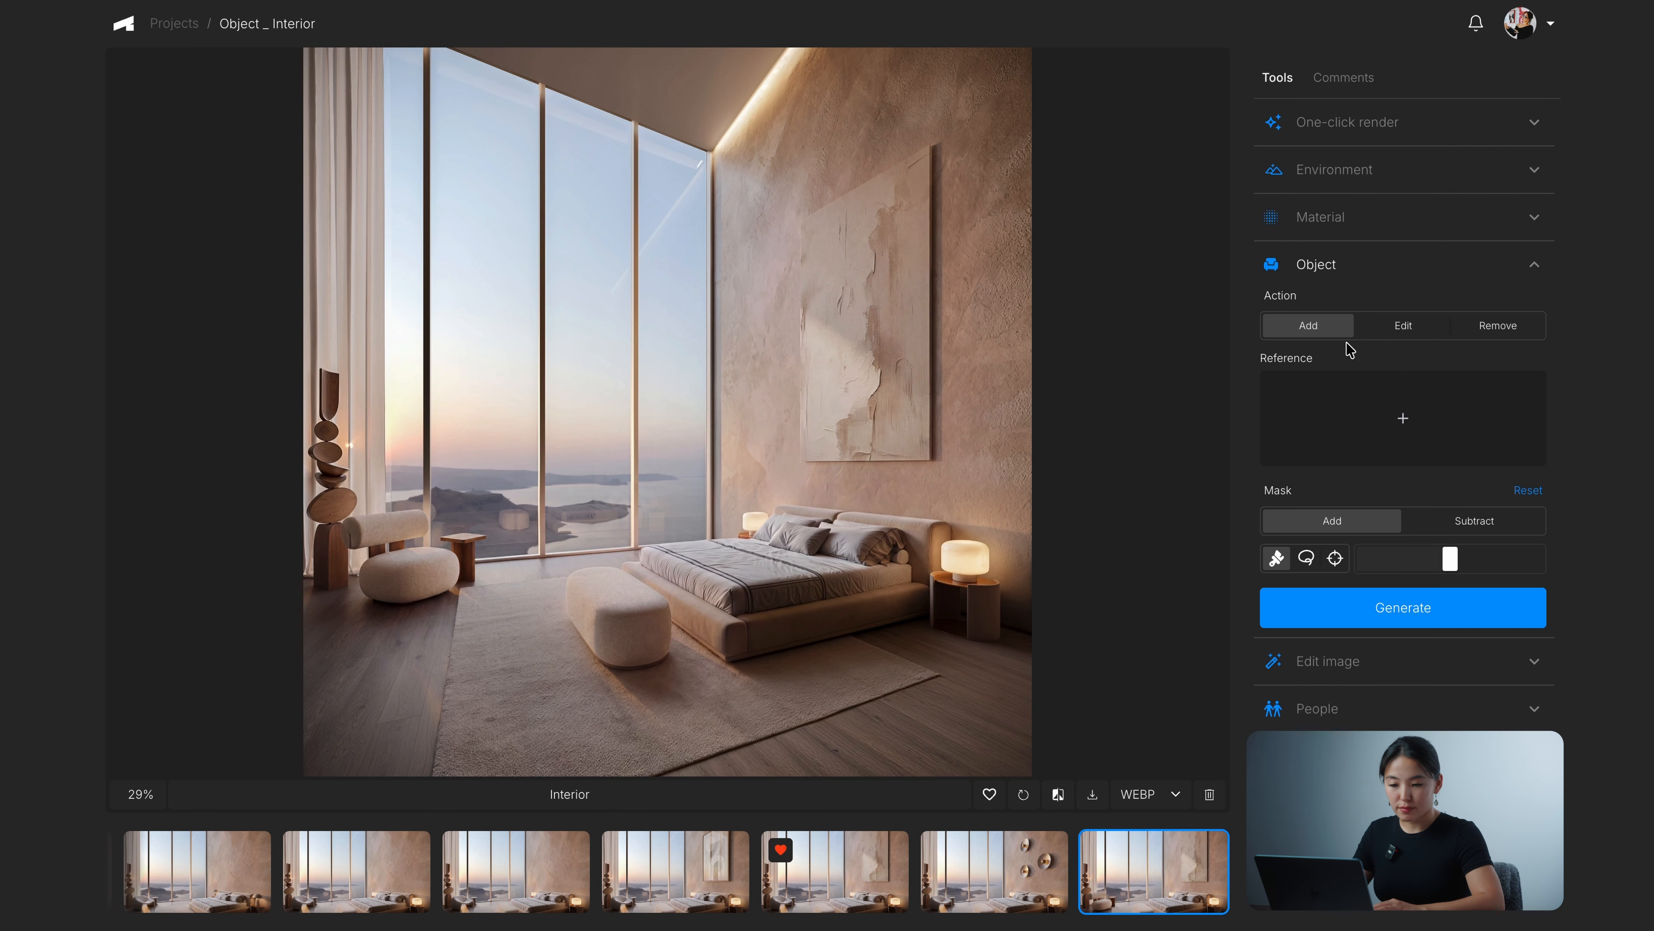
left_click(1392, 334)
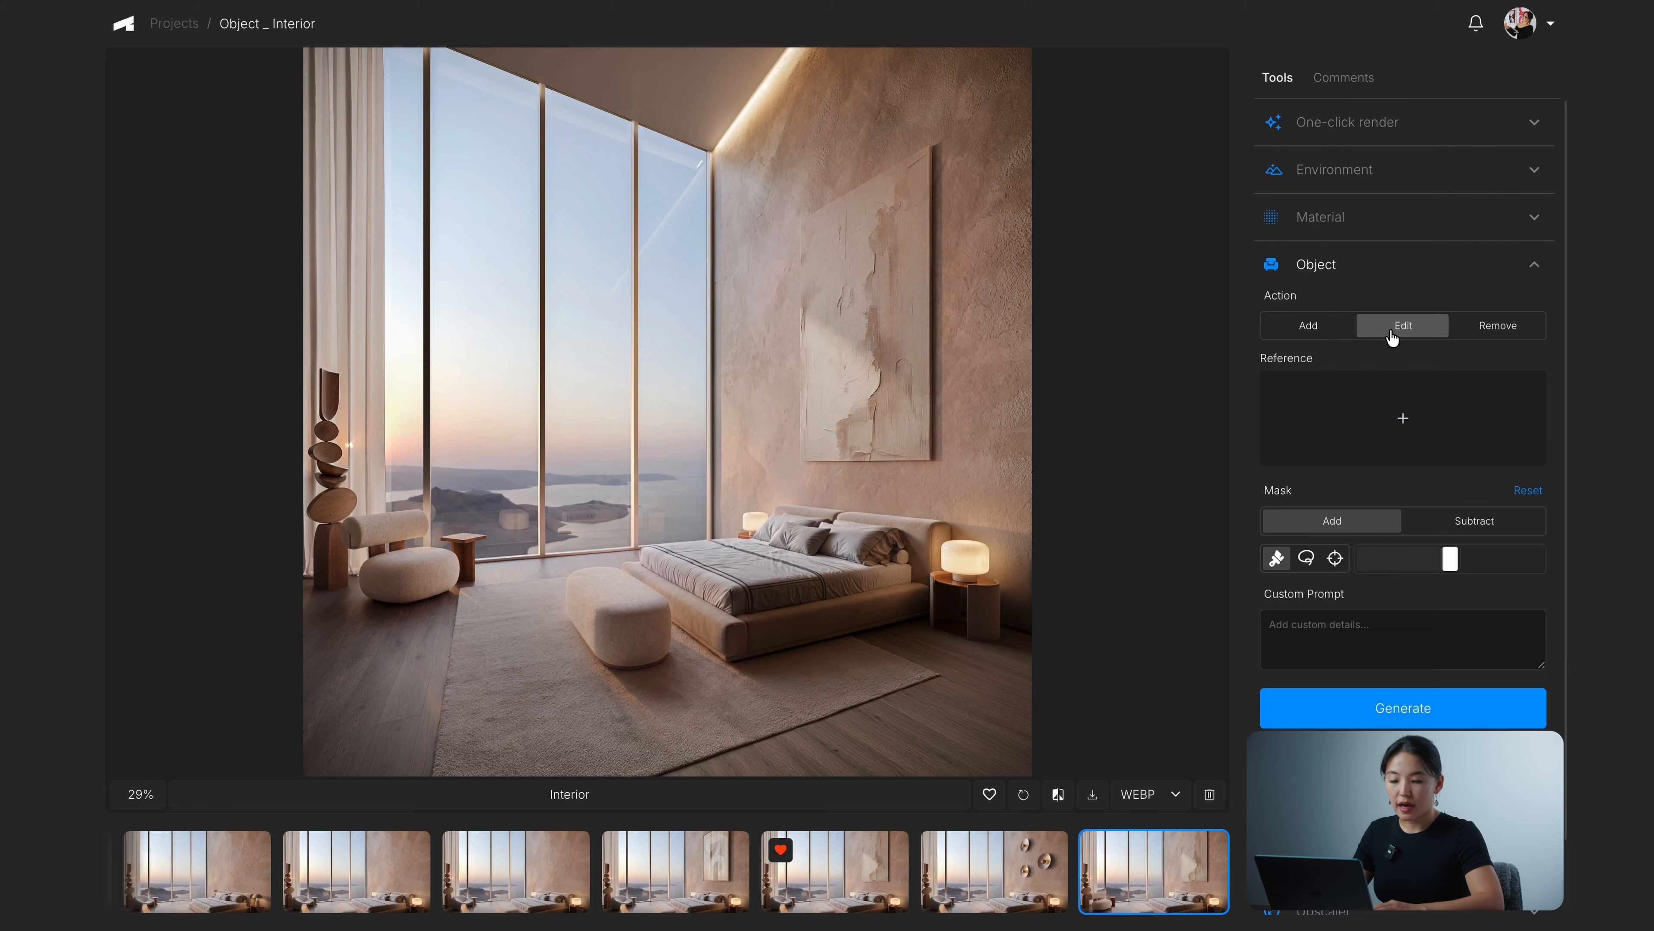
left_click(1344, 633)
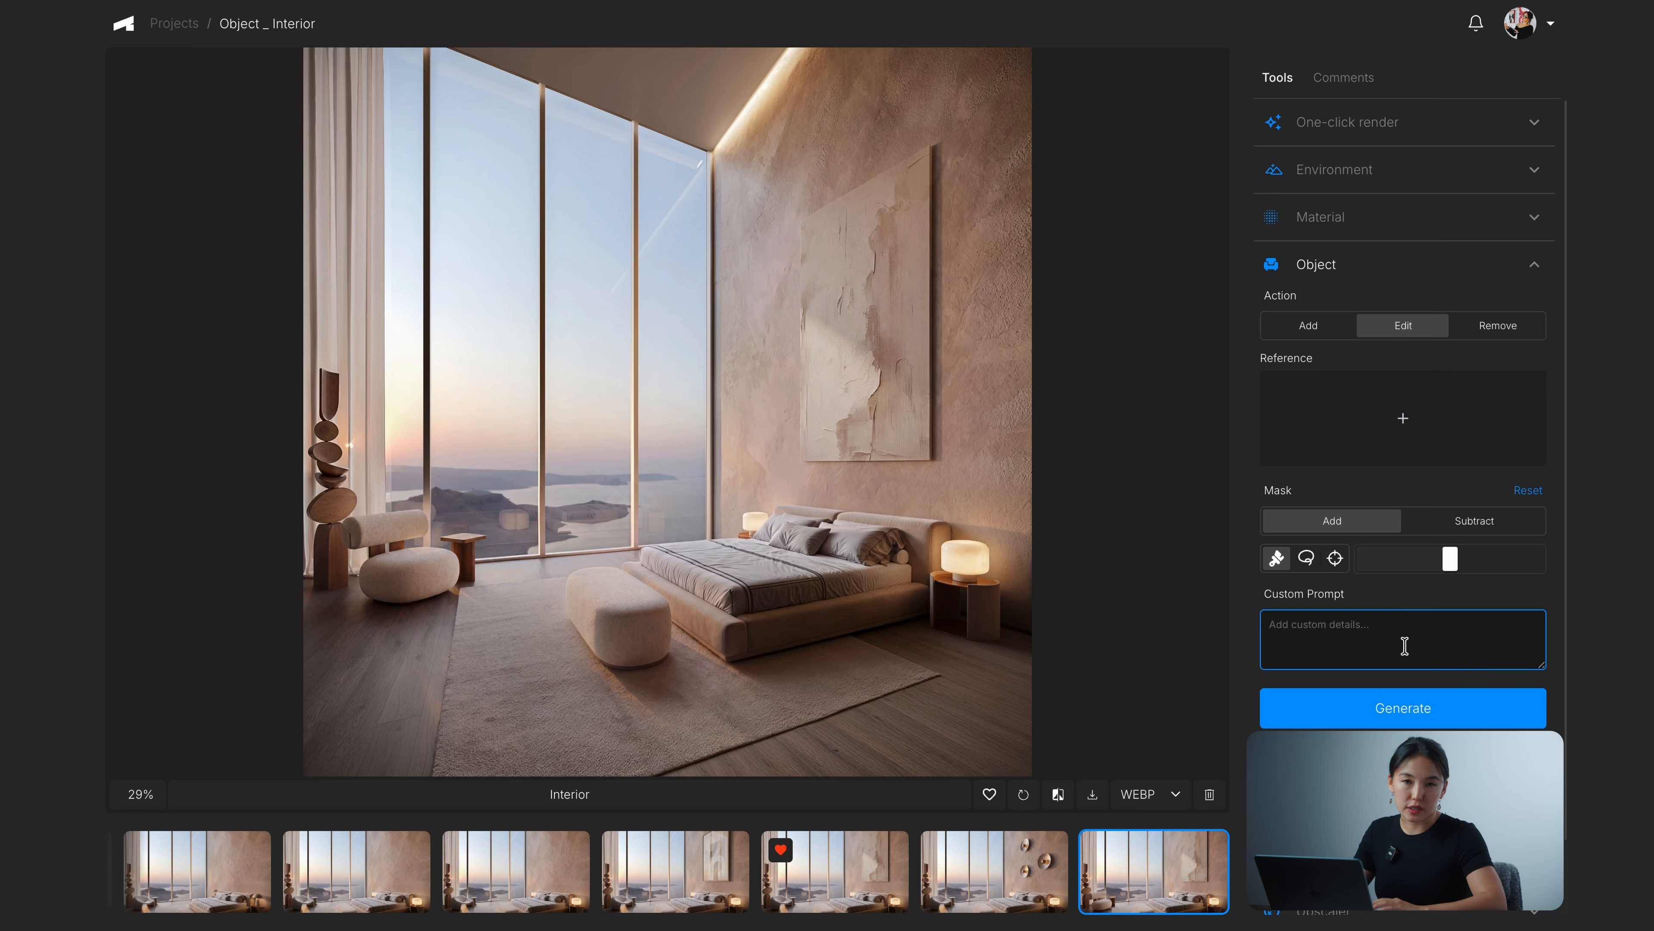
Step: Return to the liked version with the masked chair and table and set the wooden armchair image as the reference
left_click(846, 864)
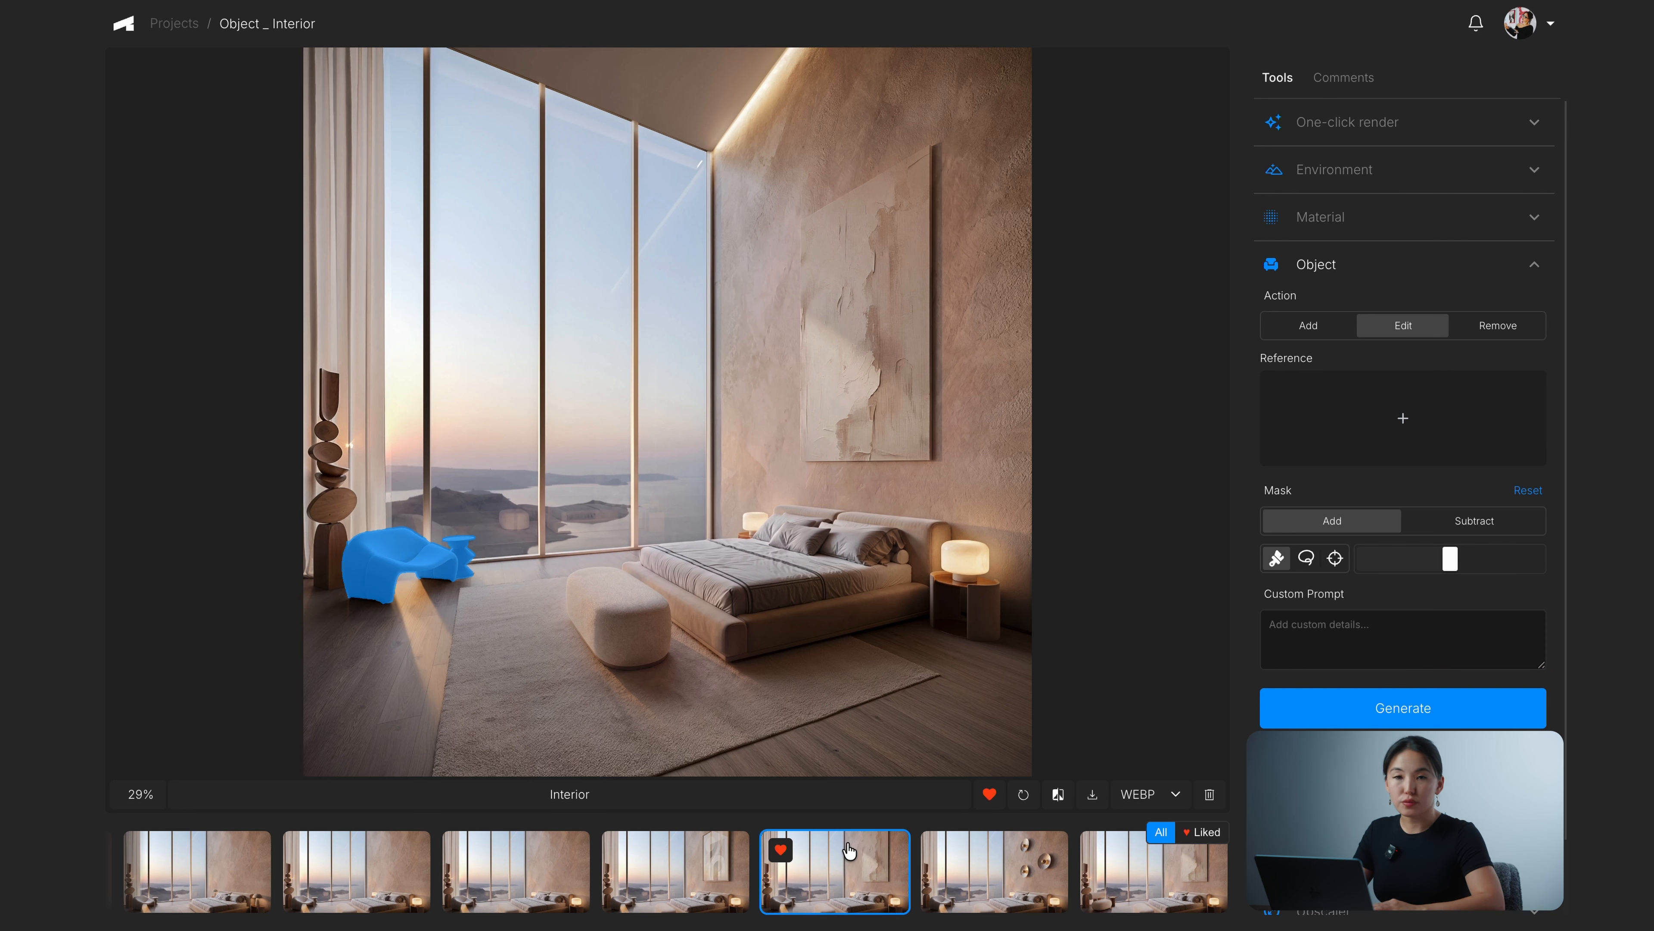
left_click(1392, 427)
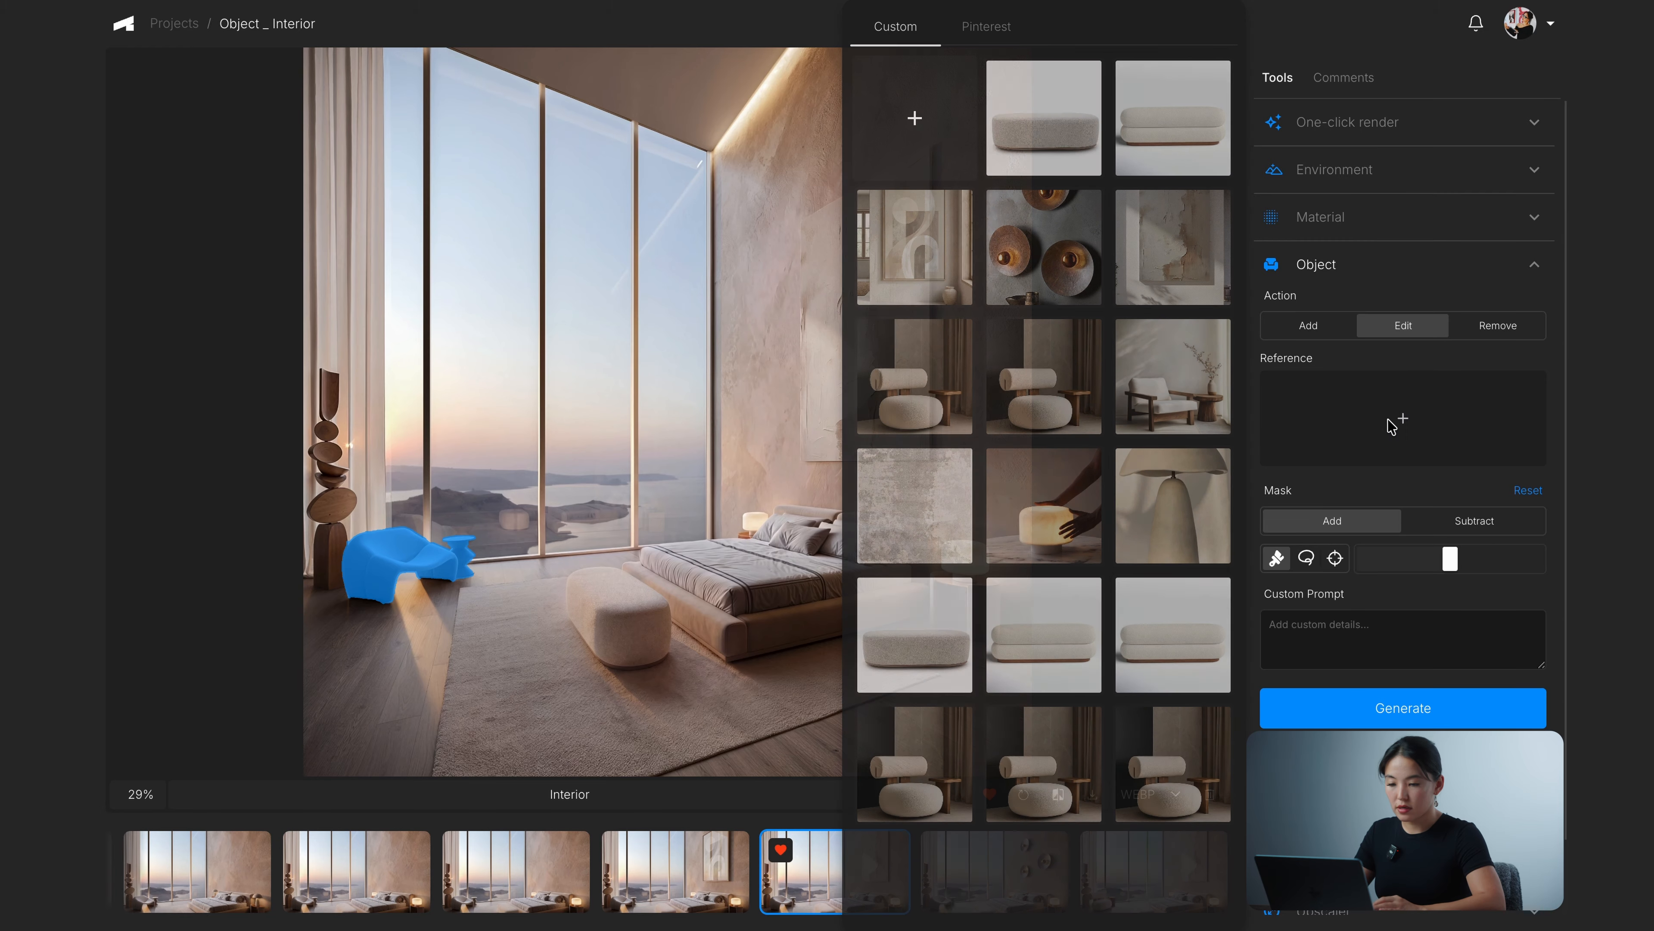
left_click(1166, 360)
mouse_move(1382, 422)
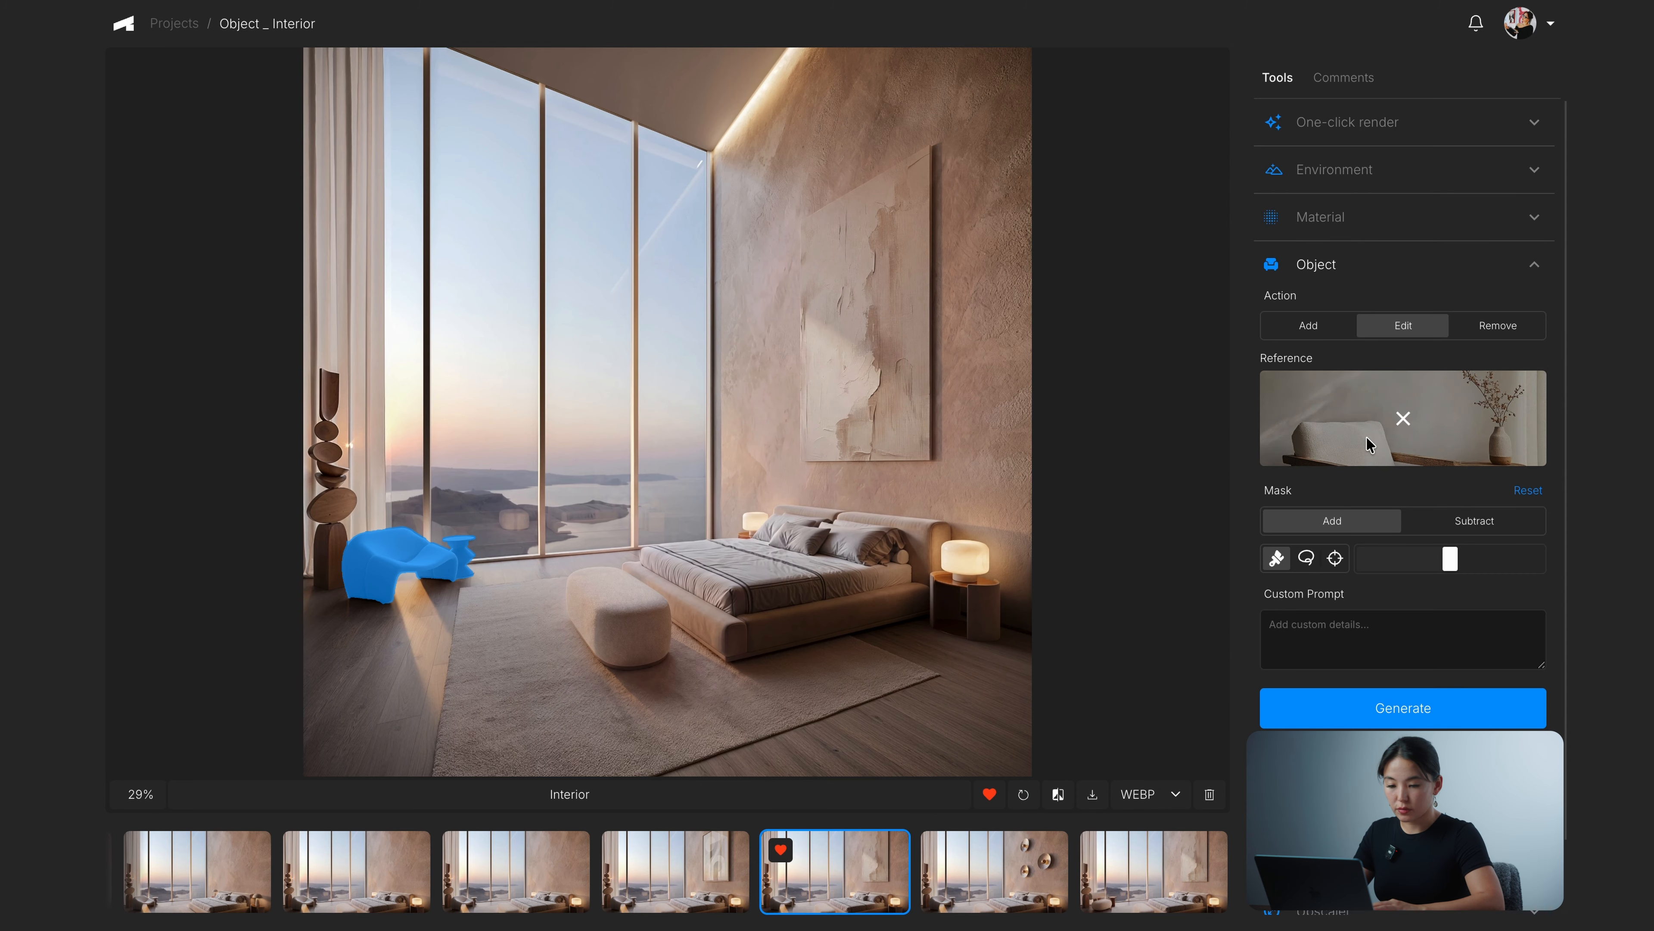
Step: Set the custom prompt to "replace the chair and table selected by the mask with new ones matching the reference. Do not change anything else." and generate
left_click(1373, 633)
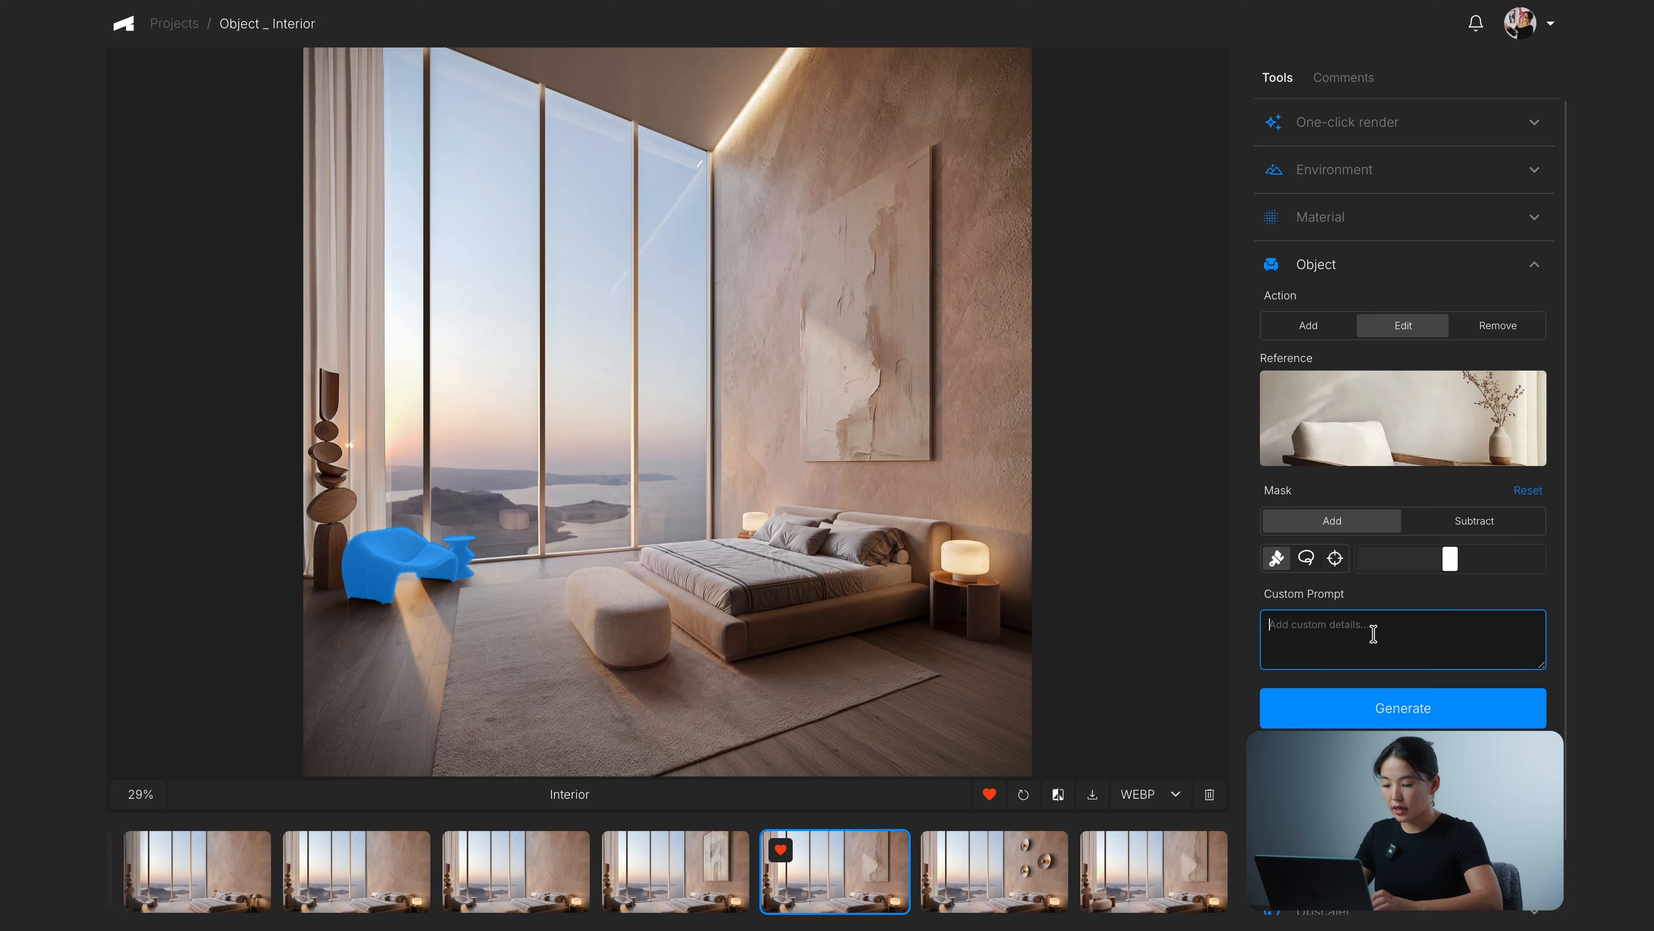
type("repl")
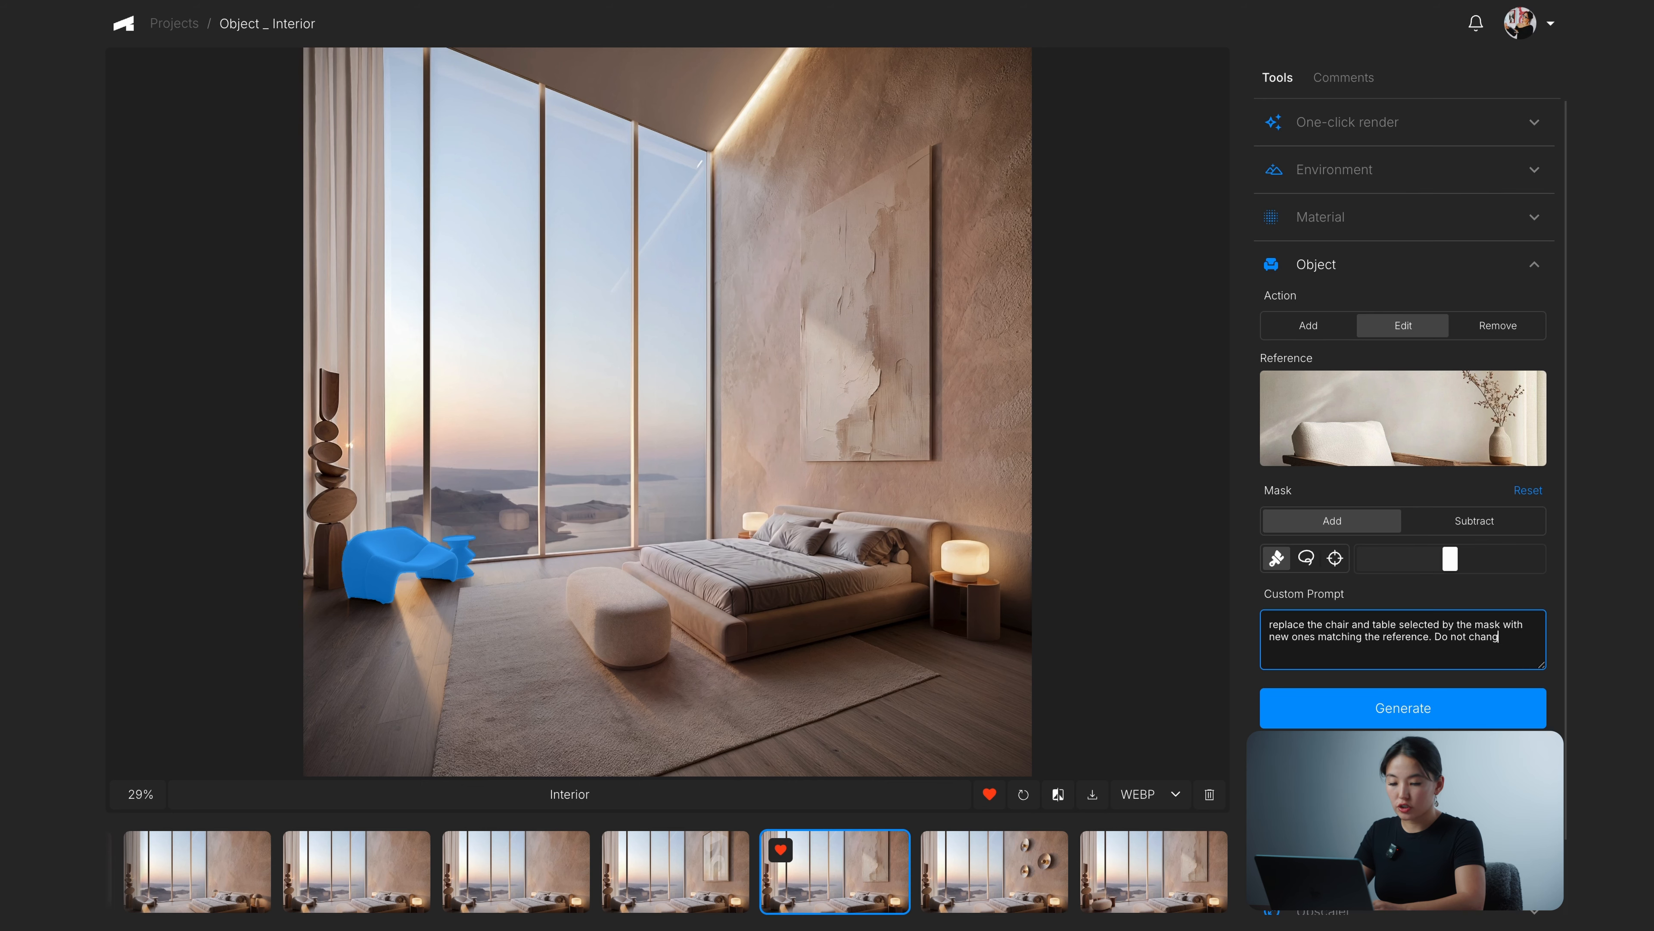
type("hing else.")
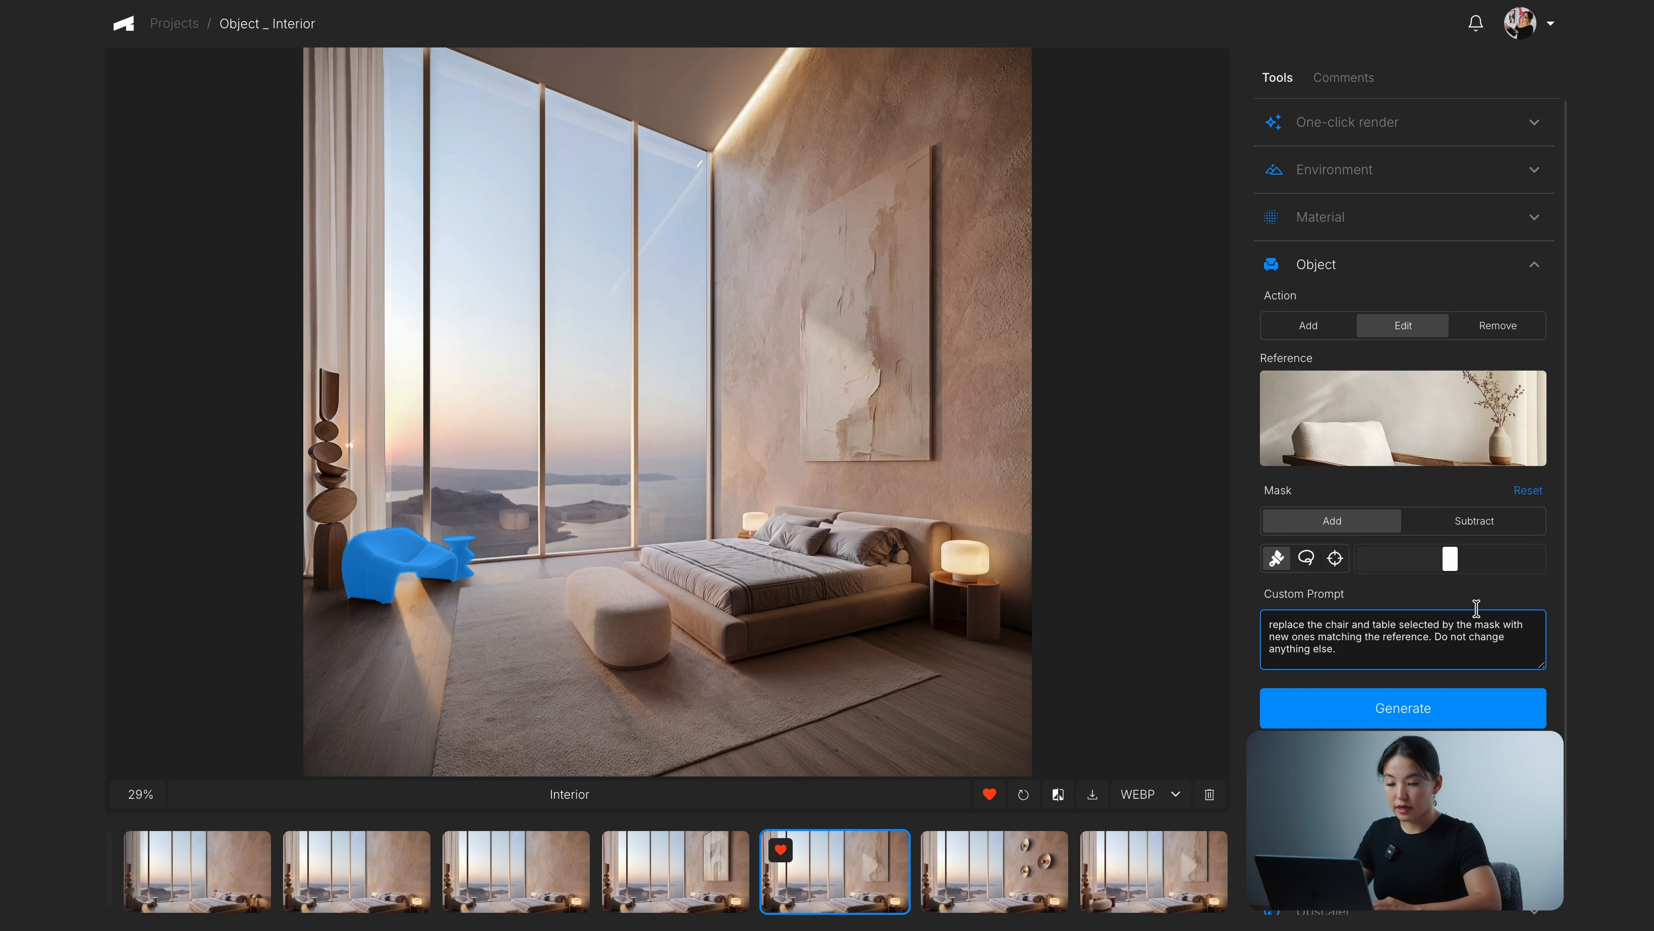
left_click(1435, 709)
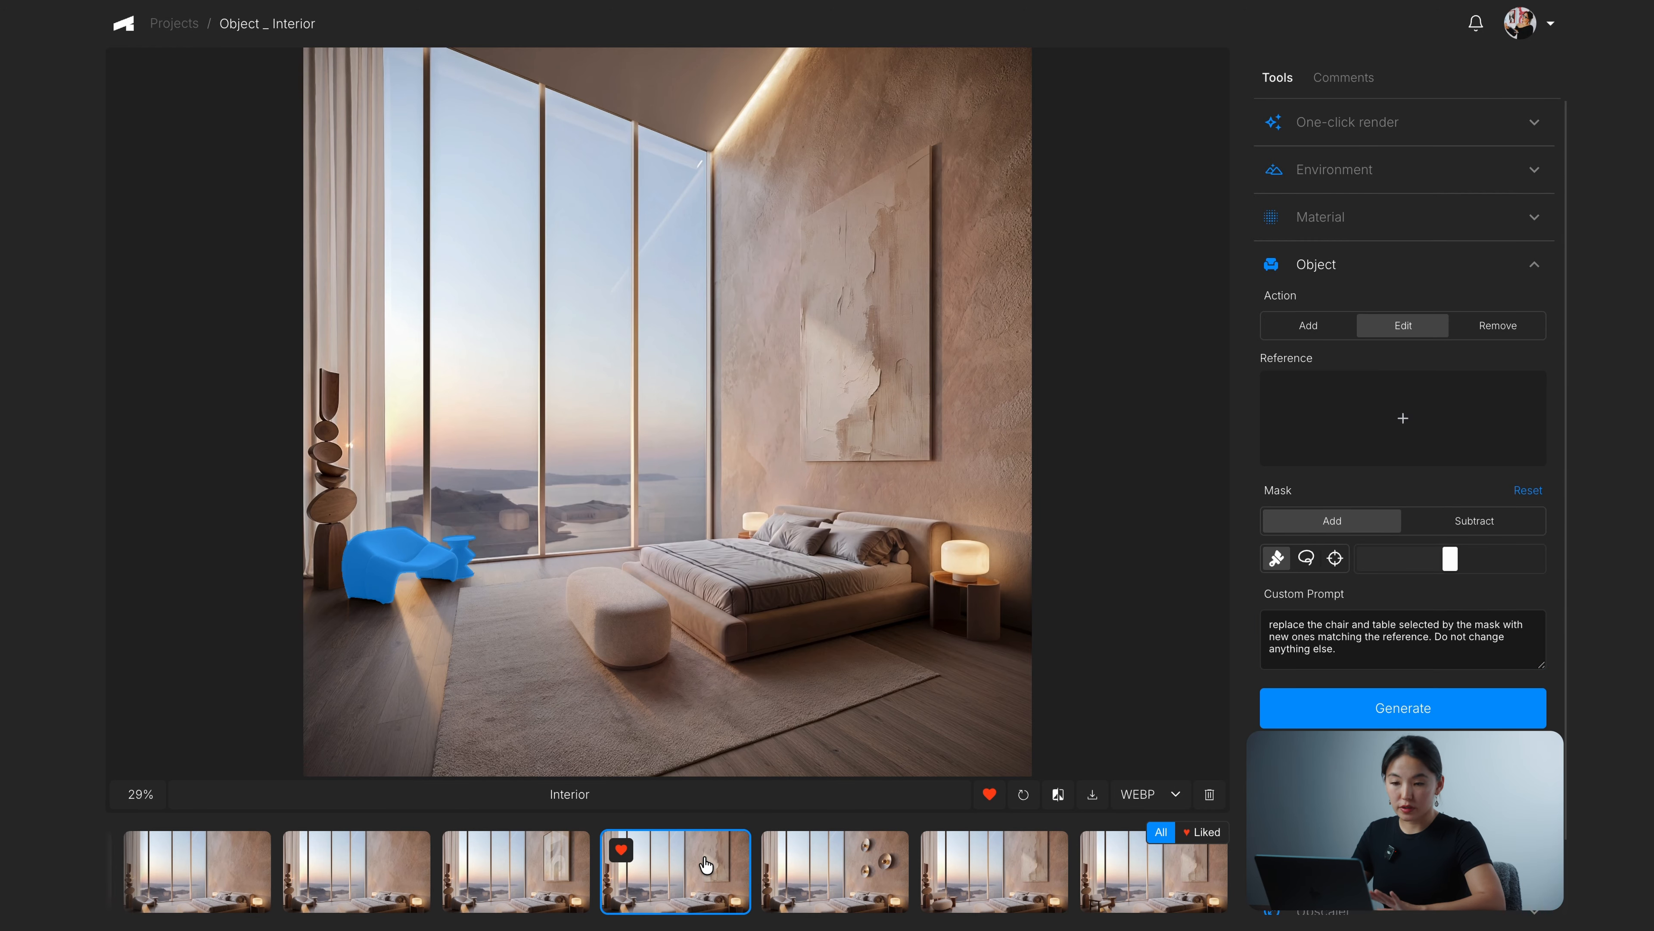
Step: Open the new wooden armchair version and compare it with the version it was generated from
left_click(1140, 890)
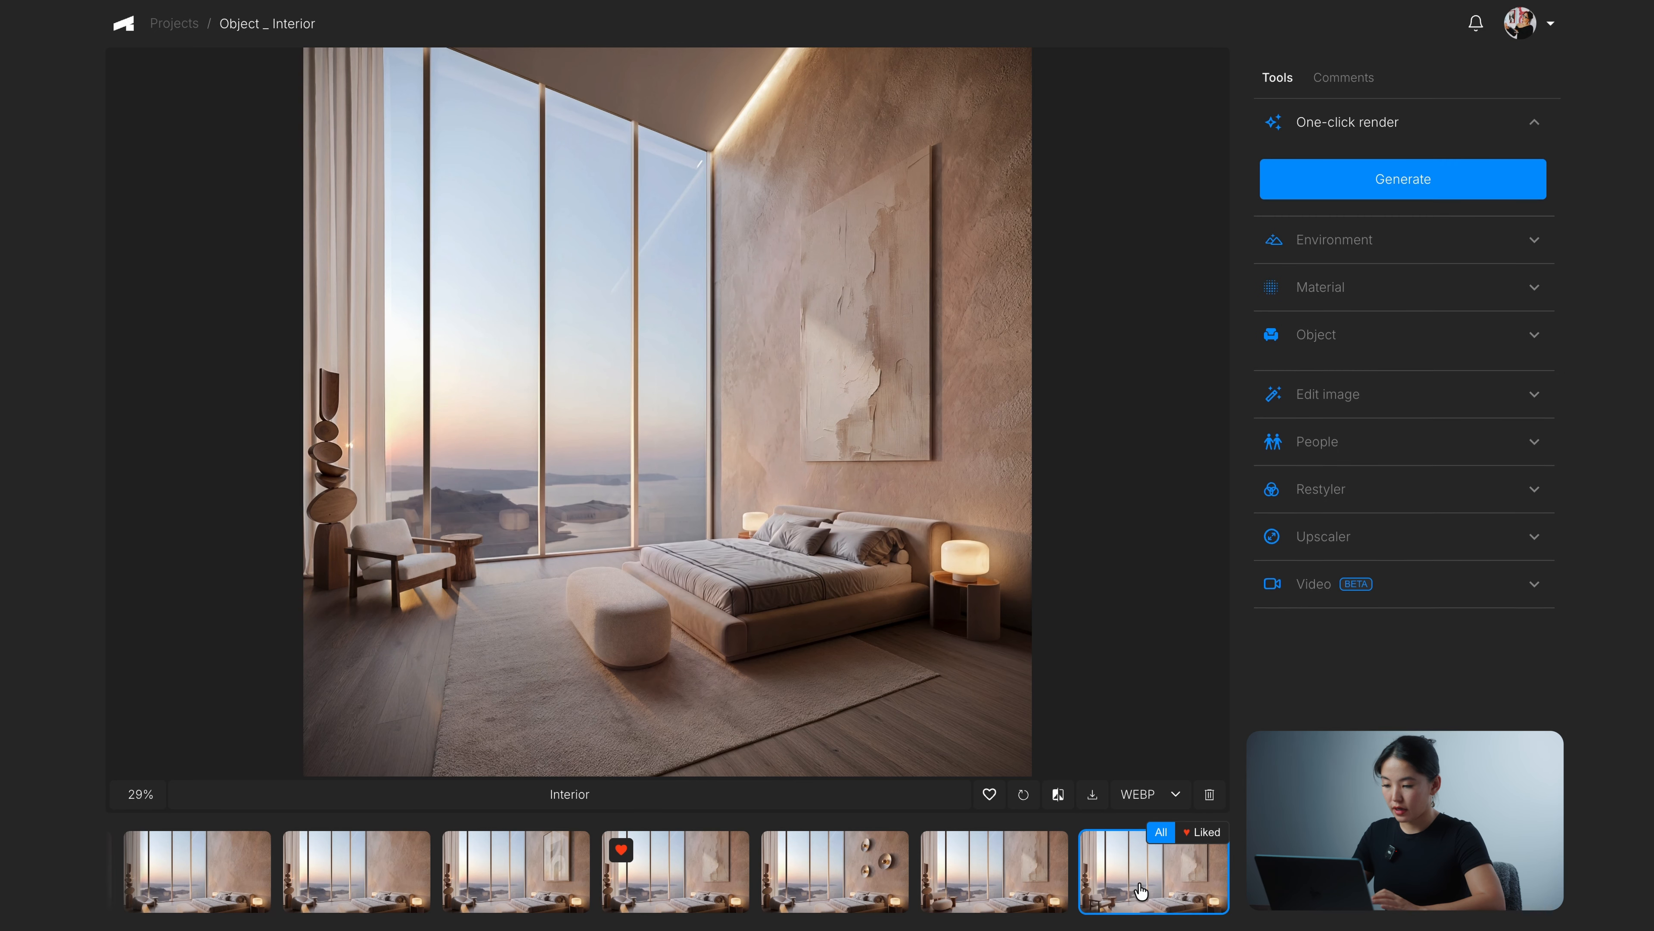
left_click(1058, 794)
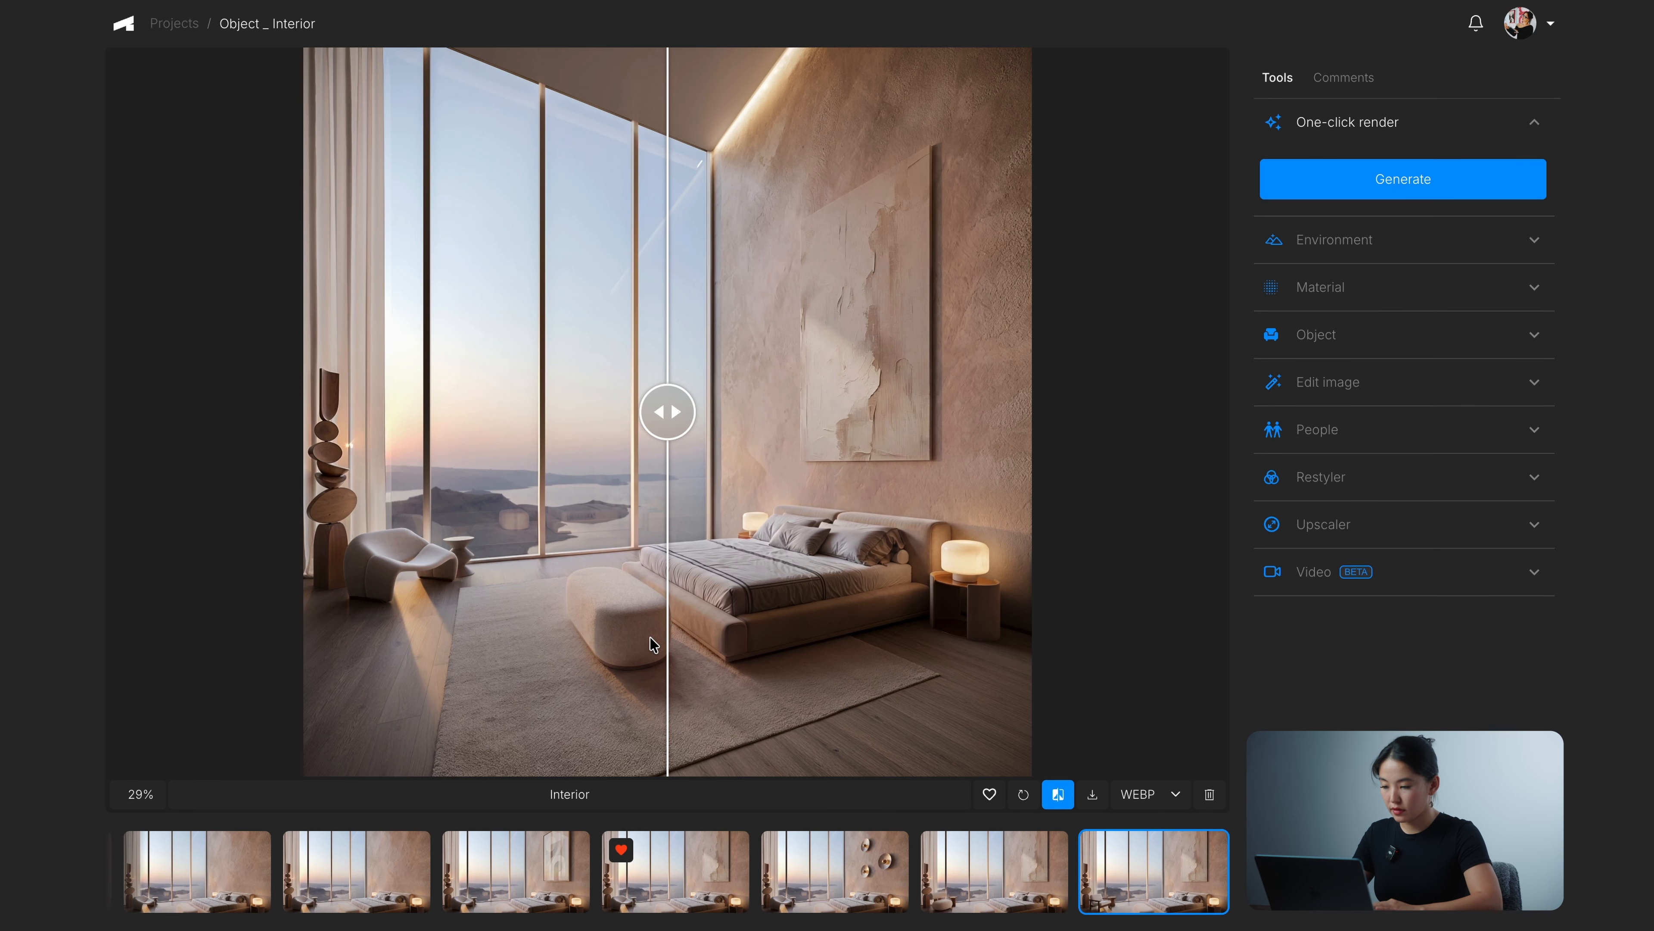
left_click_drag(663, 412, 746, 486)
left_click(1143, 892)
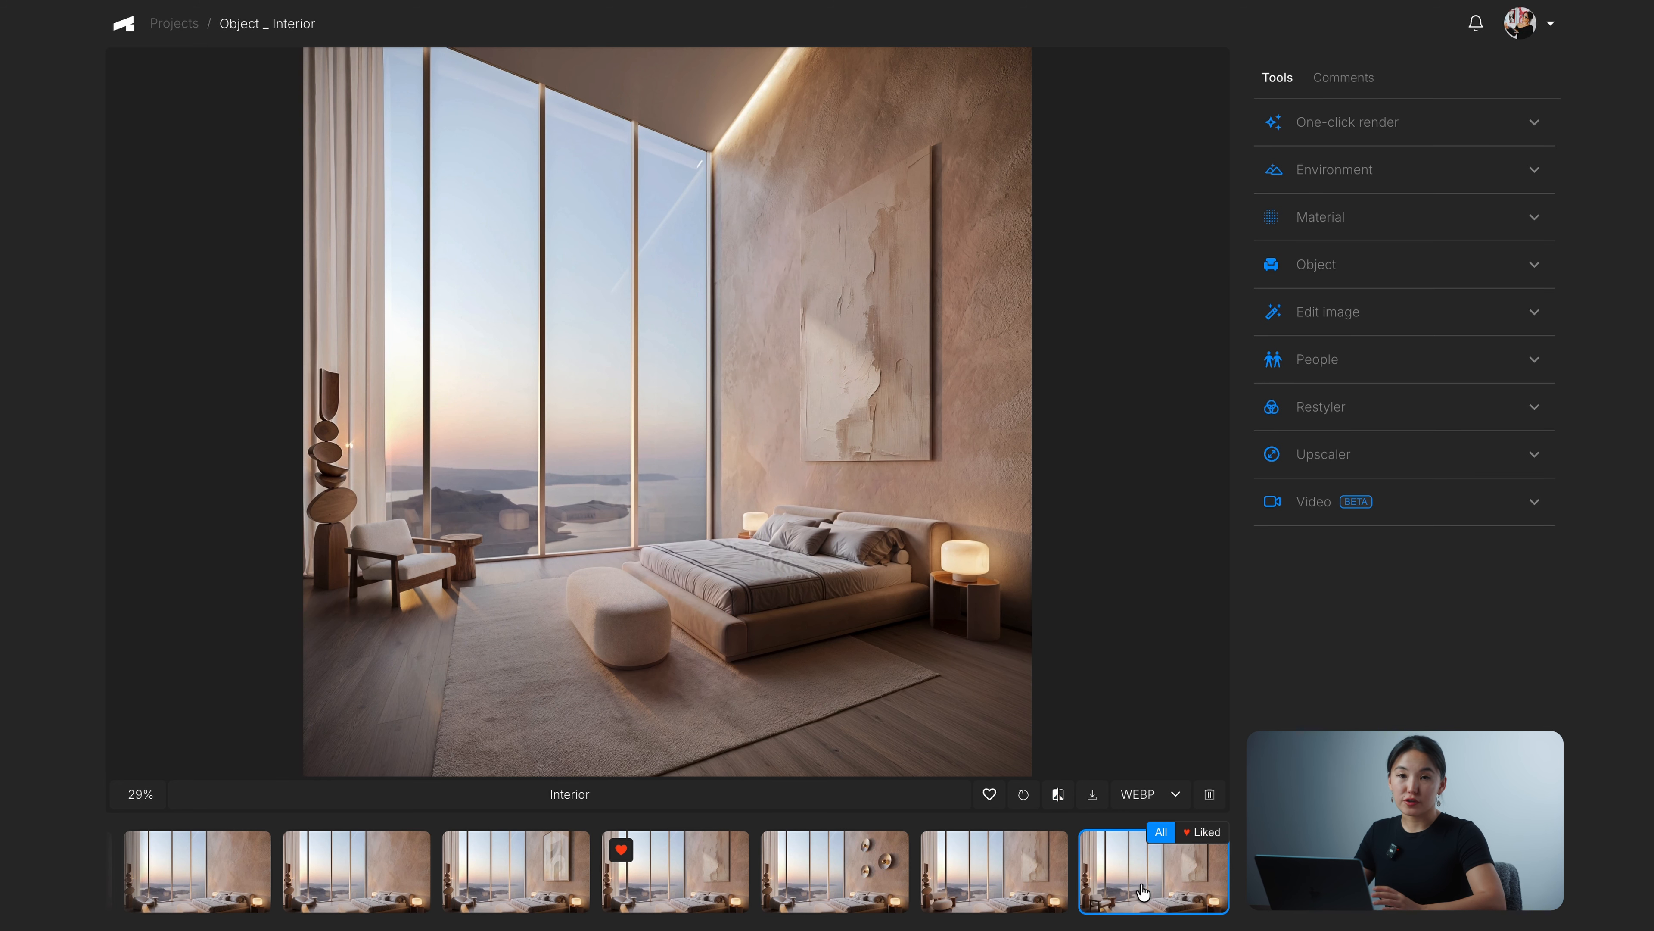
Step: Return to the round-seat chair version and mask the floor rug with point selection for an object edit
left_click(1326, 279)
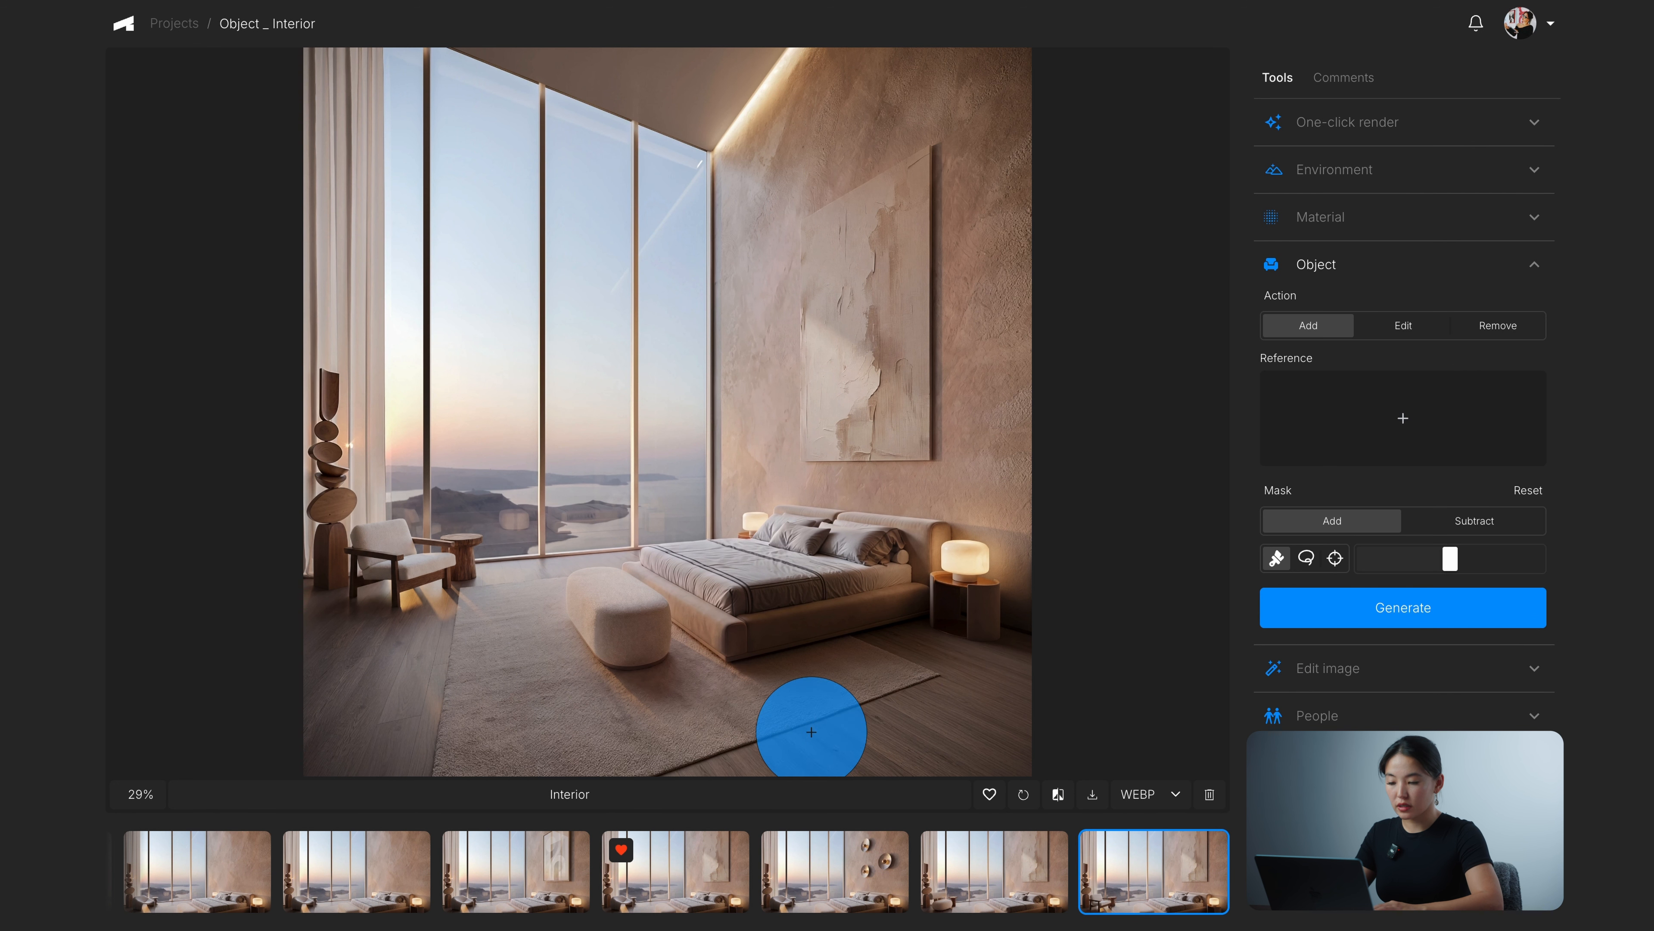
left_click(1002, 881)
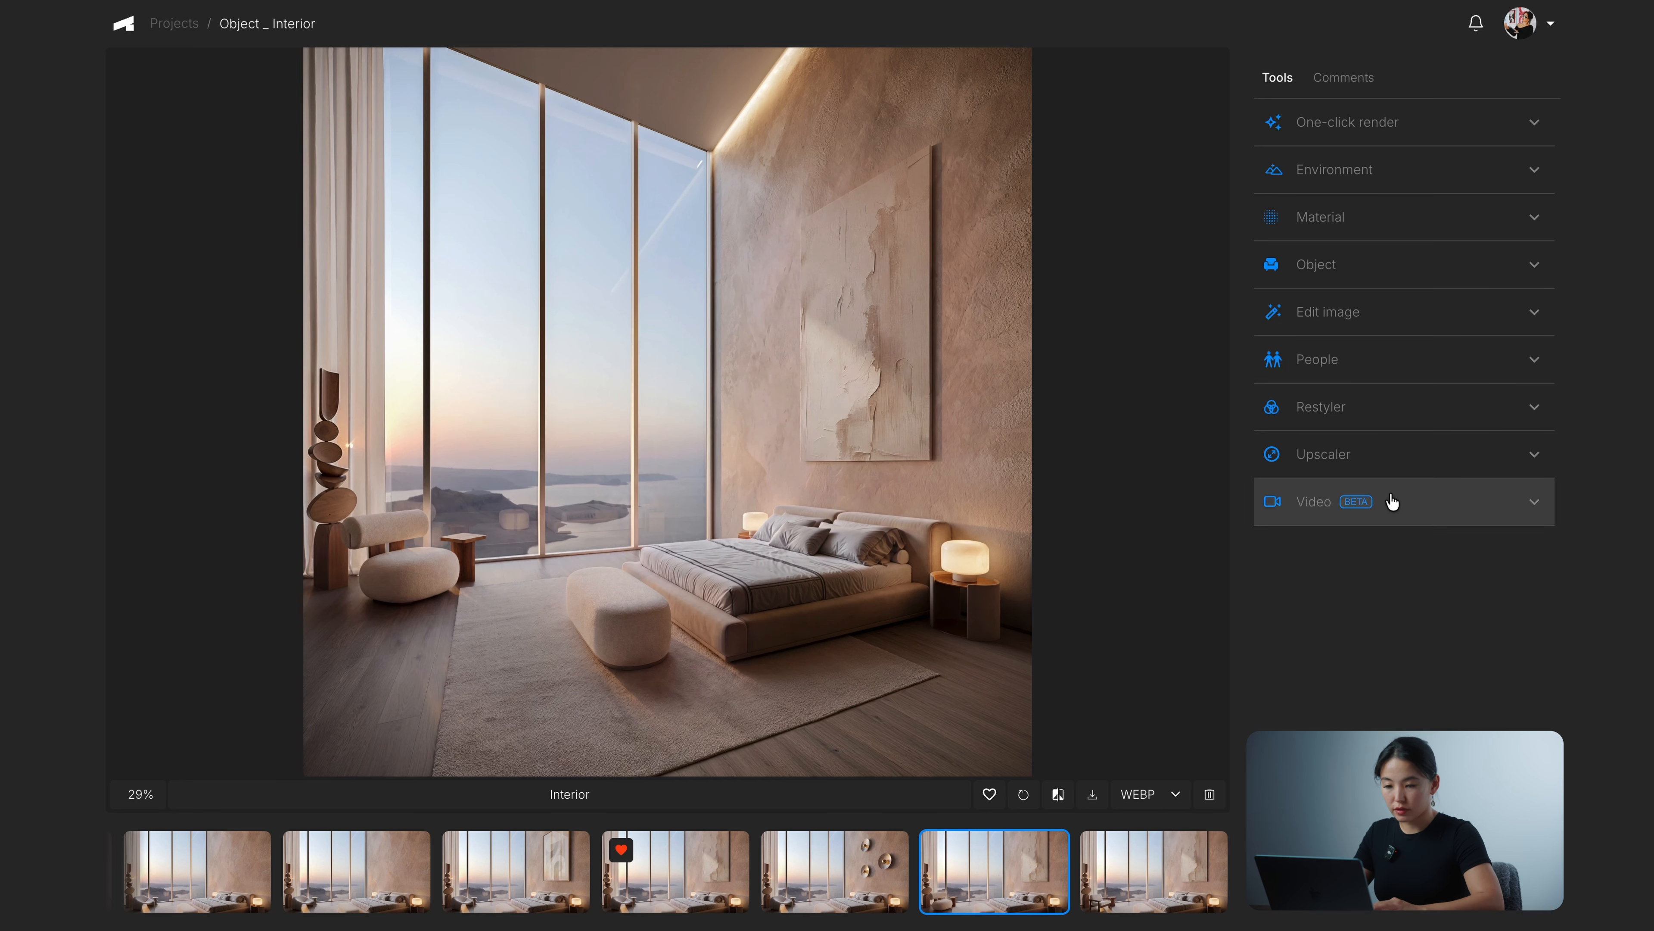
left_click(1359, 264)
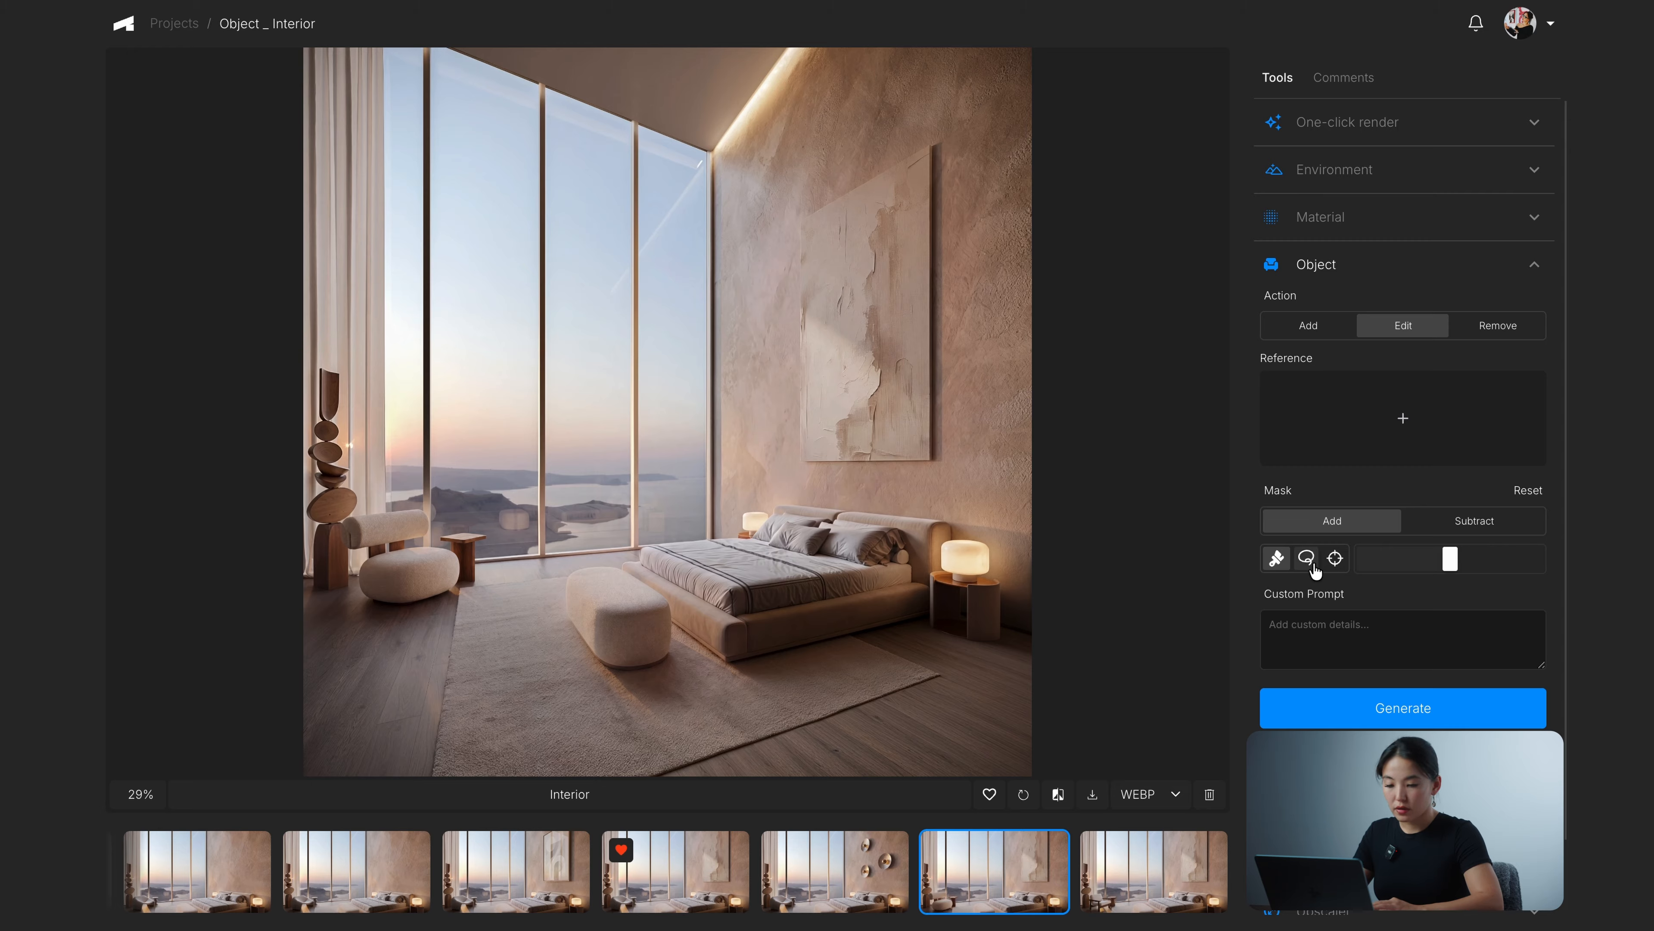
left_click(1336, 560)
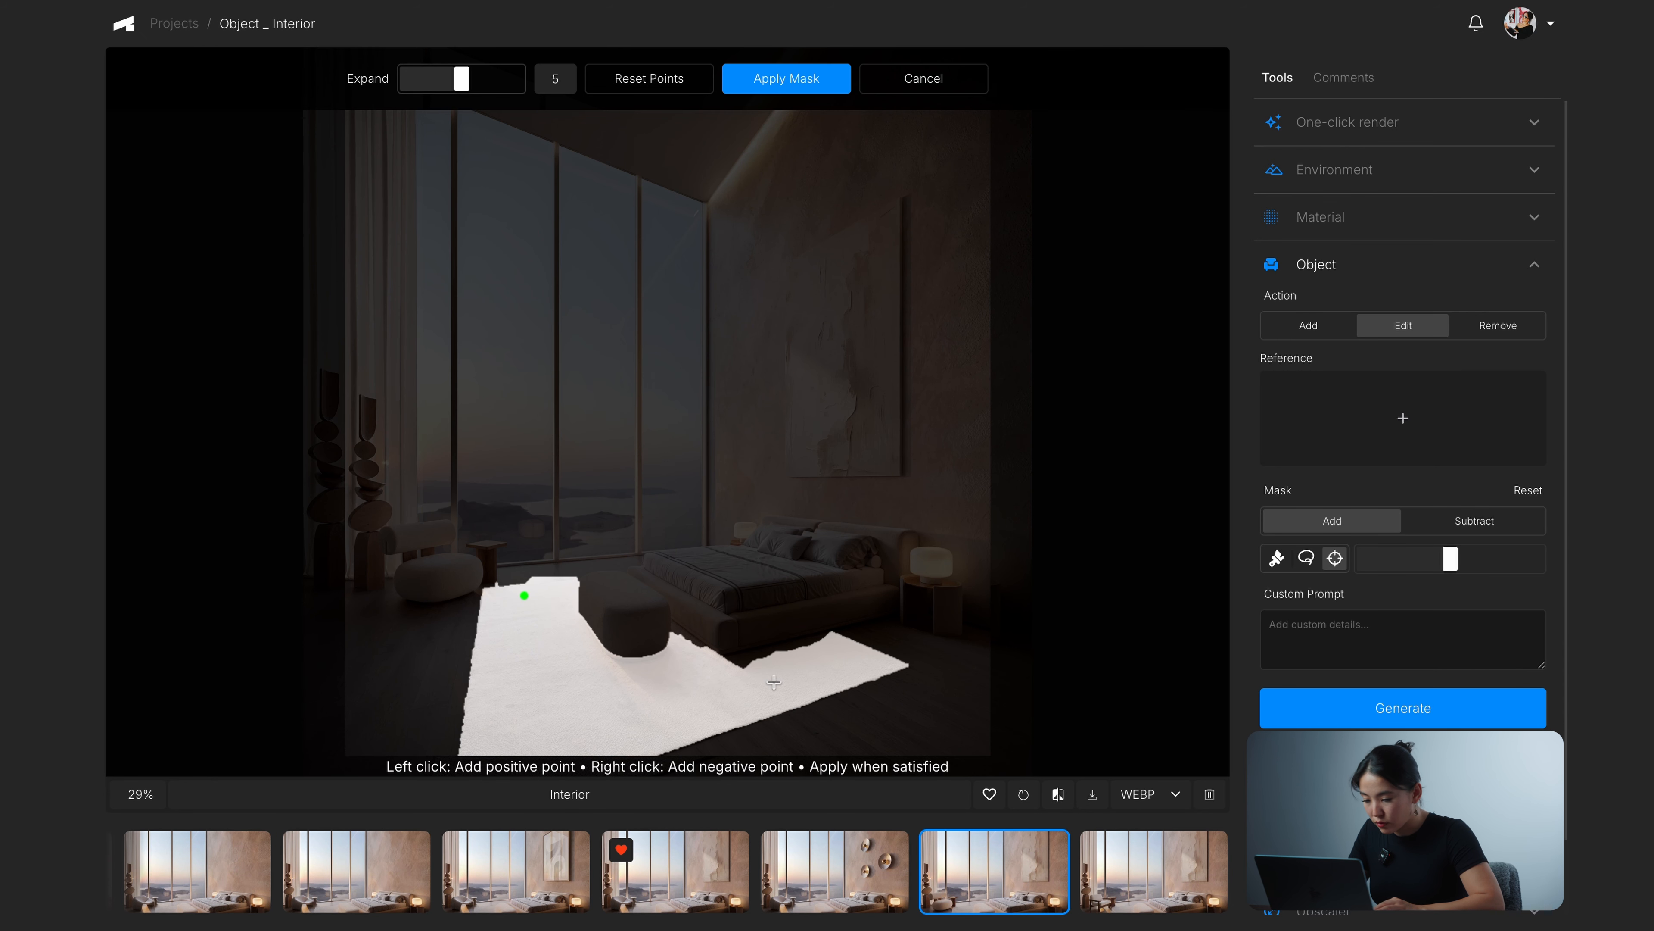
left_click(787, 78)
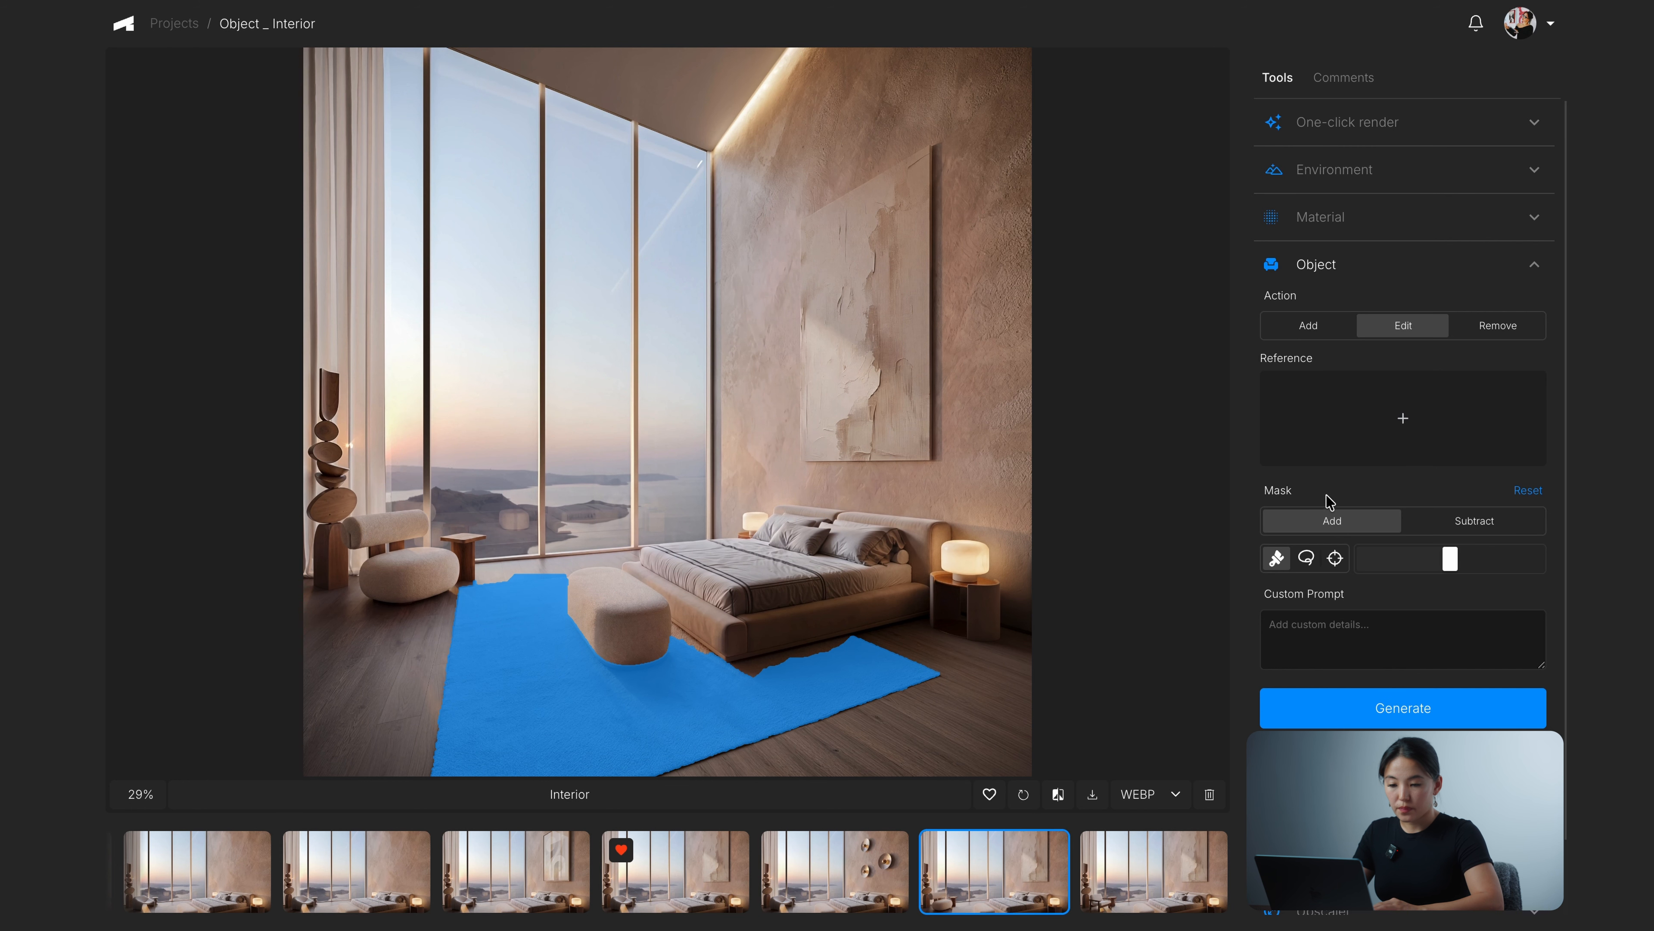
Step: Set the distressed grey-beige rug texture as the reference and generate the rug replacement
left_click(1400, 414)
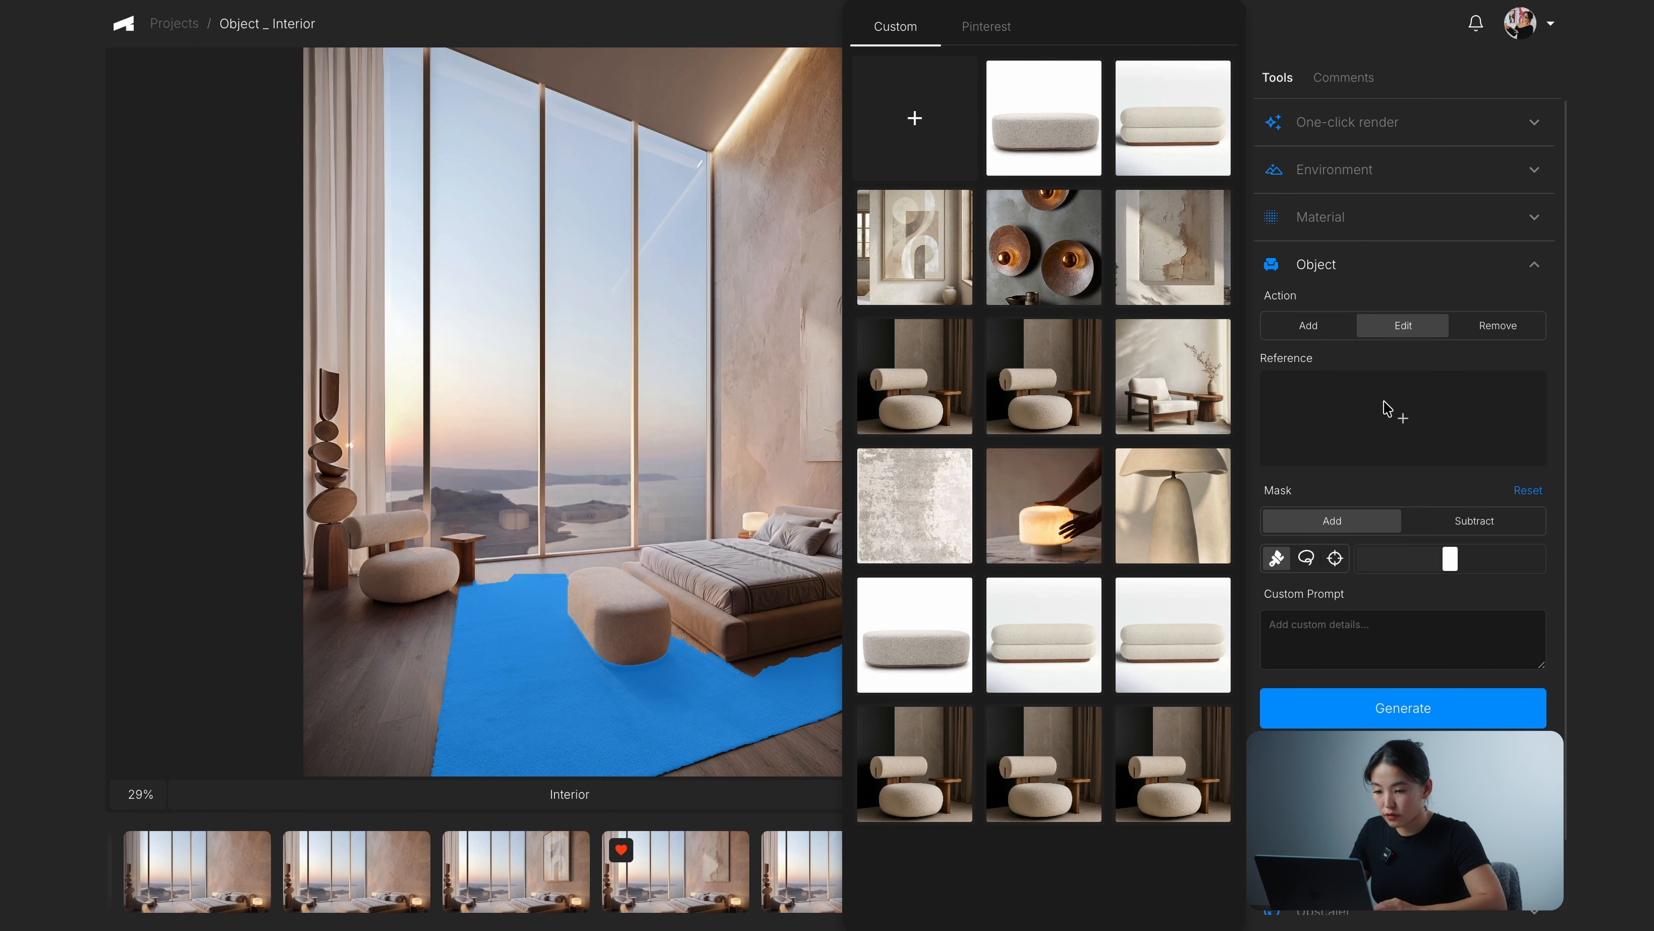
left_click(898, 495)
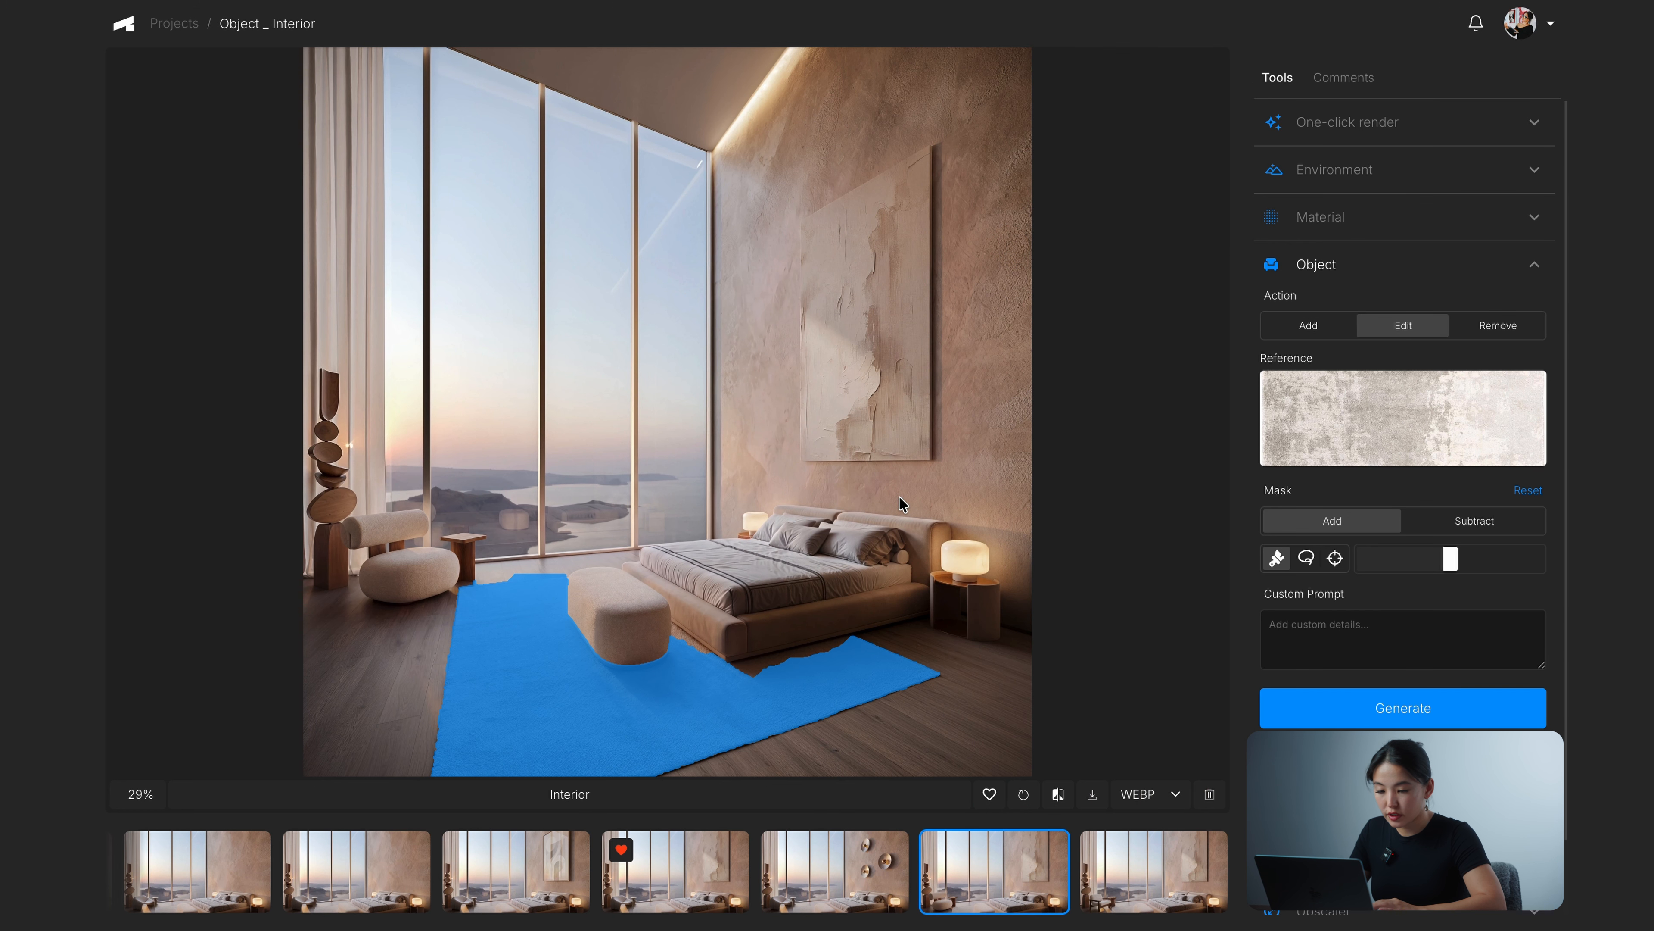
left_click(1437, 721)
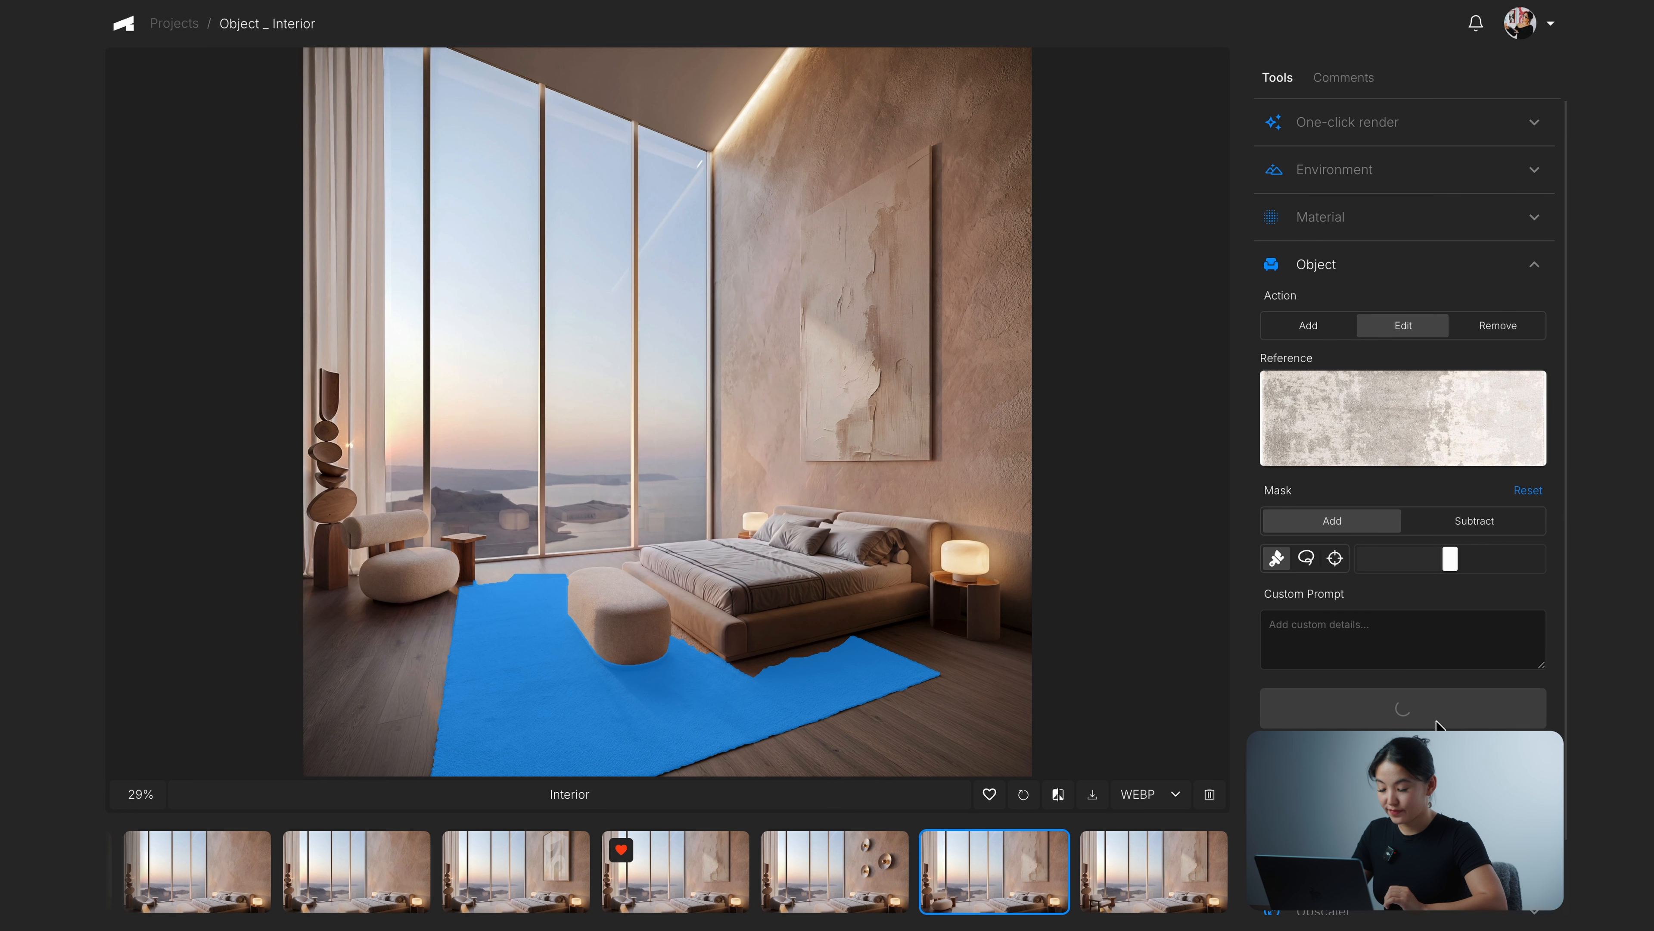
Step: Compare the new patterned-rug version with the previous image using the before/after slider
left_click(1059, 806)
left_click_drag(665, 418, 378, 326)
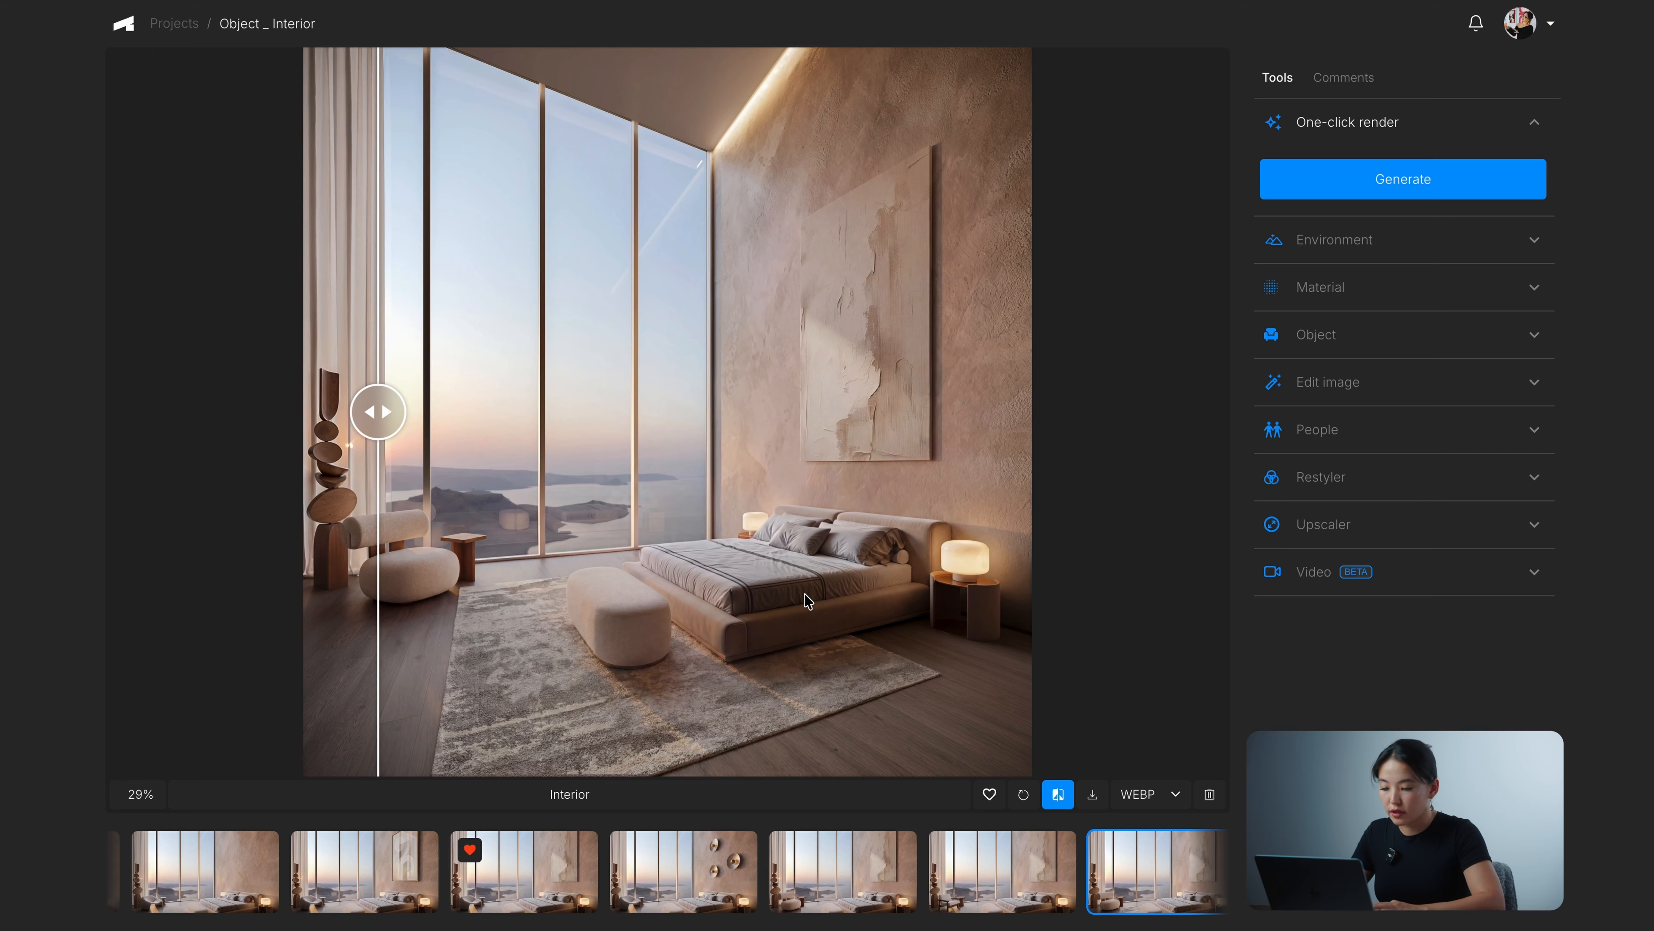
left_click(1061, 800)
Step: Return to the round-seat chair version with the masked rug and reduce the mask brush size
left_click(1034, 879)
key("Left")
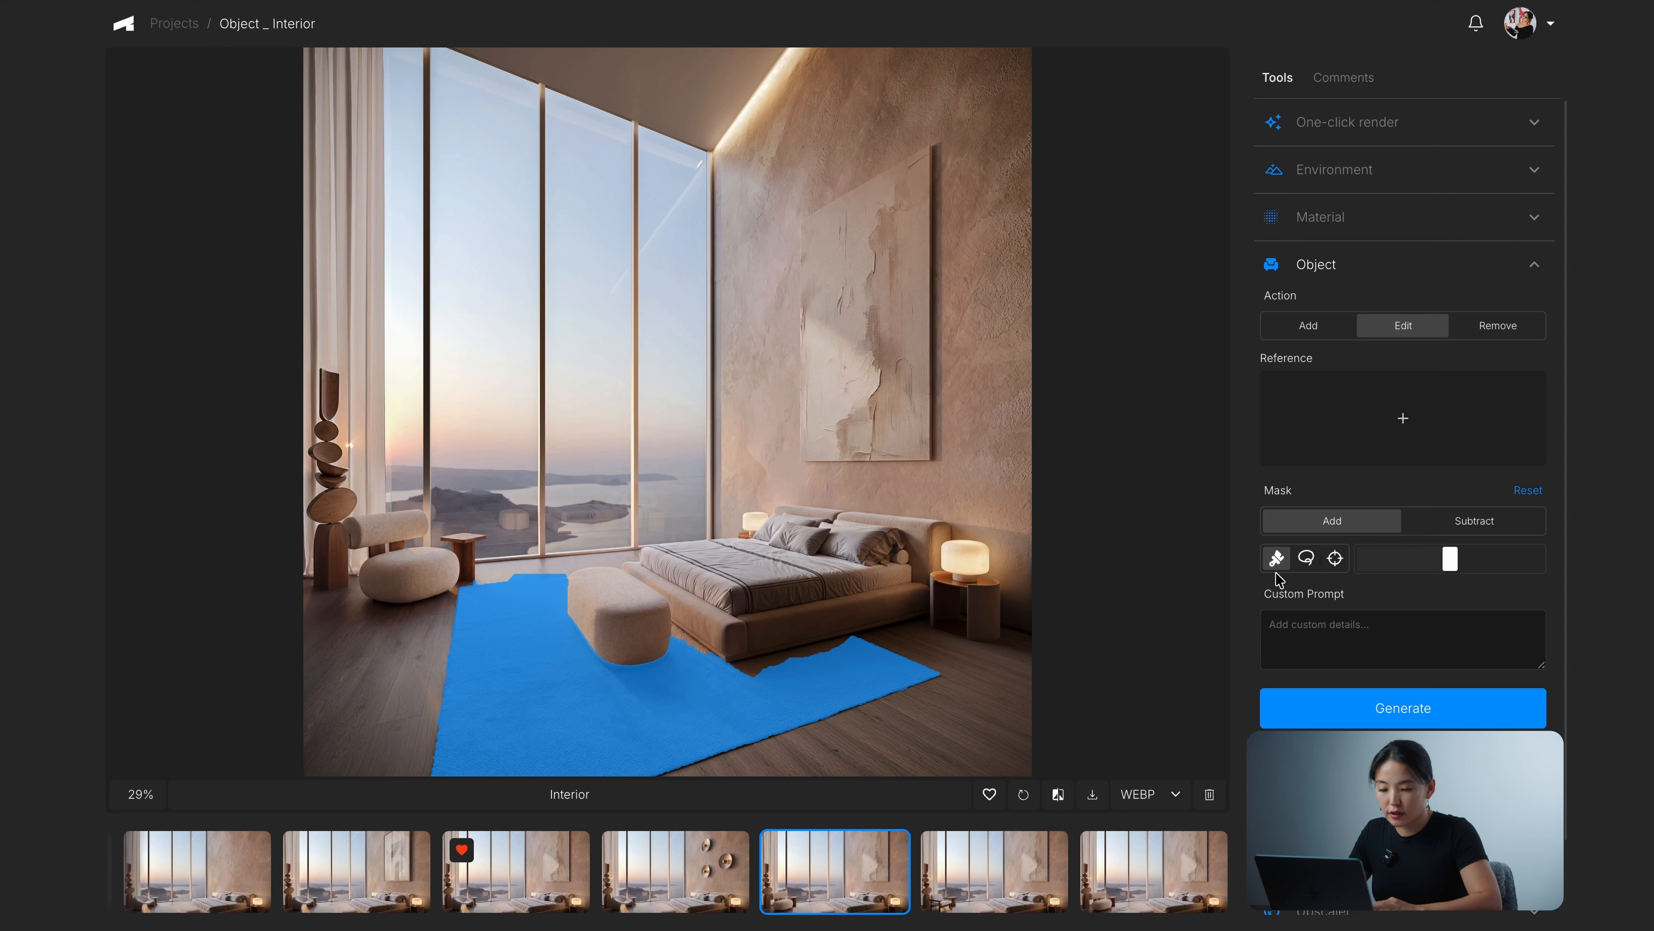
left_click_drag(1450, 558, 1343, 562)
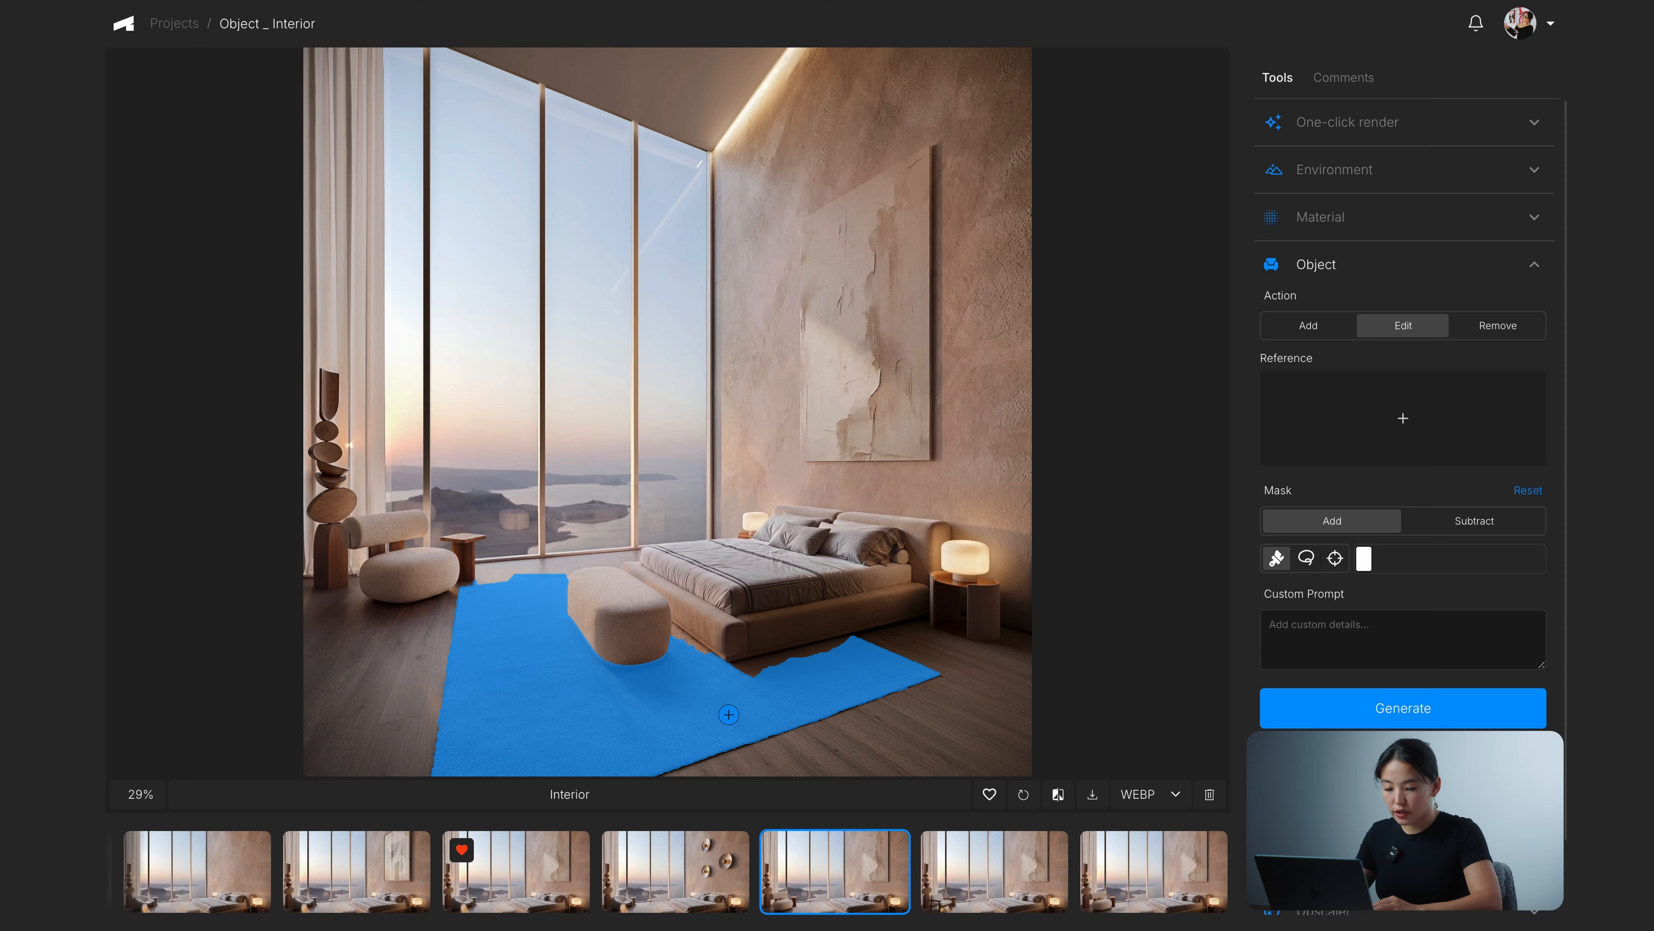
Step: Switch between the patterned-rug version and the masked round-seat chair version, ending on the patterned-rug one
left_click(1158, 885)
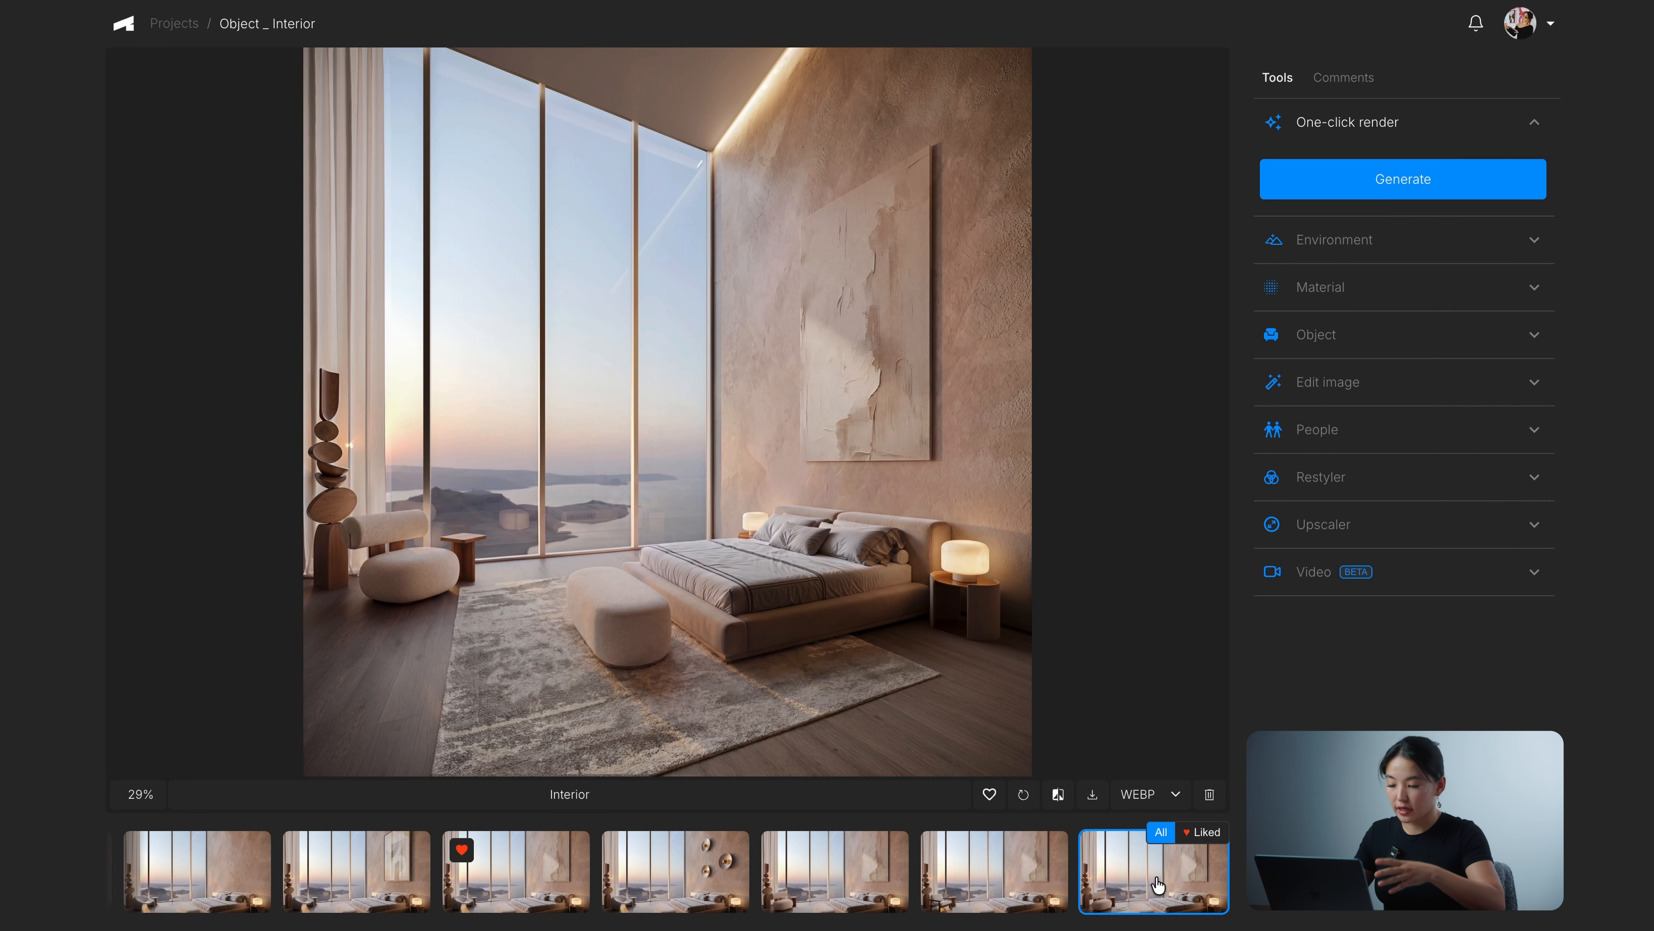
left_click(836, 883)
left_click(1116, 892)
Step: Open the source image and step forward through the earliest versions to review the edits
scroll(903, 652, "up", 5)
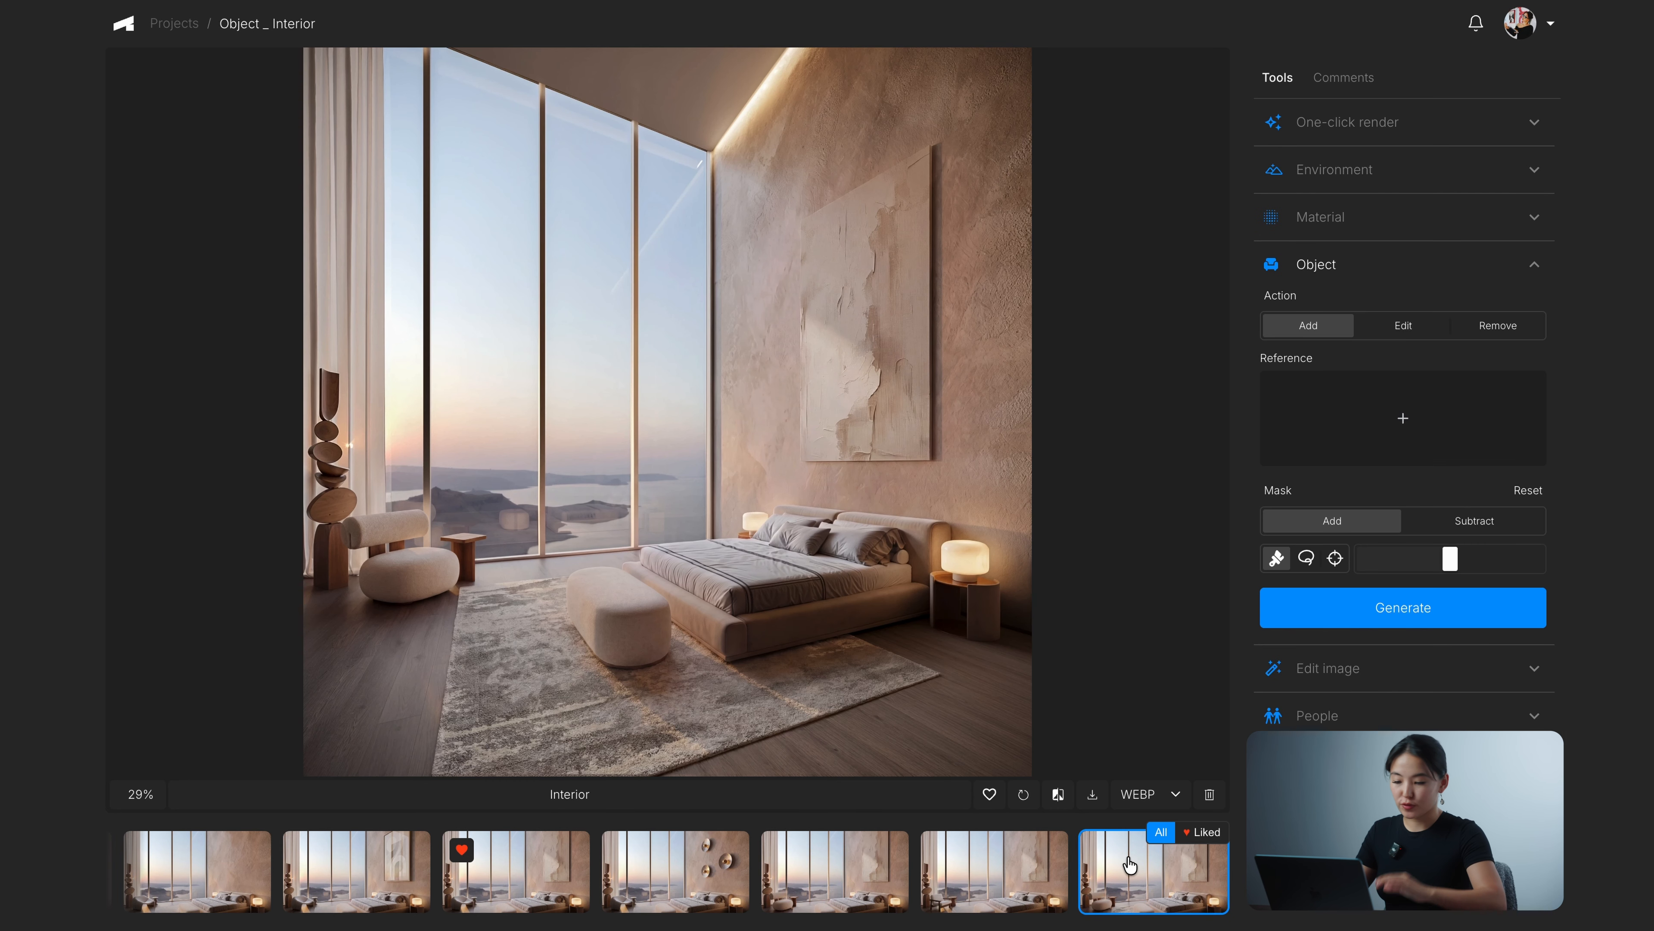
scroll(954, 872, "right", 5)
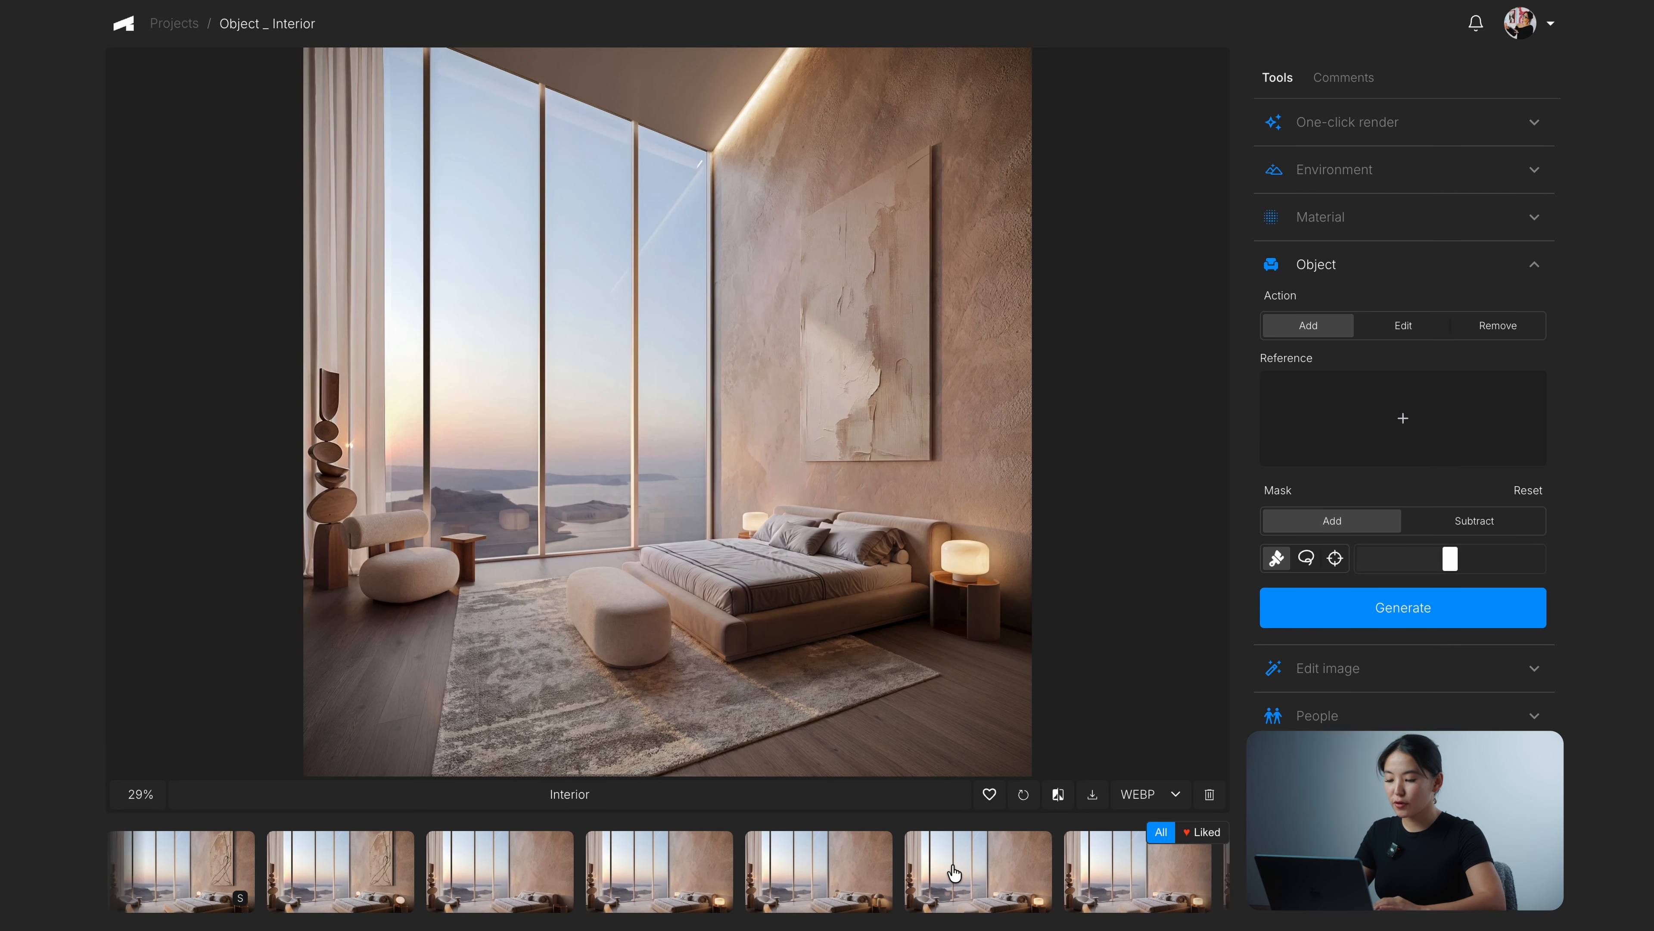
left_click(201, 867)
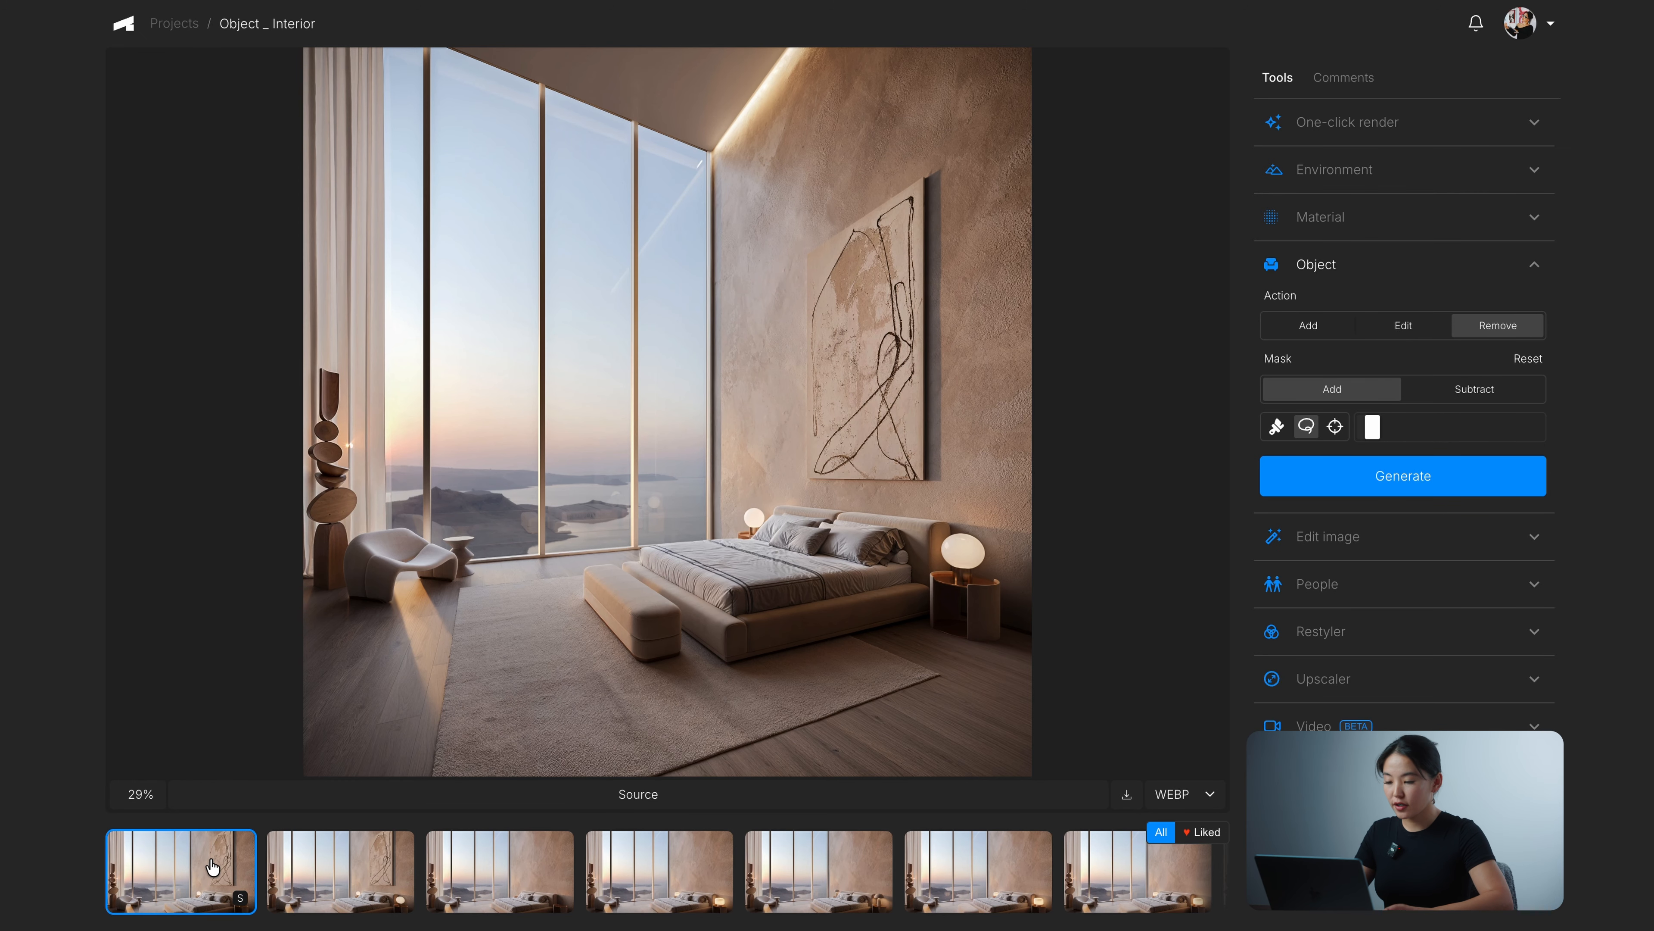
key("Right")
key("Right")
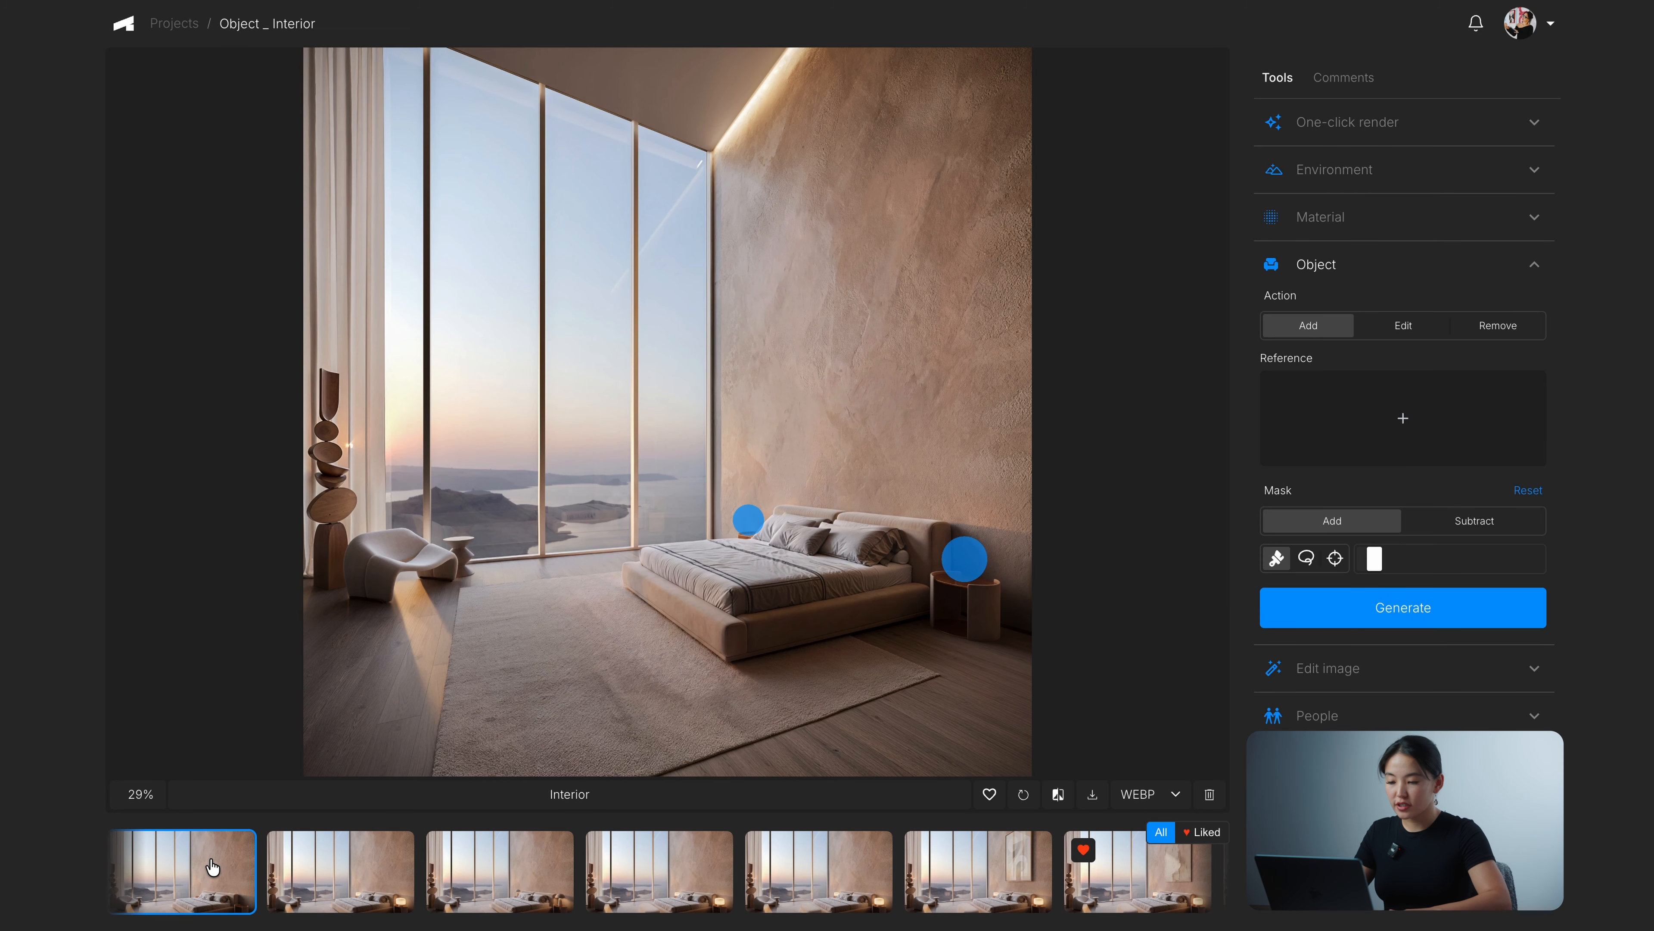